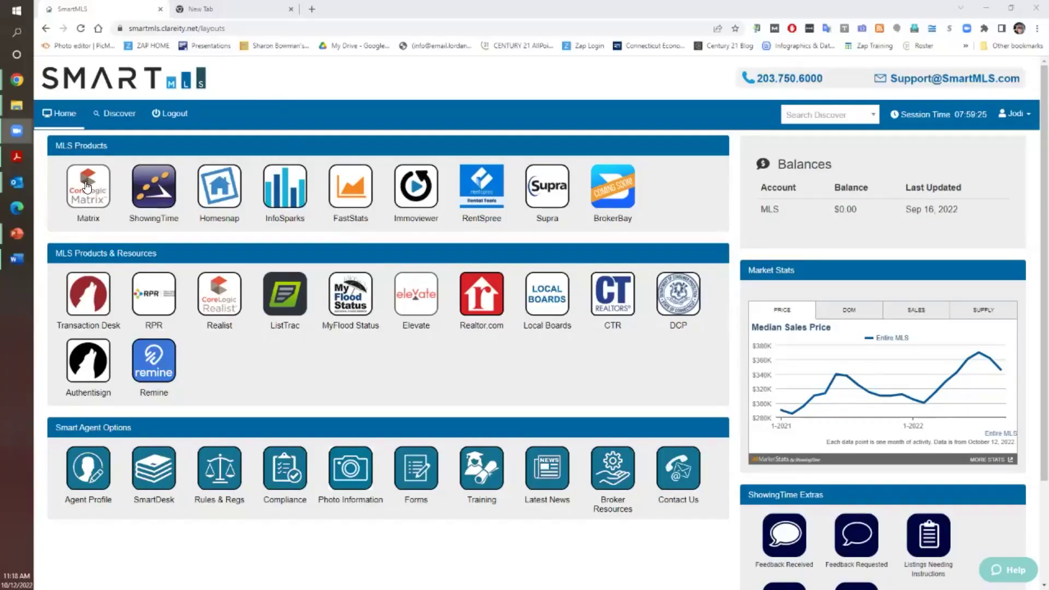
Launch Matrix from the MLS Products section of the SmartMLS dashboard
{"action": "left_click", "coordinate": [86, 185]}
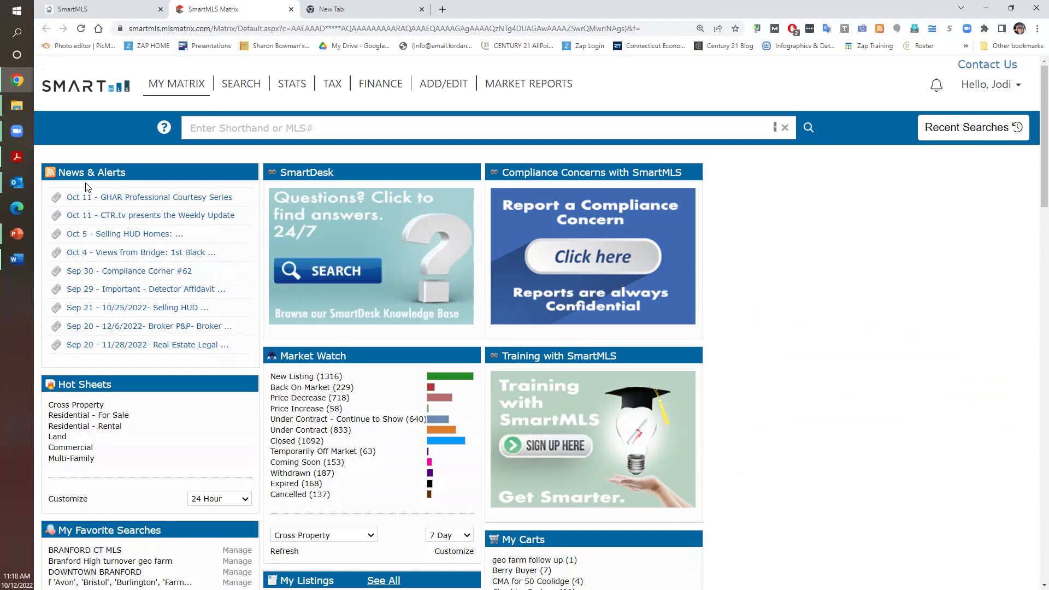
Switch Market Watch from 7 Day to 24 Hour and open the Expired (23) listings
{"action": "mouse_move", "coordinate": [226, 94]}
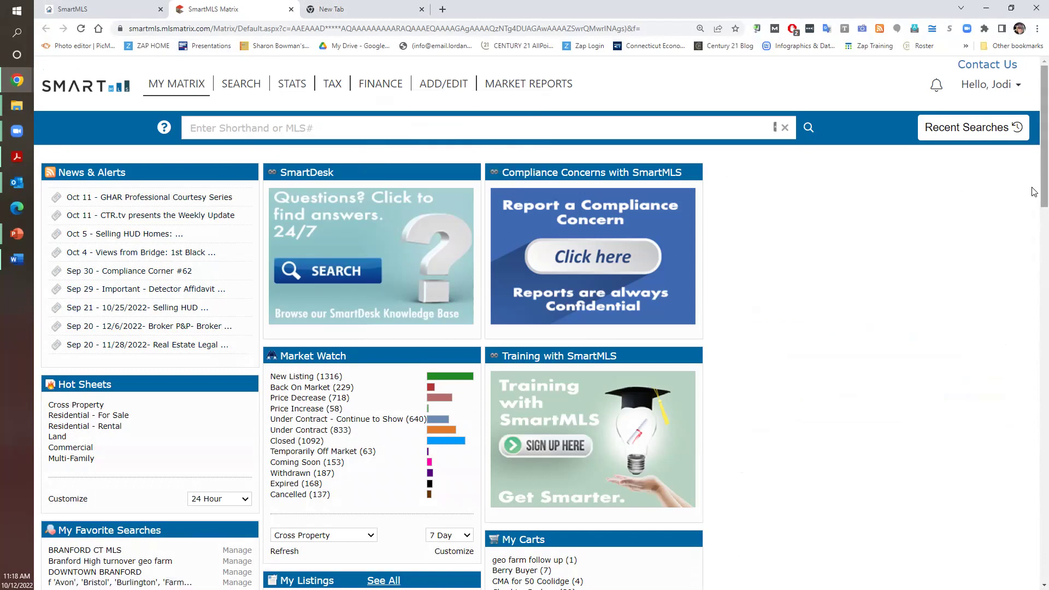
{"action": "scroll", "coordinate": [1034, 193], "scroll_direction": "down", "scroll_amount": 1}
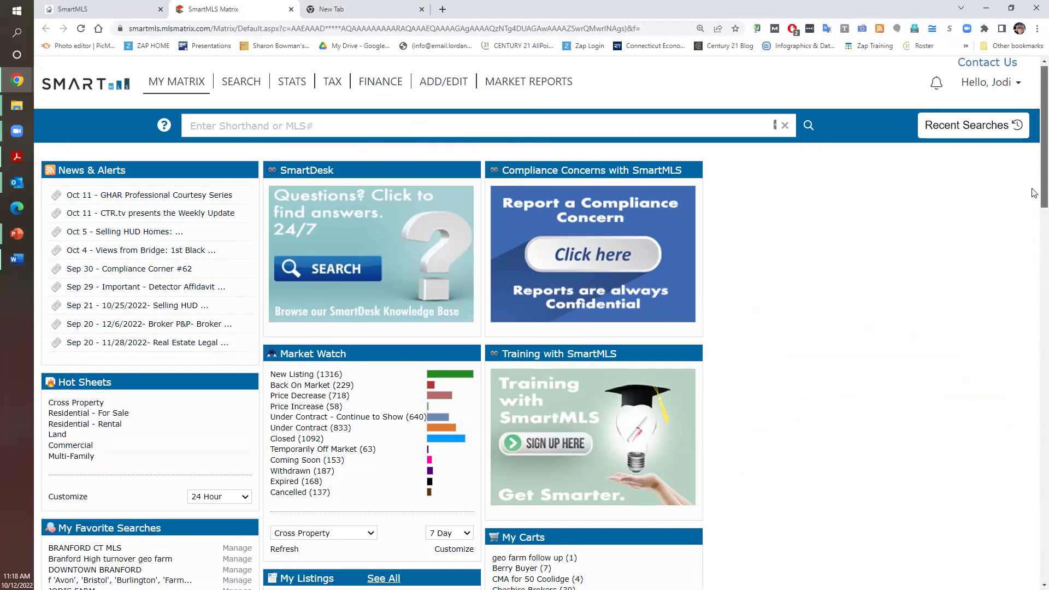
{"action": "scroll", "coordinate": [1034, 193], "scroll_direction": "down", "scroll_amount": 4}
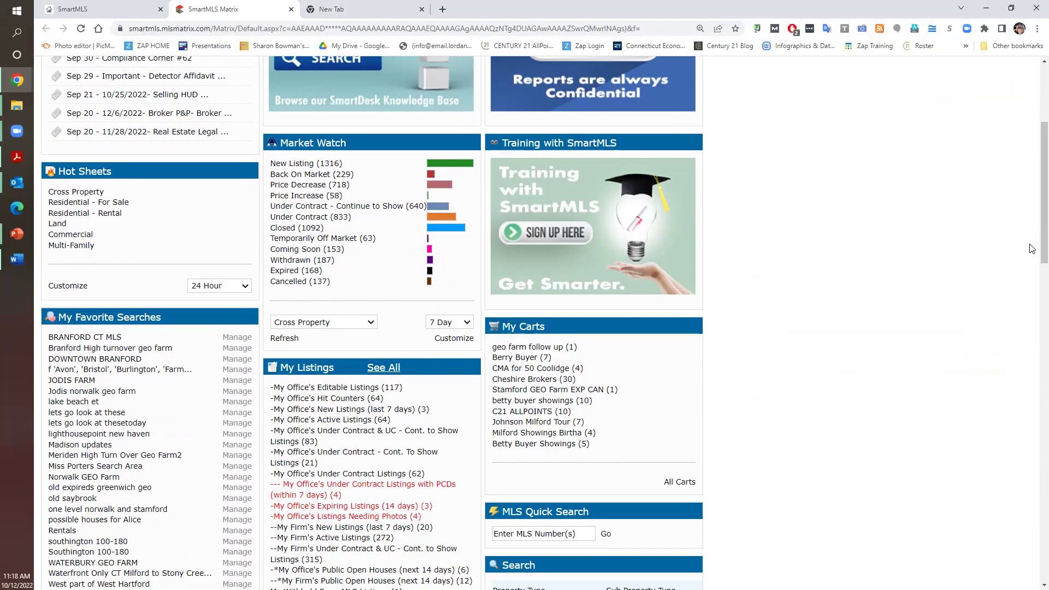
{"action": "left_click", "coordinate": [468, 324]}
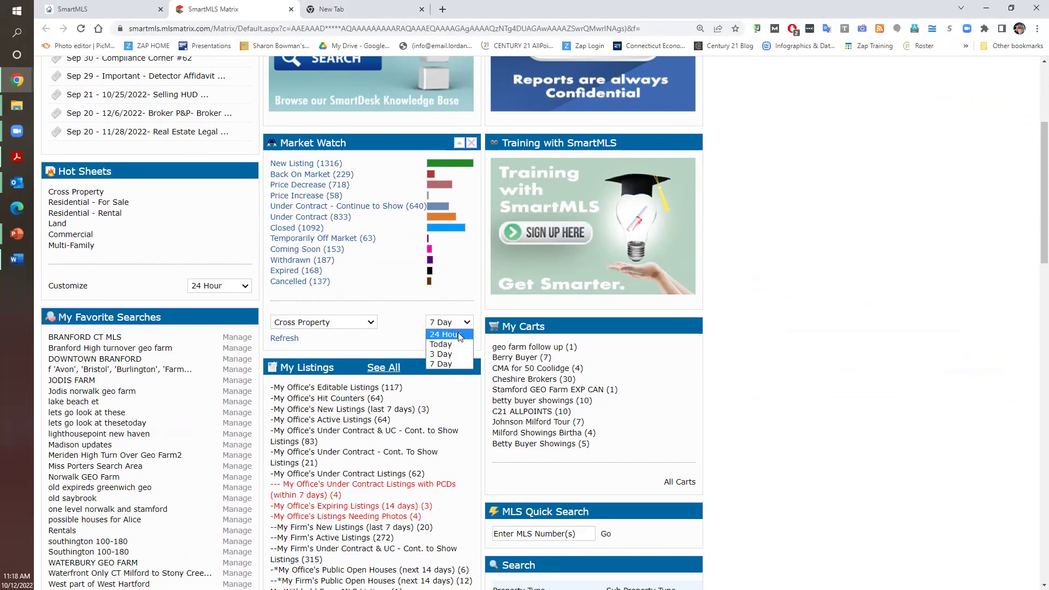
{"action": "left_click", "coordinate": [459, 335]}
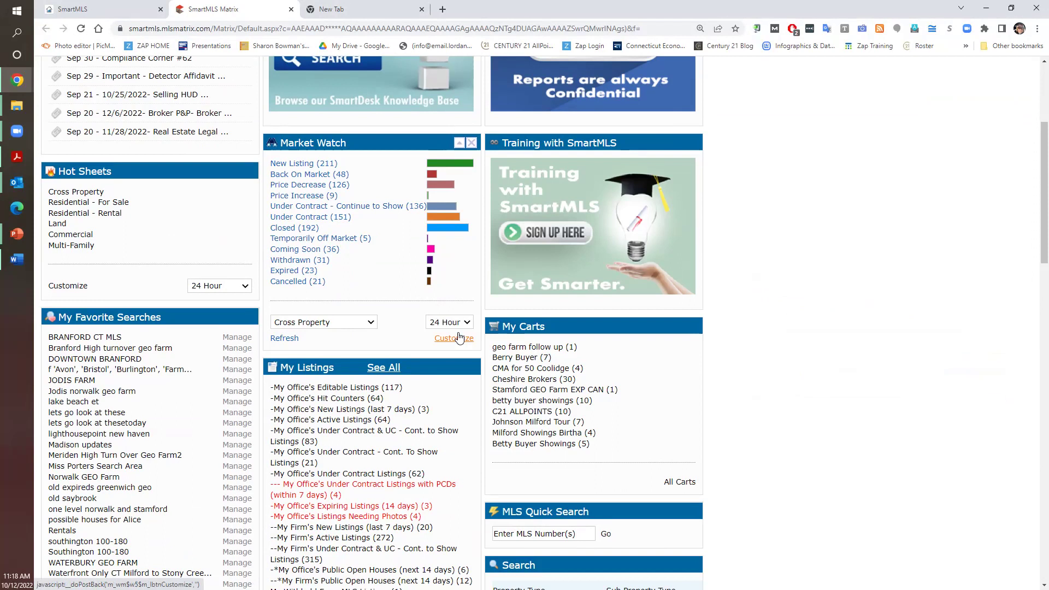
{"action": "left_click", "coordinate": [298, 271]}
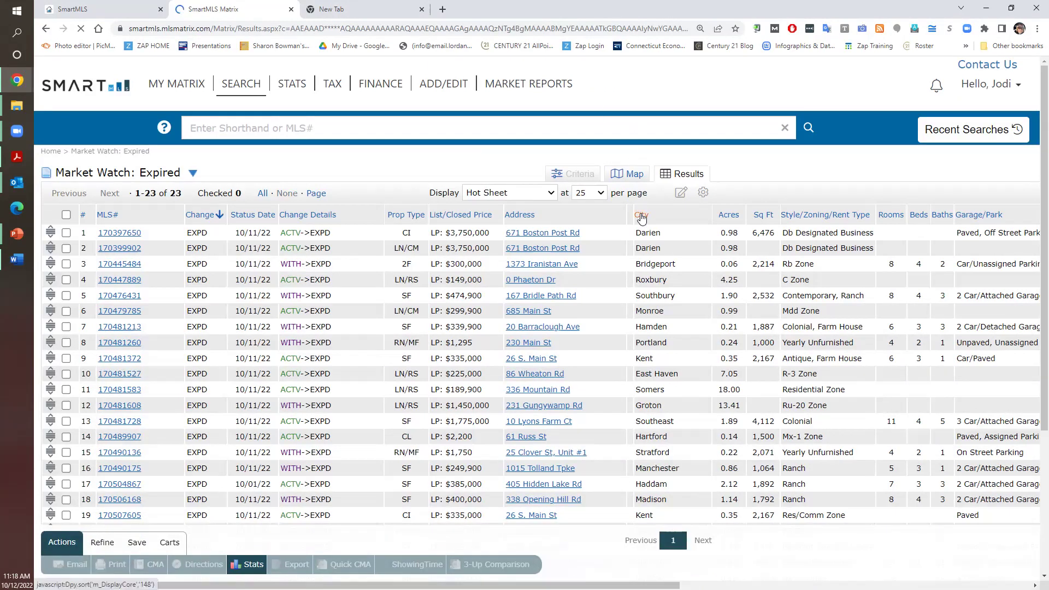
Sort the 23 expired listings by City in descending order and scroll through the rows
{"action": "left_click", "coordinate": [641, 217]}
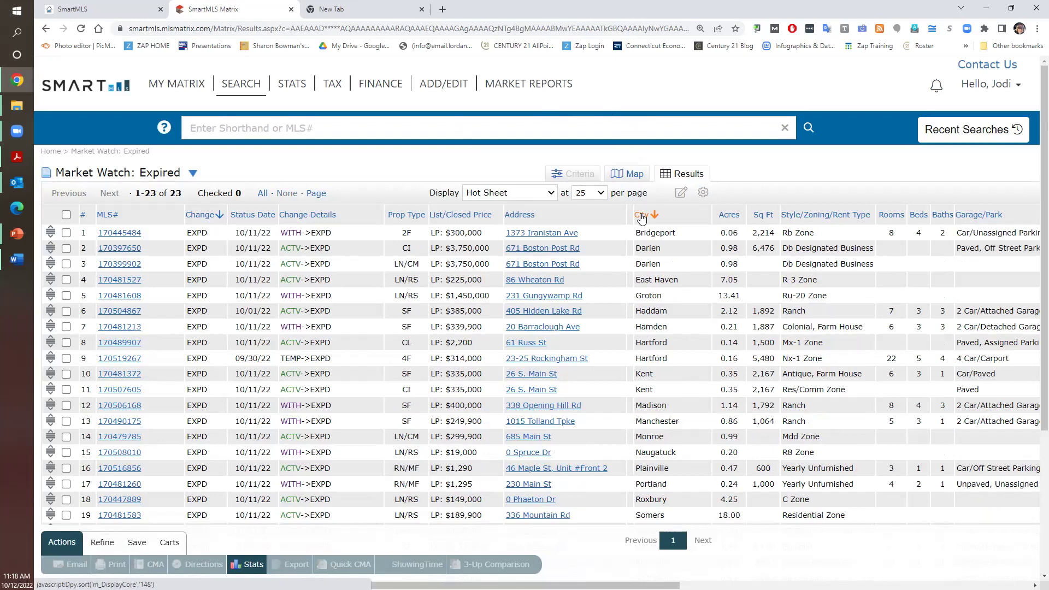
{"action": "left_click", "coordinate": [642, 219]}
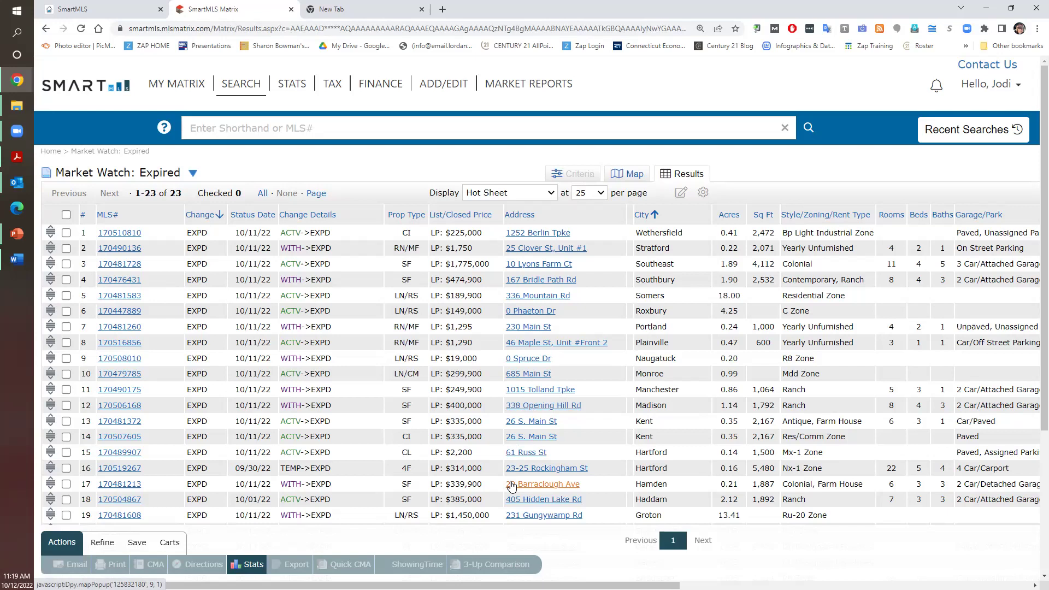
{"action": "scroll", "coordinate": [1035, 437], "scroll_direction": "down", "scroll_amount": 1}
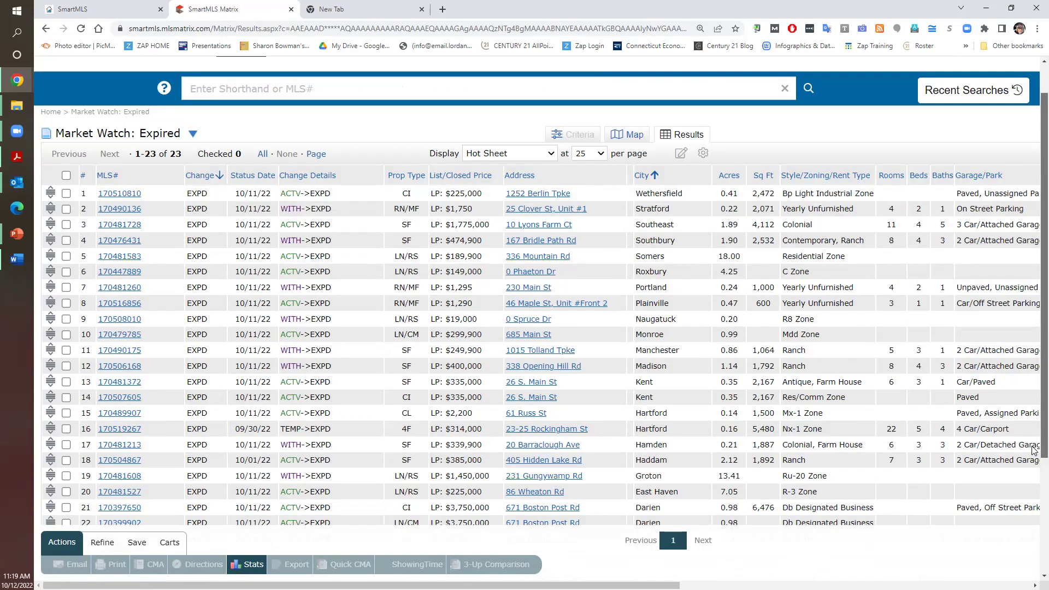
{"action": "scroll", "coordinate": [1034, 449], "scroll_direction": "down", "scroll_amount": 1}
{"action": "scroll", "coordinate": [1034, 470], "scroll_direction": "down", "scroll_amount": 1}
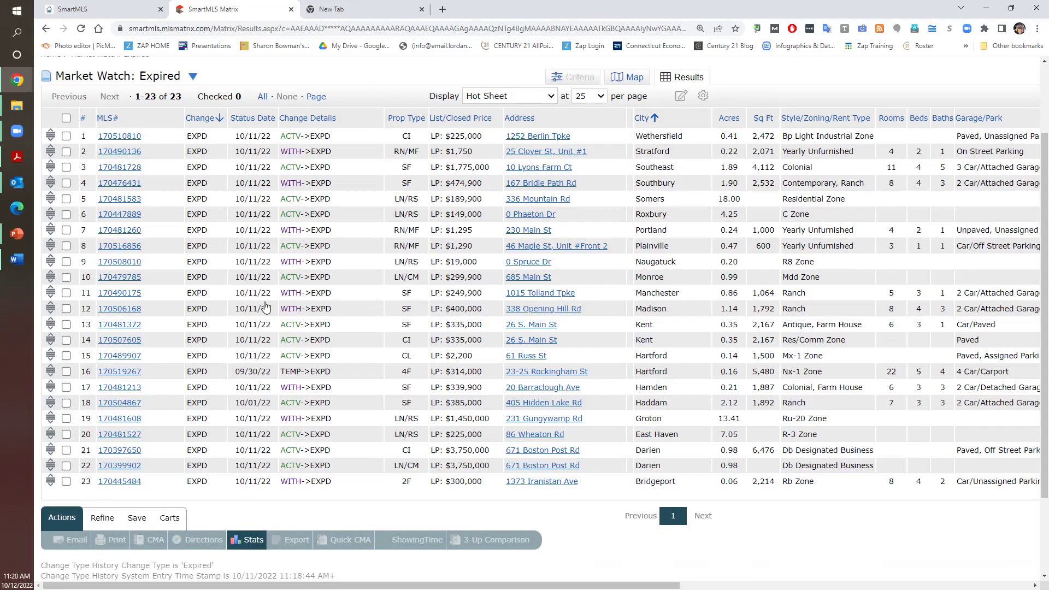
{"action": "left_click", "coordinate": [114, 311]}
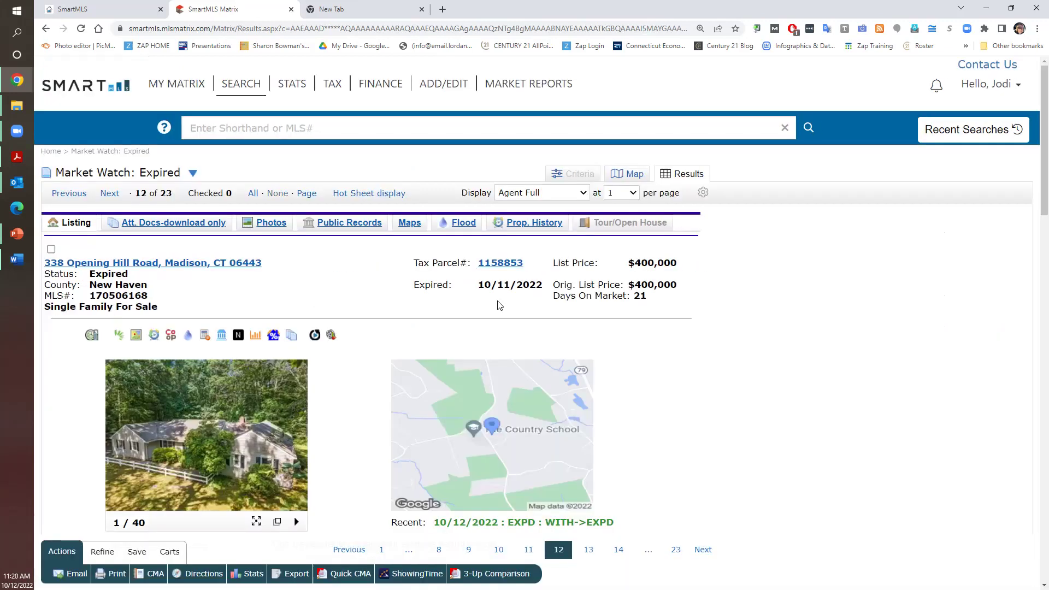
{"action": "left_click", "coordinate": [586, 368]}
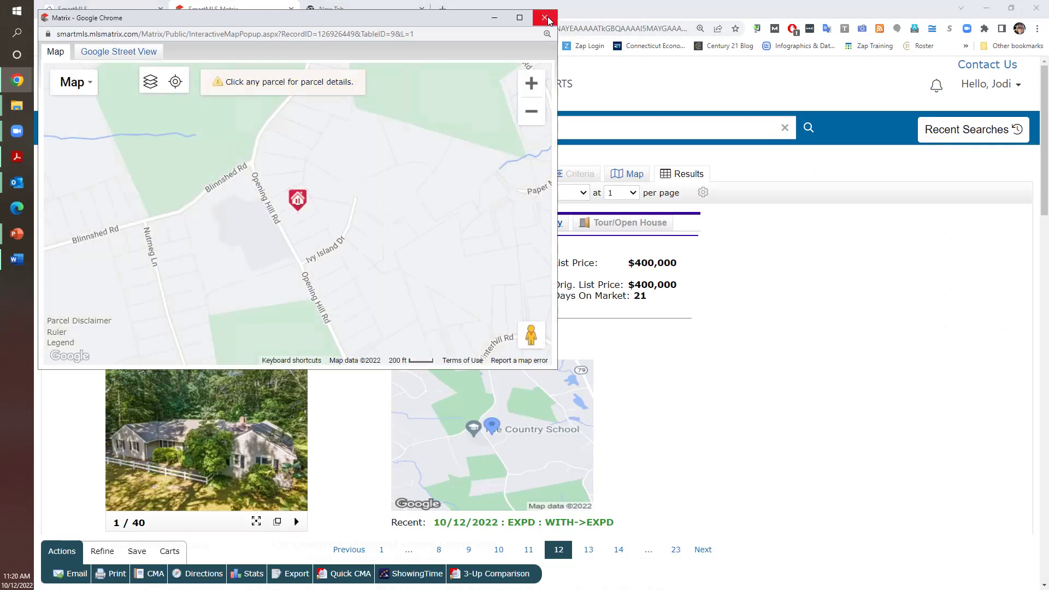
{"action": "left_click_drag", "start_coordinate": [473, 20], "coordinate": [608, 52]}
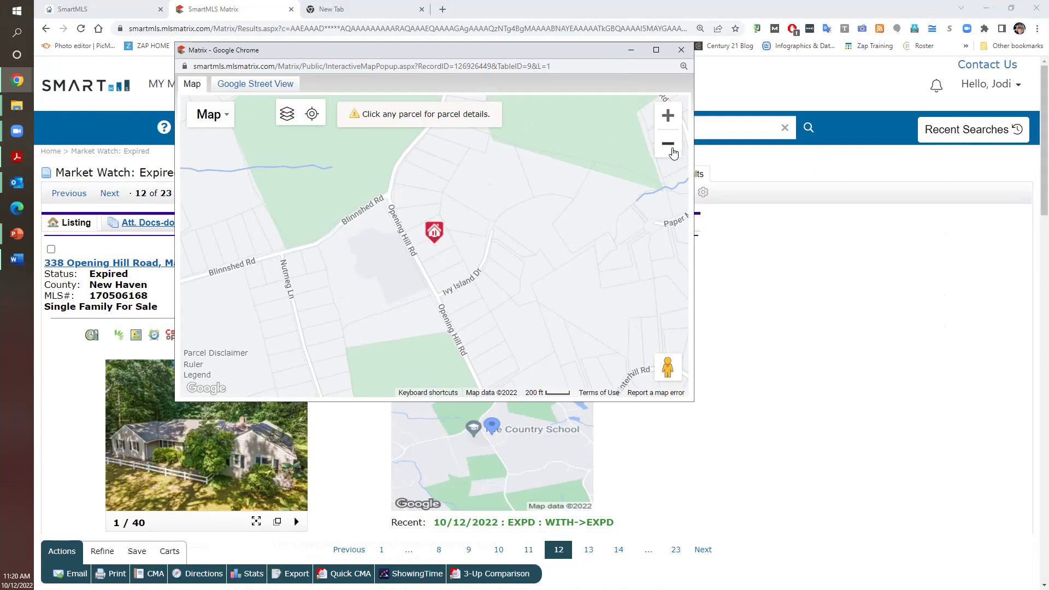
{"action": "left_click", "coordinate": [668, 145]}
{"action": "left_click", "coordinate": [669, 145]}
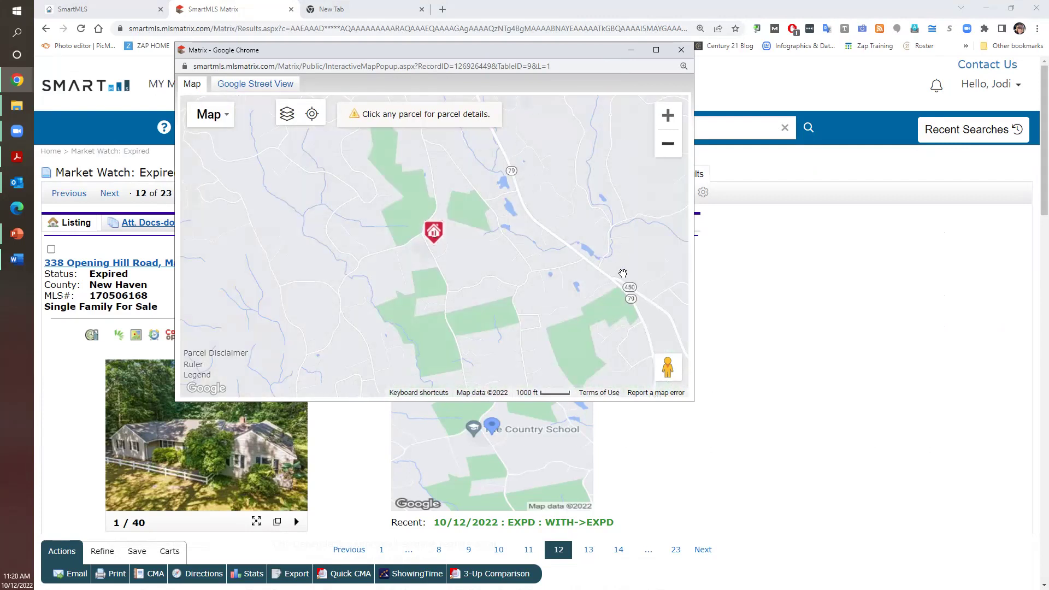
{"action": "left_click", "coordinate": [668, 146]}
{"action": "left_click", "coordinate": [668, 145]}
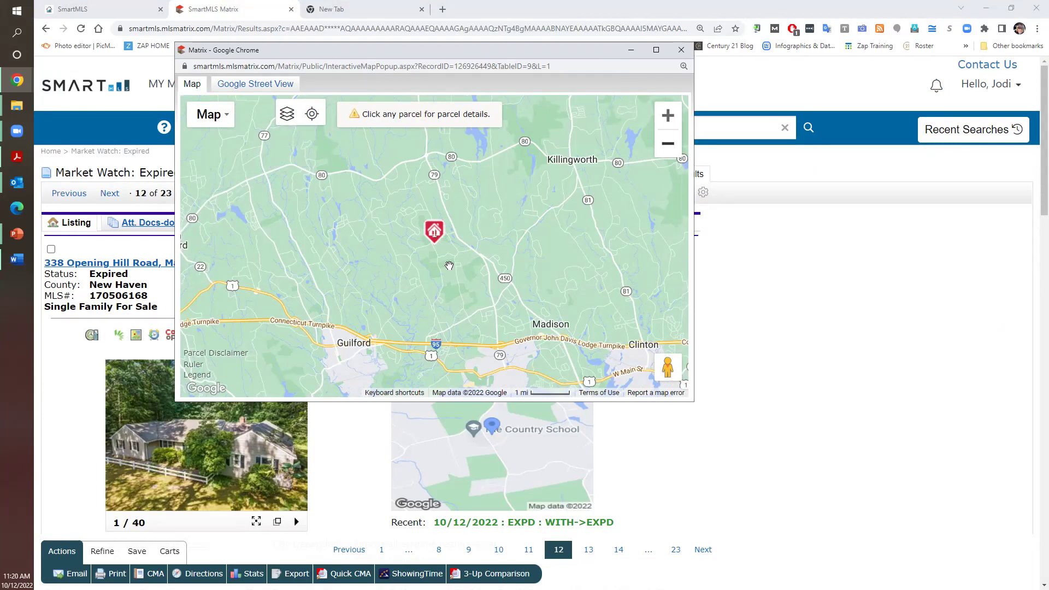
{"action": "left_click", "coordinate": [664, 117]}
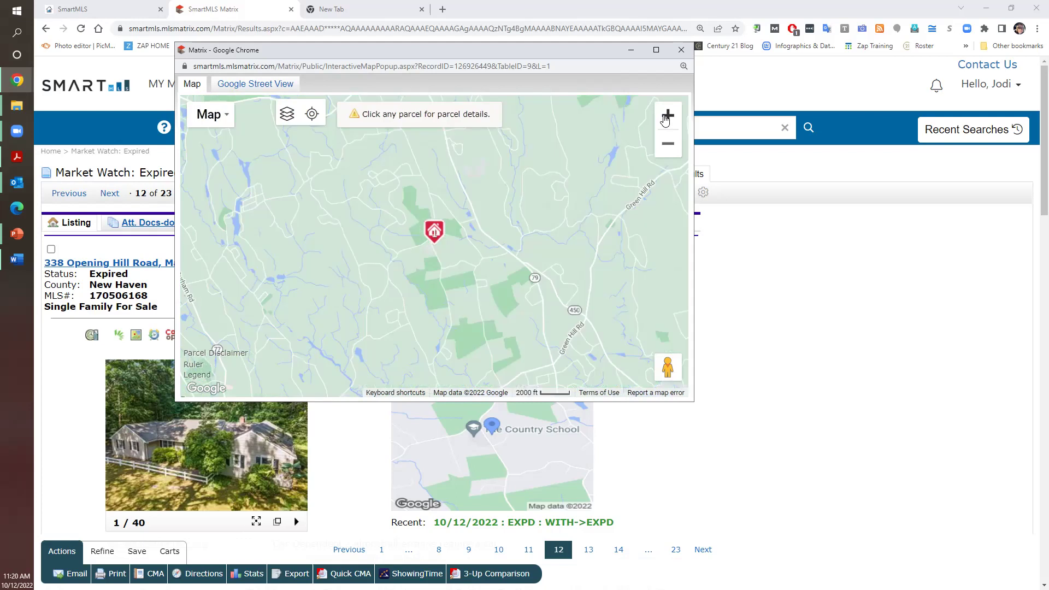
Turn on the Neighborhood boundary layer, then close the map popup
{"action": "left_click", "coordinate": [285, 114]}
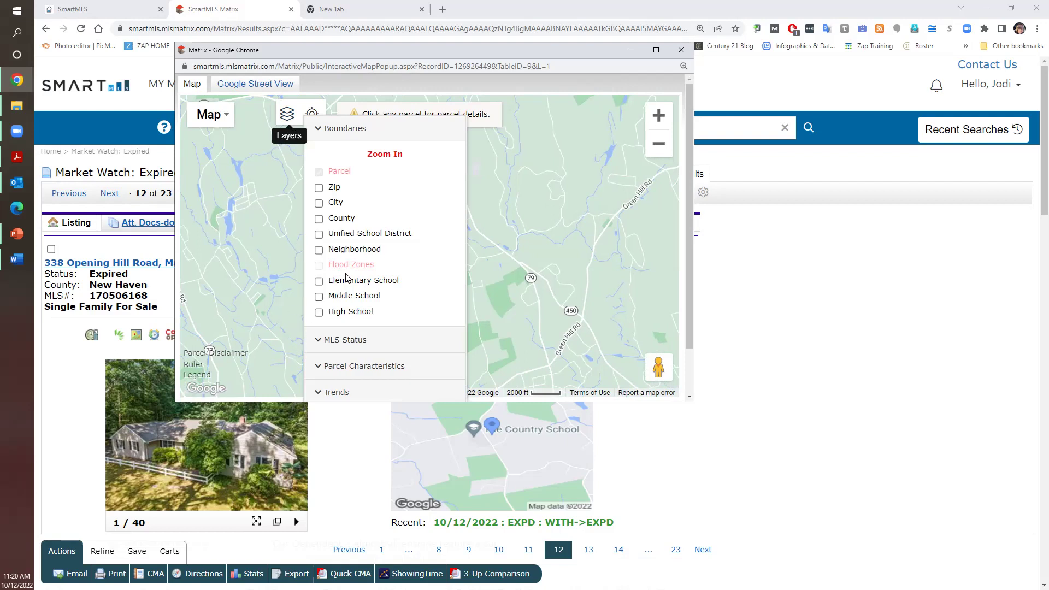
{"action": "left_click", "coordinate": [319, 250]}
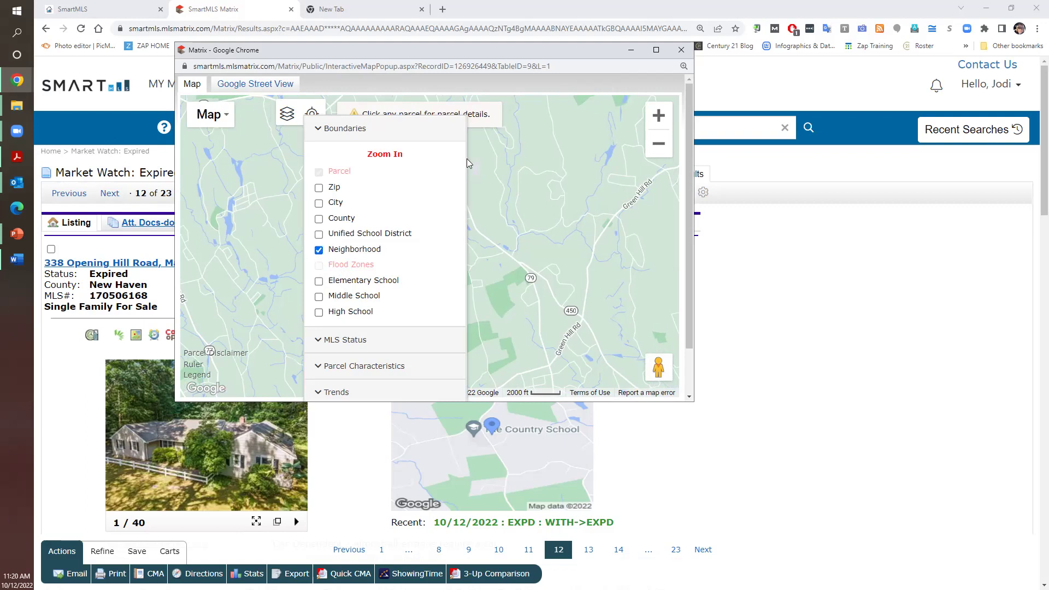
{"action": "left_click", "coordinate": [682, 49]}
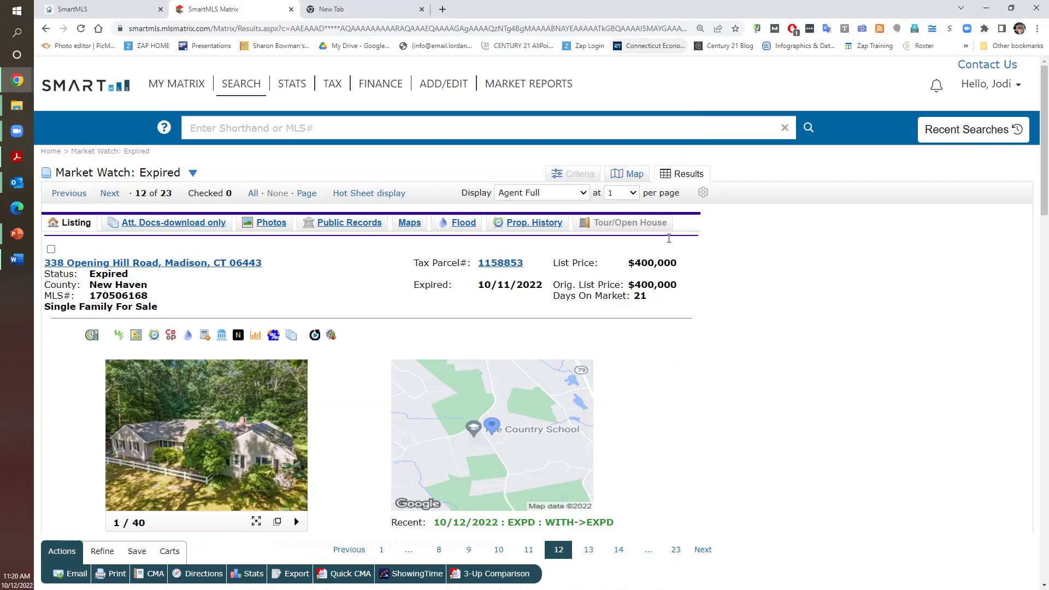
Review the Flood report map, mark the listing as checked, and return to the Listing tab
{"action": "left_click", "coordinate": [459, 223]}
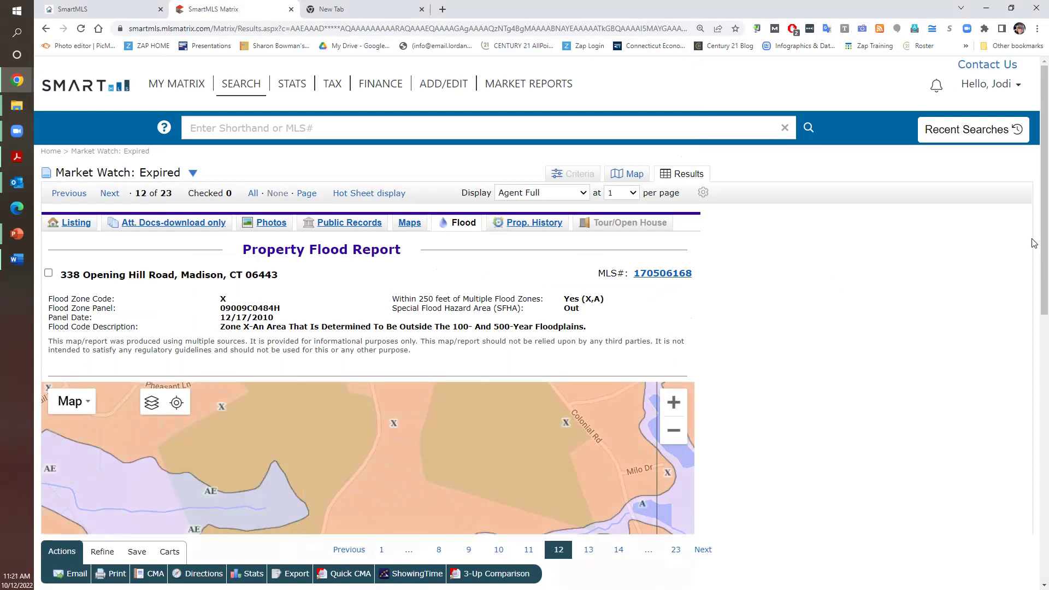
{"action": "left_click_drag", "start_coordinate": [1033, 252], "coordinate": [1034, 360]}
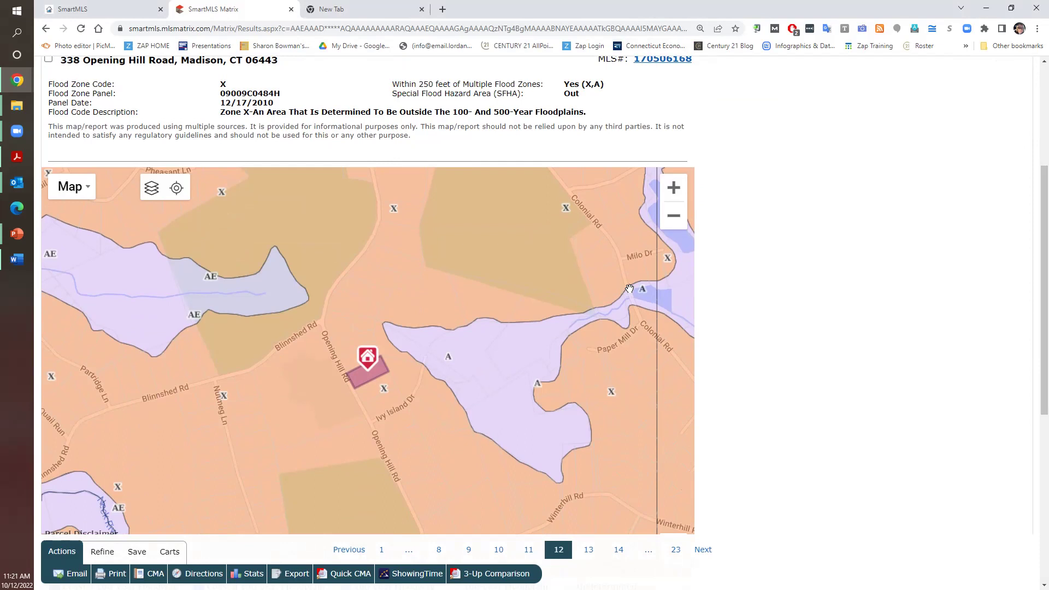
{"action": "left_click", "coordinate": [678, 220]}
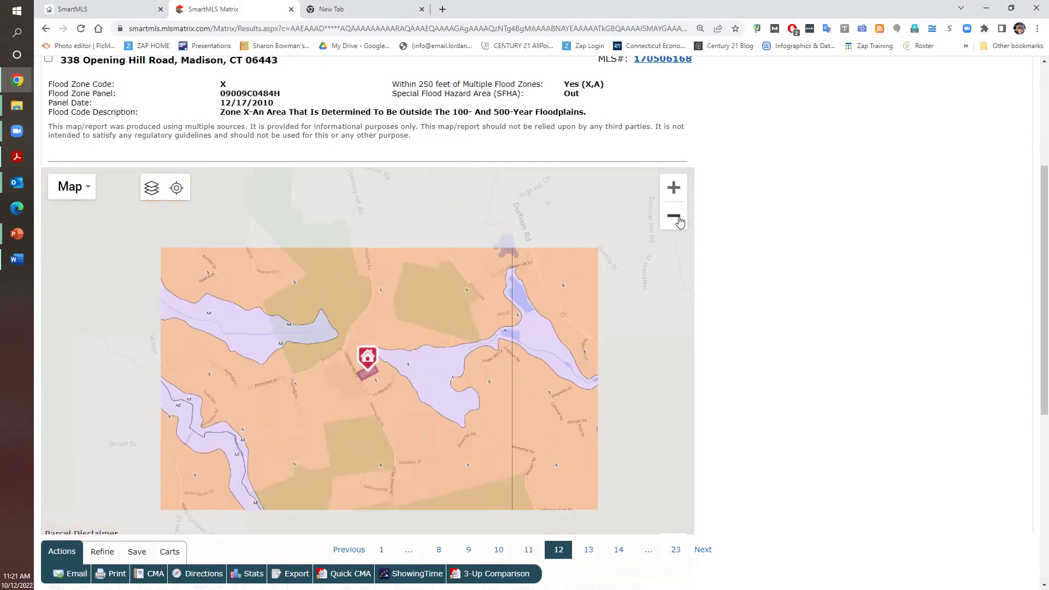
{"action": "left_click", "coordinate": [678, 220]}
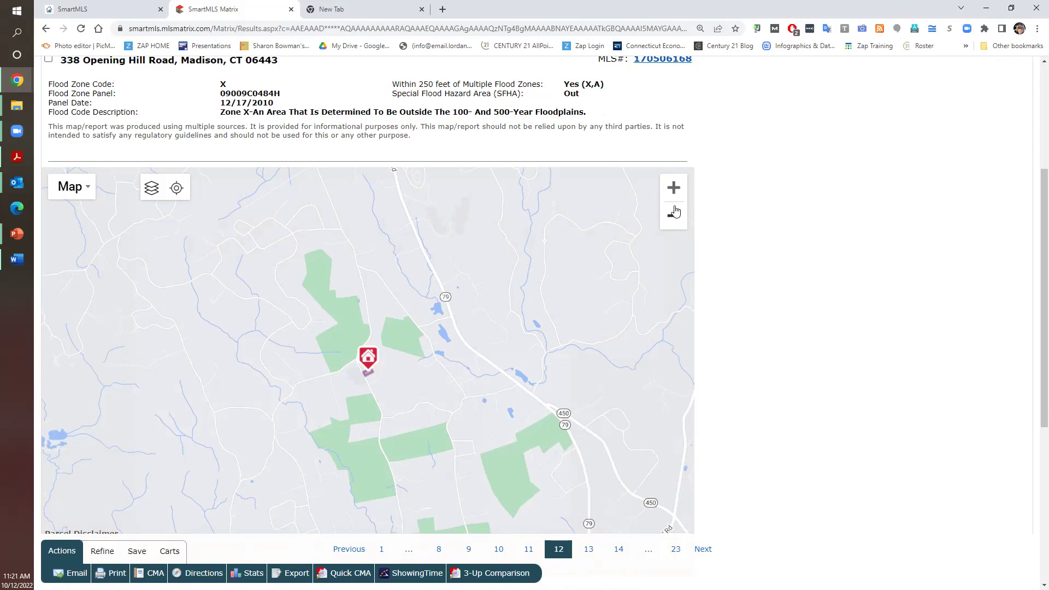
{"action": "left_click", "coordinate": [671, 189]}
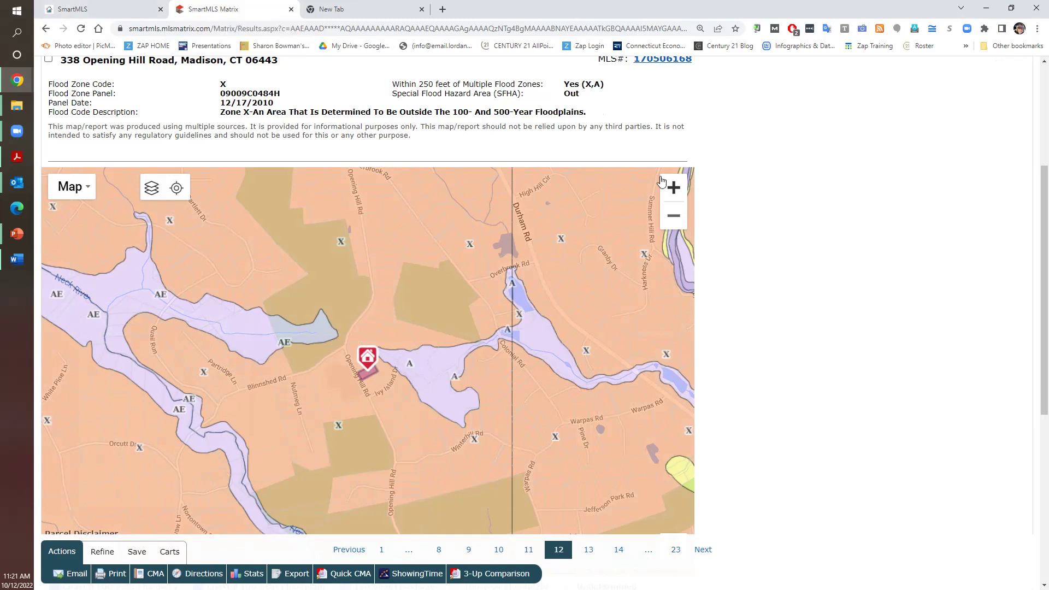
{"action": "scroll", "coordinate": [1033, 228], "scroll_direction": "up", "scroll_amount": 4}
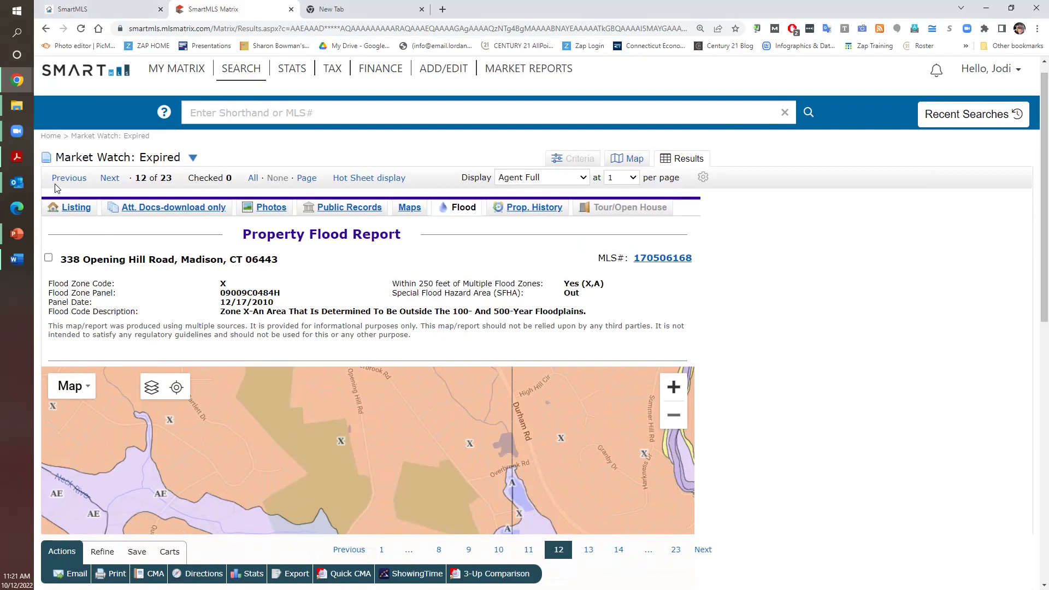
{"action": "left_click", "coordinate": [48, 258]}
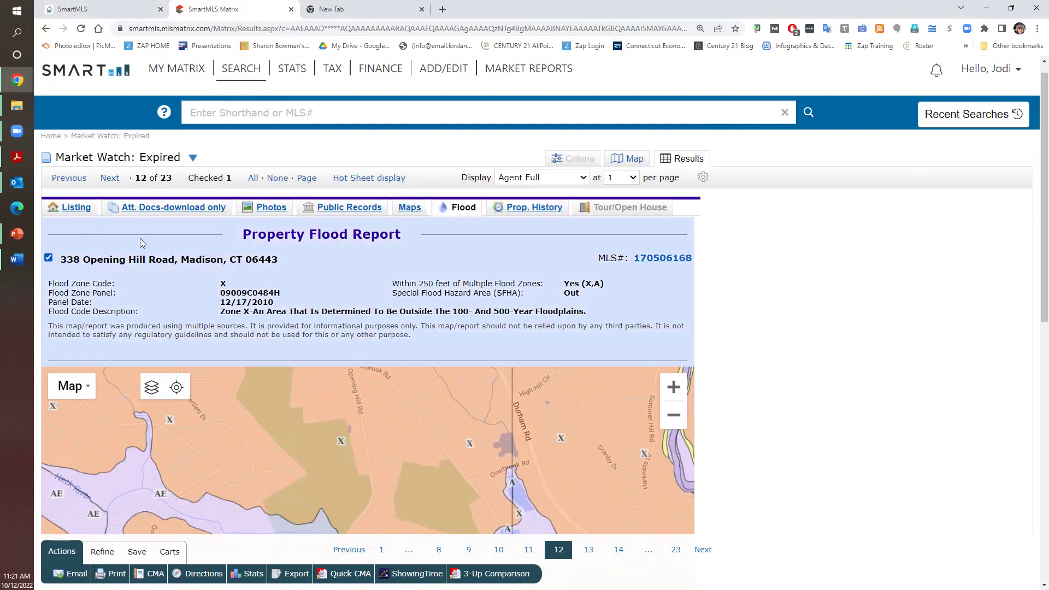
{"action": "left_click", "coordinate": [78, 206]}
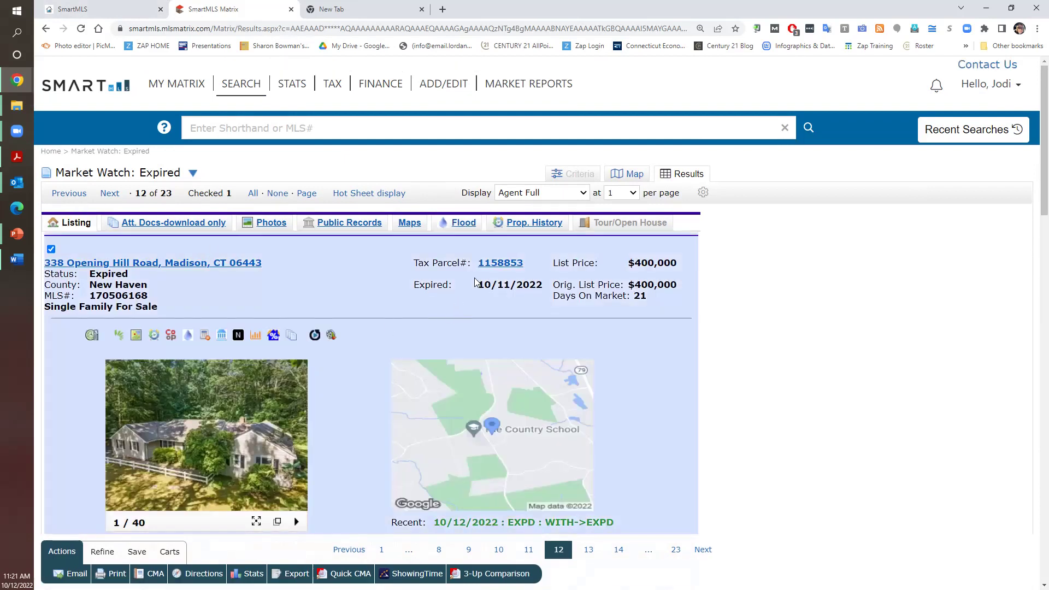
{"action": "left_click", "coordinate": [534, 224]}
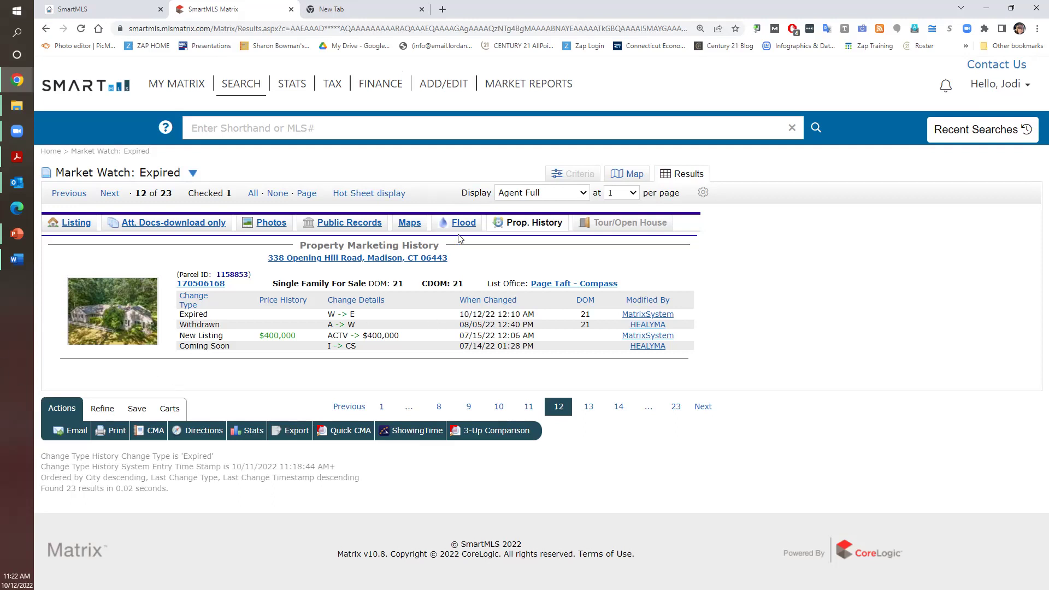
In Public Records, select the owners' names and the $208,400 Total Assessed Value
{"action": "left_click", "coordinate": [326, 225]}
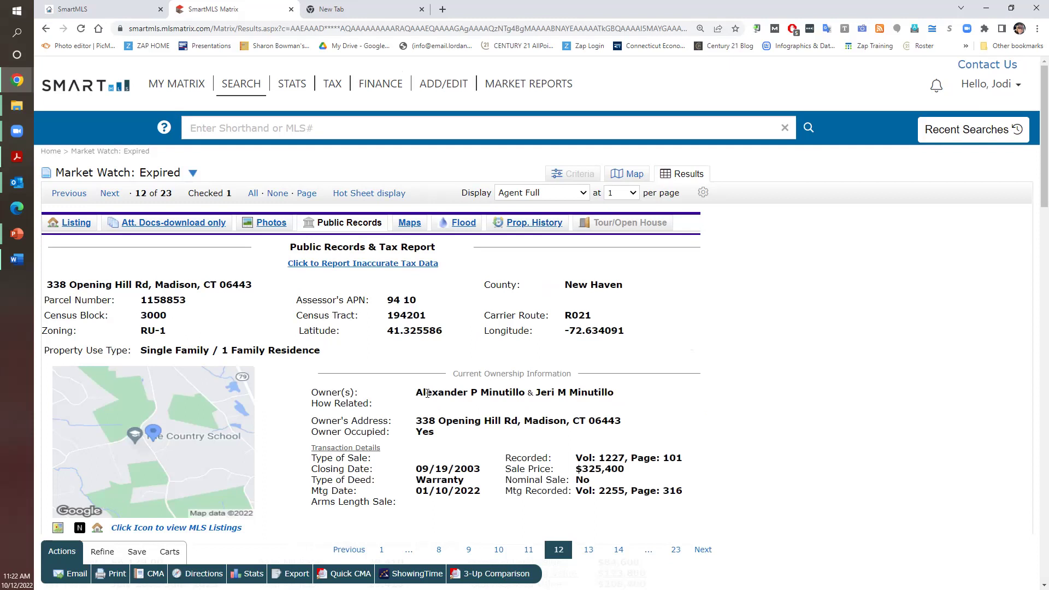
{"action": "left_click_drag", "start_coordinate": [415, 392], "coordinate": [626, 393]}
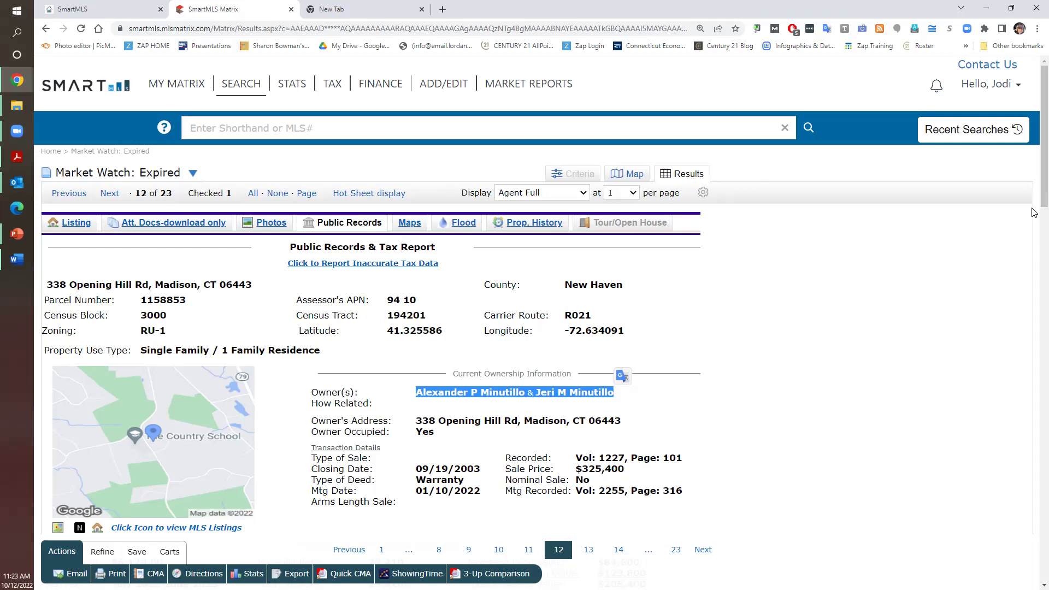
{"action": "scroll", "coordinate": [1034, 224], "scroll_direction": "down", "scroll_amount": 2}
{"action": "scroll", "coordinate": [1034, 228], "scroll_direction": "down", "scroll_amount": 5}
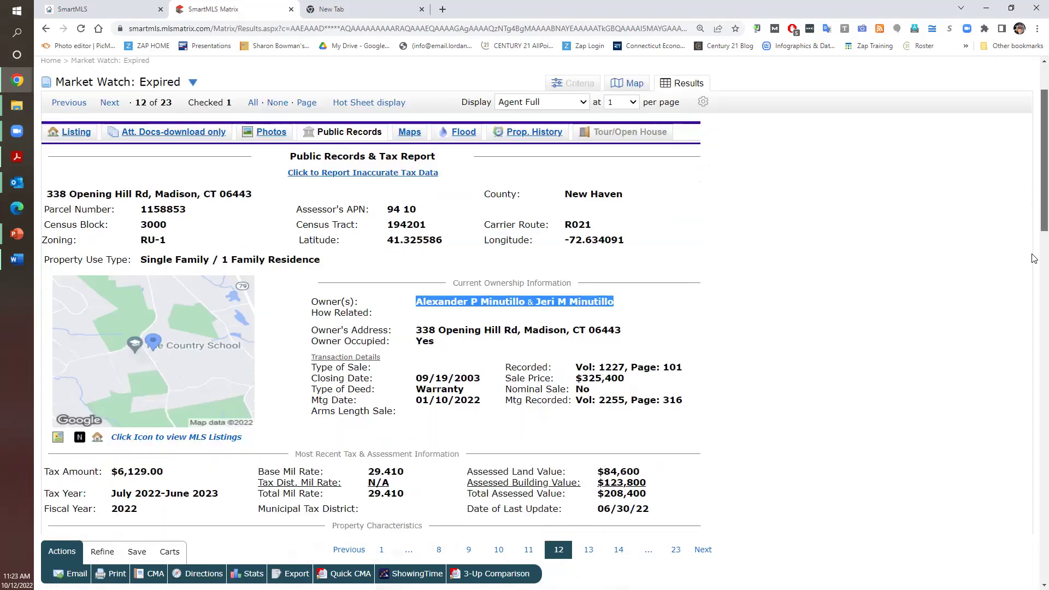
{"action": "scroll", "coordinate": [1034, 304], "scroll_direction": "down", "scroll_amount": 1}
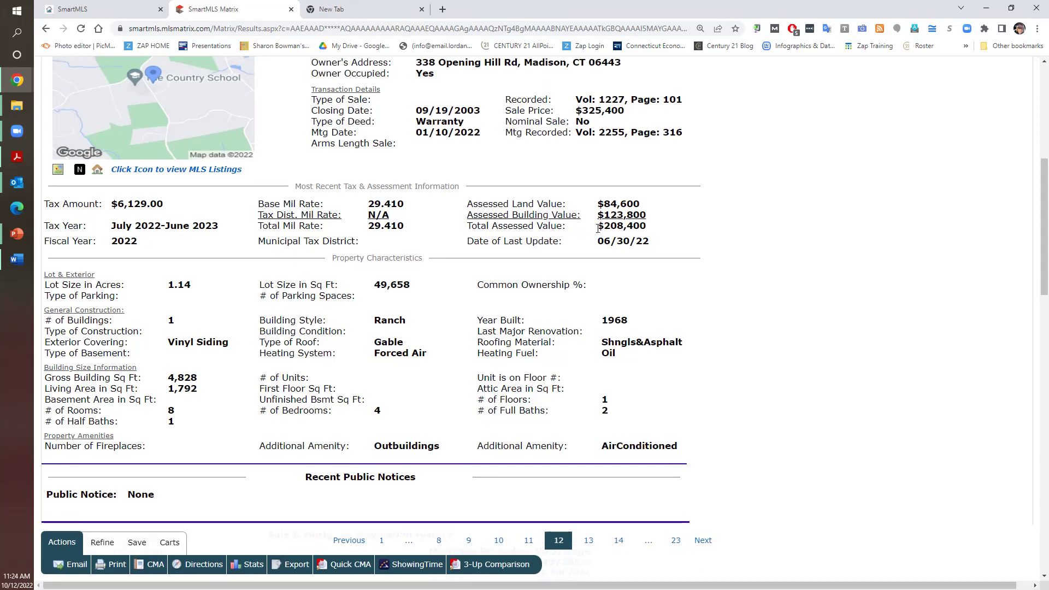
{"action": "triple_click", "coordinate": [656, 228]}
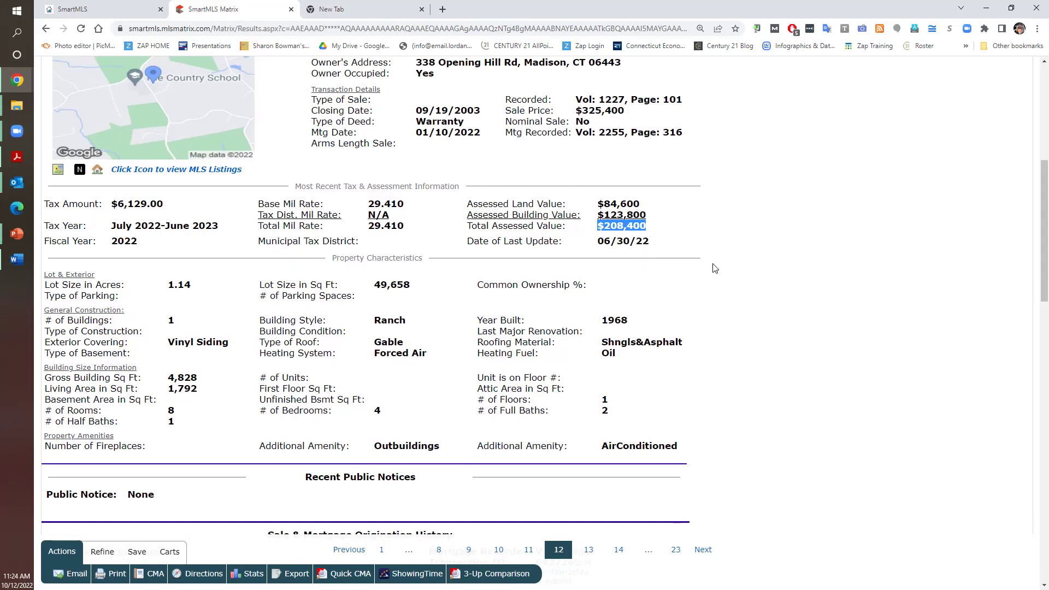
{"action": "scroll", "coordinate": [1033, 285], "scroll_direction": "down", "scroll_amount": 1}
{"action": "scroll", "coordinate": [1034, 286], "scroll_direction": "down", "scroll_amount": 5}
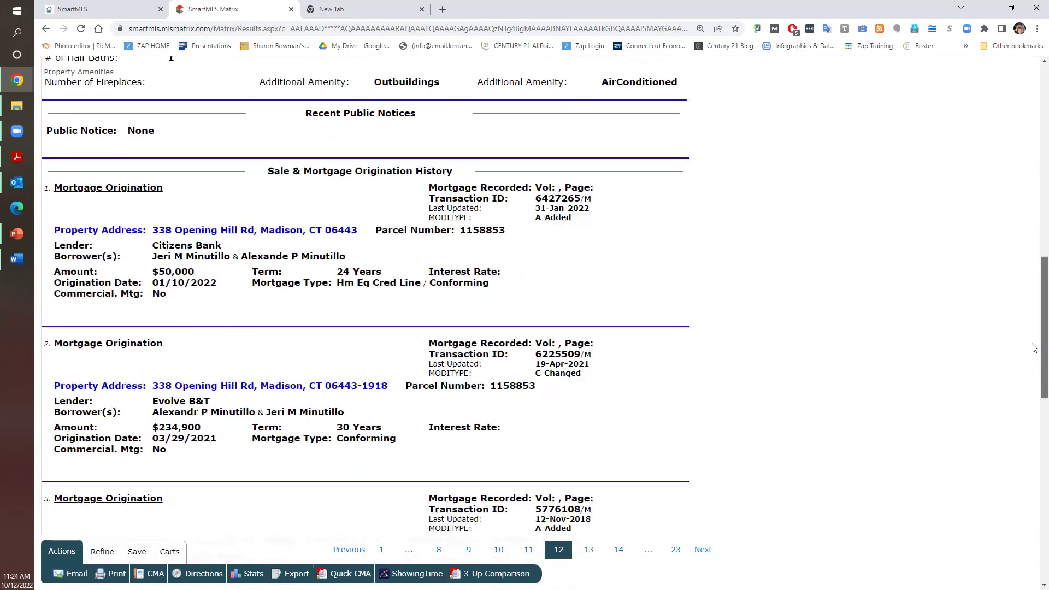
{"action": "scroll", "coordinate": [1034, 301], "scroll_direction": "up", "scroll_amount": 4}
{"action": "scroll", "coordinate": [1034, 276], "scroll_direction": "up", "scroll_amount": 3}
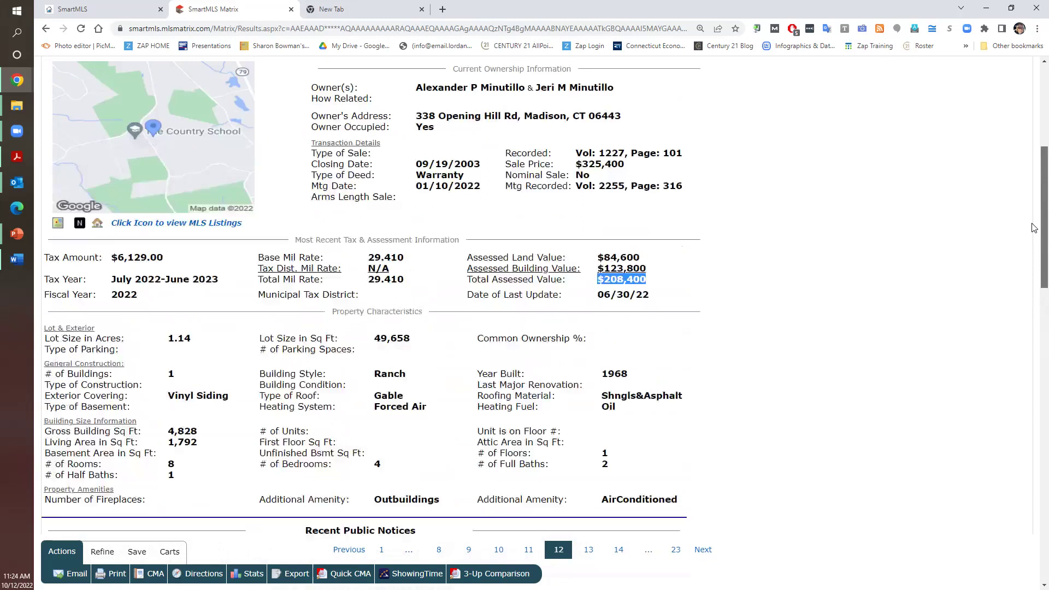
{"action": "scroll", "coordinate": [1035, 232], "scroll_direction": "up", "scroll_amount": 1}
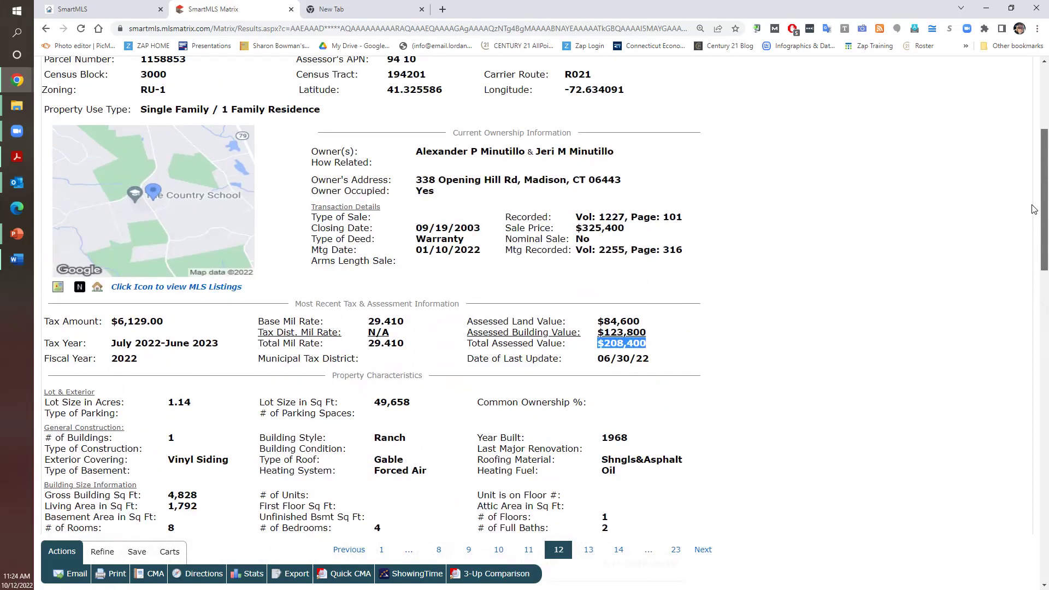
{"action": "scroll", "coordinate": [1035, 164], "scroll_direction": "up", "scroll_amount": 3}
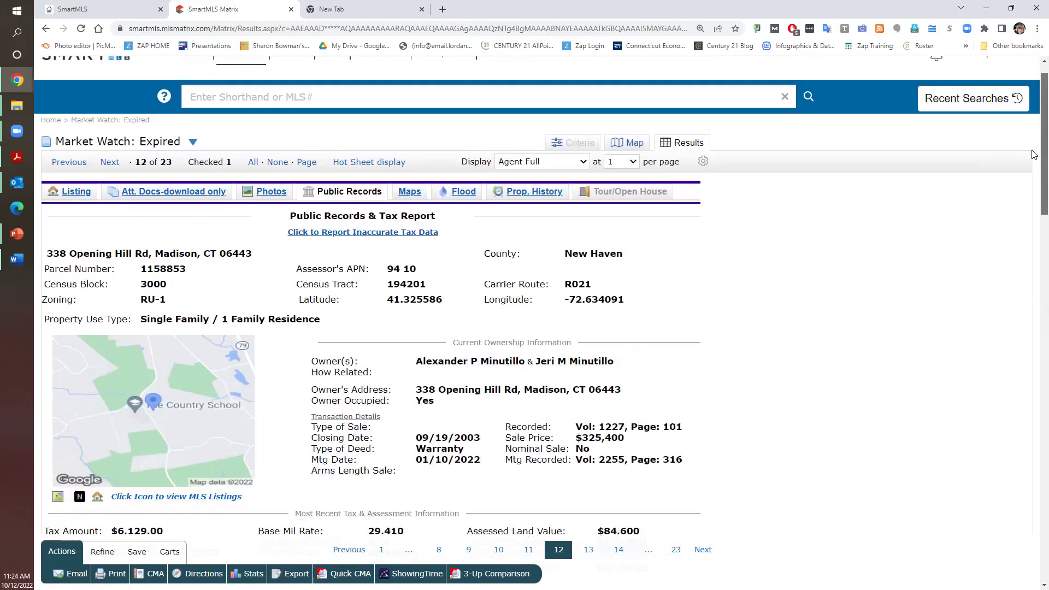
{"action": "scroll", "coordinate": [1032, 148], "scroll_direction": "up", "scroll_amount": 1}
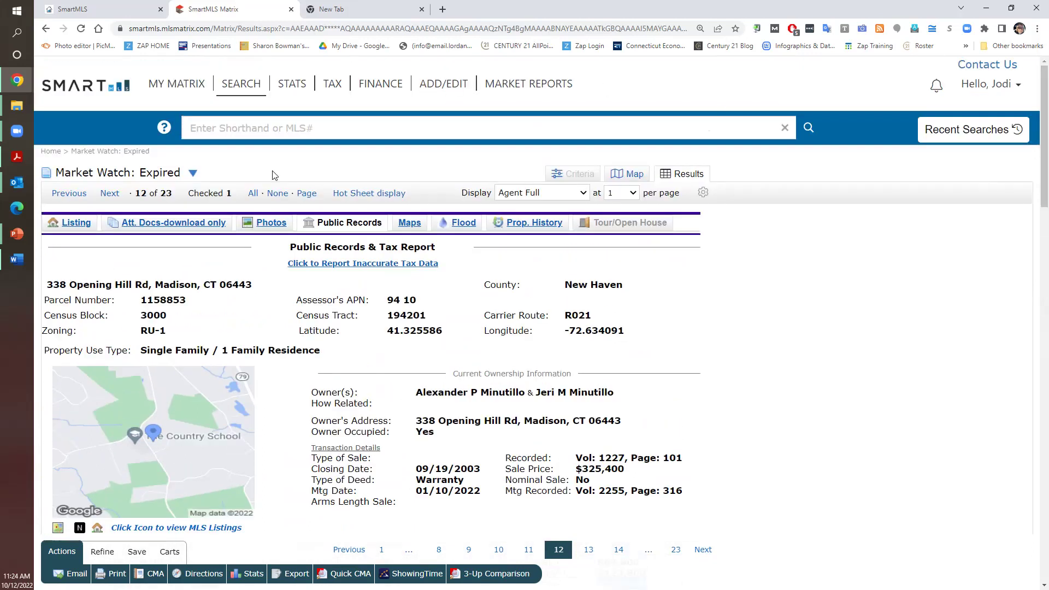
Return to the Listing tab and scroll through property information, features and public remarks
{"action": "left_click", "coordinate": [75, 223]}
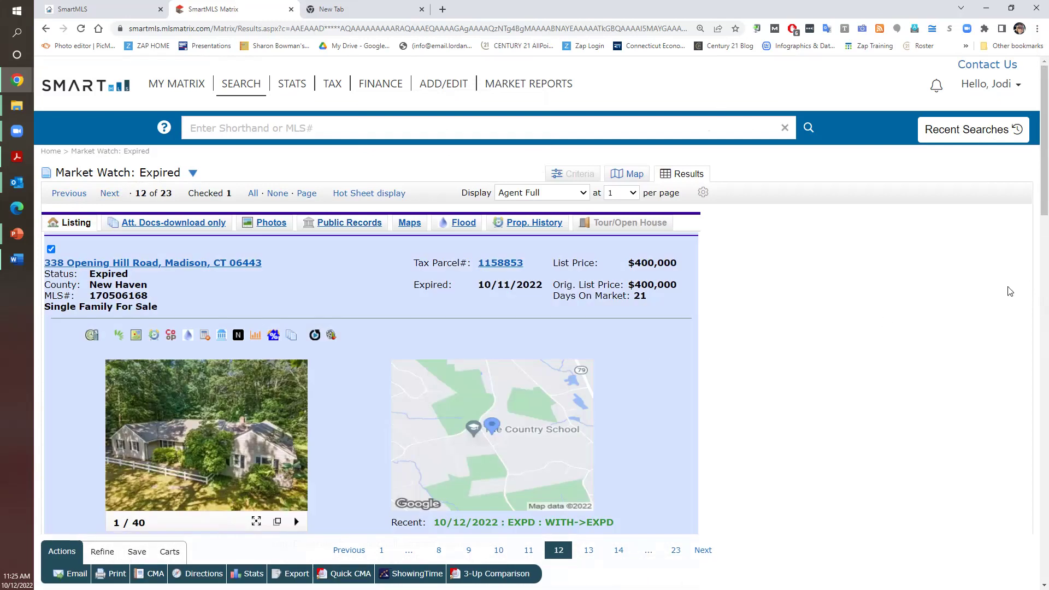
{"action": "scroll", "coordinate": [1035, 219], "scroll_direction": "down", "scroll_amount": 5}
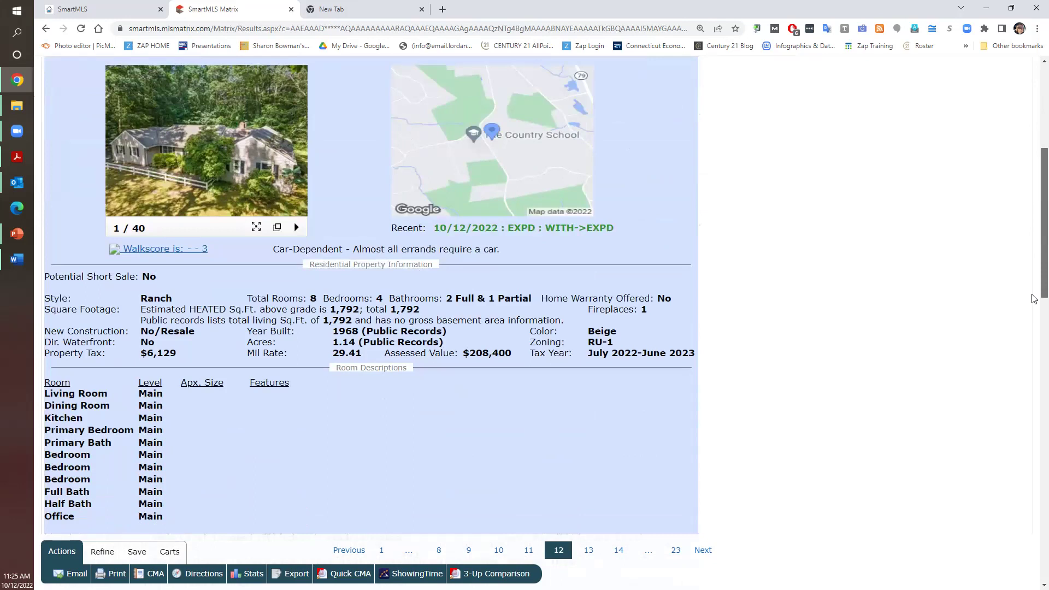
{"action": "scroll", "coordinate": [1034, 314], "scroll_direction": "down", "scroll_amount": 1}
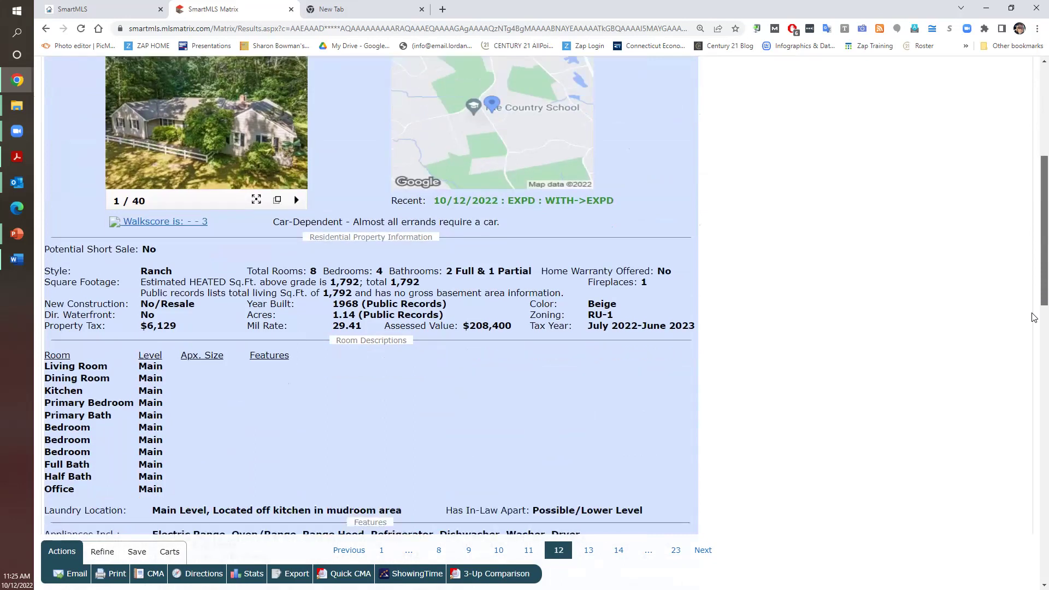
{"action": "scroll", "coordinate": [1035, 318], "scroll_direction": "down", "scroll_amount": 1}
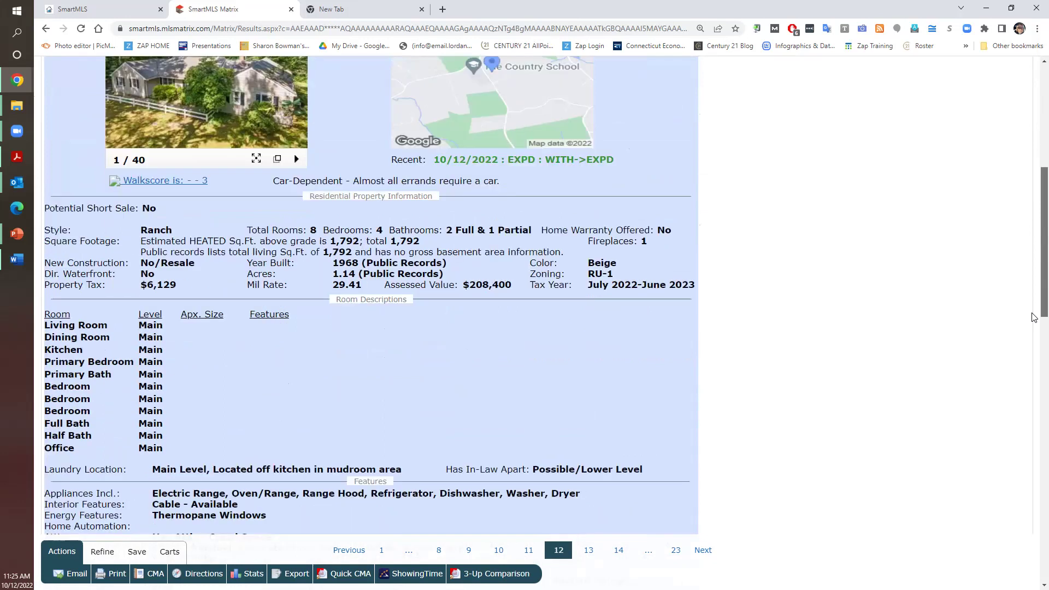
{"action": "scroll", "coordinate": [1034, 372], "scroll_direction": "down", "scroll_amount": 5}
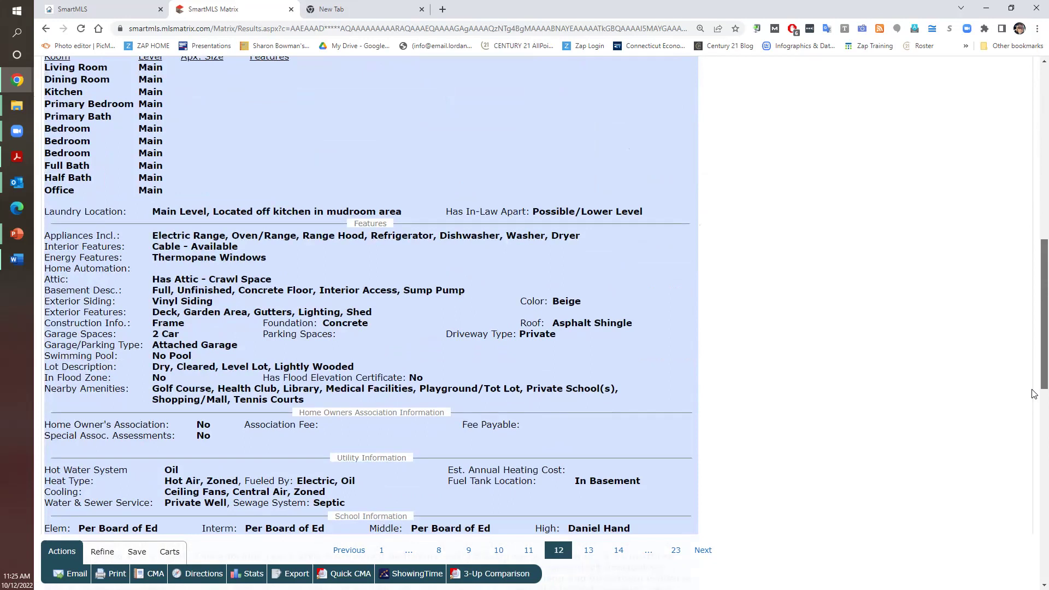
{"action": "scroll", "coordinate": [752, 339], "scroll_direction": "down", "scroll_amount": 3}
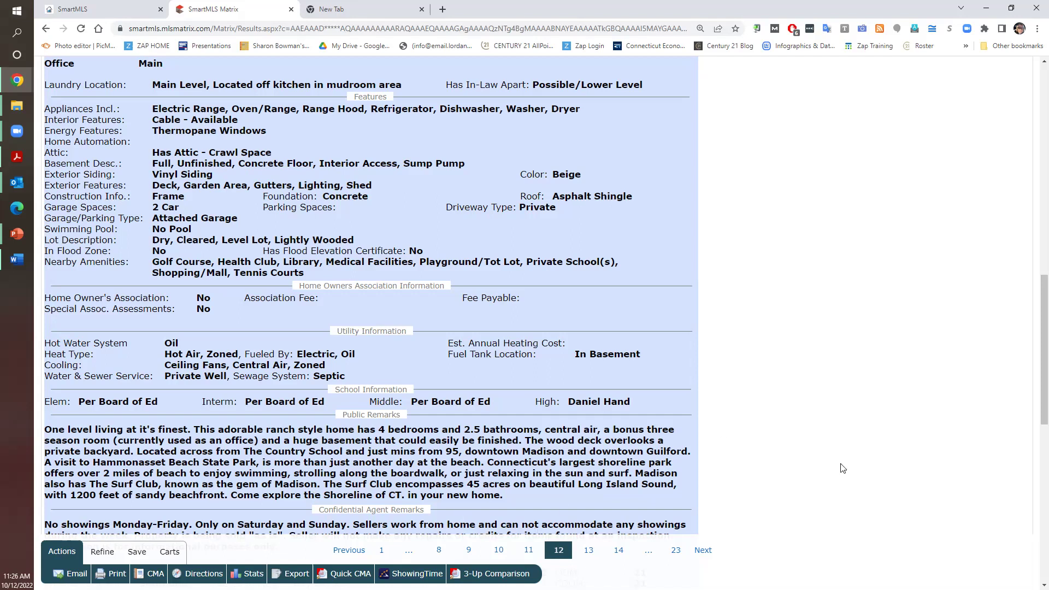
Scroll through the listing's Marketing History and Listing Agent sections
{"action": "scroll", "coordinate": [1035, 454], "scroll_direction": "down", "scroll_amount": 3}
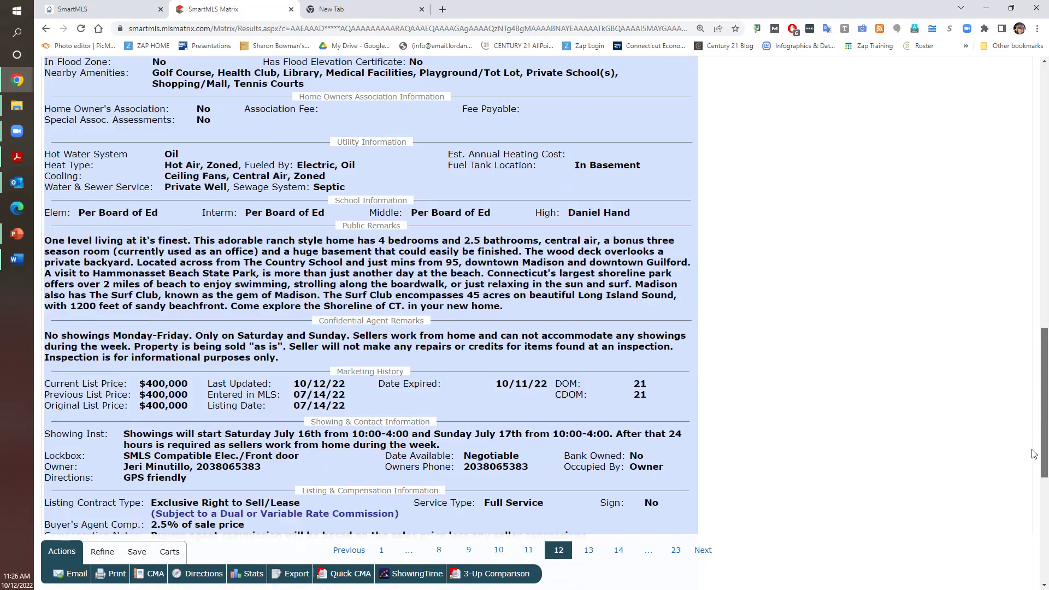
{"action": "scroll", "coordinate": [1032, 475], "scroll_direction": "down", "scroll_amount": 2}
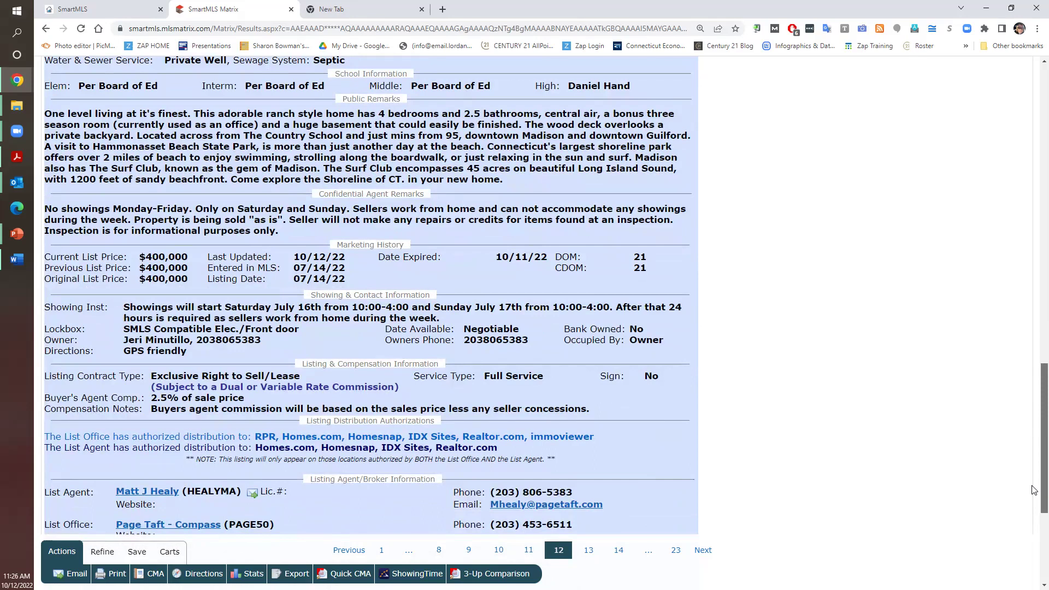
{"action": "scroll", "coordinate": [1034, 490], "scroll_direction": "down", "scroll_amount": 1}
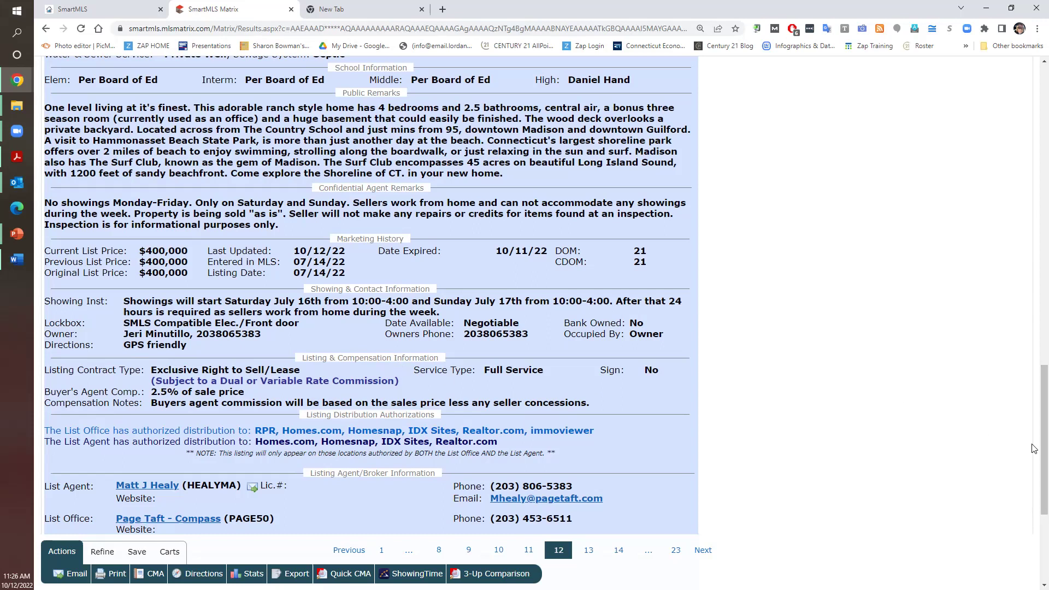
{"action": "left_click_drag", "start_coordinate": [1044, 446], "coordinate": [1032, 170]}
{"action": "scroll", "coordinate": [1032, 170], "scroll_direction": "up", "scroll_amount": 2}
{"action": "scroll", "coordinate": [1032, 170], "scroll_direction": "down", "scroll_amount": 1}
{"action": "scroll", "coordinate": [1030, 179], "scroll_direction": "down", "scroll_amount": 9}
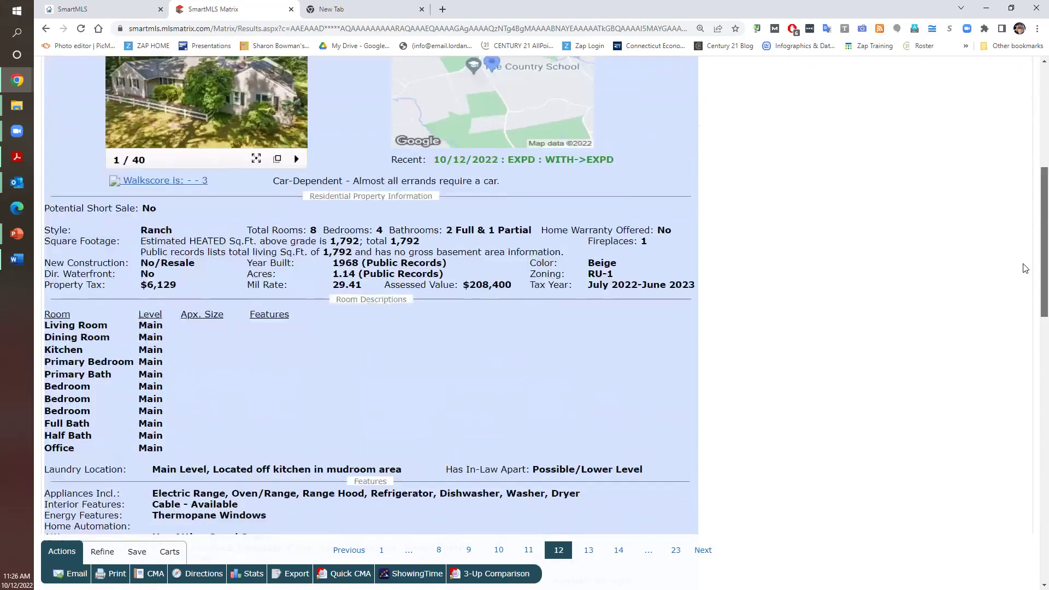
{"action": "scroll", "coordinate": [1023, 328], "scroll_direction": "down", "scroll_amount": 2}
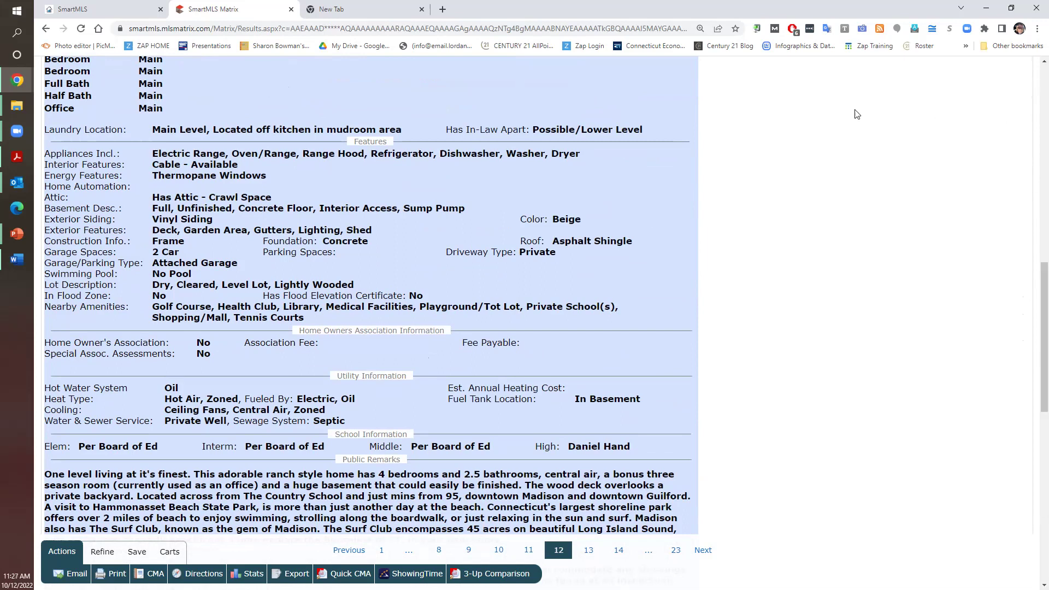
Go to 21online.com in the new tab and sign in with Remember me ticked
{"action": "left_click", "coordinate": [363, 12]}
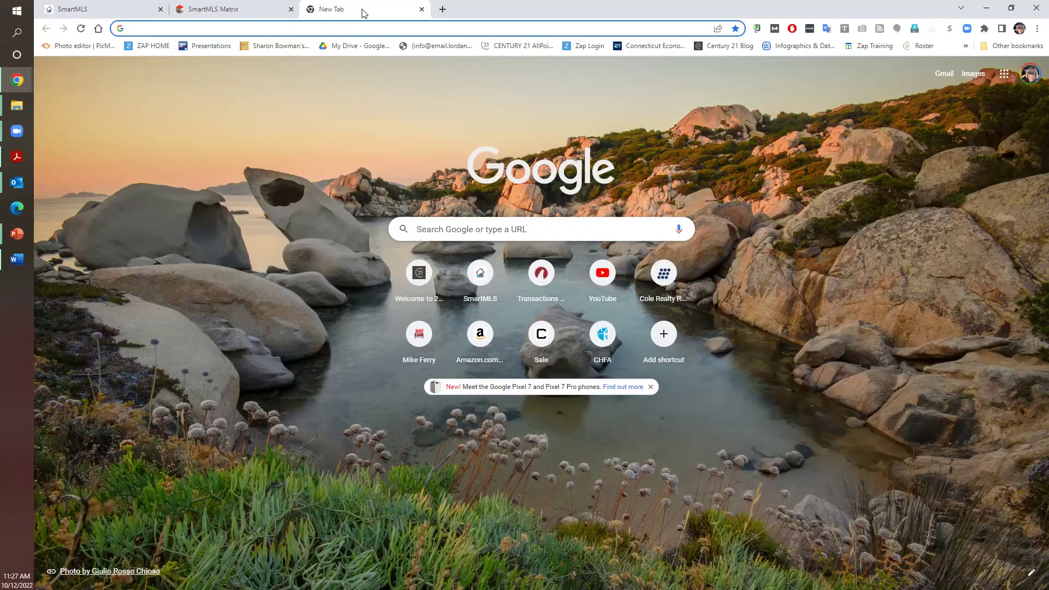
{"action": "type", "text": "21"}
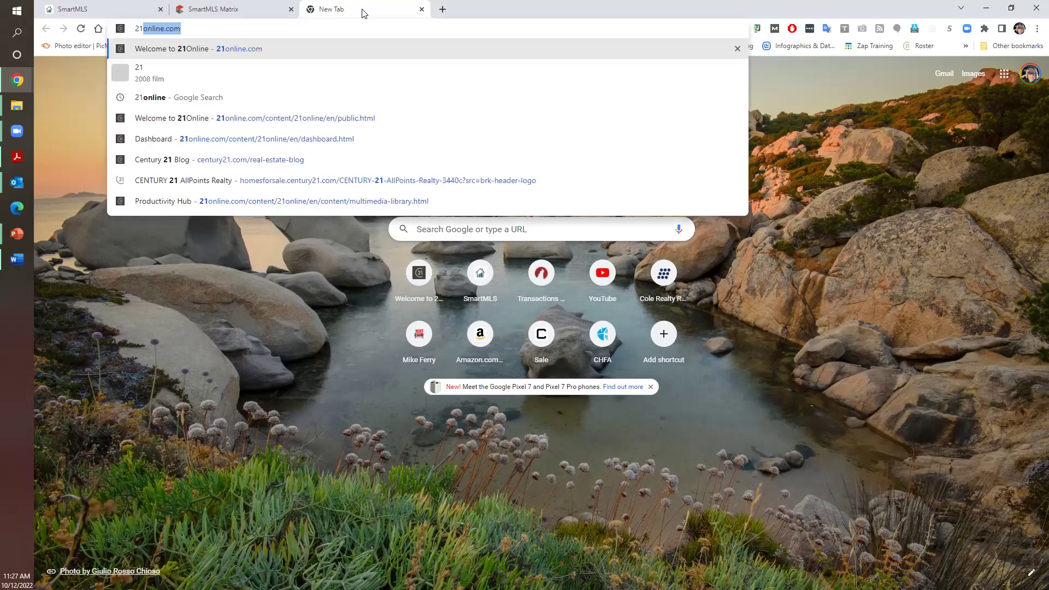
{"action": "type", "text": "onl"}
{"action": "key", "text": "Return"}
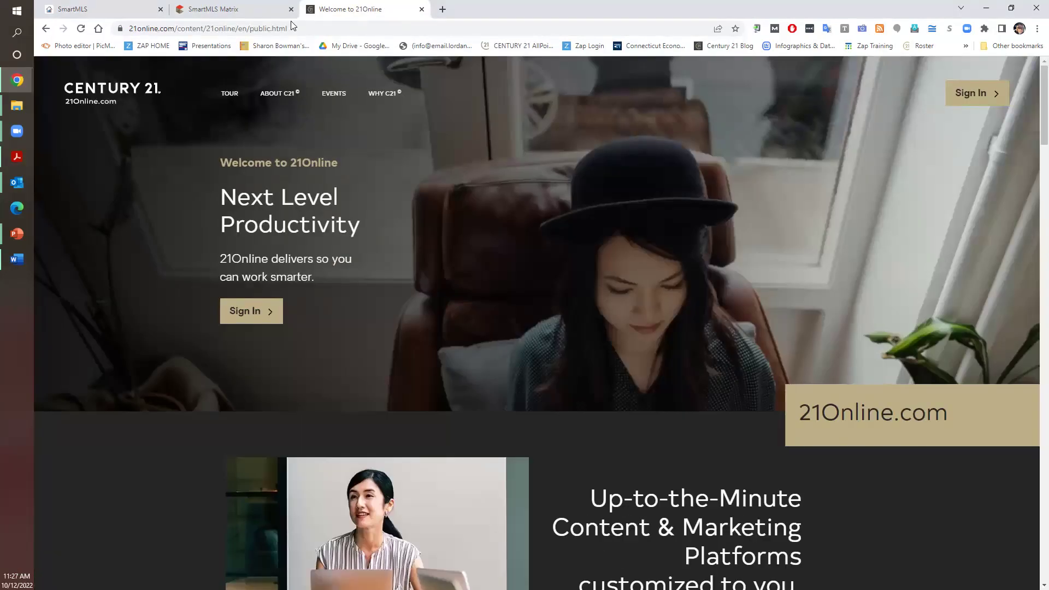
{"action": "left_click", "coordinate": [961, 93]}
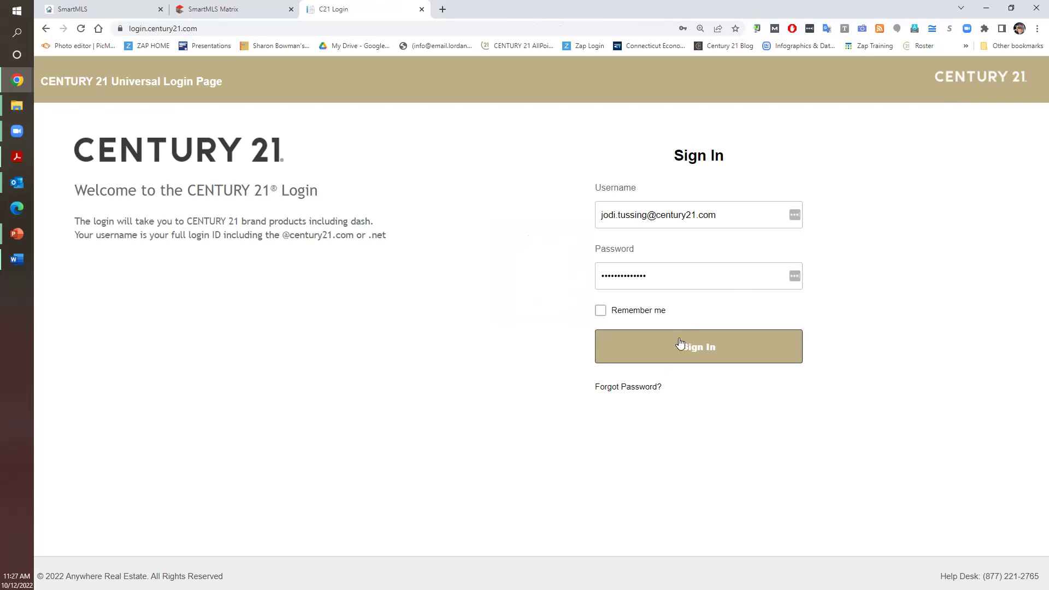
{"action": "left_click", "coordinate": [601, 311]}
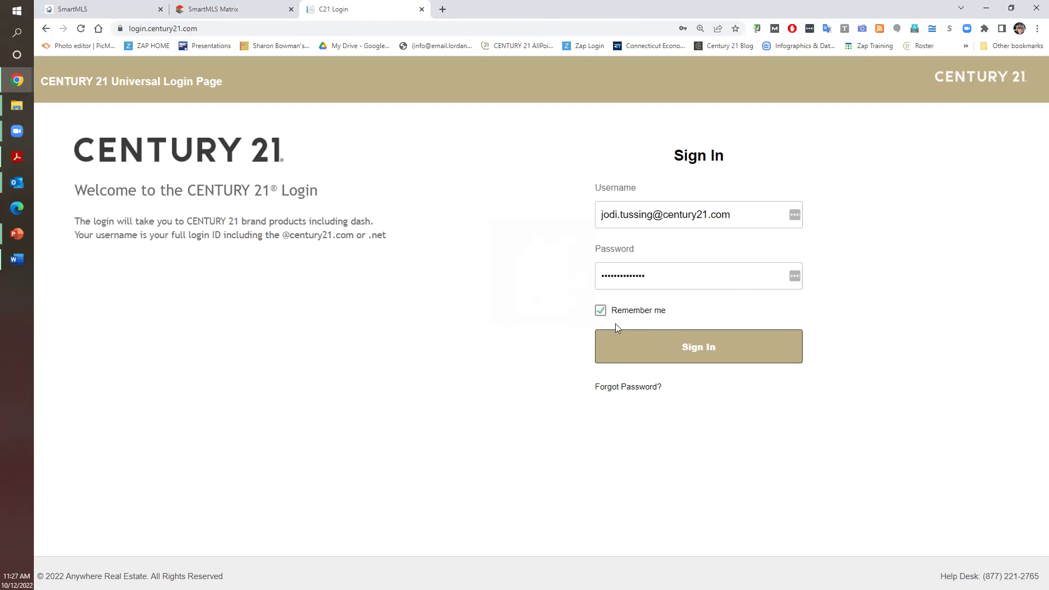
{"action": "left_click", "coordinate": [649, 348]}
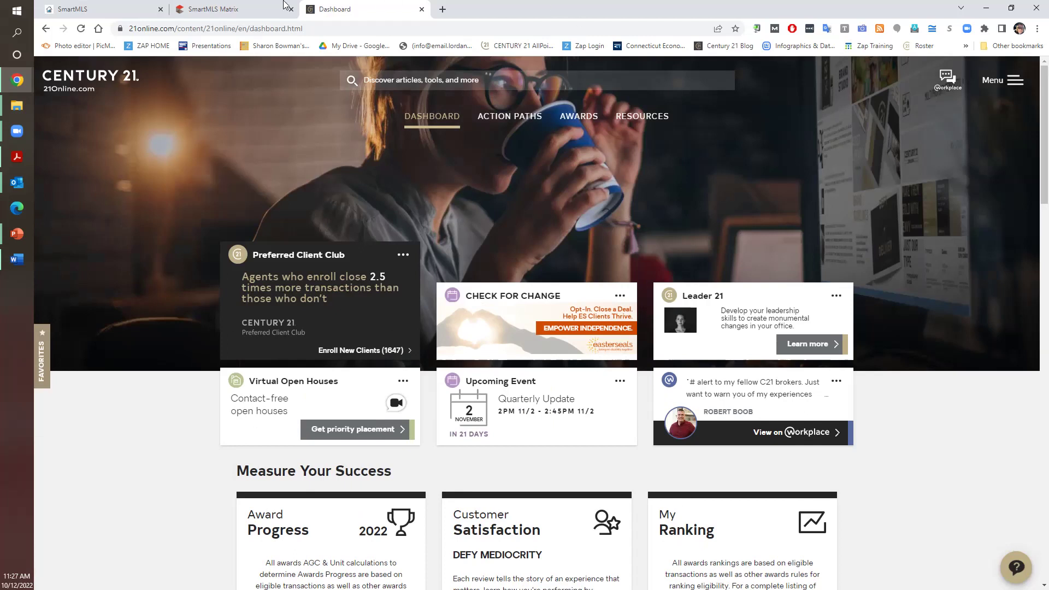
Bring the $400,000 Madison listing back into view, scrolled to its top summary
{"action": "left_click", "coordinate": [238, 14]}
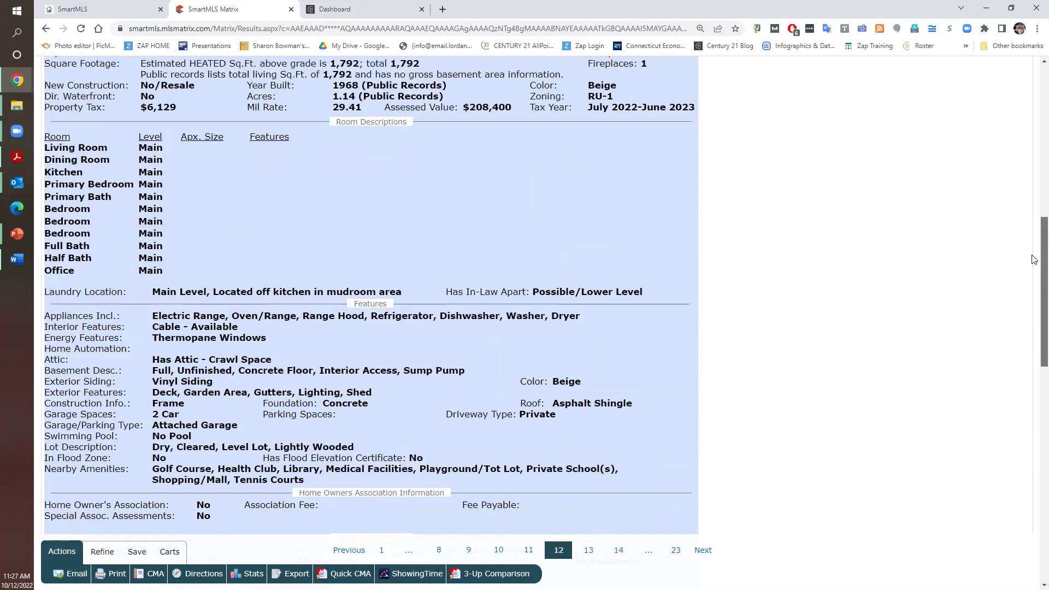
{"action": "scroll", "coordinate": [1035, 242], "scroll_direction": "up", "scroll_amount": 12}
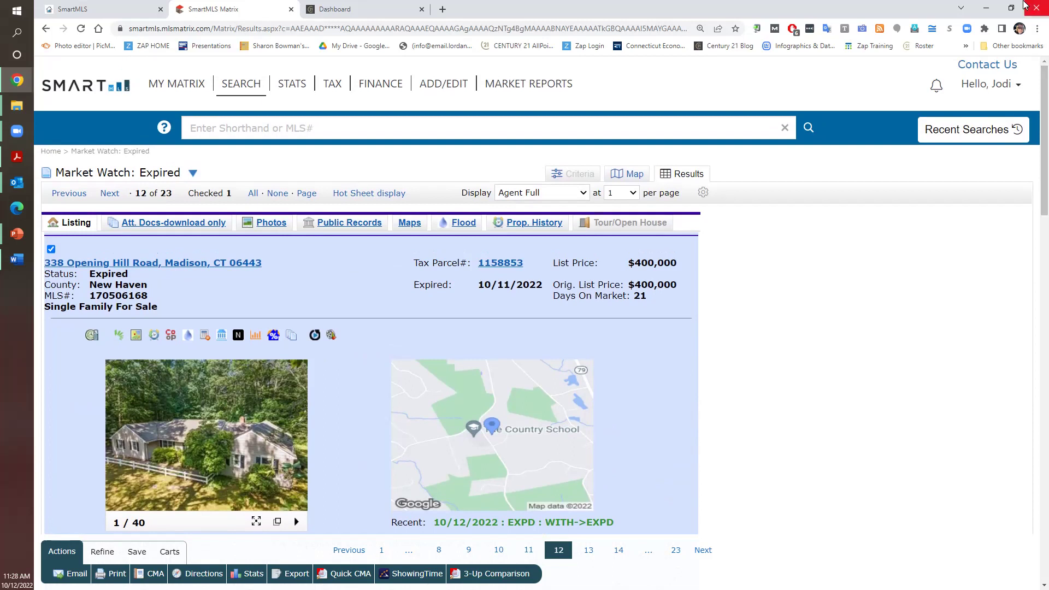
From the Century 21 dashboard menu, open the Productivity Hub and scroll down to MoxiPresent
{"action": "left_click", "coordinate": [336, 14]}
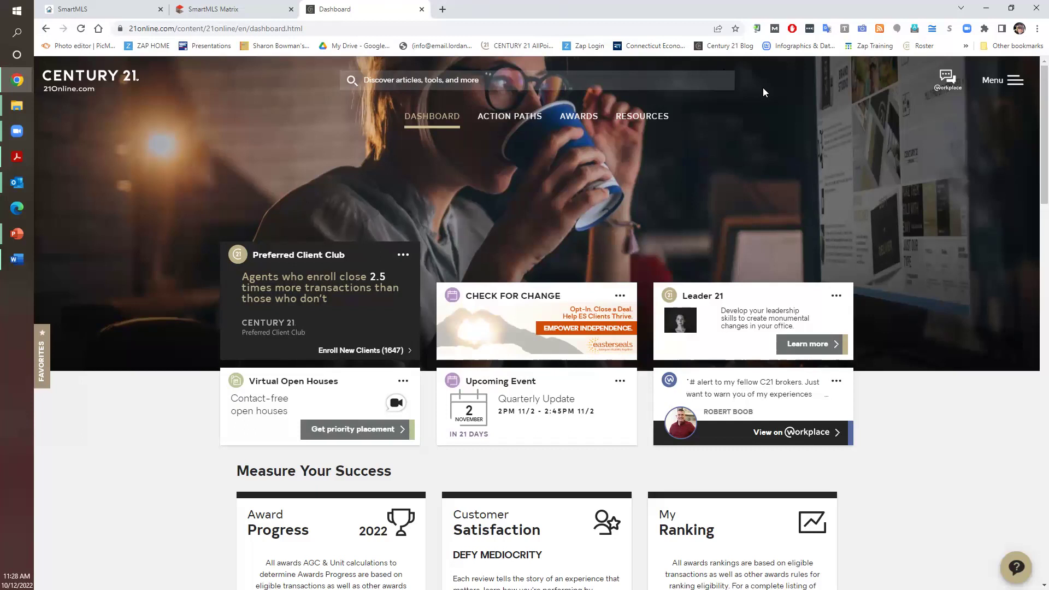
{"action": "left_click", "coordinate": [1009, 82]}
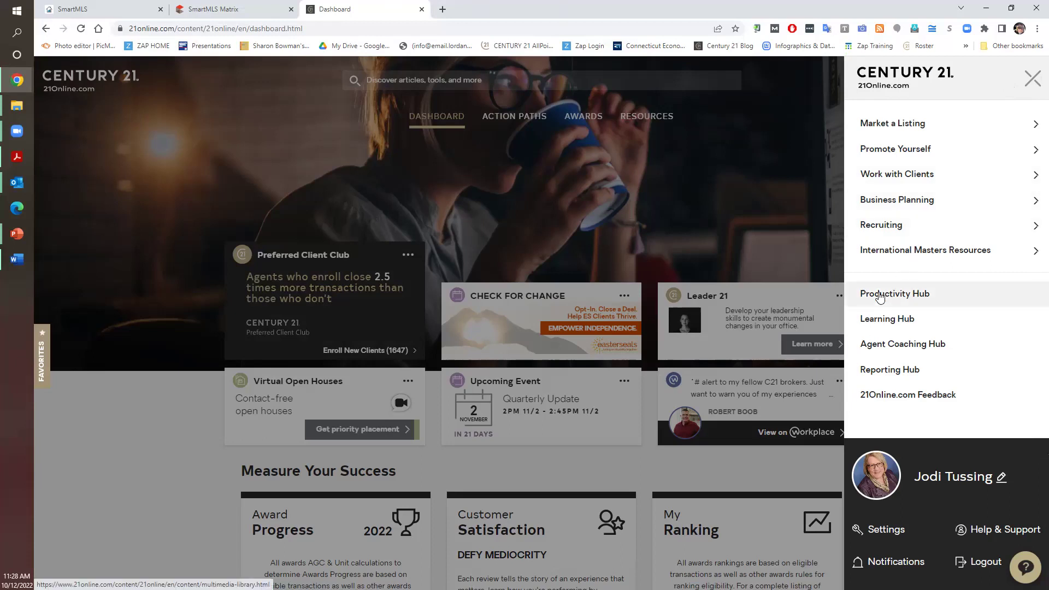
{"action": "left_click", "coordinate": [1034, 79]}
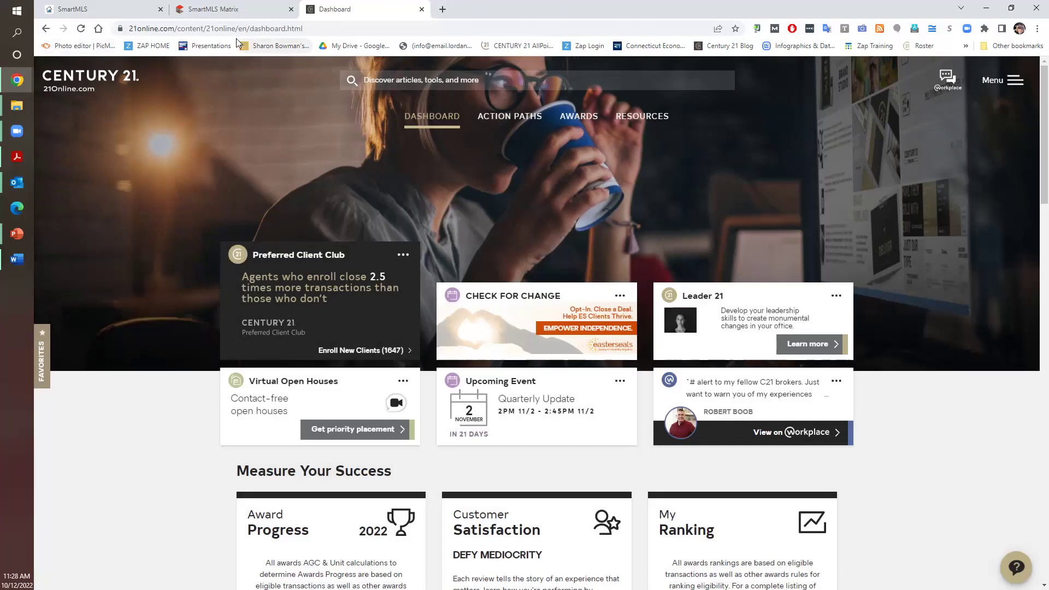
{"action": "left_click", "coordinate": [1012, 81]}
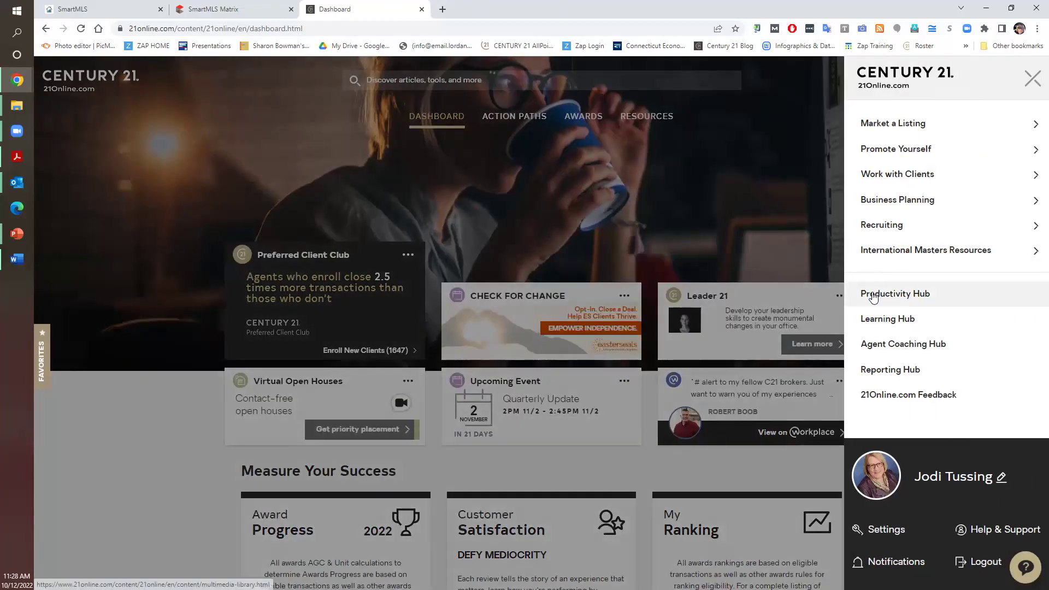
{"action": "left_click", "coordinate": [873, 295]}
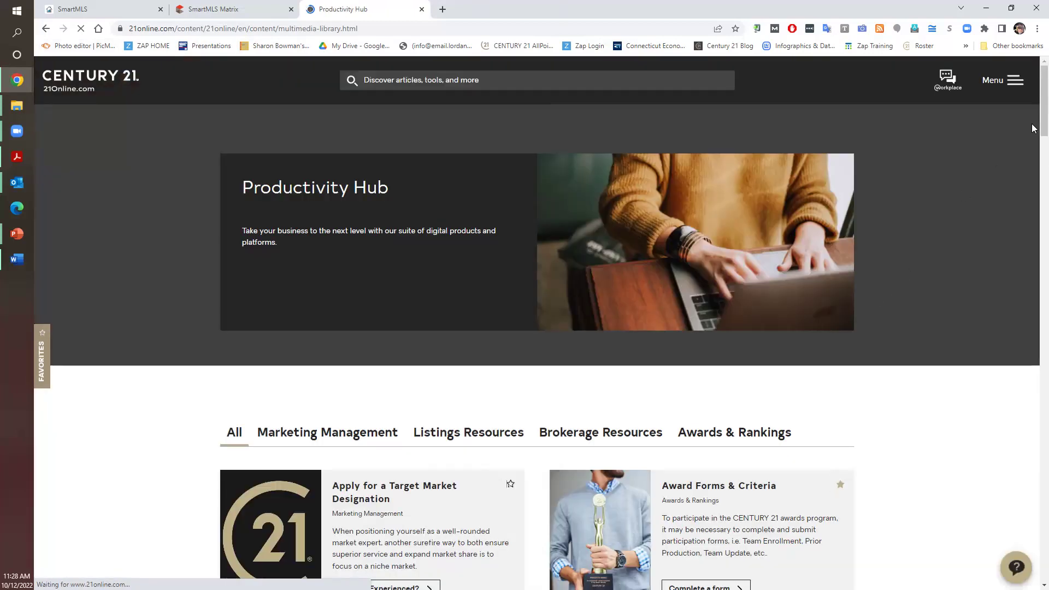
{"action": "scroll", "coordinate": [1033, 176], "scroll_direction": "down", "scroll_amount": 3}
{"action": "scroll", "coordinate": [1034, 176], "scroll_direction": "down", "scroll_amount": 12}
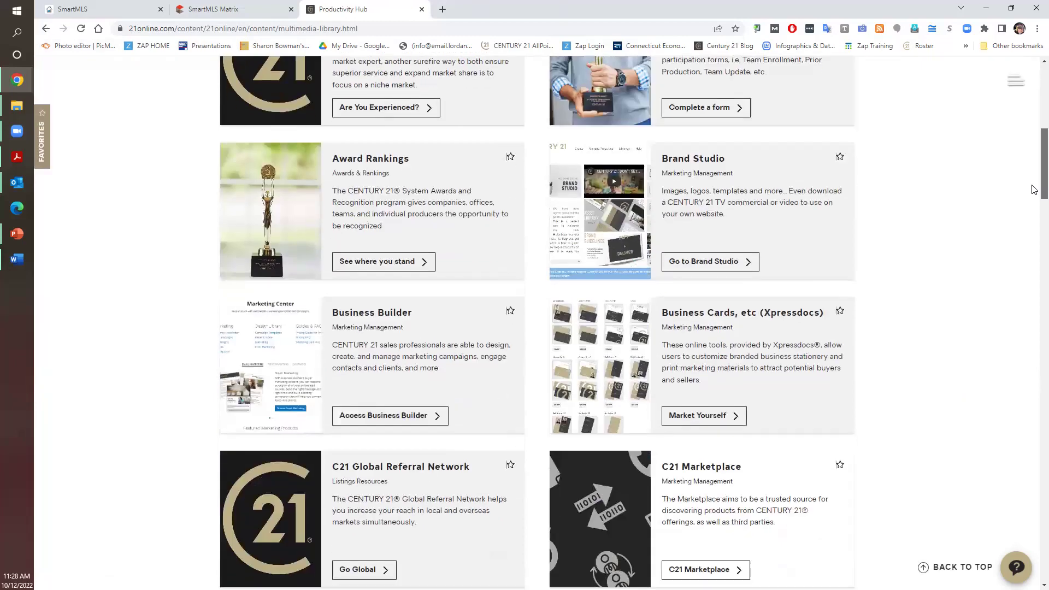
{"action": "scroll", "coordinate": [1029, 253], "scroll_direction": "down", "scroll_amount": 9}
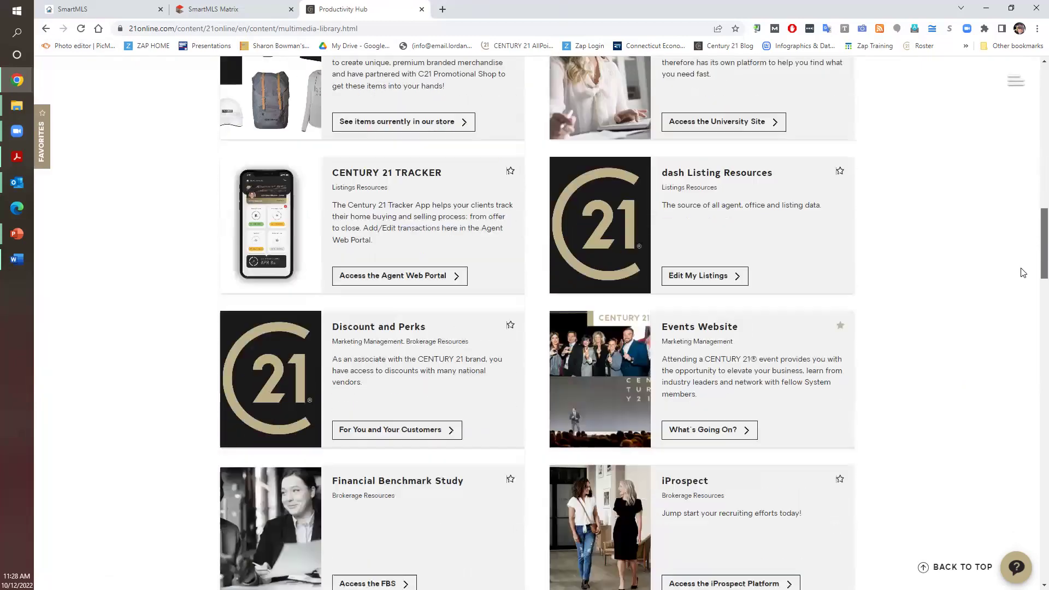
{"action": "scroll", "coordinate": [1019, 301], "scroll_direction": "down", "scroll_amount": 9}
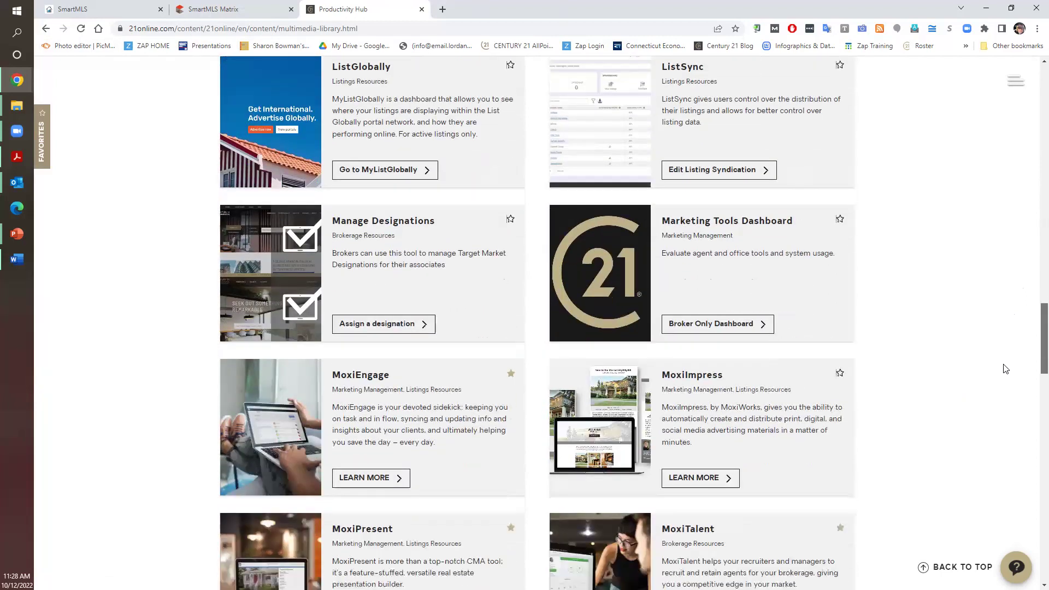
{"action": "scroll", "coordinate": [1003, 372], "scroll_direction": "down", "scroll_amount": 4}
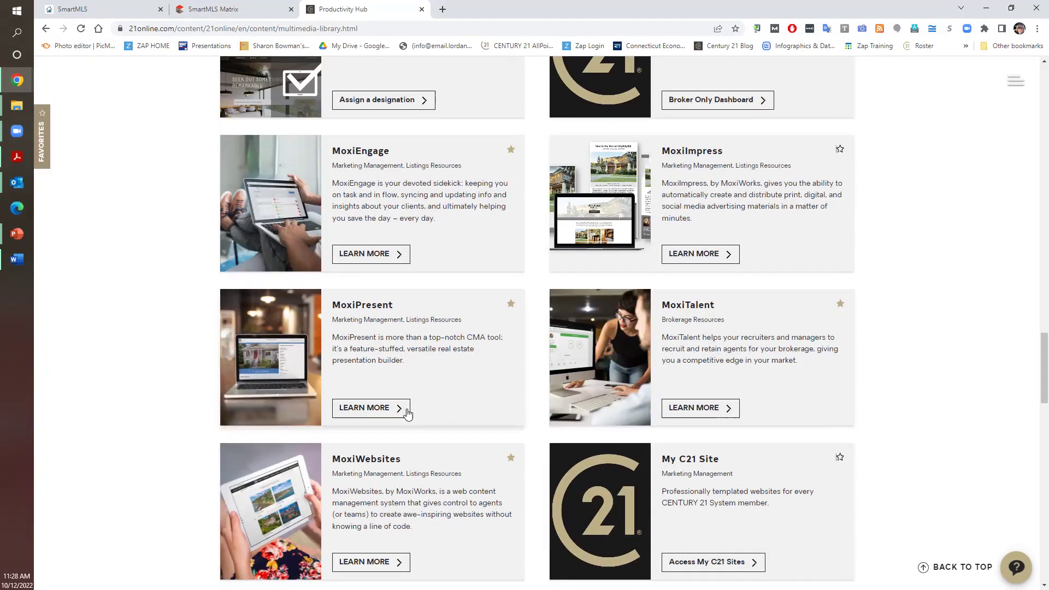
Open the MoxiPresent details page via its LEARN MORE link
{"action": "left_click", "coordinate": [381, 414]}
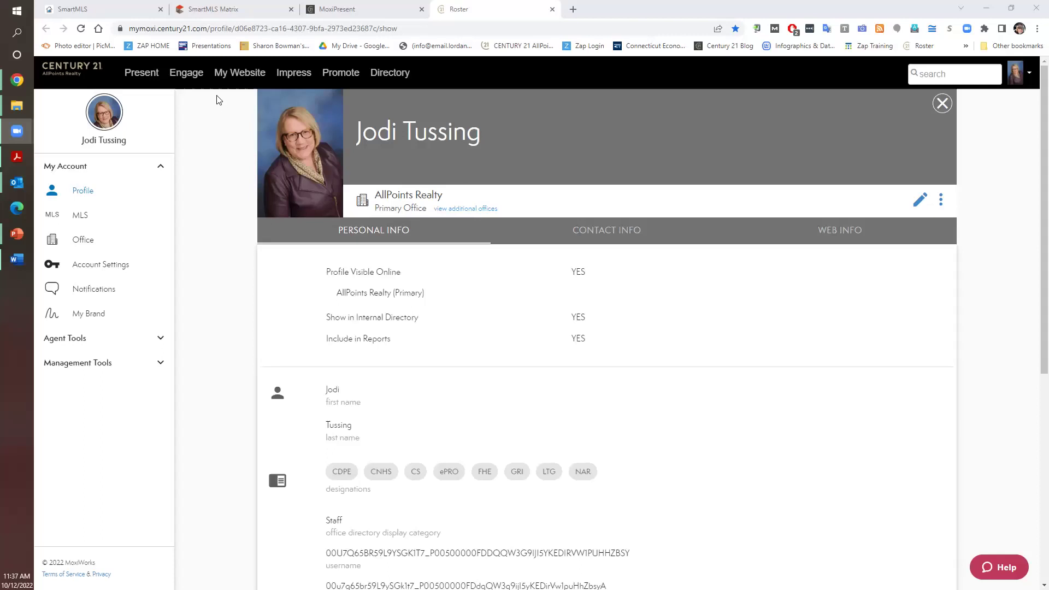
Reach the MoxiPresent presentations page, sending the info tab back to the 21Online dashboard
{"action": "left_click", "coordinate": [141, 75]}
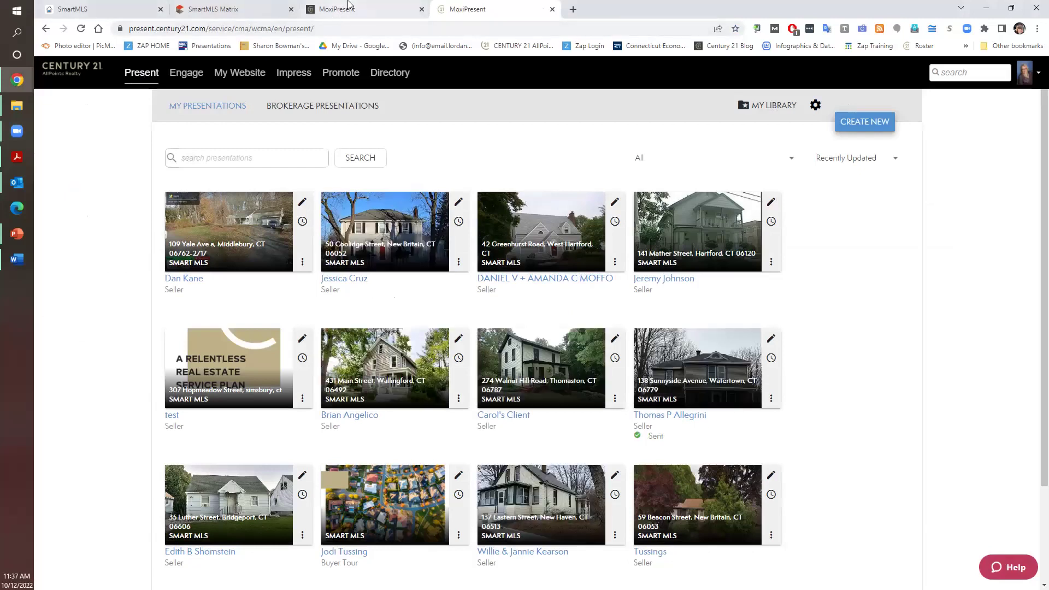
{"action": "left_click", "coordinate": [341, 11]}
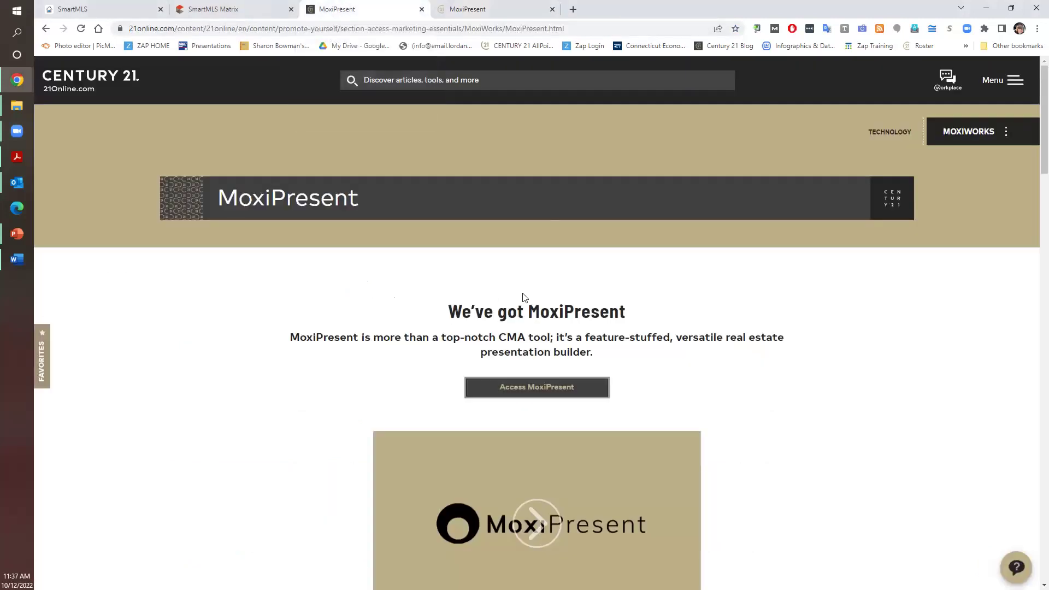
{"action": "left_click", "coordinate": [80, 89]}
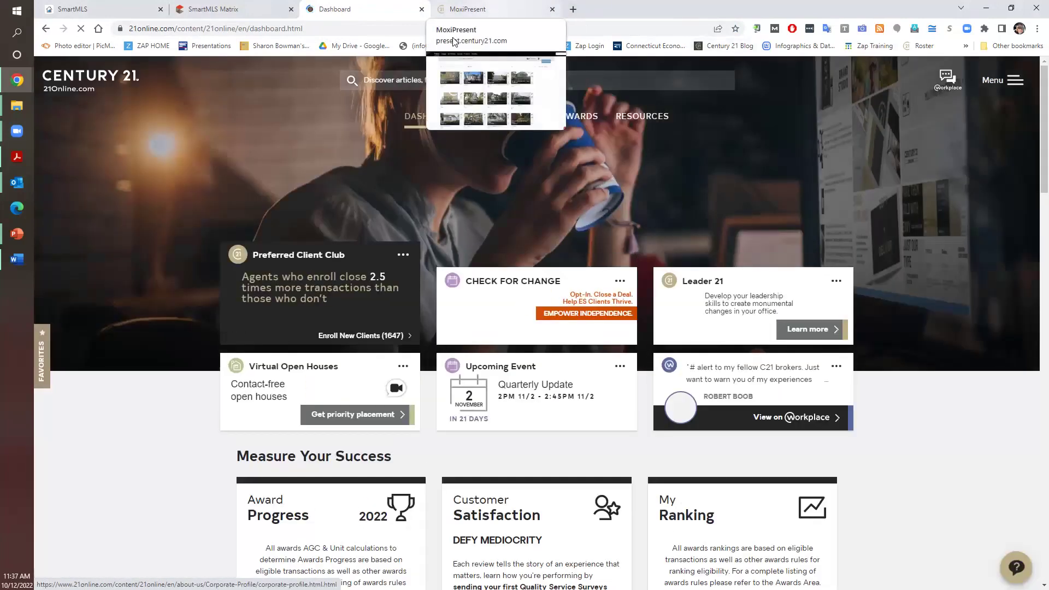
{"action": "left_click", "coordinate": [471, 10]}
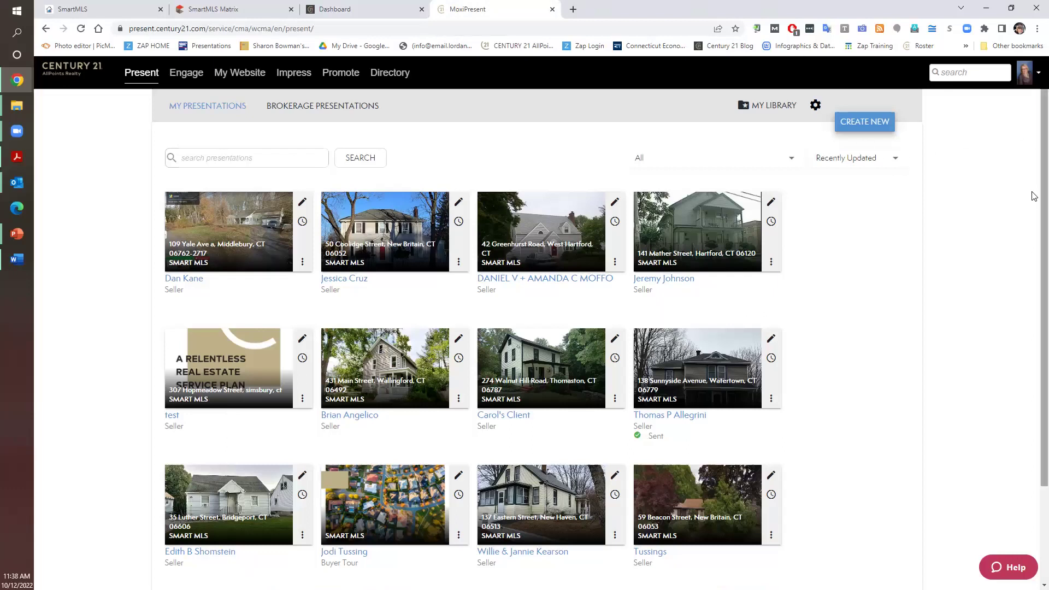
{"action": "scroll", "coordinate": [1034, 279], "scroll_direction": "down", "scroll_amount": 2}
{"action": "scroll", "coordinate": [1034, 279], "scroll_direction": "up", "scroll_amount": 2}
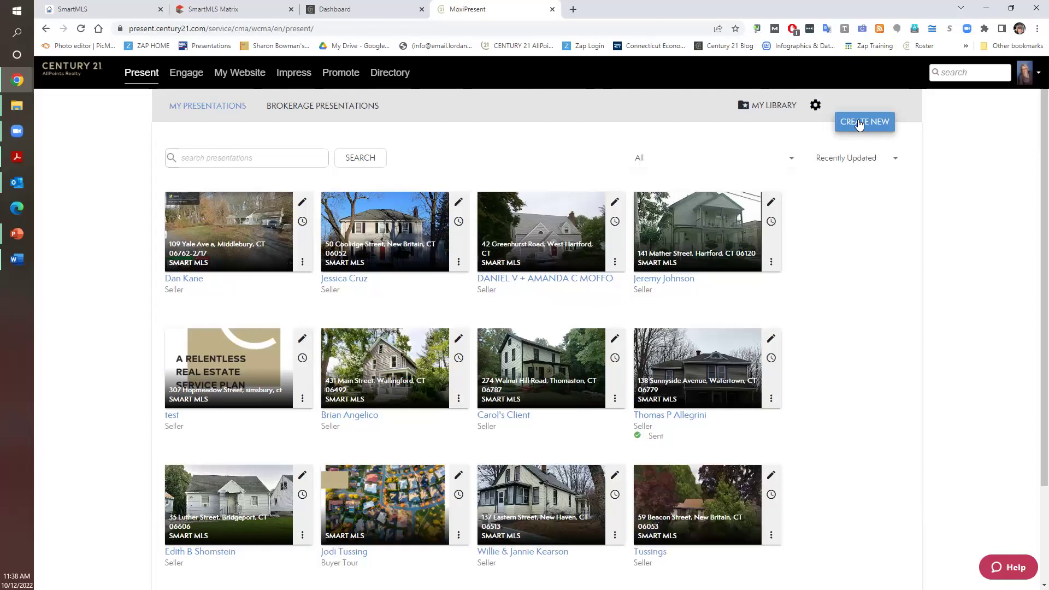
Start a new presentation with CREATE NEW and choose the Seller type
{"action": "left_click", "coordinate": [859, 124]}
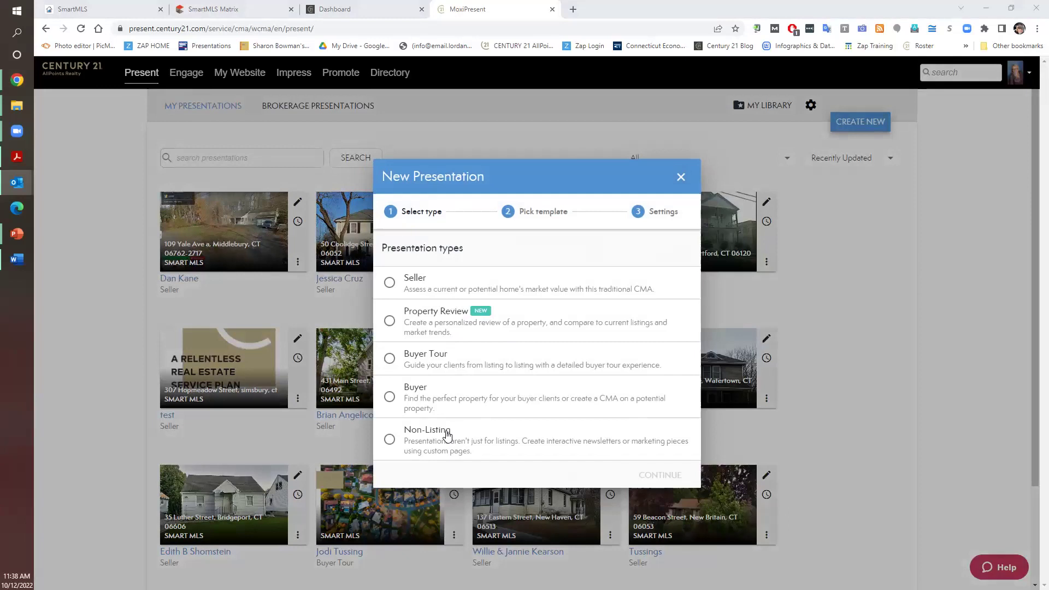
{"action": "left_click", "coordinate": [447, 434]}
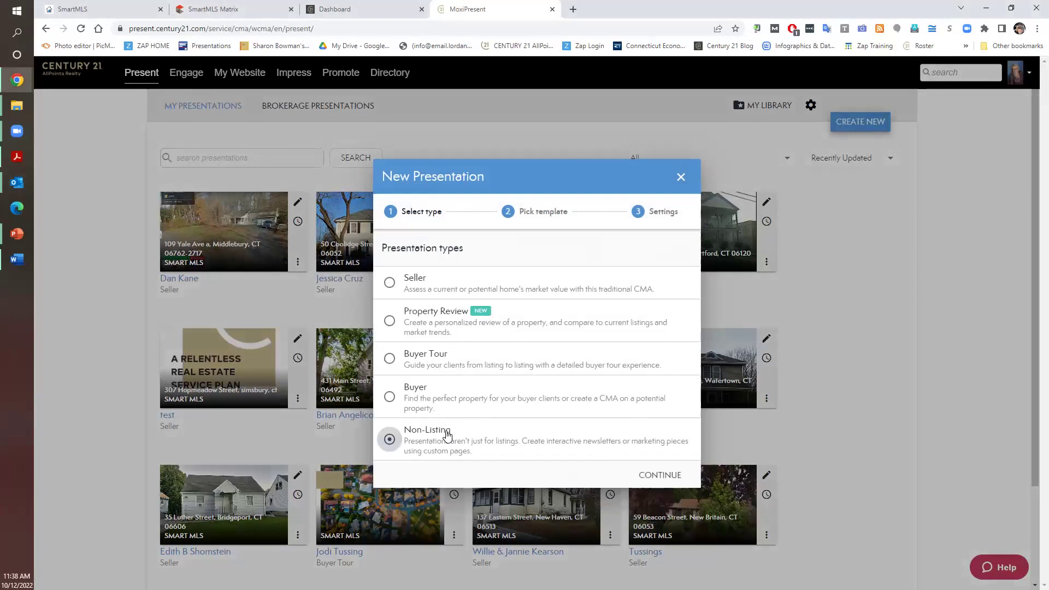
{"action": "left_click", "coordinate": [391, 284]}
Pick the CENTURY 21 Real Estate LLC template 'CENTURY 21 Residential Listing Presentation 2022' and continue to Settings
{"action": "left_click", "coordinate": [654, 475]}
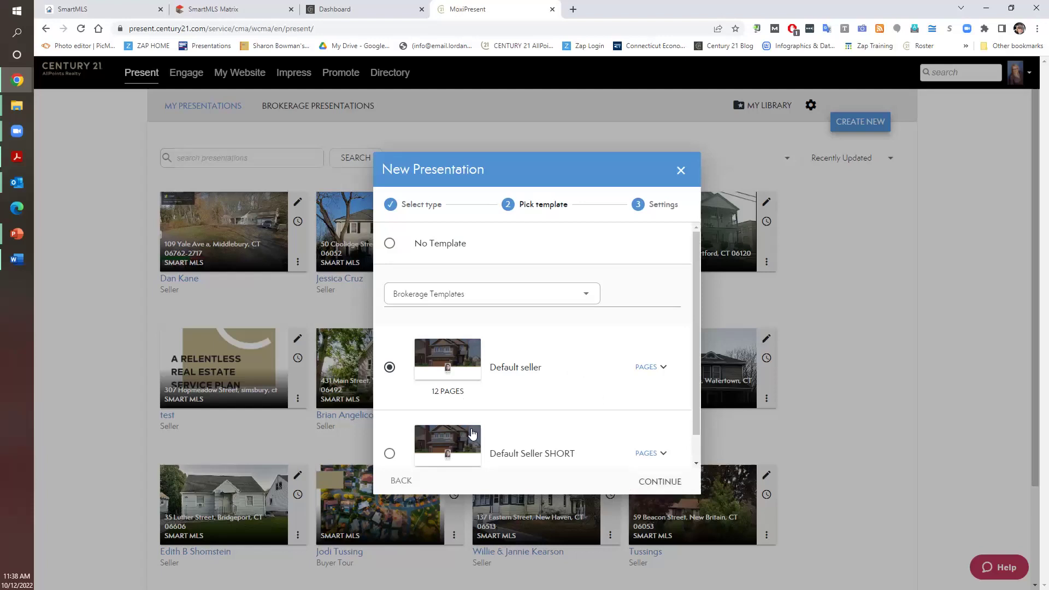
{"action": "left_click", "coordinate": [533, 298]}
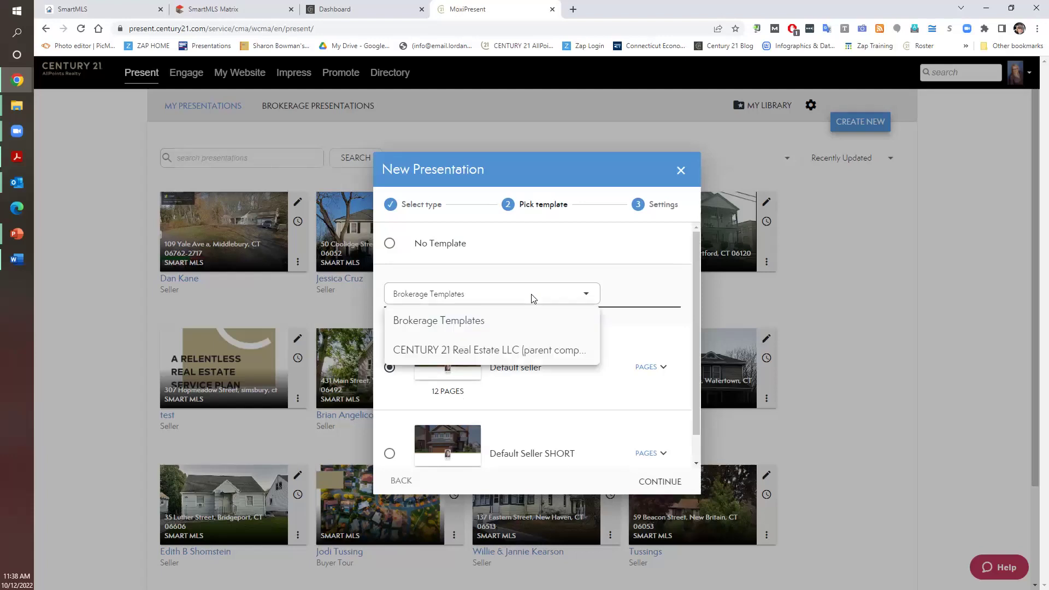
{"action": "left_click", "coordinate": [451, 350]}
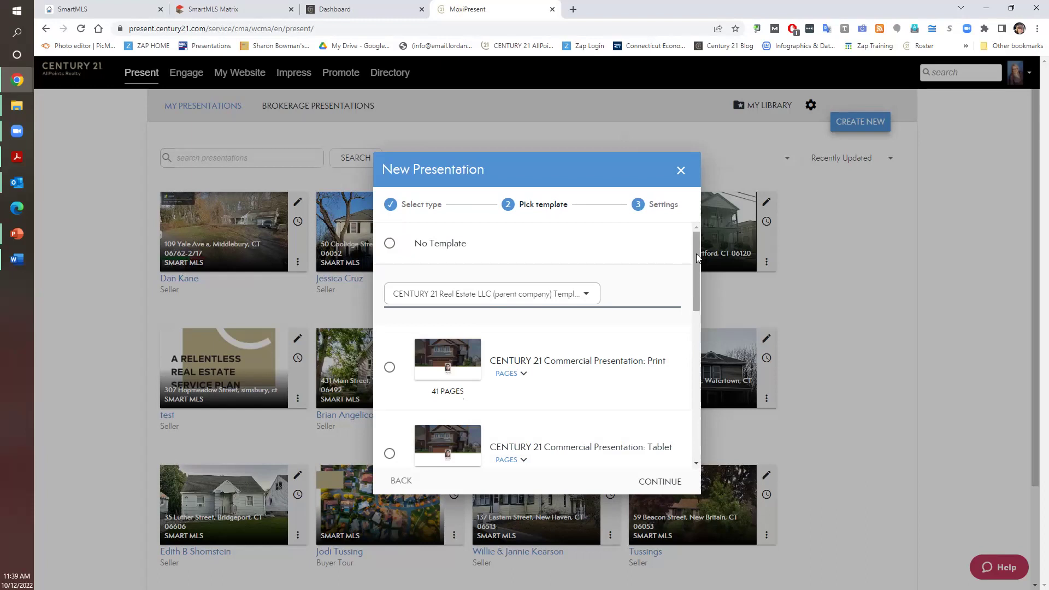
{"action": "left_click_drag", "start_coordinate": [698, 258], "coordinate": [674, 395]}
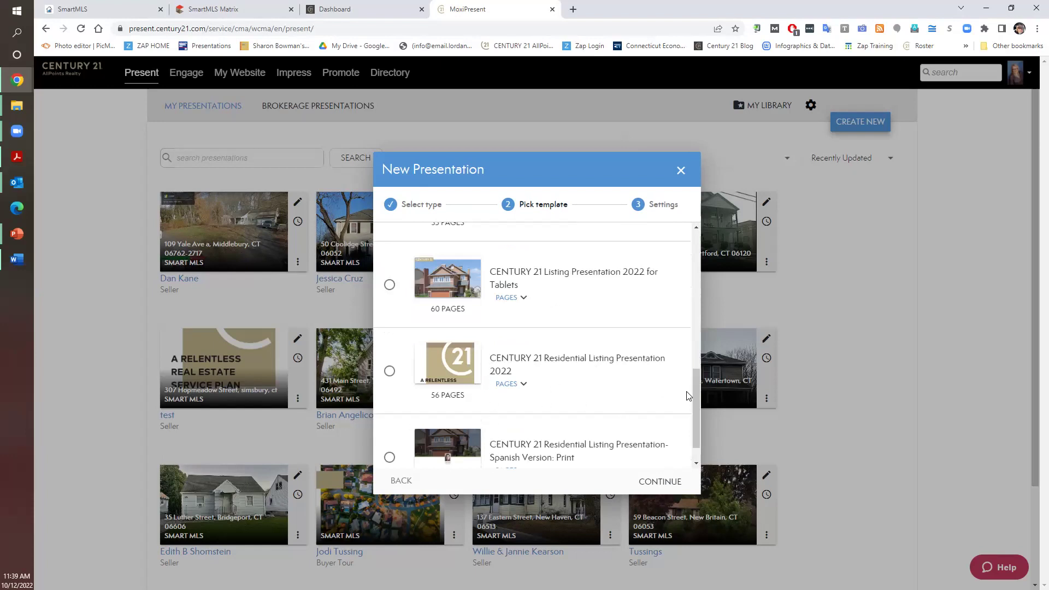
{"action": "scroll", "coordinate": [517, 420], "scroll_direction": "down", "scroll_amount": 1}
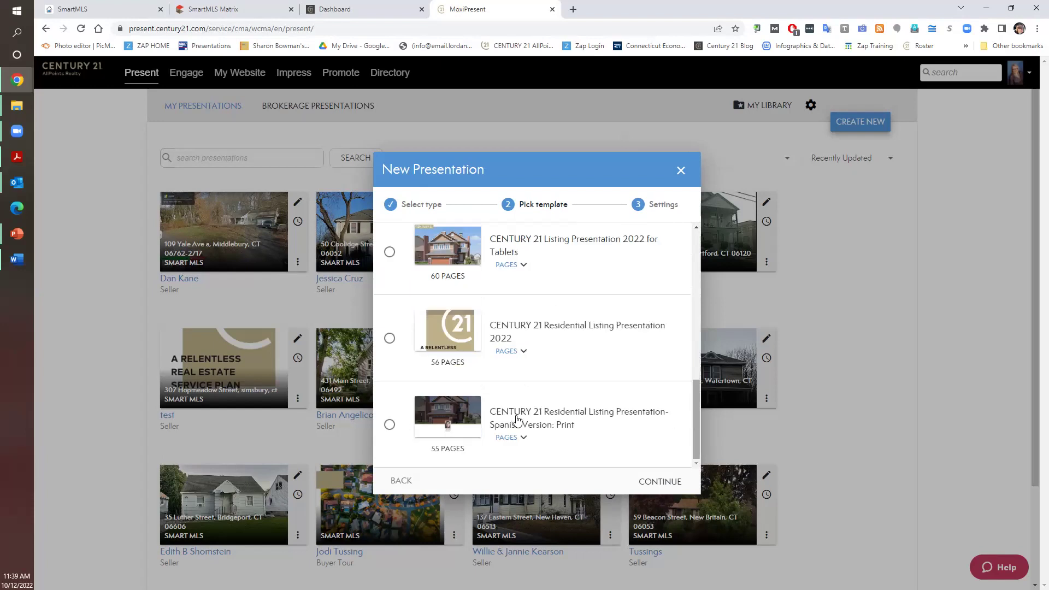
{"action": "left_click", "coordinate": [390, 340]}
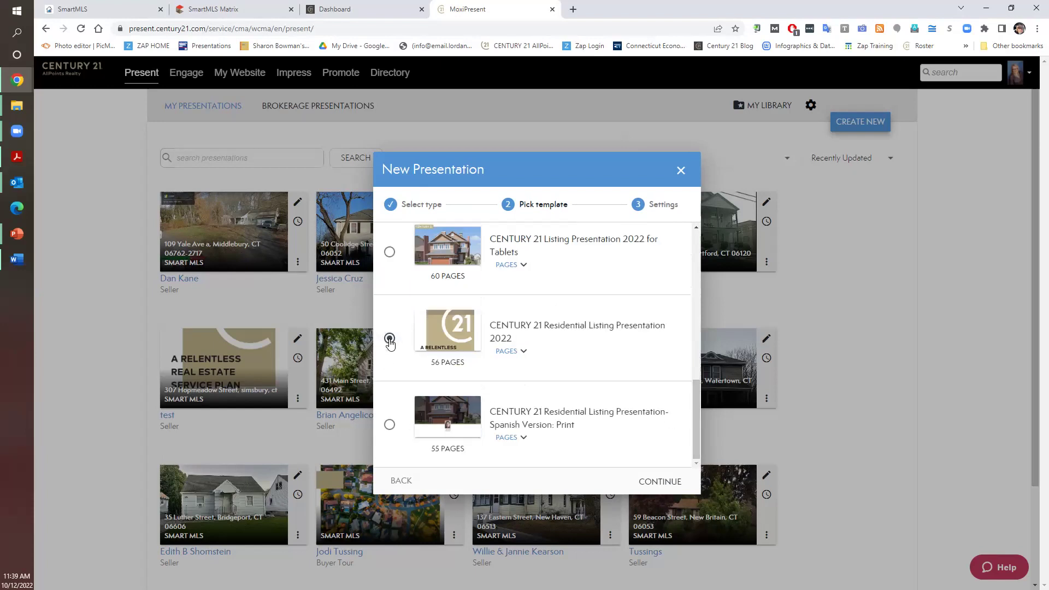
{"action": "left_click", "coordinate": [653, 487]}
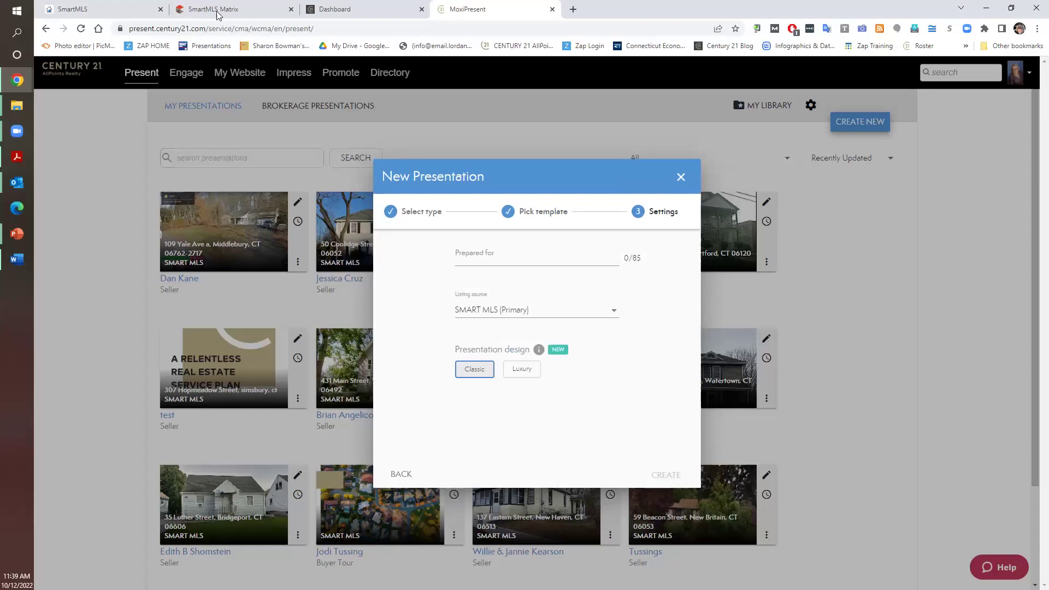
Paste the clients' names into Prepared for, delete the repeated surname, and create the presentation
{"action": "left_click", "coordinate": [458, 254]}
{"action": "key", "text": "ctrl+v"}
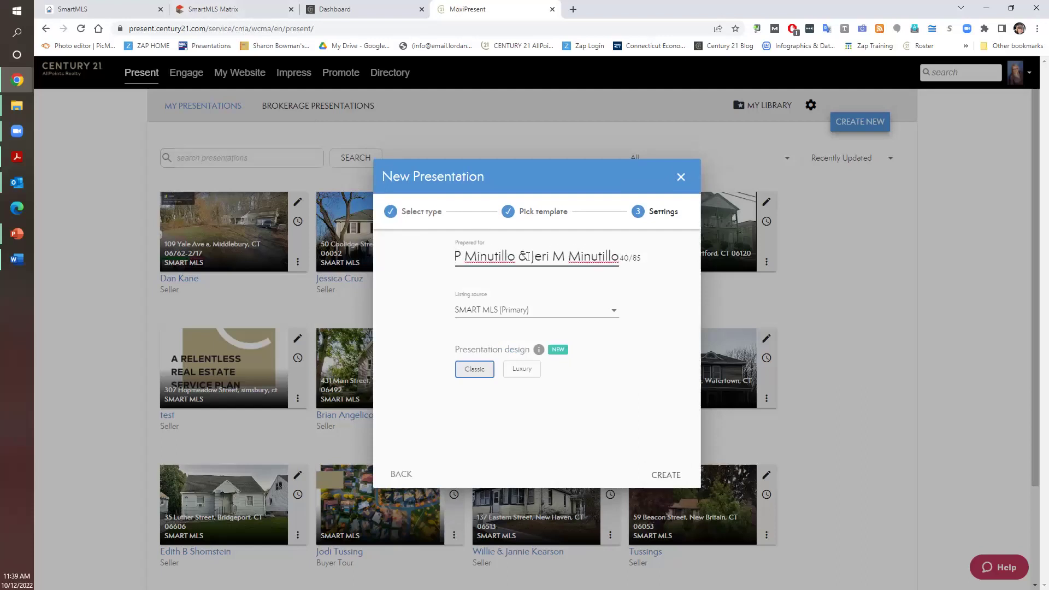
{"action": "left_click_drag", "start_coordinate": [458, 256], "coordinate": [639, 260]}
{"action": "double_click", "coordinate": [634, 258]}
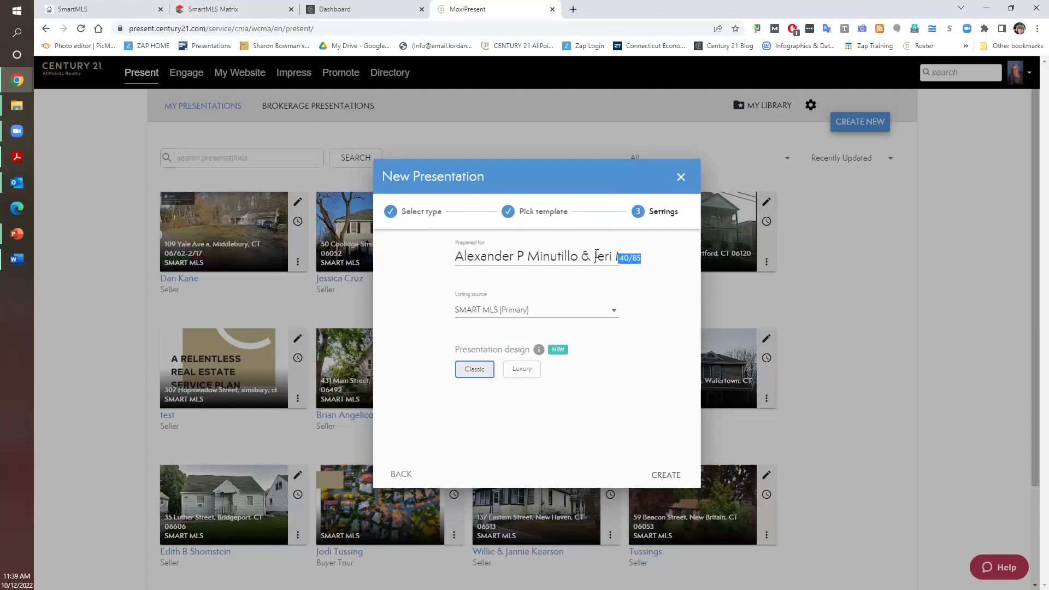
{"action": "left_click", "coordinate": [576, 257]}
{"action": "key", "text": "BackSpace"}
{"action": "key", "text": "BackSpace"}
{"action": "key", "text": "BackSpace"}
{"action": "key", "text": "BackSpace"}
{"action": "key", "text": "BackSpace"}
{"action": "key", "text": "BackSpace"}
{"action": "key", "text": "BackSpace"}
{"action": "key", "text": "BackSpace"}
{"action": "key", "text": "BackSpace"}
{"action": "key", "text": "BackSpace"}
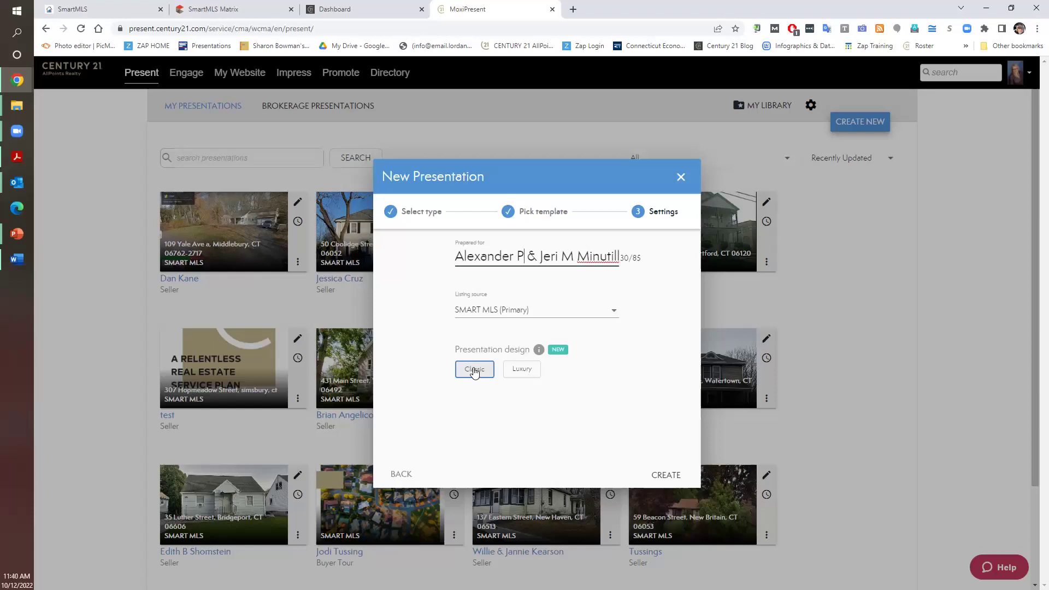
{"action": "left_click", "coordinate": [667, 475]}
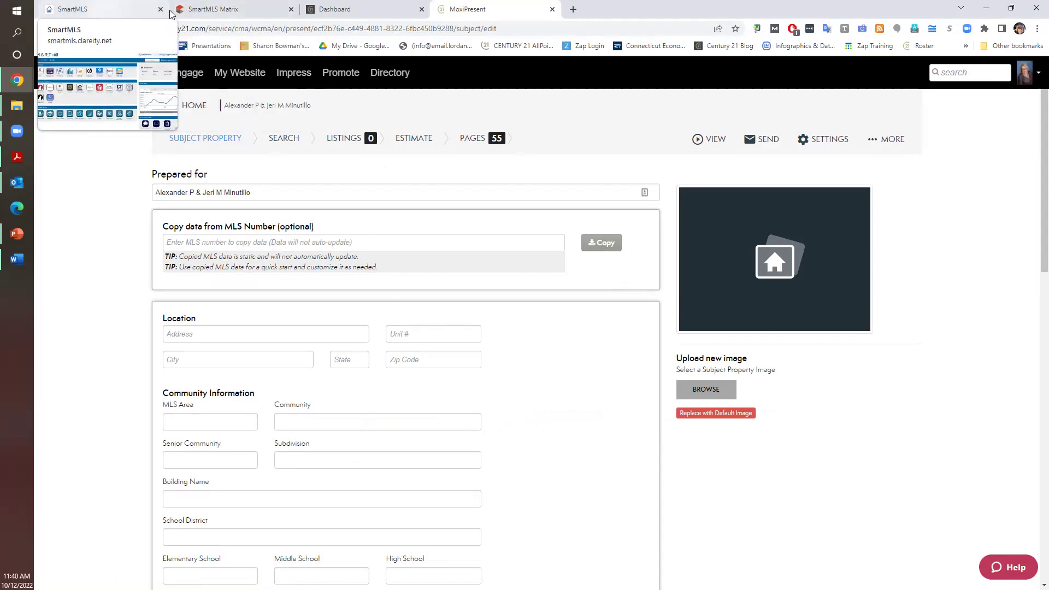
On the Madison listing in SmartMLS Matrix, select the MLS number 170506168
{"action": "left_click", "coordinate": [188, 11]}
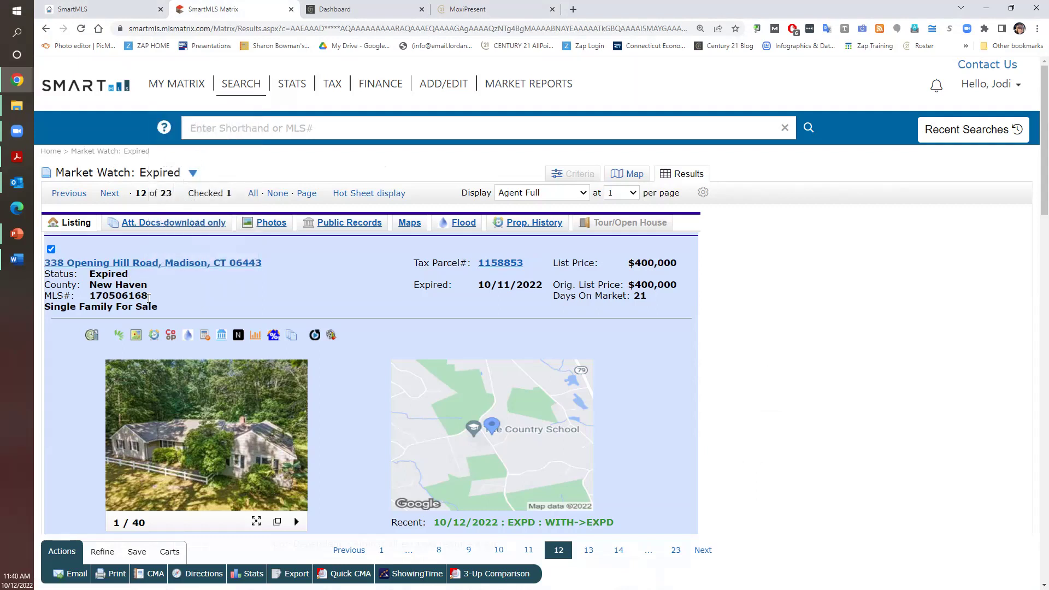
{"action": "left_click_drag", "start_coordinate": [148, 297], "coordinate": [85, 299]}
{"action": "key", "text": "ctrl+c"}
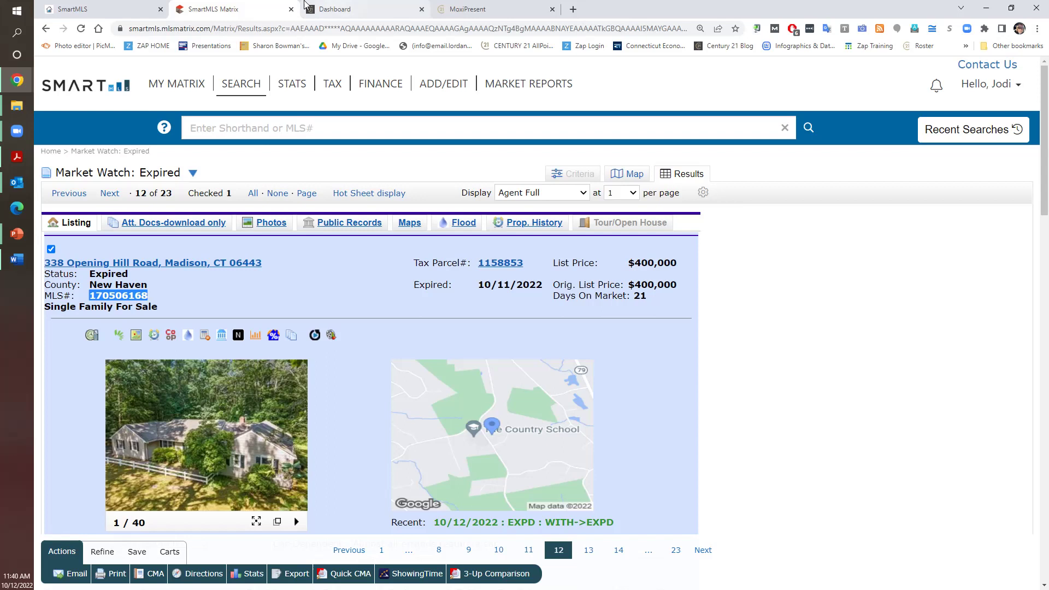
Paste MLS number 170506168 into 'Copy data from MLS Number', trim the leading space, and copy
{"action": "left_click", "coordinate": [468, 10]}
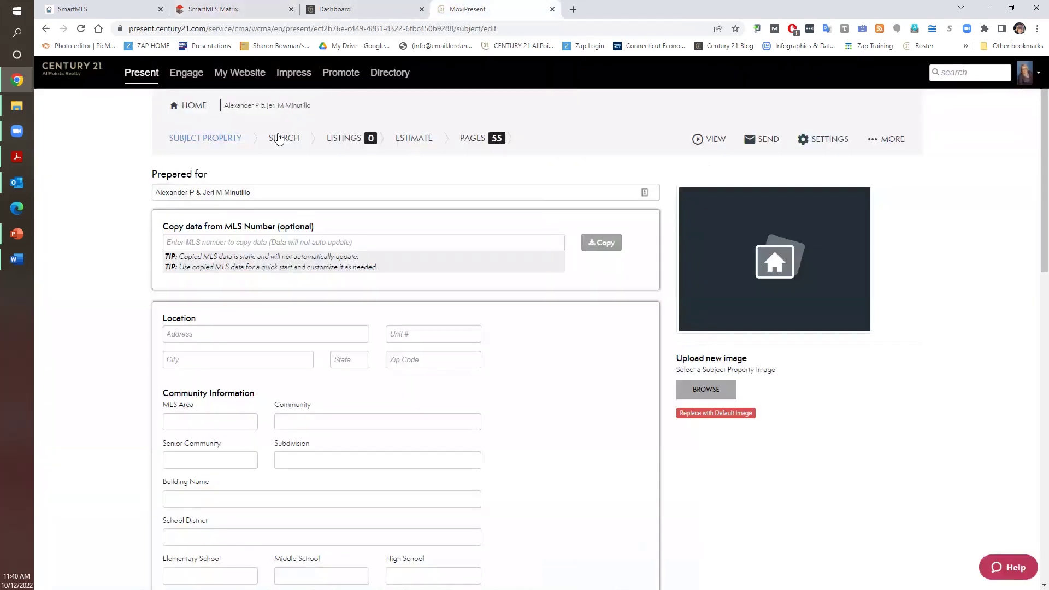
{"action": "left_click", "coordinate": [218, 239]}
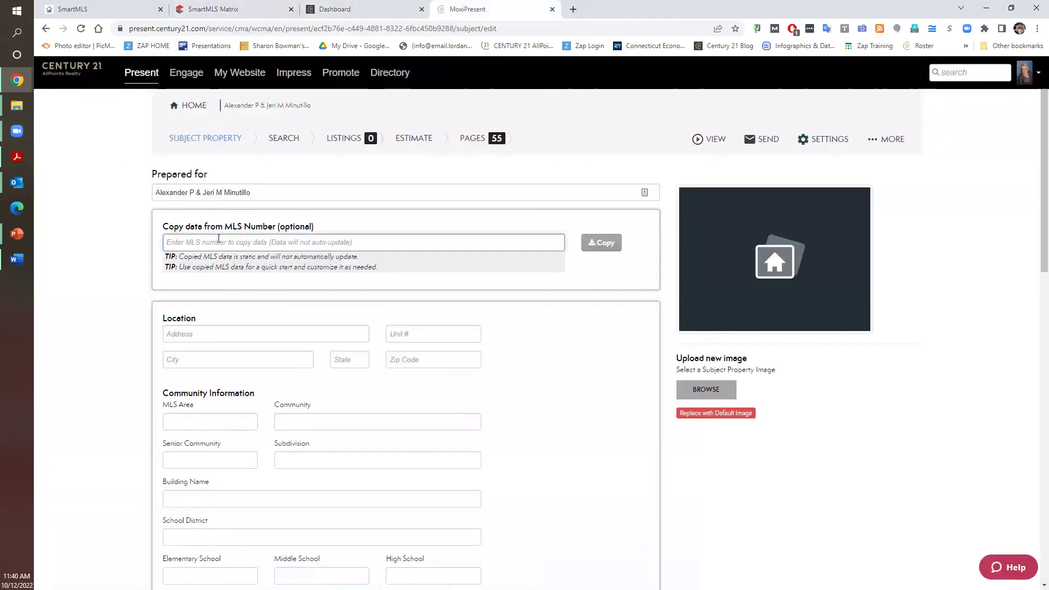
{"action": "key", "text": "ctrl+v"}
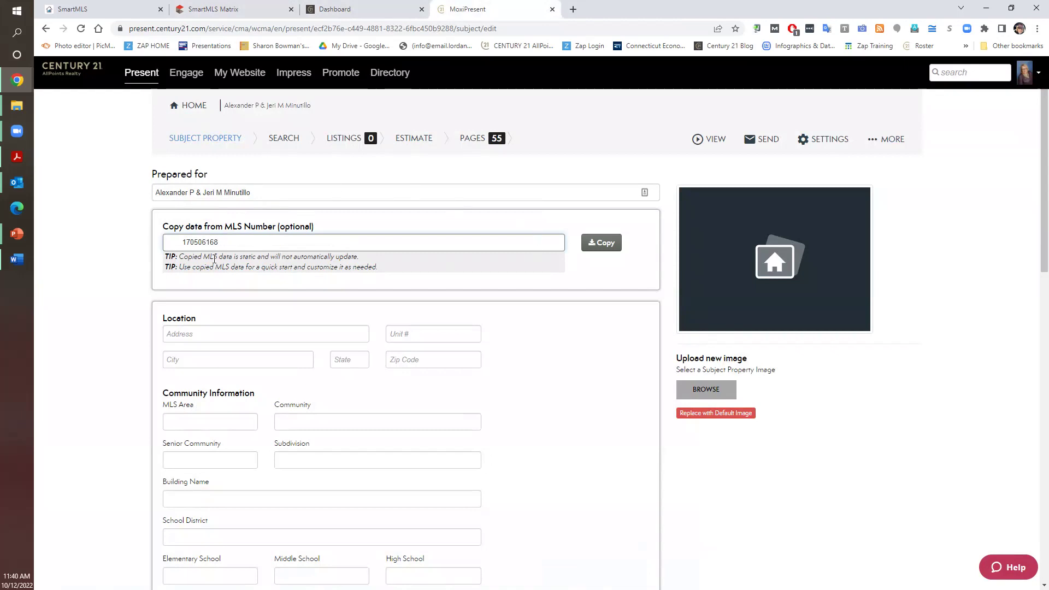
{"action": "left_click", "coordinate": [179, 240]}
{"action": "key", "text": "BackSpace"}
{"action": "key", "text": "BackSpace"}
{"action": "key", "text": "BackSpace"}
{"action": "key", "text": "BackSpace"}
{"action": "key", "text": "BackSpace"}
{"action": "key", "text": "BackSpace"}
{"action": "left_click", "coordinate": [597, 244]}
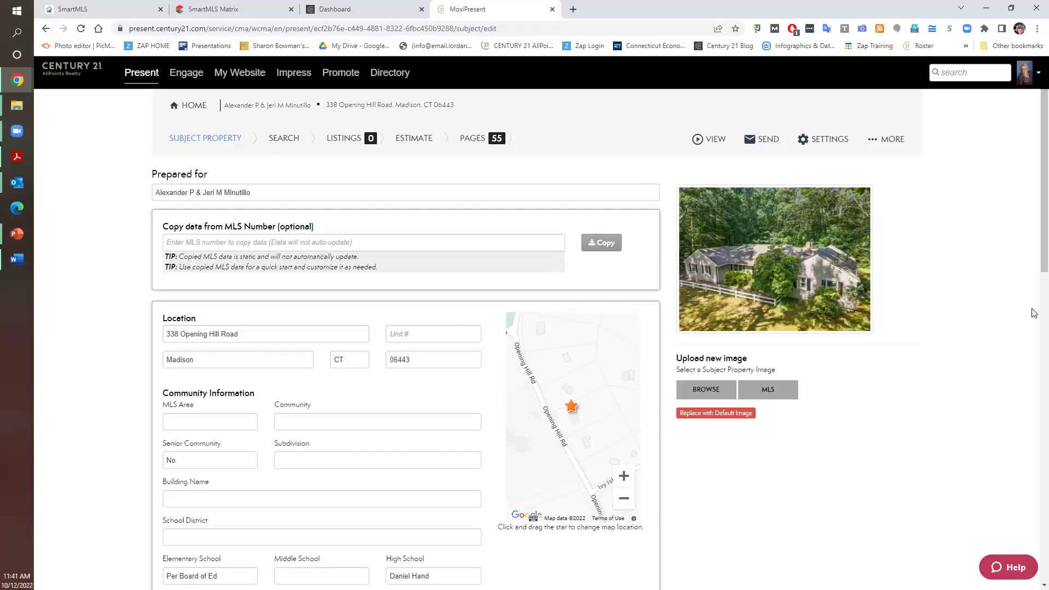
Copy the 1,792 SqFt value into the Living Area SqFt field
{"action": "scroll", "coordinate": [1032, 262], "scroll_direction": "down", "scroll_amount": 1}
{"action": "left_click_drag", "start_coordinate": [1035, 266], "coordinate": [1035, 426]}
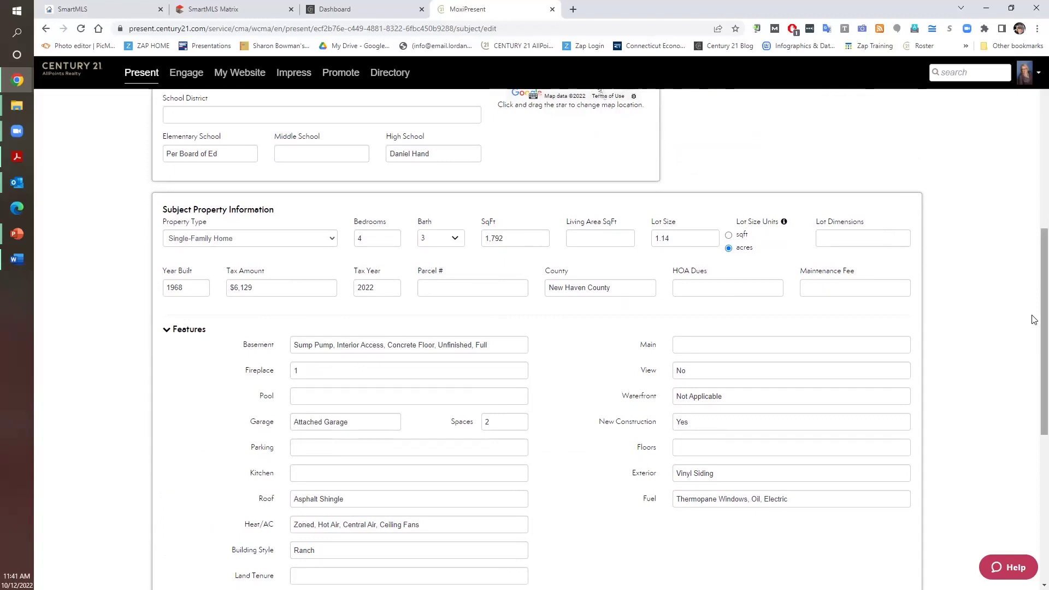
{"action": "scroll", "coordinate": [1035, 335], "scroll_direction": "down", "scroll_amount": 1}
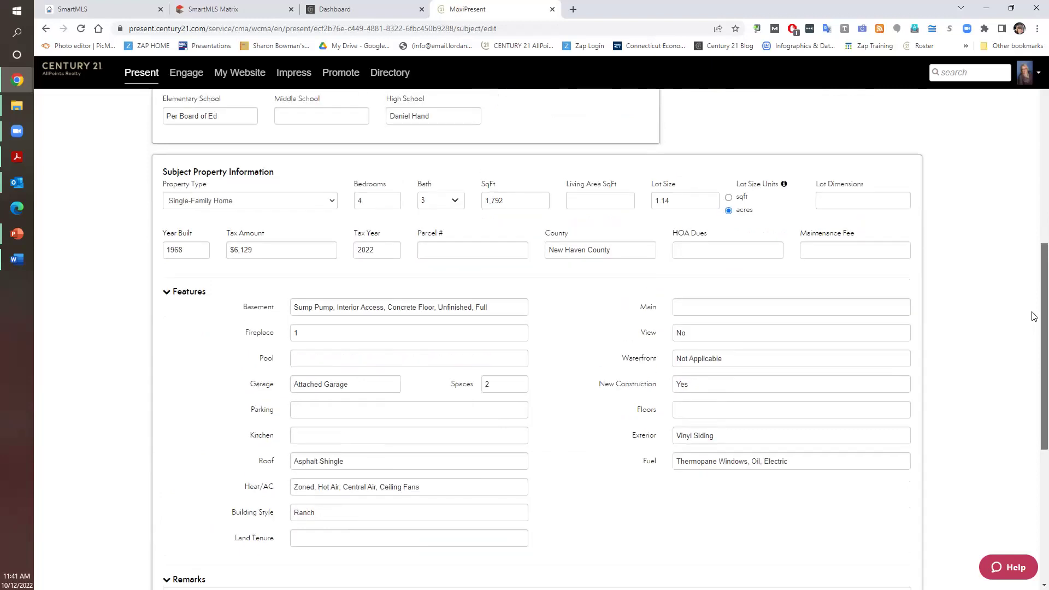
{"action": "scroll", "coordinate": [1035, 317], "scroll_direction": "up", "scroll_amount": 1}
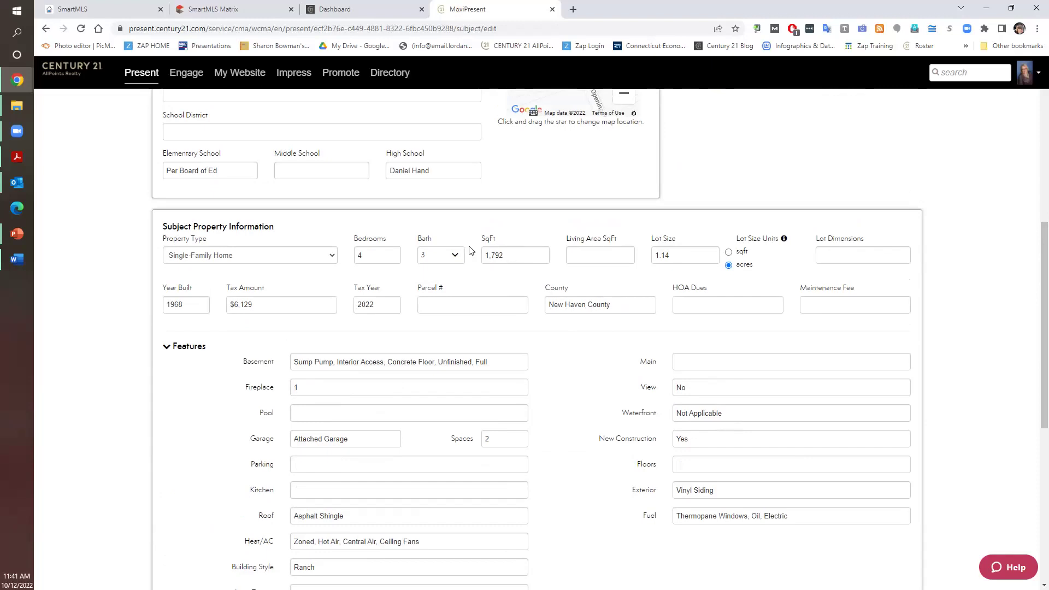
{"action": "key", "text": "Tab"}
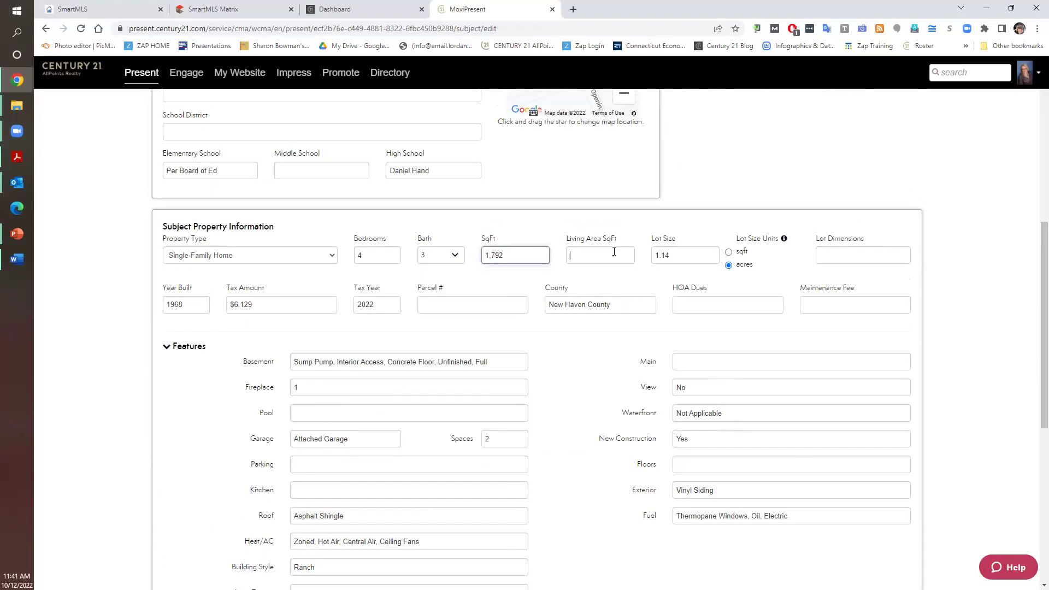
{"action": "left_click", "coordinate": [615, 253]}
{"action": "key", "text": "ctrl+v"}
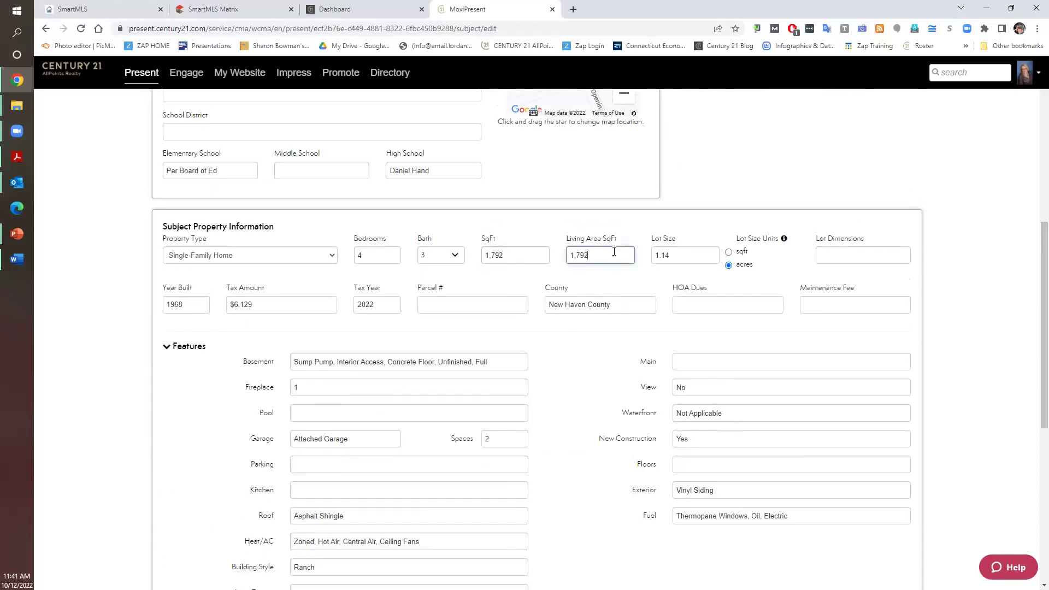
{"action": "left_click", "coordinate": [595, 272]}
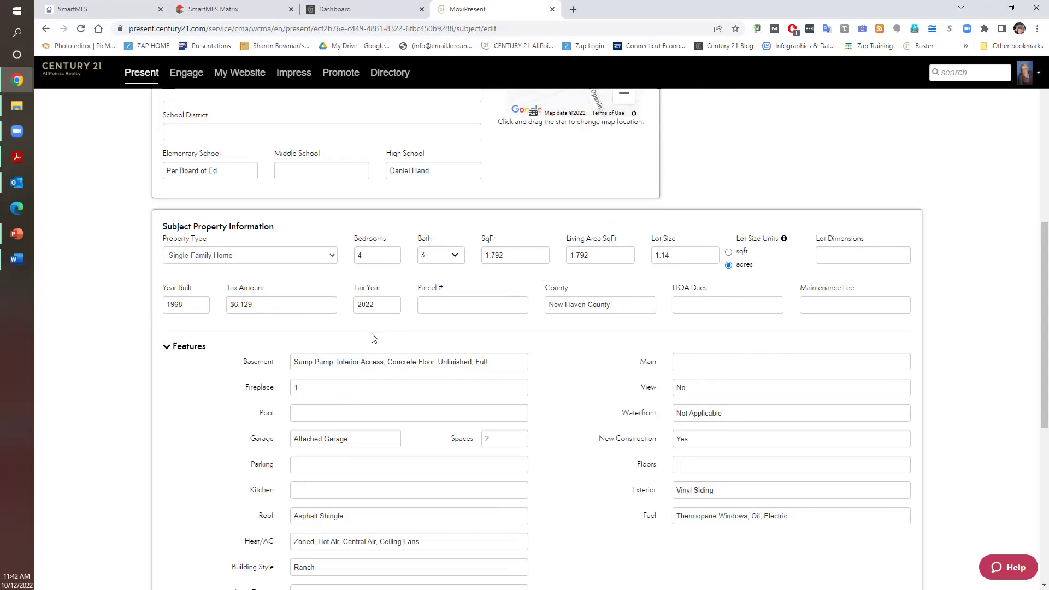
Copy Tax Parcel# 1158853 from the MLS listing and return to the MoxiPresent presentation
{"action": "left_click", "coordinate": [226, 11]}
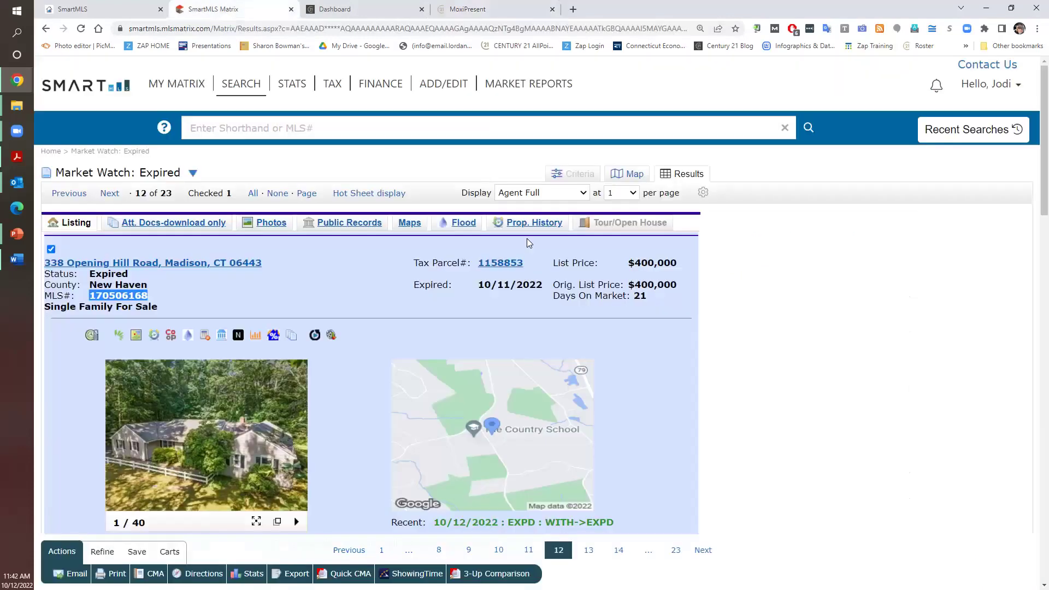
{"action": "left_click_drag", "start_coordinate": [524, 262], "coordinate": [480, 261]}
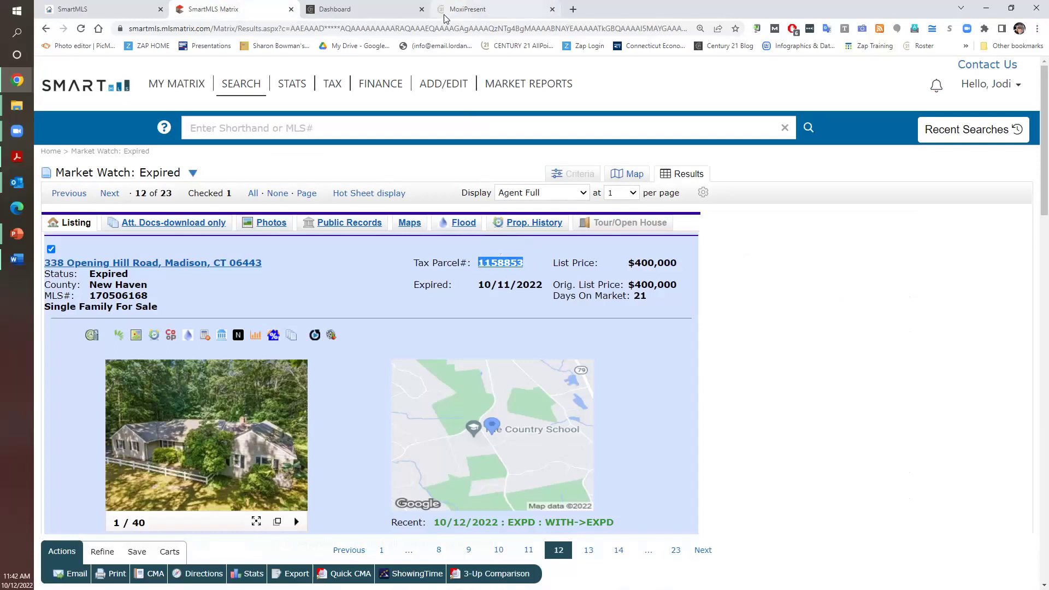
{"action": "left_click", "coordinate": [466, 9]}
Enter parcel number 1158853, Pool 0 and Parking 8 for the subject property
{"action": "left_click", "coordinate": [487, 299]}
{"action": "key", "text": "ctrl+v"}
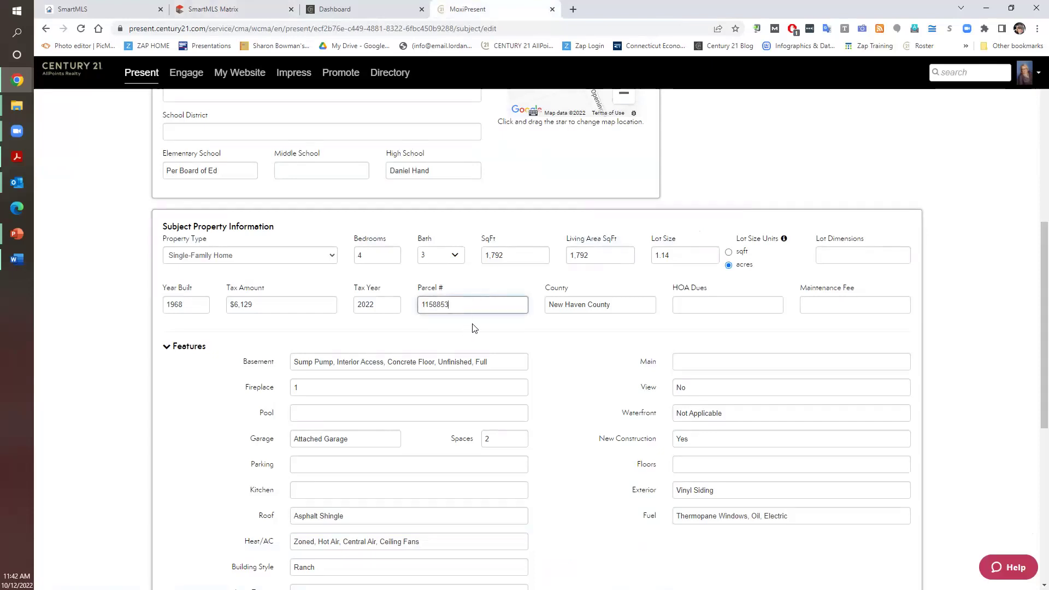
{"action": "left_click", "coordinate": [481, 334]}
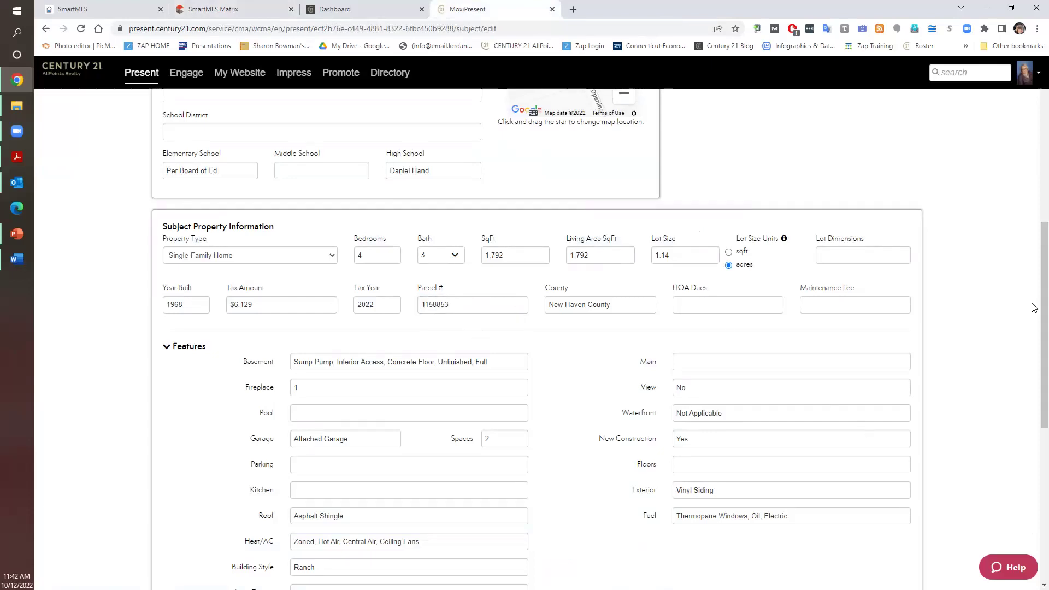
{"action": "scroll", "coordinate": [1035, 306], "scroll_direction": "down", "scroll_amount": 3}
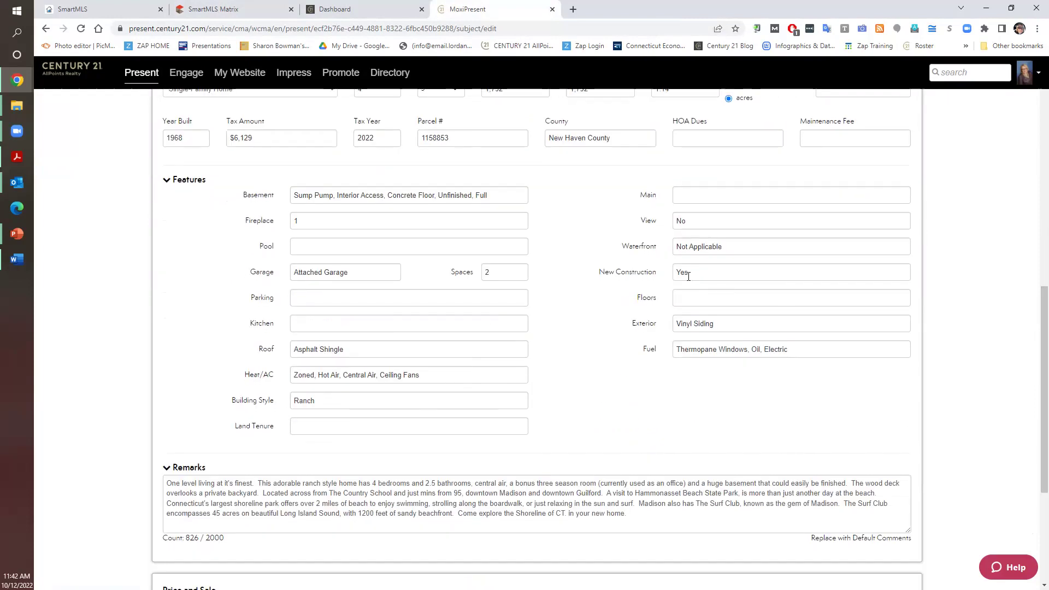
{"action": "left_click", "coordinate": [390, 247]}
{"action": "type", "text": "0"}
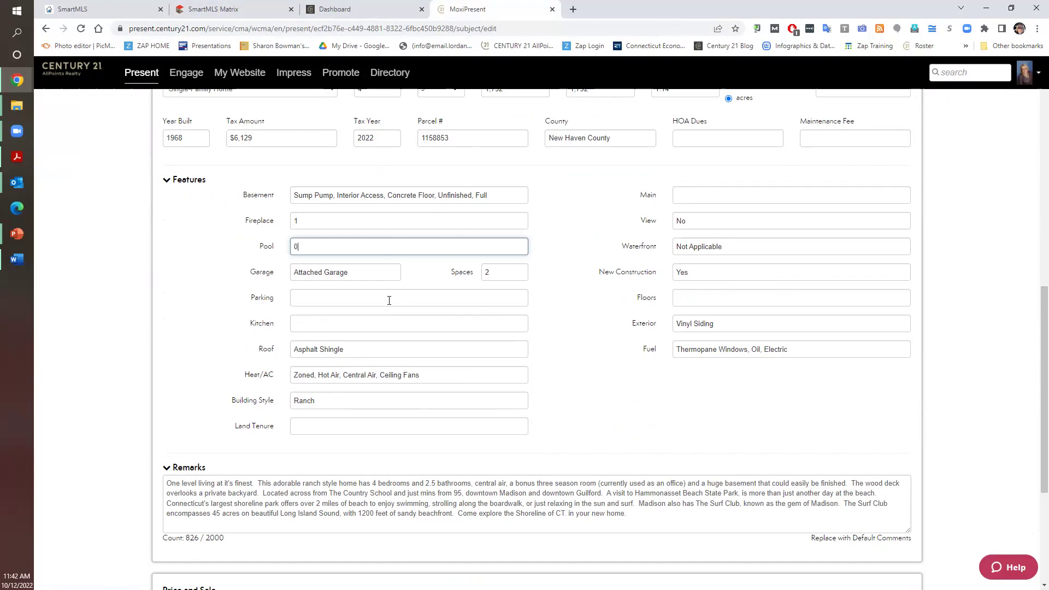
{"action": "left_click", "coordinate": [367, 296]}
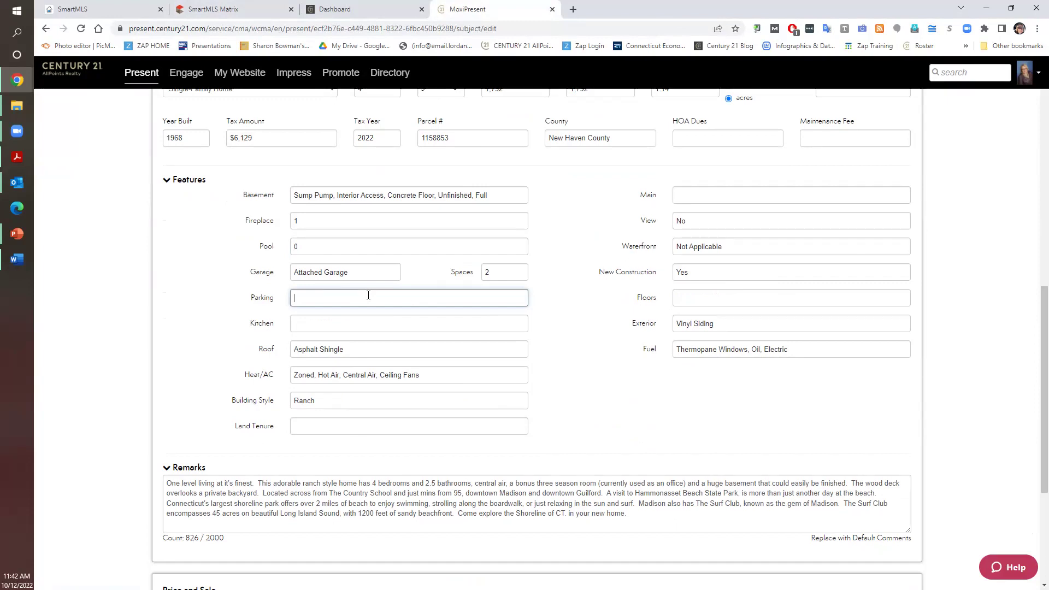
{"action": "type", "text": "8"}
{"action": "left_click", "coordinate": [347, 325]}
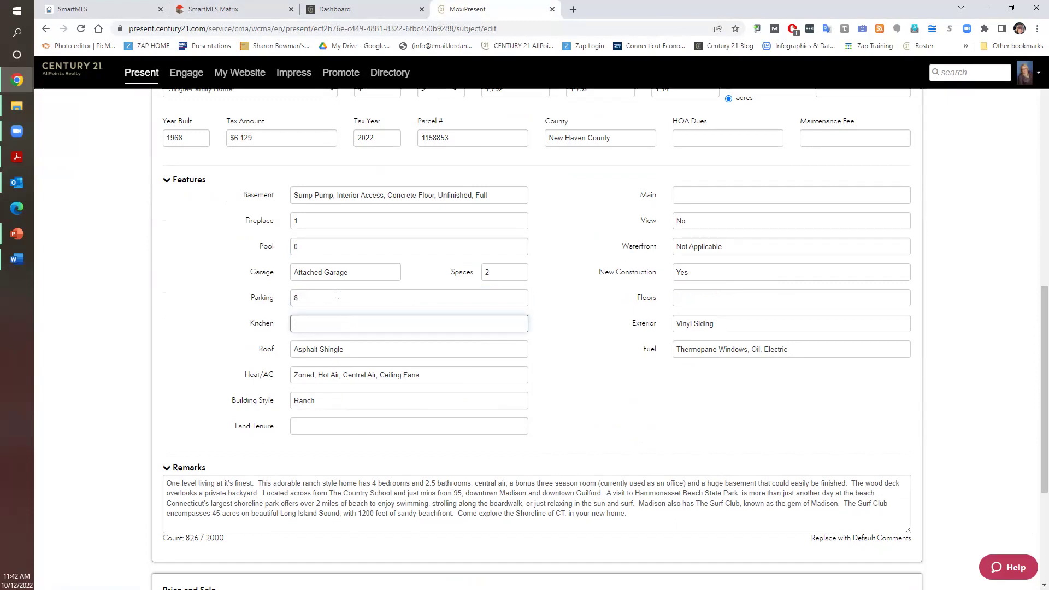
In SmartMLS Matrix, page through the listing photos to the floor plan, image 28 of 40
{"action": "left_click", "coordinate": [255, 18]}
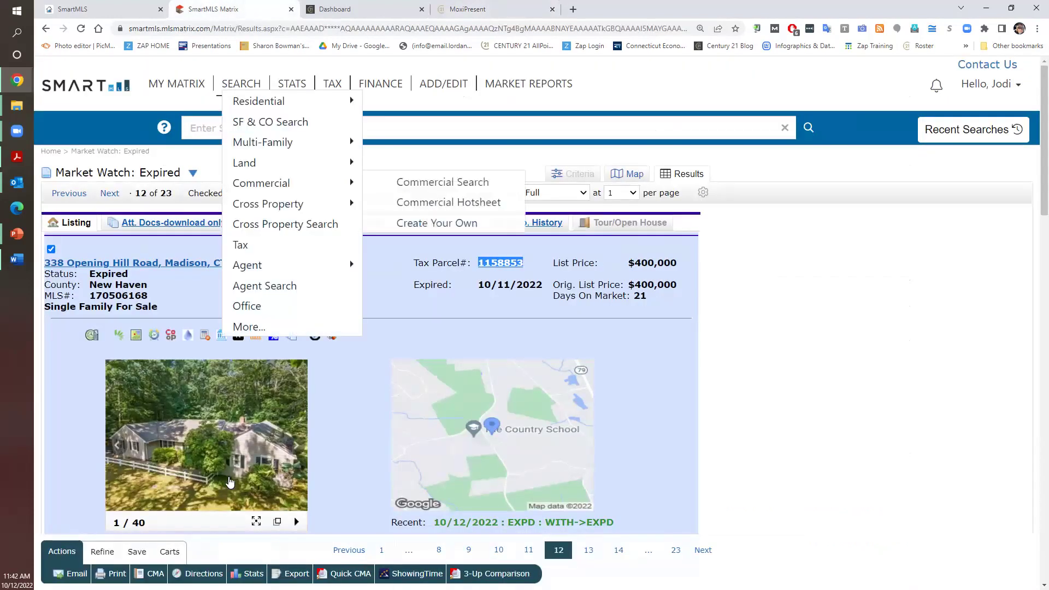
{"action": "left_click", "coordinate": [255, 521]}
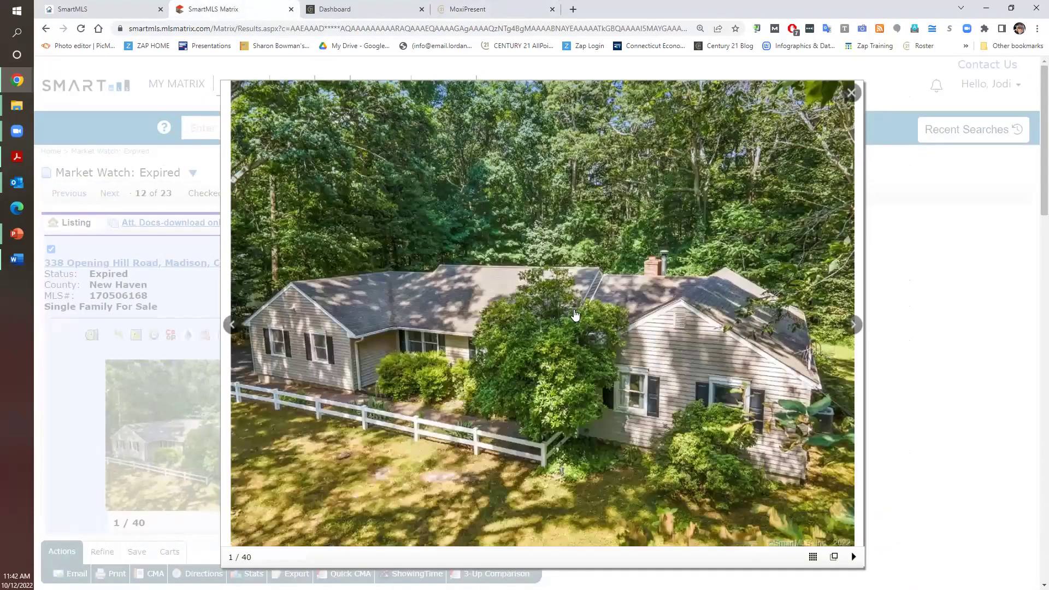
{"action": "left_click", "coordinate": [844, 338]}
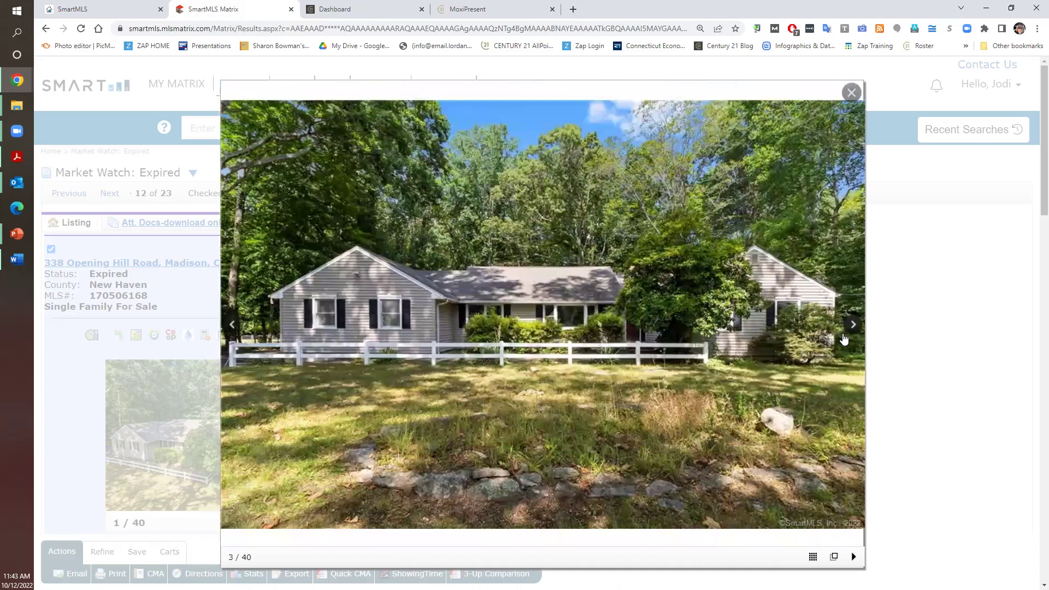
{"action": "left_click", "coordinate": [844, 339]}
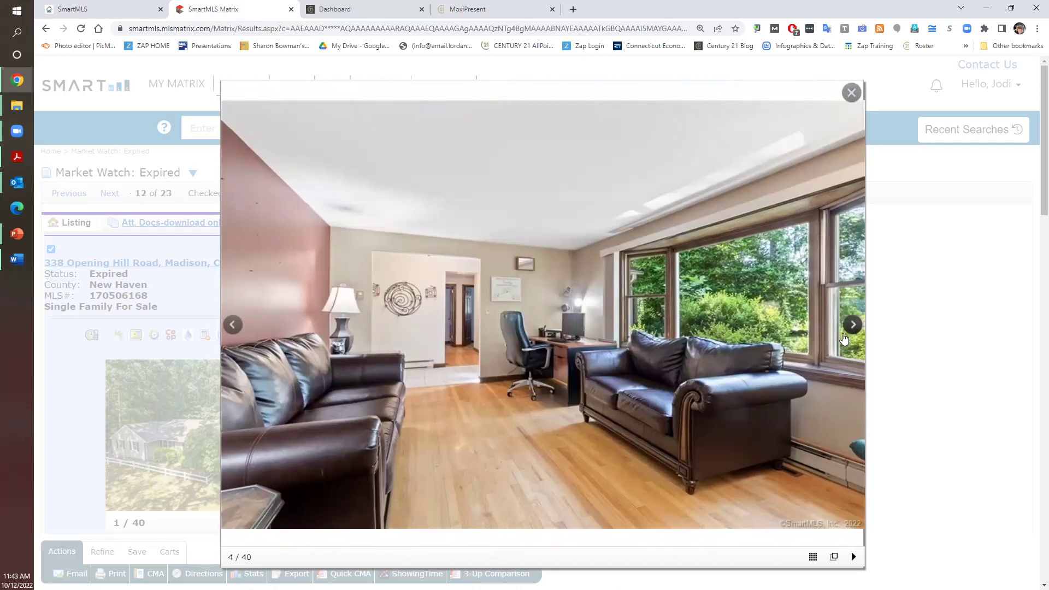
{"action": "left_click", "coordinate": [844, 339]}
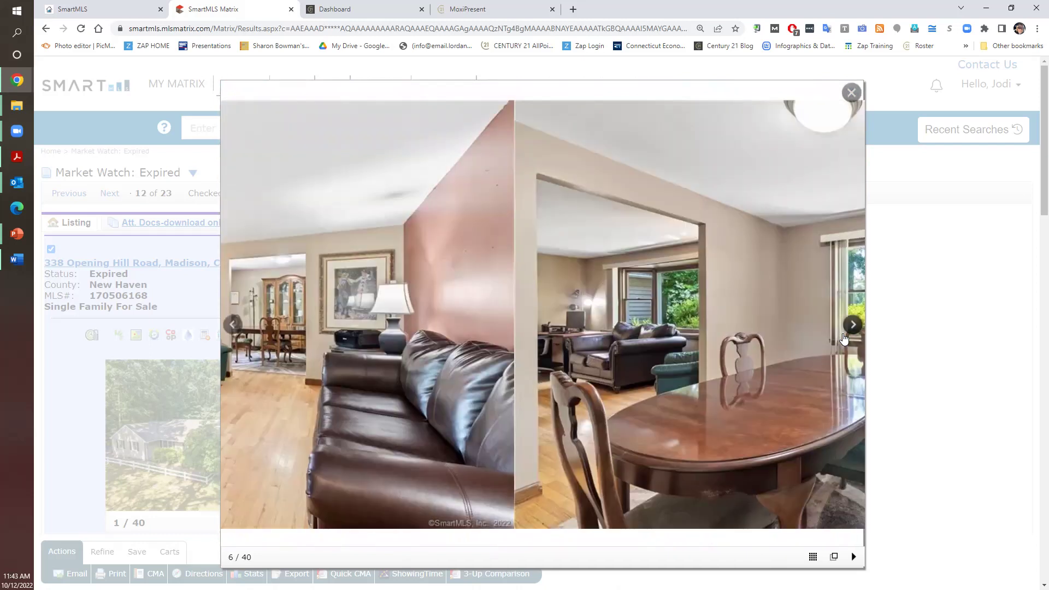
{"action": "left_click", "coordinate": [844, 339]}
{"action": "left_click", "coordinate": [844, 339]}
{"action": "left_click", "coordinate": [843, 339]}
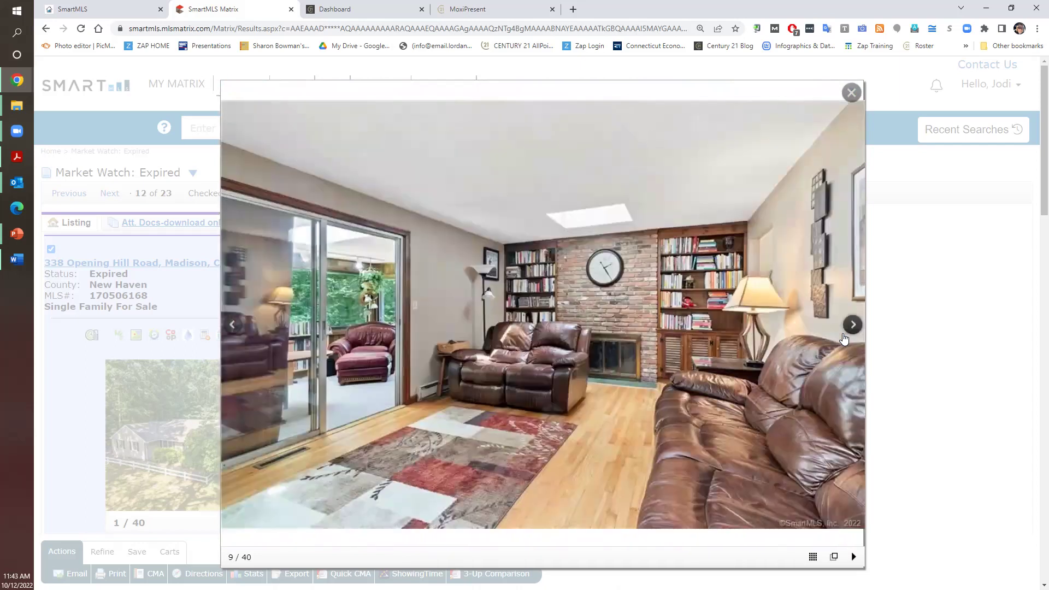
{"action": "left_click", "coordinate": [844, 339]}
{"action": "left_click", "coordinate": [844, 339]}
{"action": "left_click", "coordinate": [844, 339]}
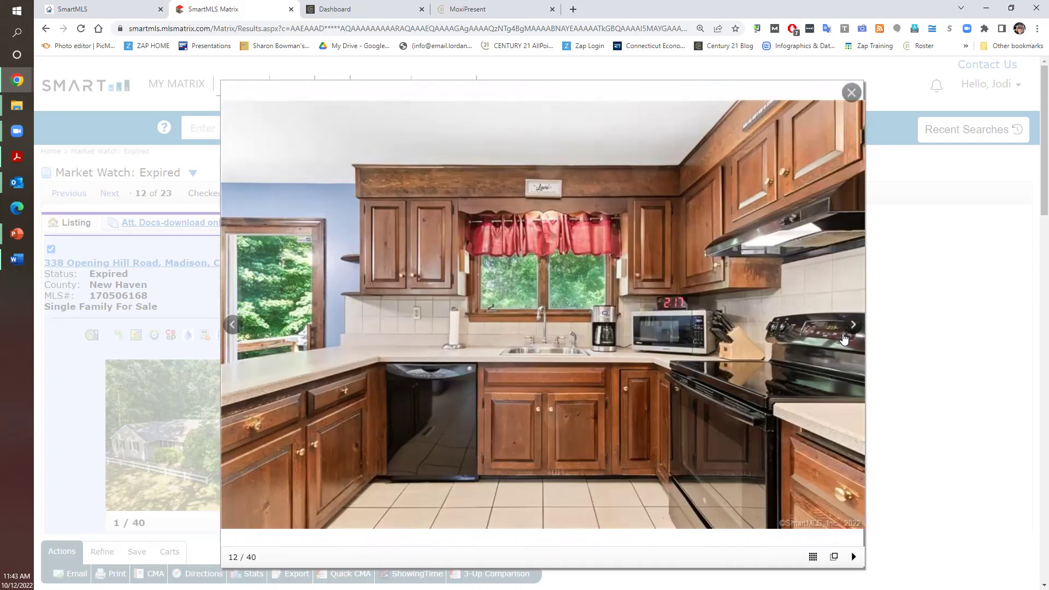
{"action": "left_click", "coordinate": [844, 339]}
{"action": "left_click", "coordinate": [843, 339]}
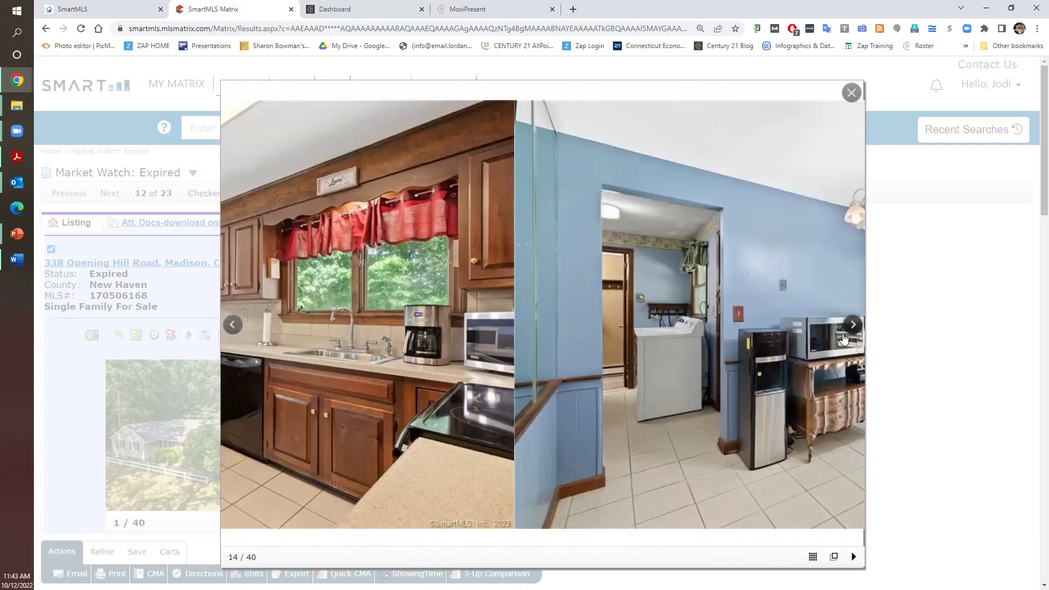
{"action": "left_click", "coordinate": [843, 339]}
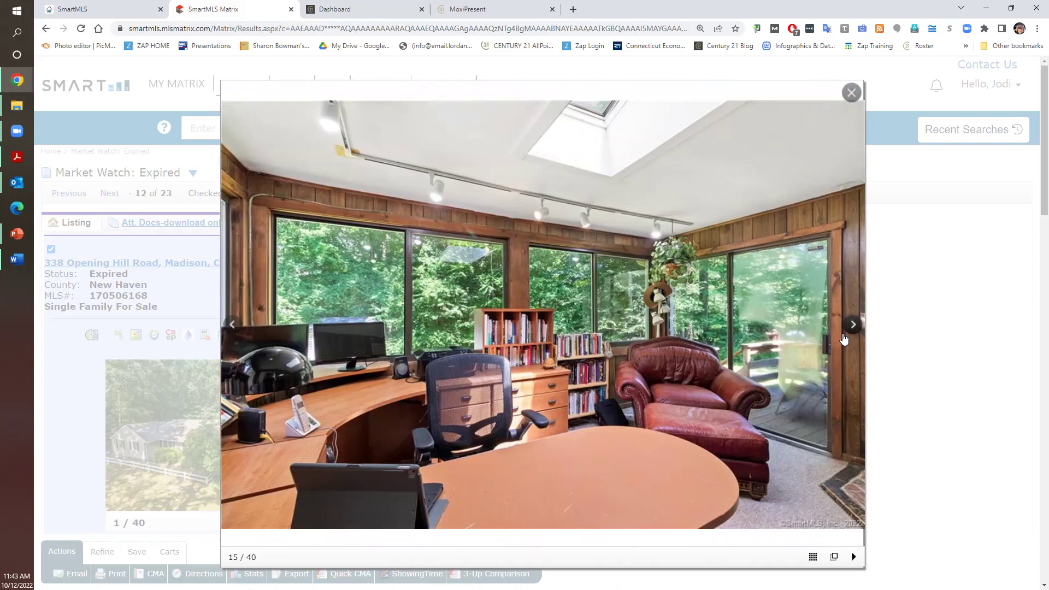
{"action": "left_click", "coordinate": [844, 339]}
{"action": "left_click", "coordinate": [844, 339]}
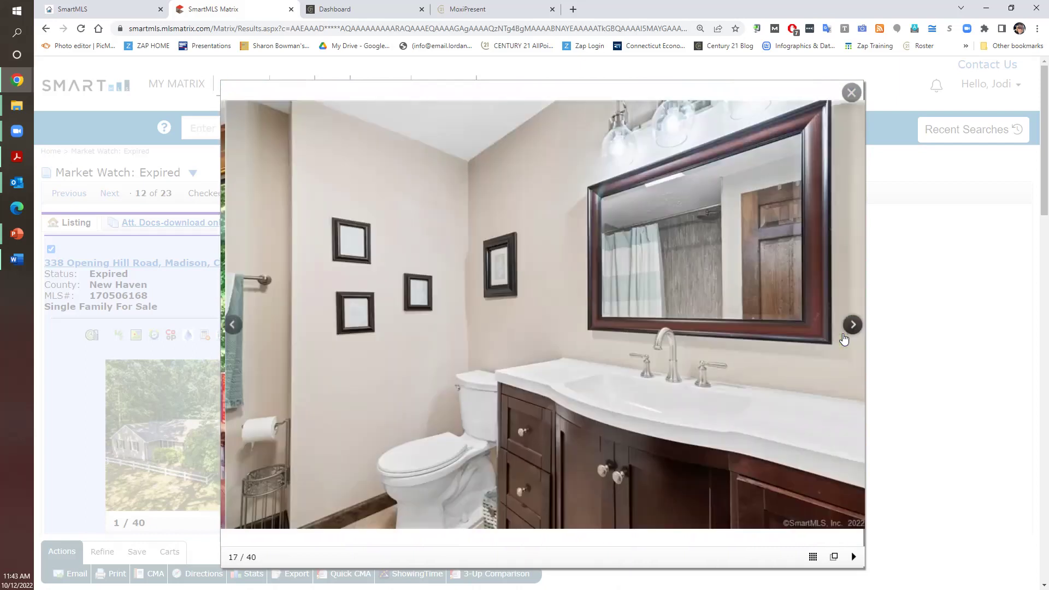
{"action": "left_click", "coordinate": [844, 339]}
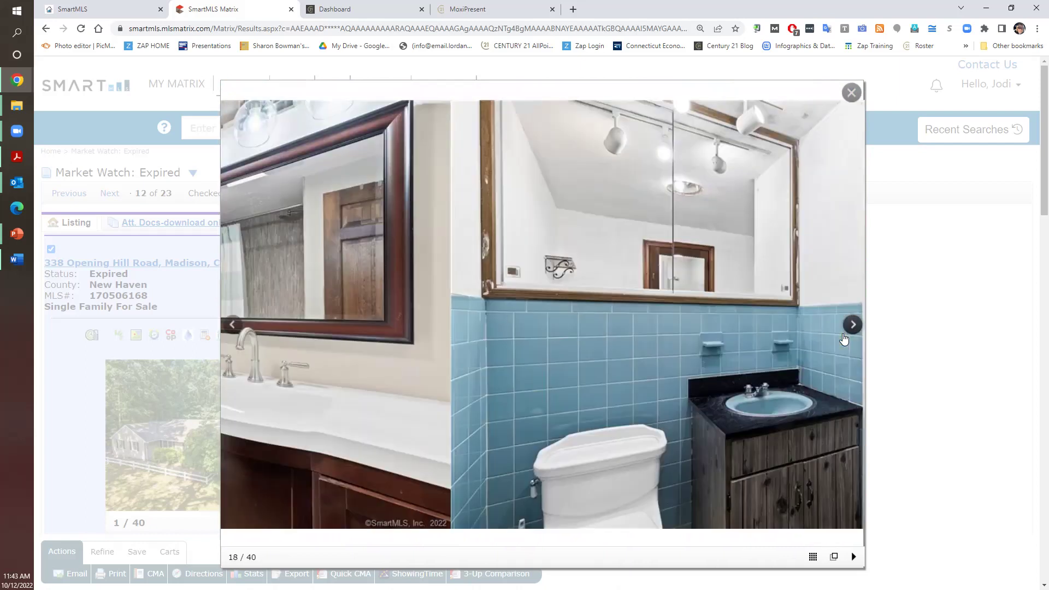
{"action": "left_click", "coordinate": [851, 332]}
{"action": "left_click", "coordinate": [852, 332]}
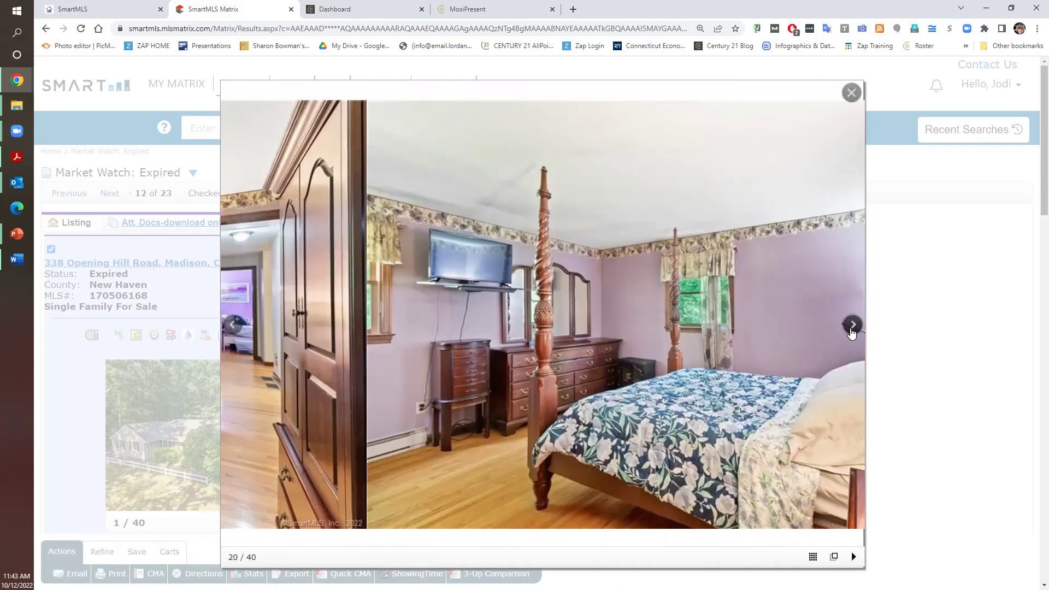
{"action": "left_click", "coordinate": [852, 333]}
{"action": "left_click", "coordinate": [851, 332]}
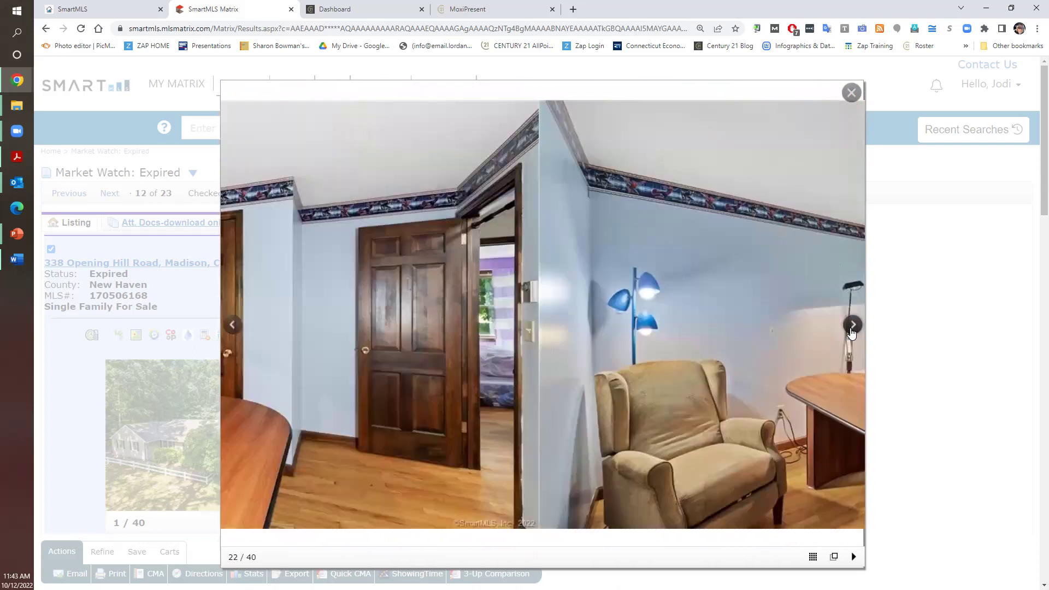
{"action": "left_click", "coordinate": [851, 333]}
{"action": "left_click", "coordinate": [852, 332]}
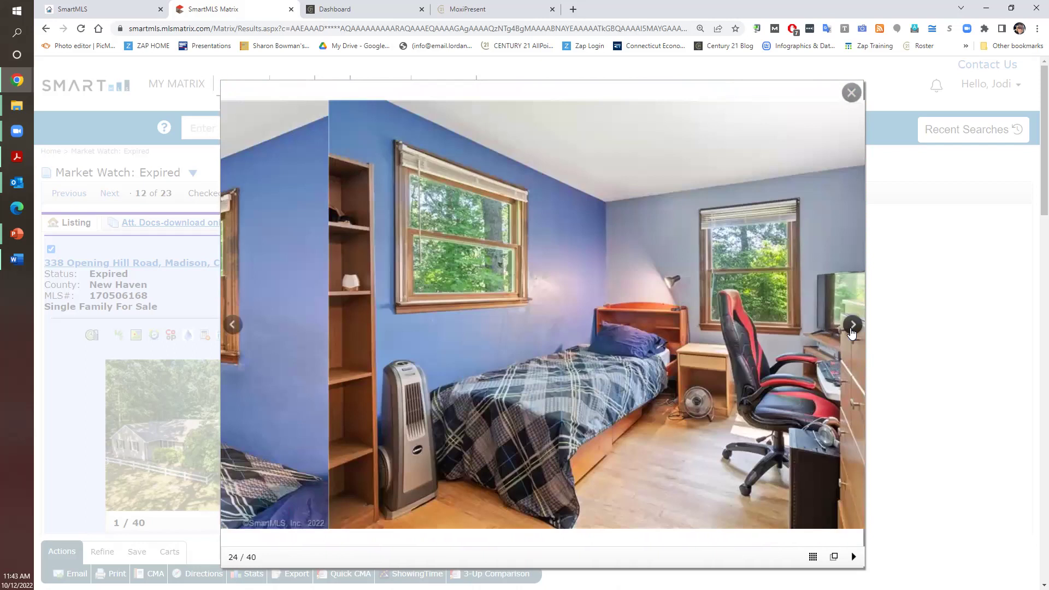
{"action": "left_click", "coordinate": [851, 332]}
{"action": "left_click", "coordinate": [852, 332]}
{"action": "left_click", "coordinate": [852, 332]}
{"action": "left_click", "coordinate": [851, 332]}
{"action": "left_click", "coordinate": [853, 326]}
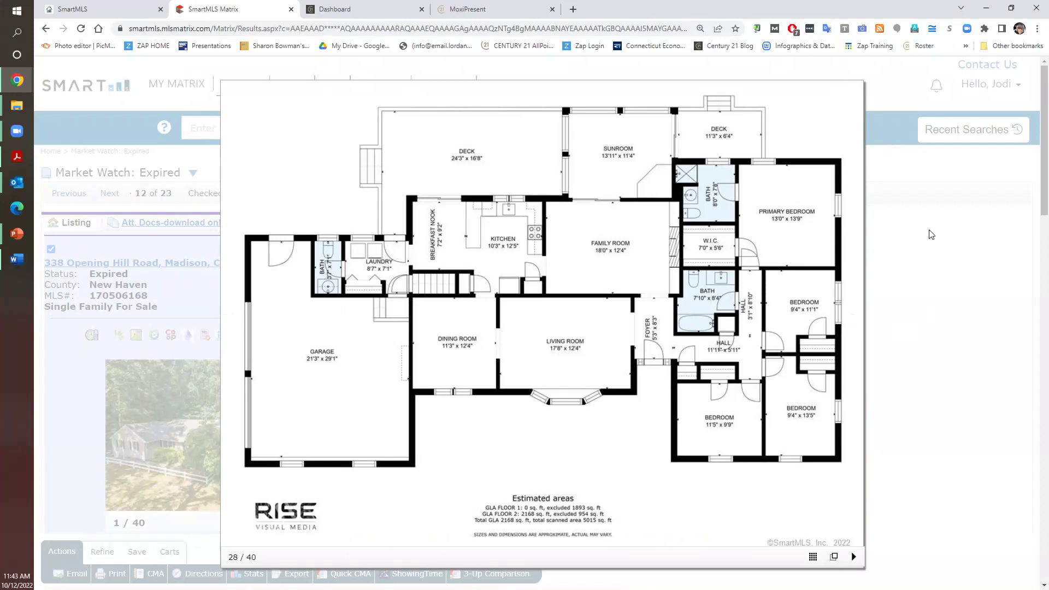
Set the subject's Land Tenure to Private and Floors to Hard Wood
{"action": "left_click", "coordinate": [503, 11]}
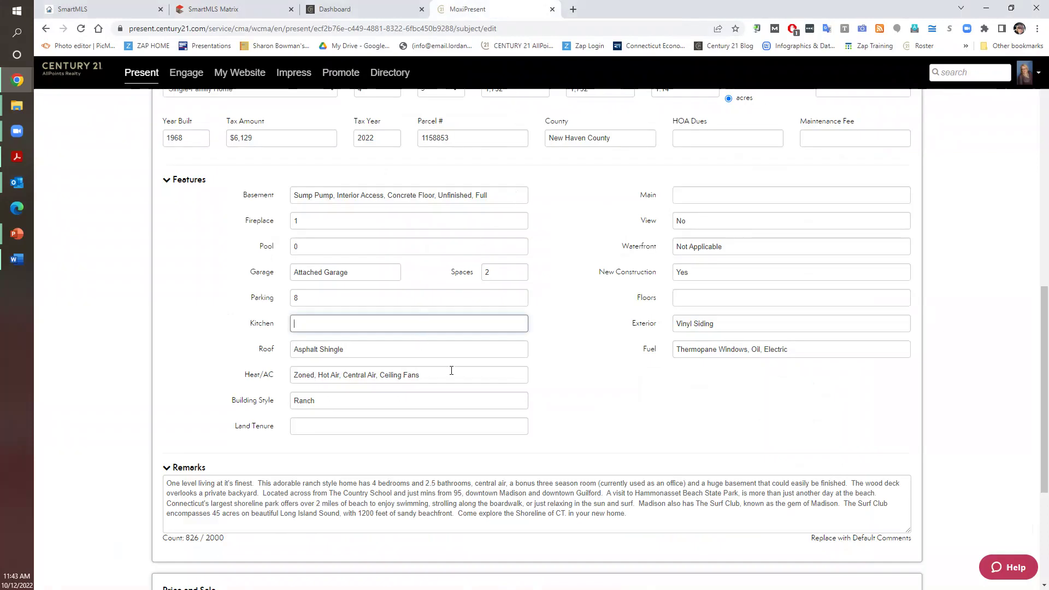
{"action": "left_click", "coordinate": [381, 427]}
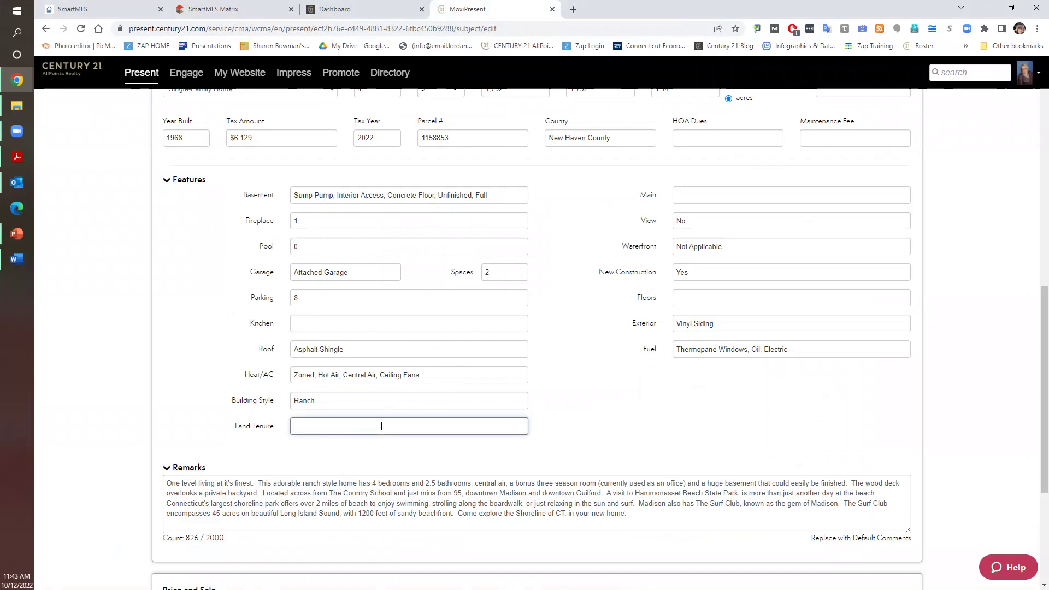
{"action": "type", "text": "PRIIV"}
{"action": "key", "text": "BackSpace"}
{"action": "key", "text": "BackSpace"}
{"action": "key", "text": "BackSpace"}
{"action": "type", "text": "rivate"}
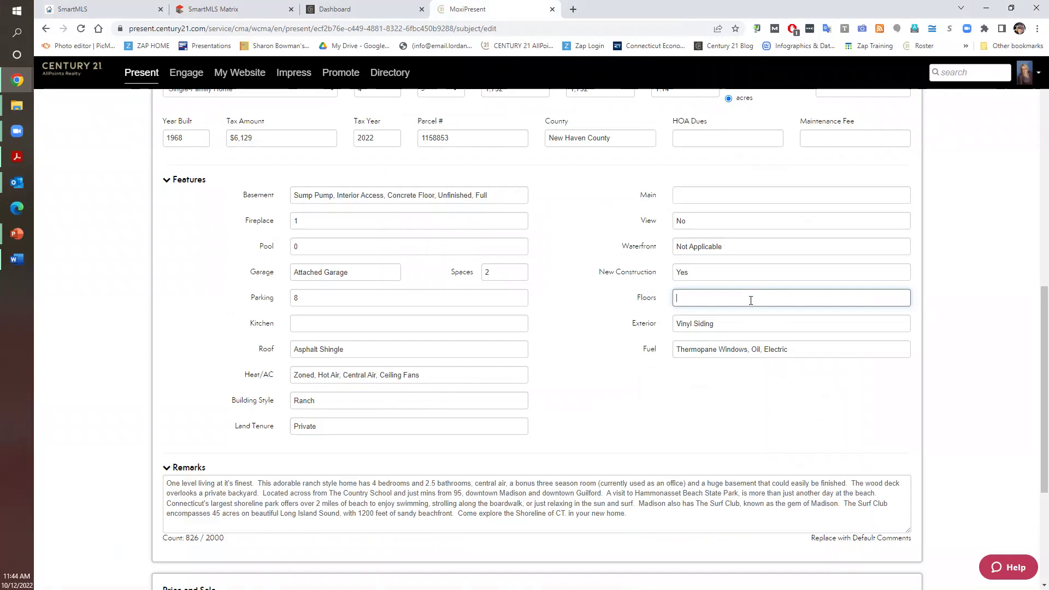
{"action": "type", "text": "Hard Wood"}
Continue to the comparables search showing 11 nearby Madison-area listings
{"action": "scroll", "coordinate": [1034, 311], "scroll_direction": "down", "scroll_amount": 3}
{"action": "scroll", "coordinate": [1034, 377], "scroll_direction": "down", "scroll_amount": 1}
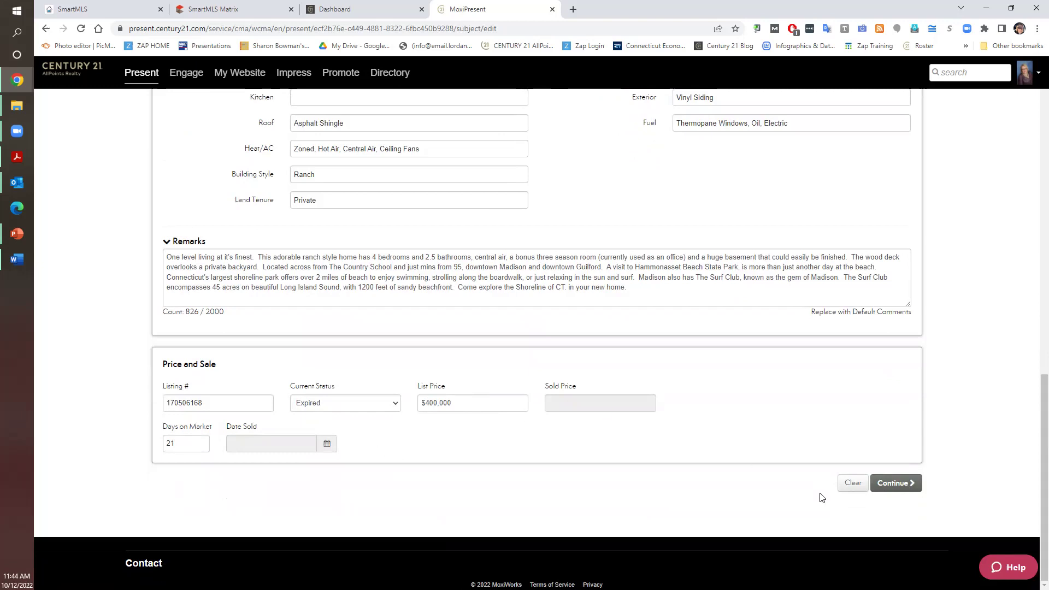
{"action": "left_click", "coordinate": [906, 487]}
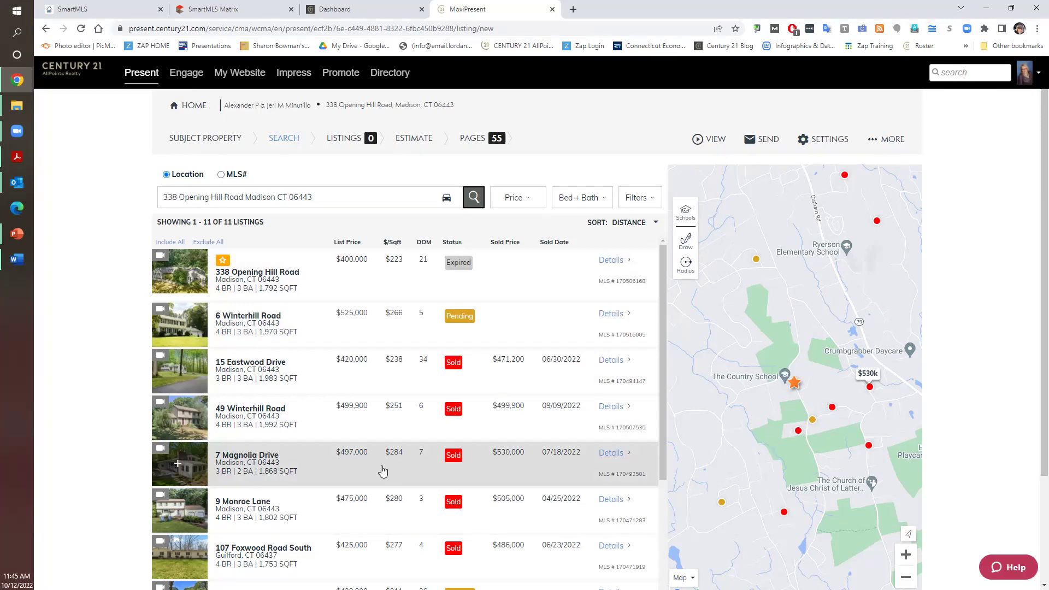
{"action": "left_click", "coordinate": [176, 467]}
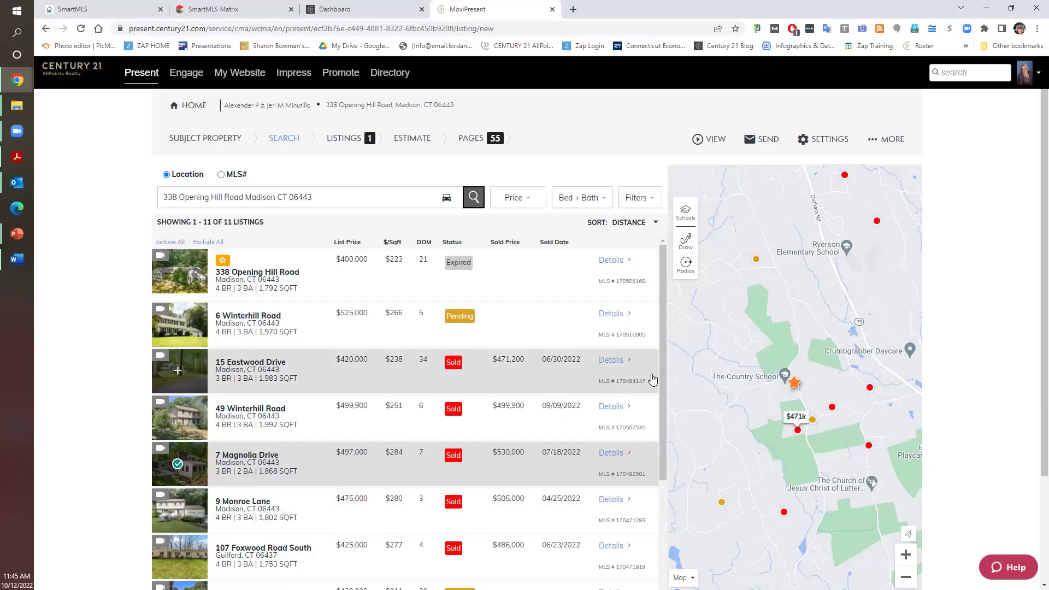
{"action": "left_click", "coordinate": [610, 454]}
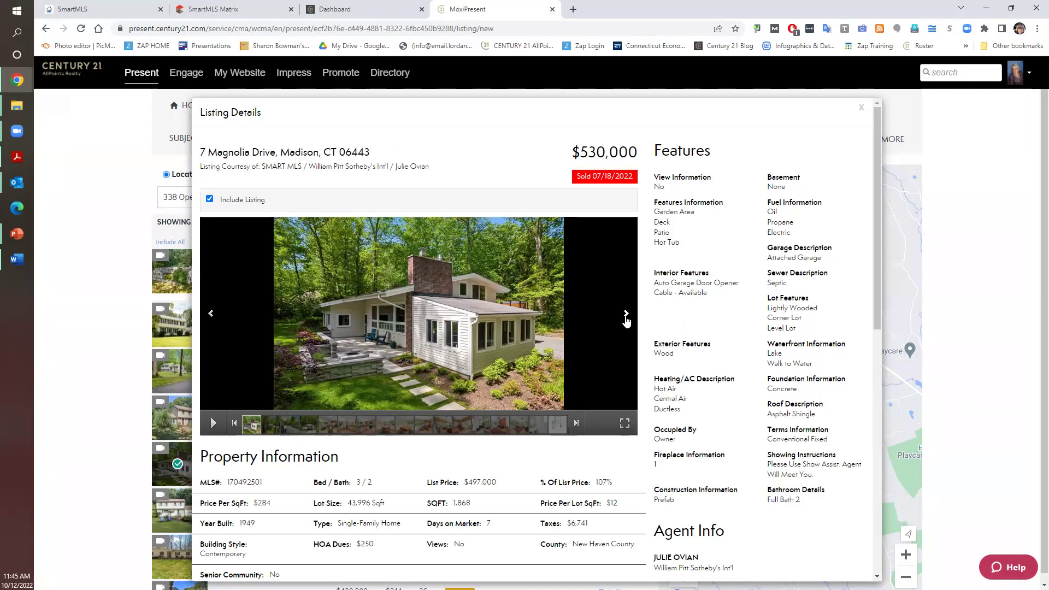
Browse the 7 Magnolia Drive photo gallery, then close the Listing Details dialog
{"action": "left_click", "coordinate": [626, 315]}
{"action": "left_click", "coordinate": [626, 315]}
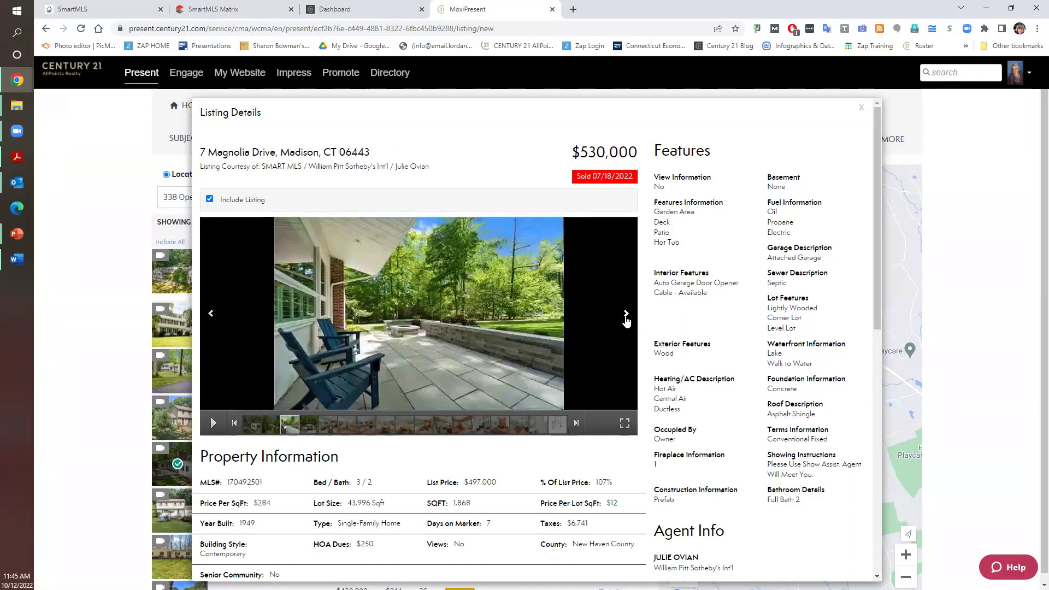
{"action": "left_click", "coordinate": [626, 315]}
{"action": "left_click", "coordinate": [626, 315]}
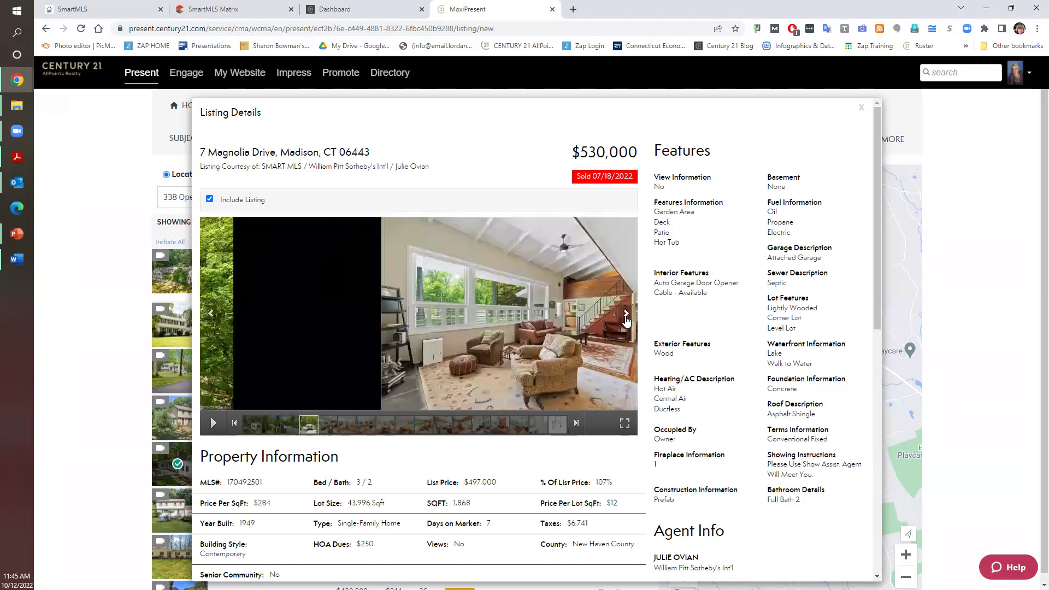
{"action": "left_click", "coordinate": [626, 315]}
{"action": "left_click", "coordinate": [626, 315]}
{"action": "left_click", "coordinate": [626, 316]}
{"action": "left_click", "coordinate": [626, 315]}
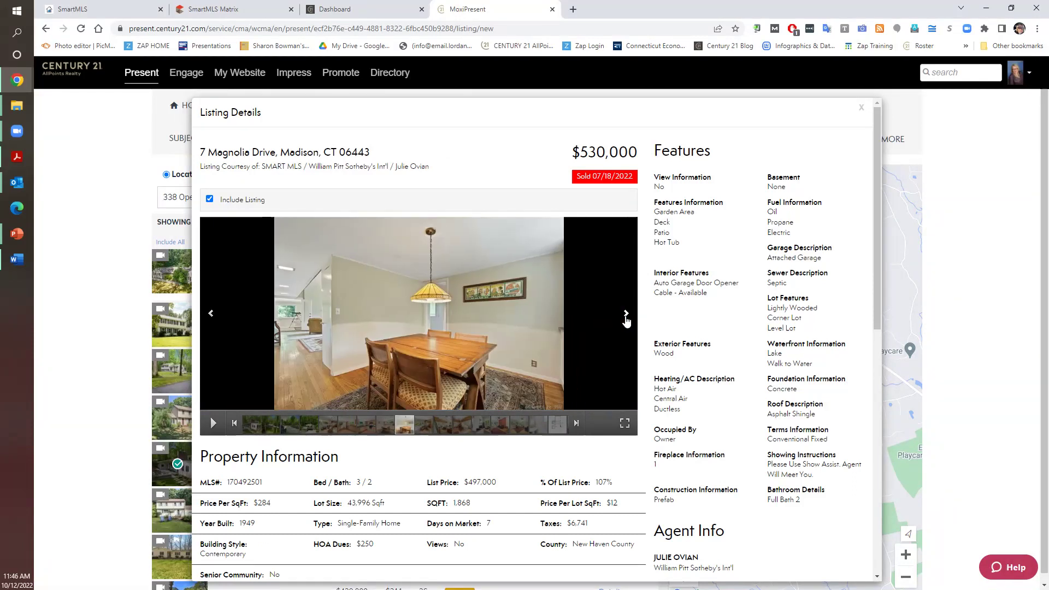
{"action": "left_click", "coordinate": [626, 315]}
{"action": "left_click", "coordinate": [626, 315]}
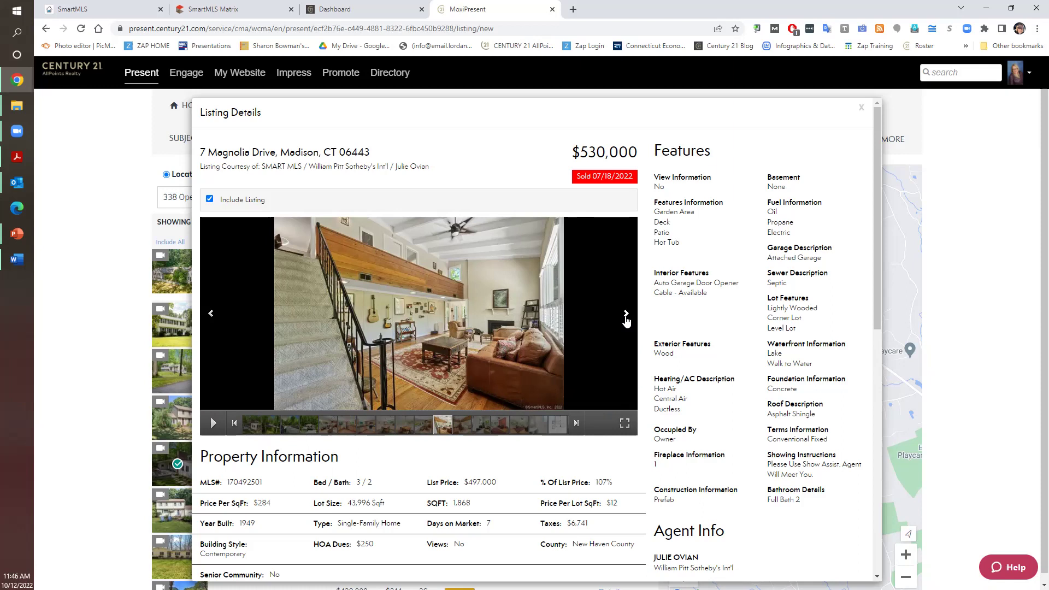
{"action": "left_click", "coordinate": [626, 316]}
{"action": "left_click", "coordinate": [626, 316]}
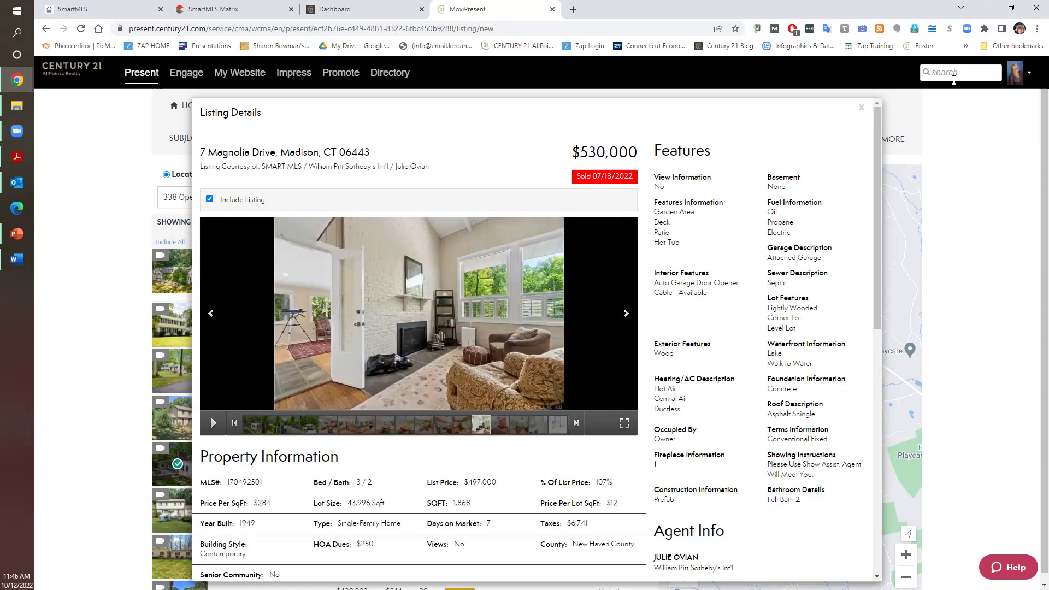
{"action": "left_click", "coordinate": [862, 109]}
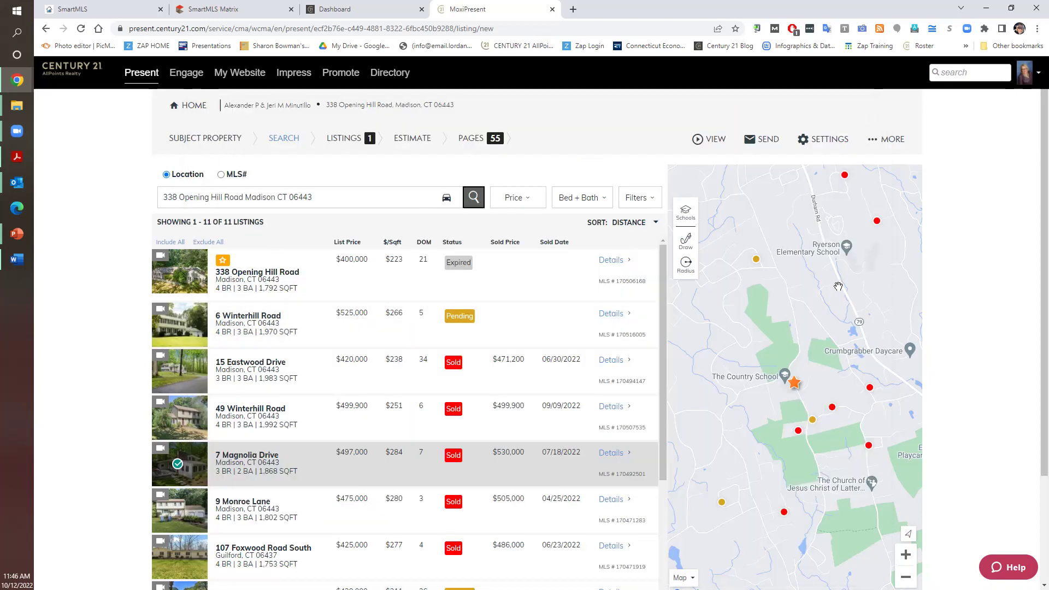
{"action": "left_click", "coordinate": [178, 464]}
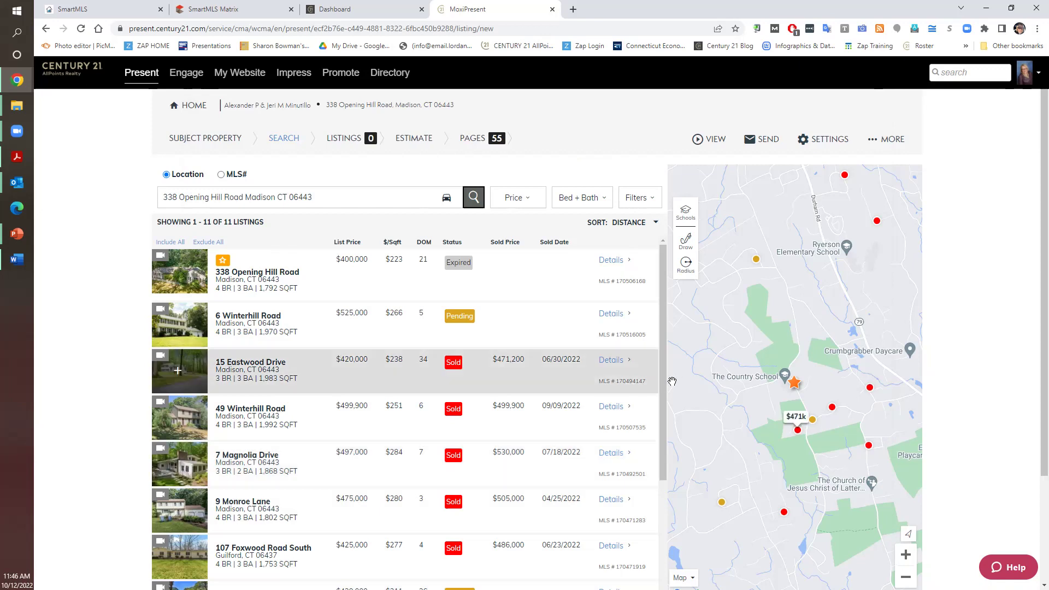
{"action": "scroll", "coordinate": [650, 485], "scroll_direction": "down", "scroll_amount": 2}
{"action": "scroll", "coordinate": [650, 485], "scroll_direction": "down", "scroll_amount": 1}
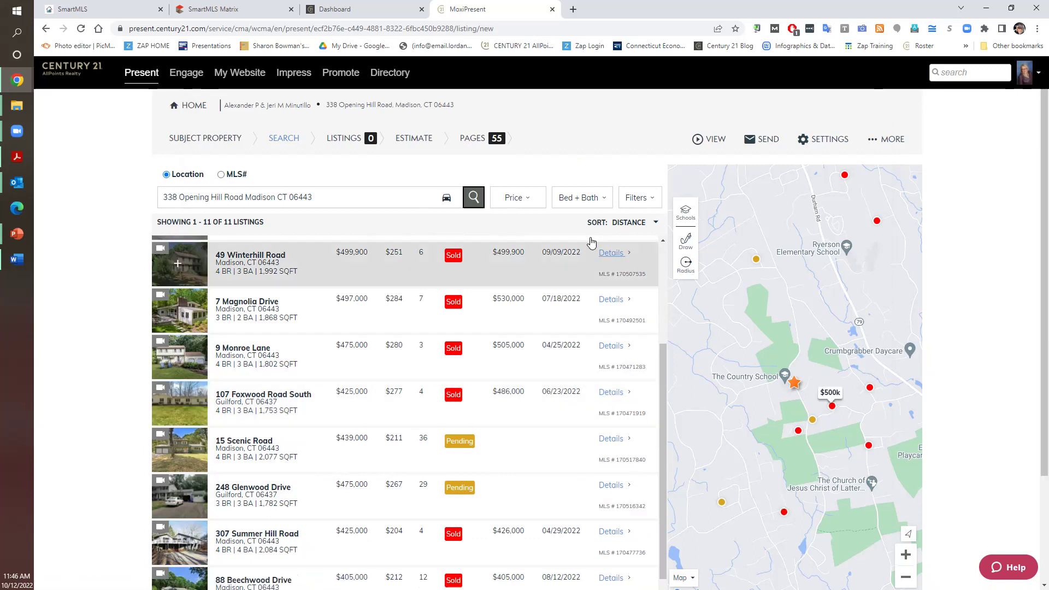
Review the price range, then the 3–5 bed and 2.0–4.0 bath criteria
{"action": "left_click", "coordinate": [531, 199]}
{"action": "left_click", "coordinate": [532, 198]}
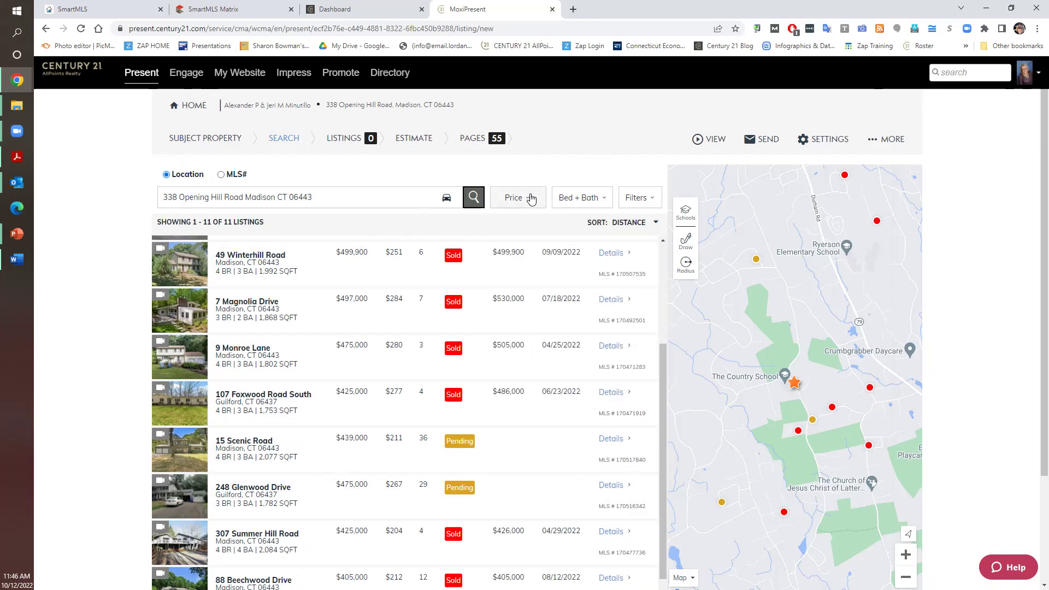
{"action": "left_click", "coordinate": [588, 199]}
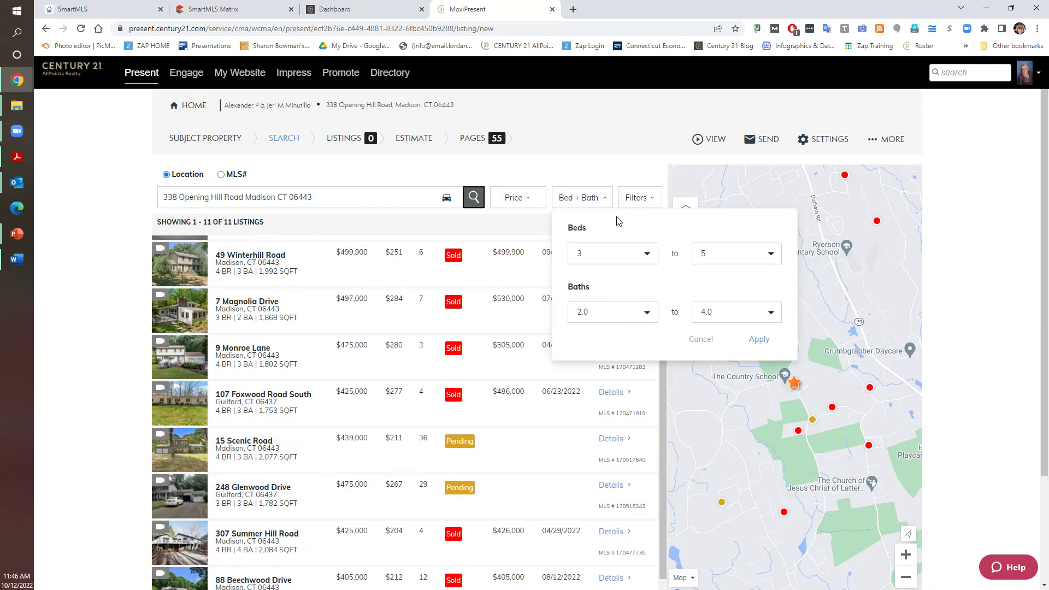
Clear the 1500–2100 square-foot and 0.5–5 lot-size limits in the search filters
{"action": "left_click", "coordinate": [631, 199]}
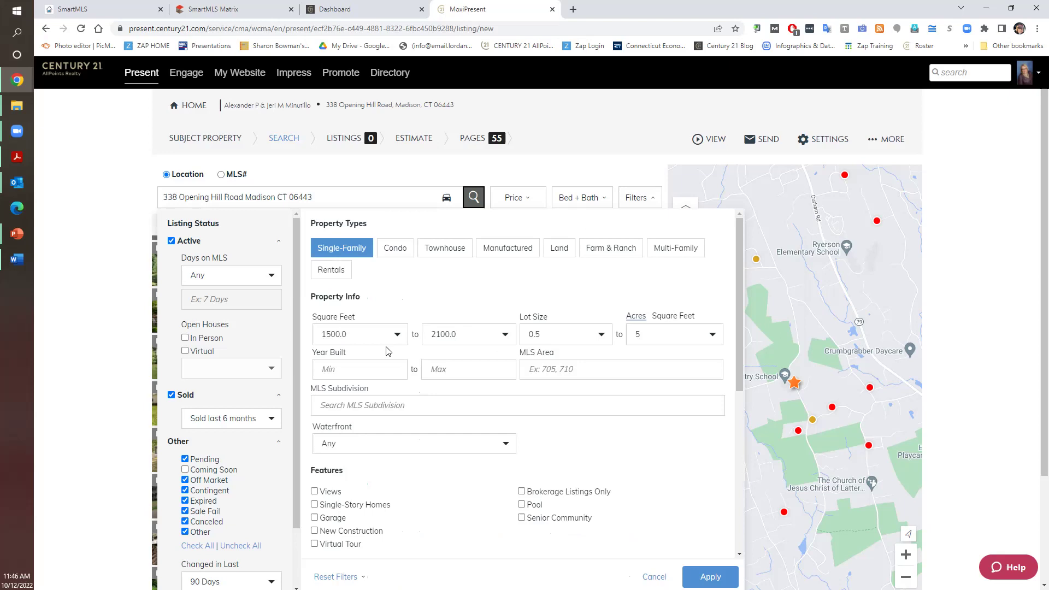
{"action": "left_click", "coordinate": [353, 335]}
{"action": "key", "text": "BackSpace"}
{"action": "key", "text": "Tab"}
{"action": "key", "text": "BackSpace"}
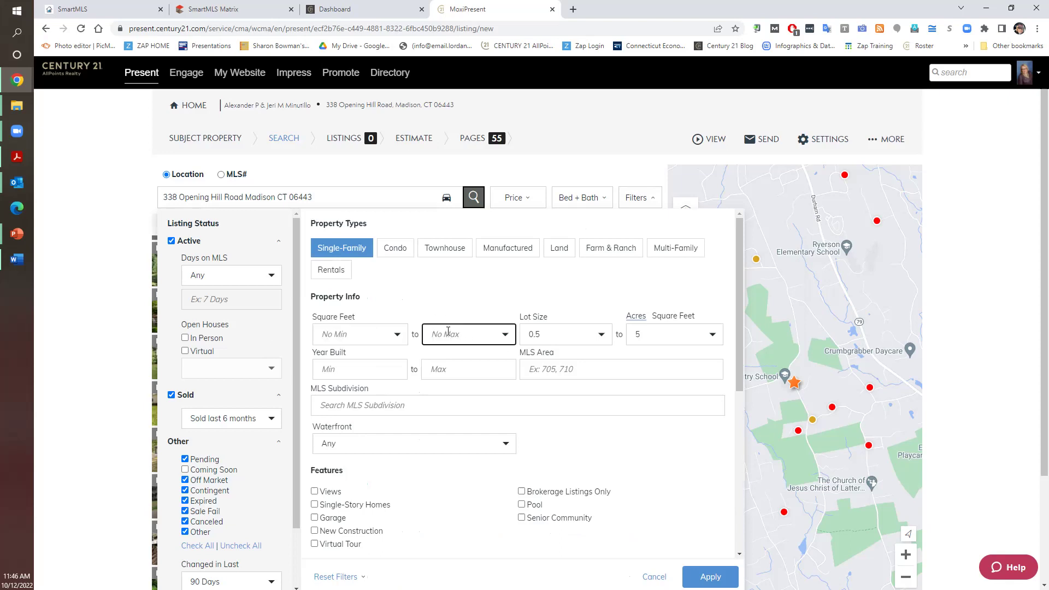
{"action": "key", "text": "Tab"}
{"action": "key", "text": "BackSpace"}
{"action": "key", "text": "Tab"}
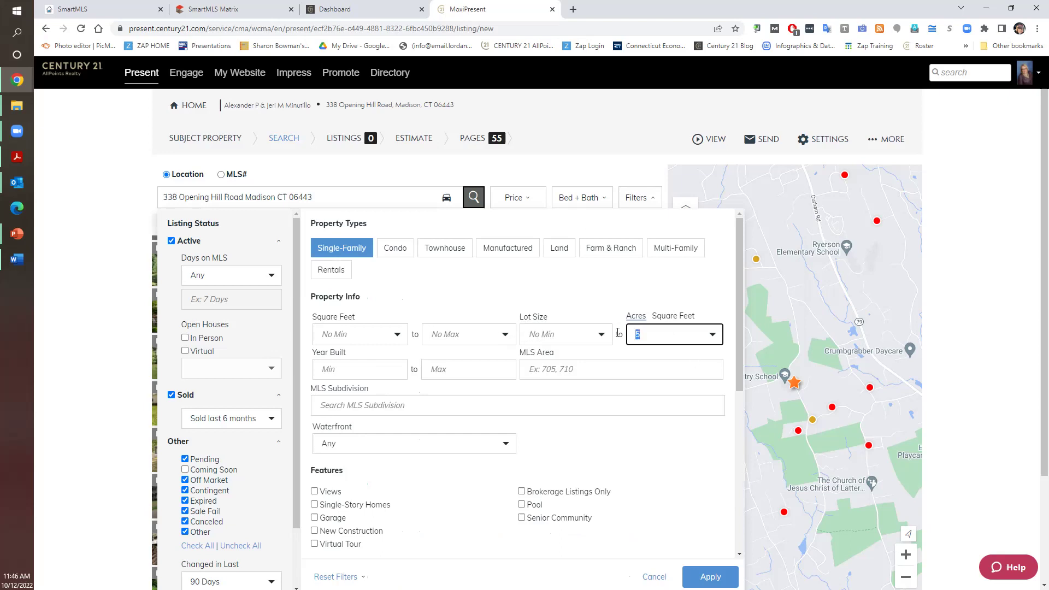
{"action": "key", "text": "BackSpace"}
Limit the search to Ranch style homes and apply, leaving 6 listings
{"action": "left_click_drag", "start_coordinate": [744, 424], "coordinate": [724, 528]}
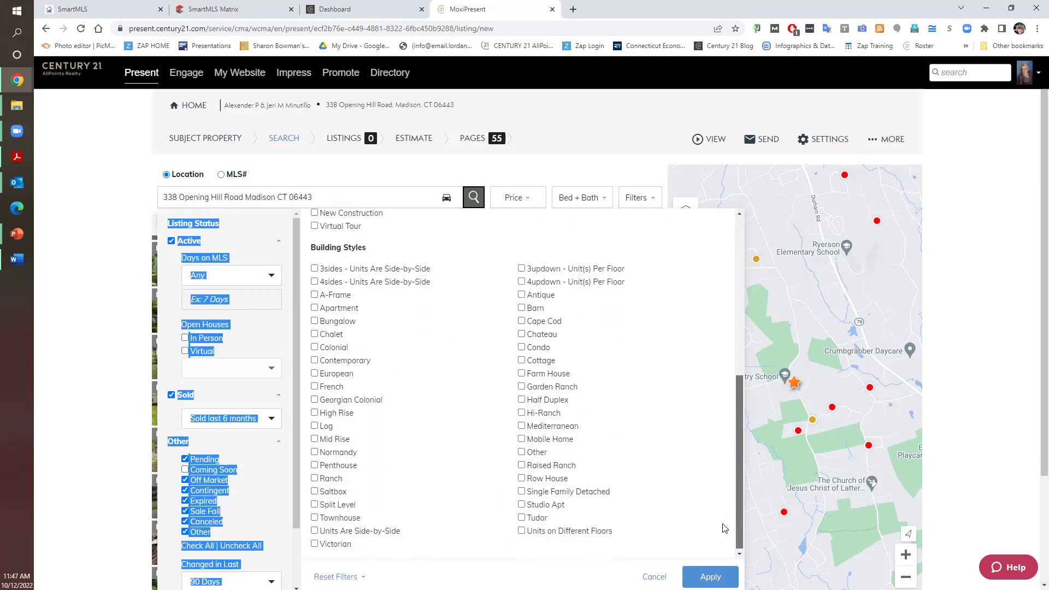
{"action": "left_click", "coordinate": [315, 478]}
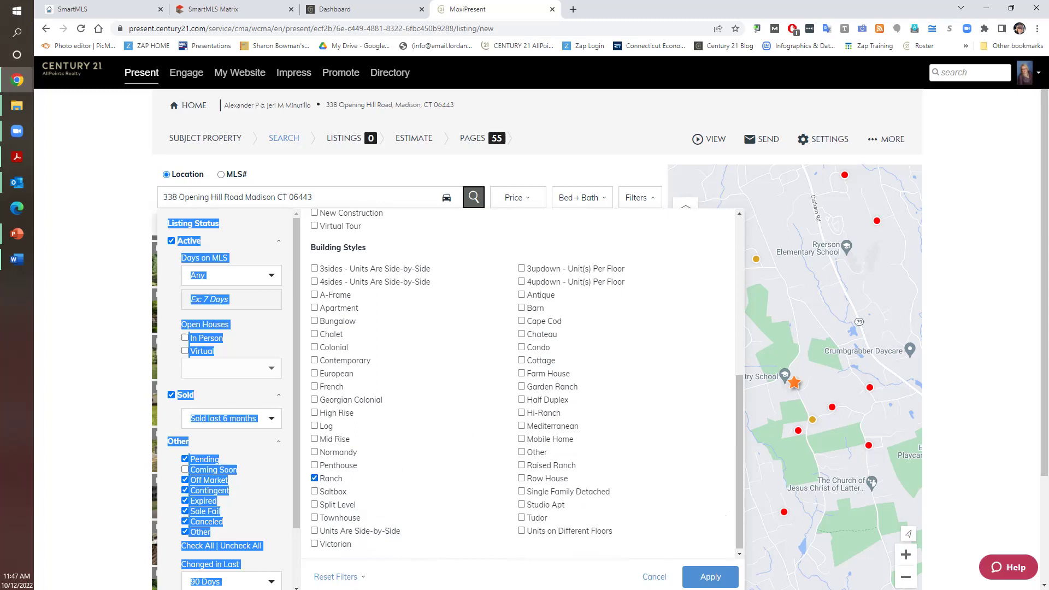
{"action": "left_click", "coordinate": [711, 577]}
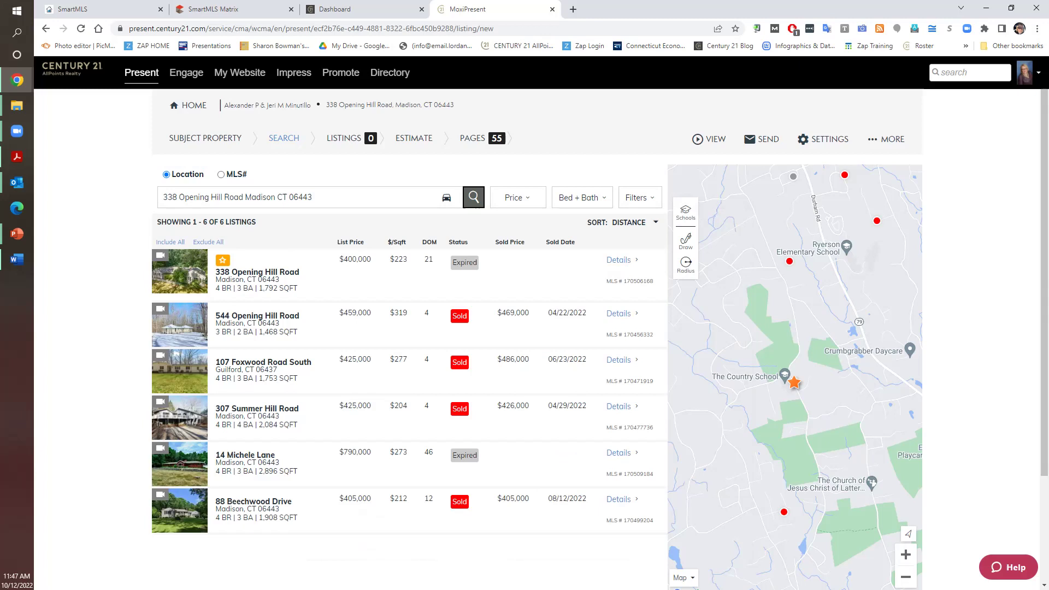
Clear the 3–5 bedroom and 2.0 minimum bathroom limits and reapply the search
{"action": "left_click", "coordinate": [583, 206]}
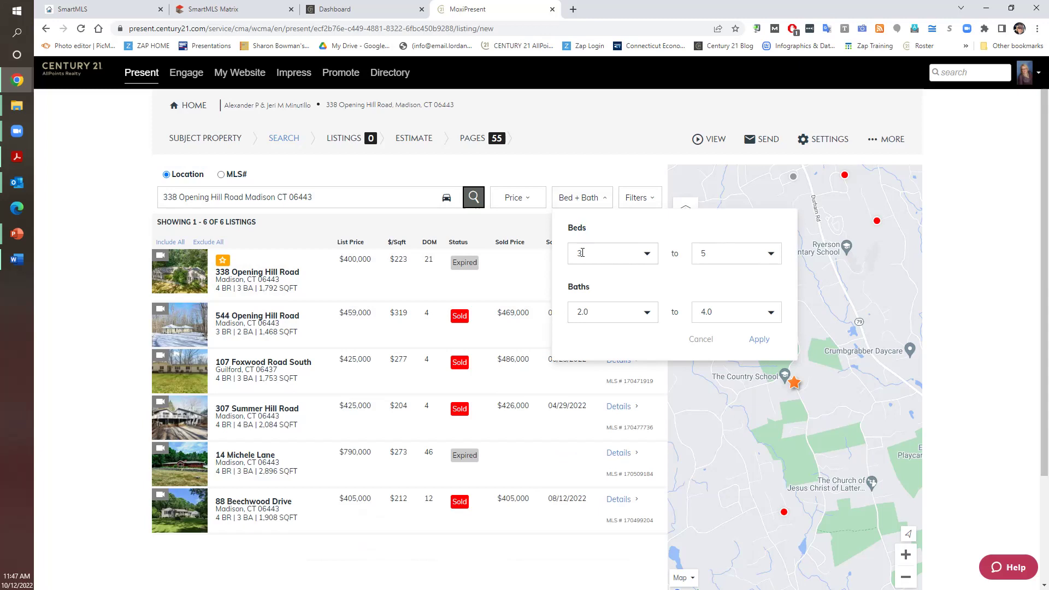
{"action": "left_click", "coordinate": [545, 255]}
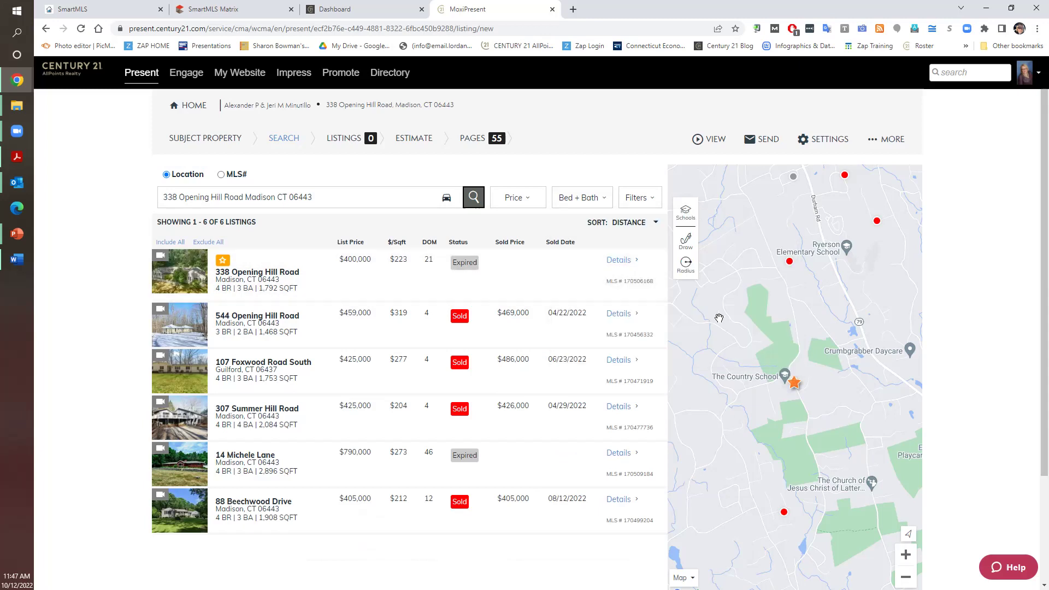
{"action": "left_click", "coordinate": [586, 207]}
{"action": "left_click", "coordinate": [697, 254]}
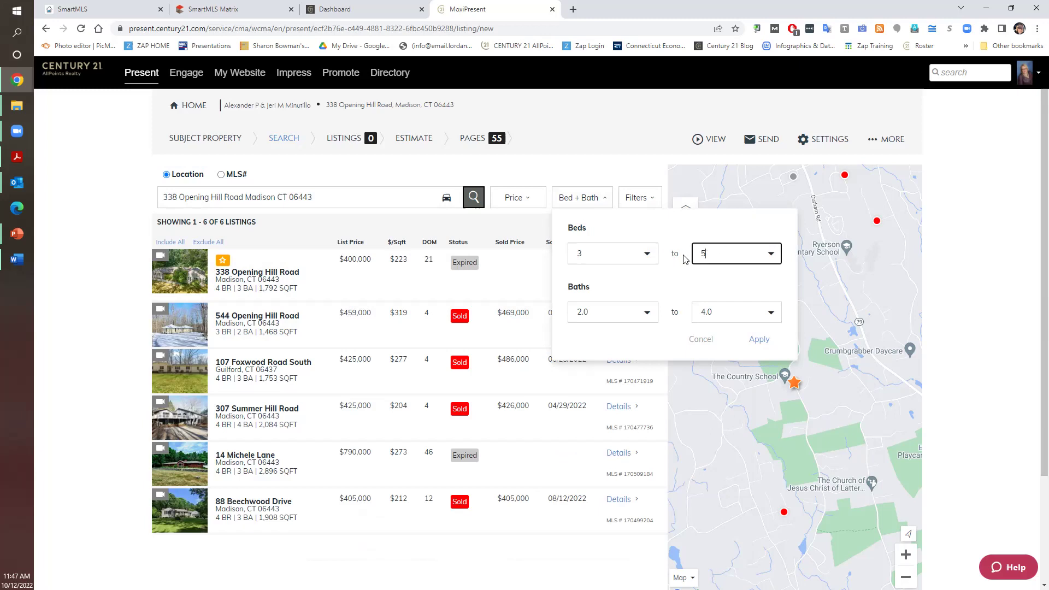
{"action": "key", "text": "BackSpace"}
{"action": "left_click", "coordinate": [572, 254]}
{"action": "key", "text": "Delete"}
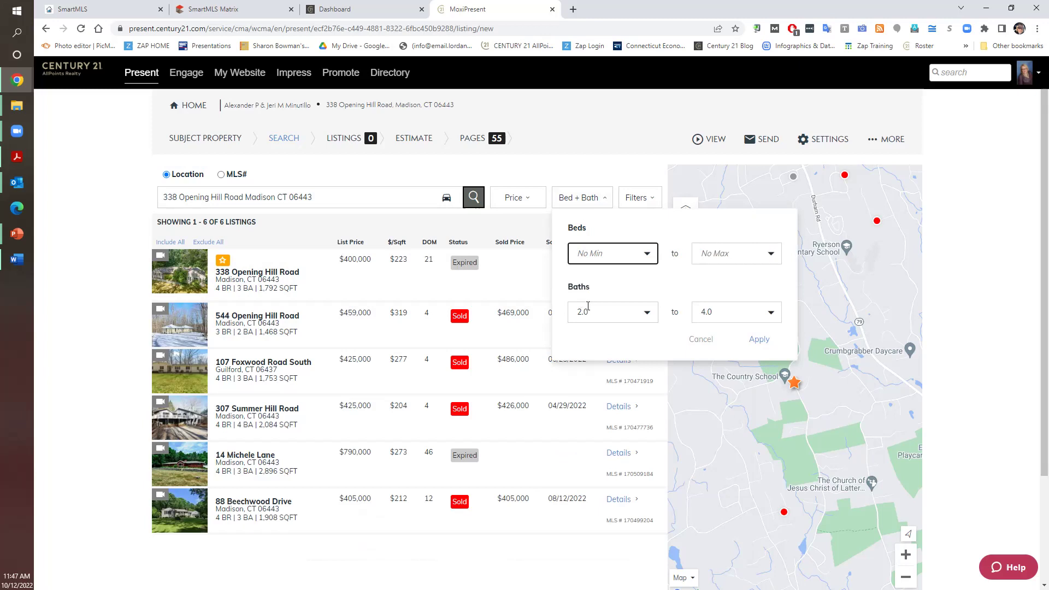
{"action": "left_click_drag", "start_coordinate": [597, 311], "coordinate": [571, 311]}
{"action": "key", "text": "BackSpace"}
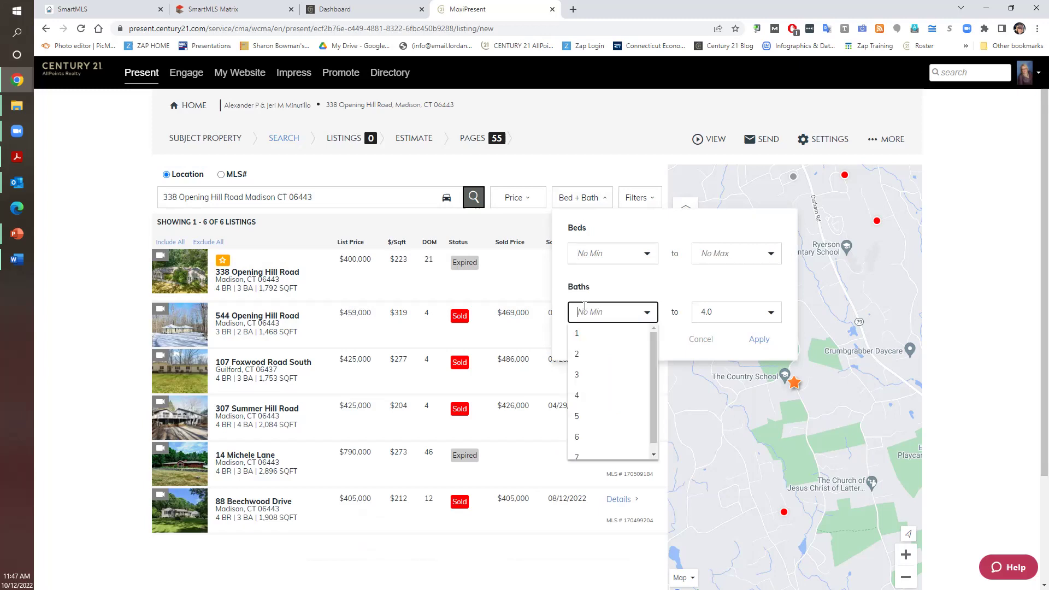
{"action": "left_click", "coordinate": [681, 316]}
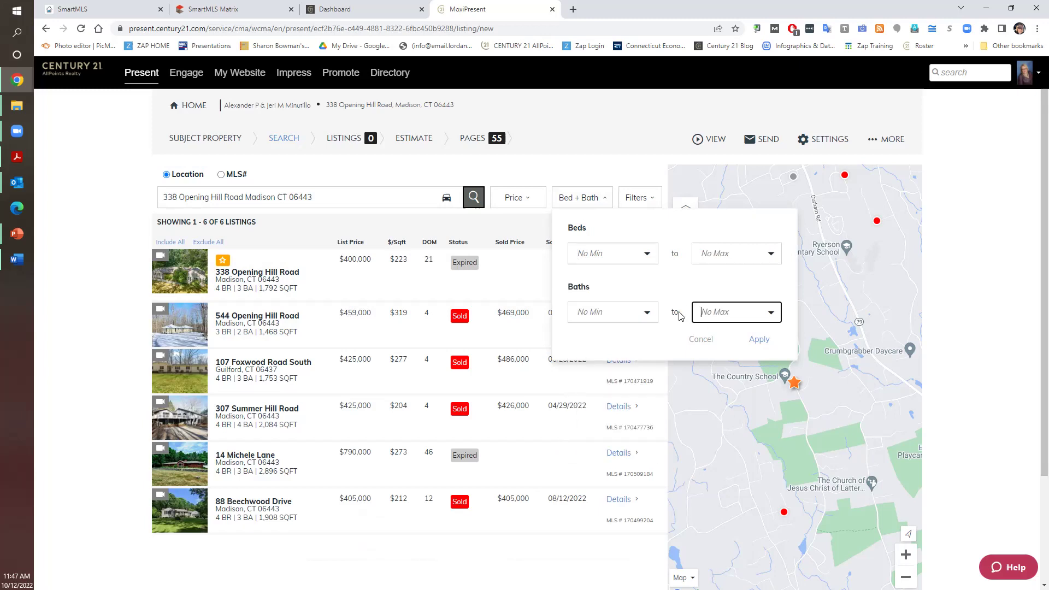
{"action": "left_click", "coordinate": [759, 339]}
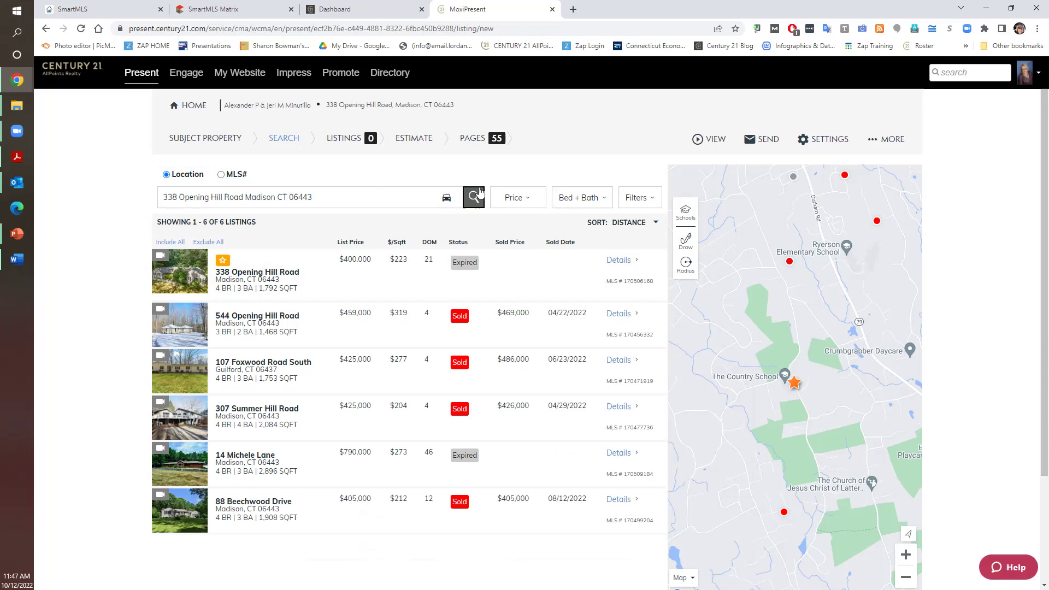
{"action": "left_click", "coordinate": [533, 204]}
Set the sold period to 'Sold last 12 months' and apply, narrowing results to 5 listings
{"action": "left_click", "coordinate": [532, 204]}
{"action": "left_click", "coordinate": [634, 199]}
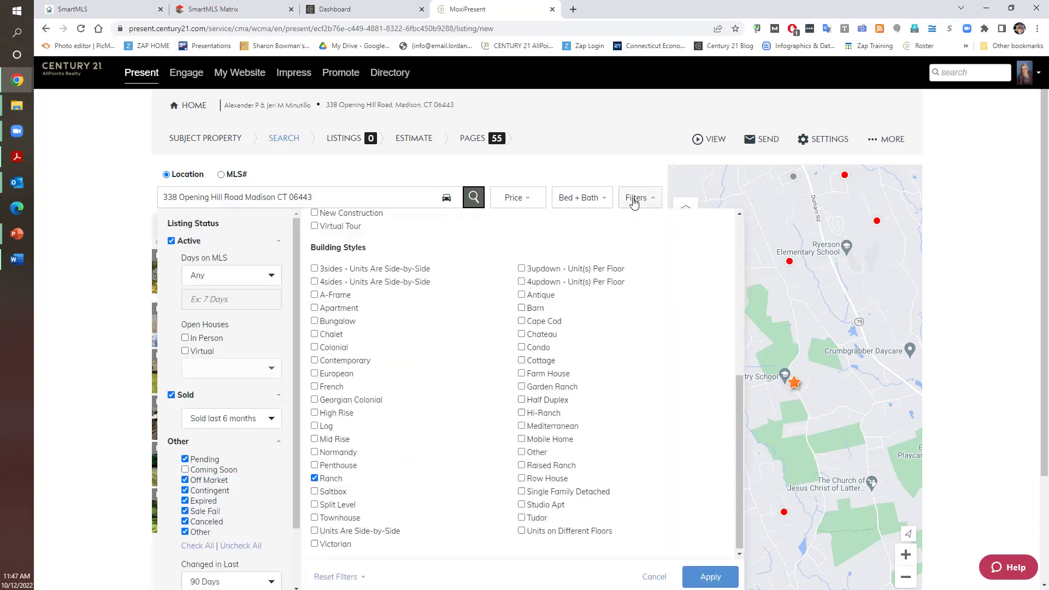
{"action": "left_click", "coordinate": [271, 419]}
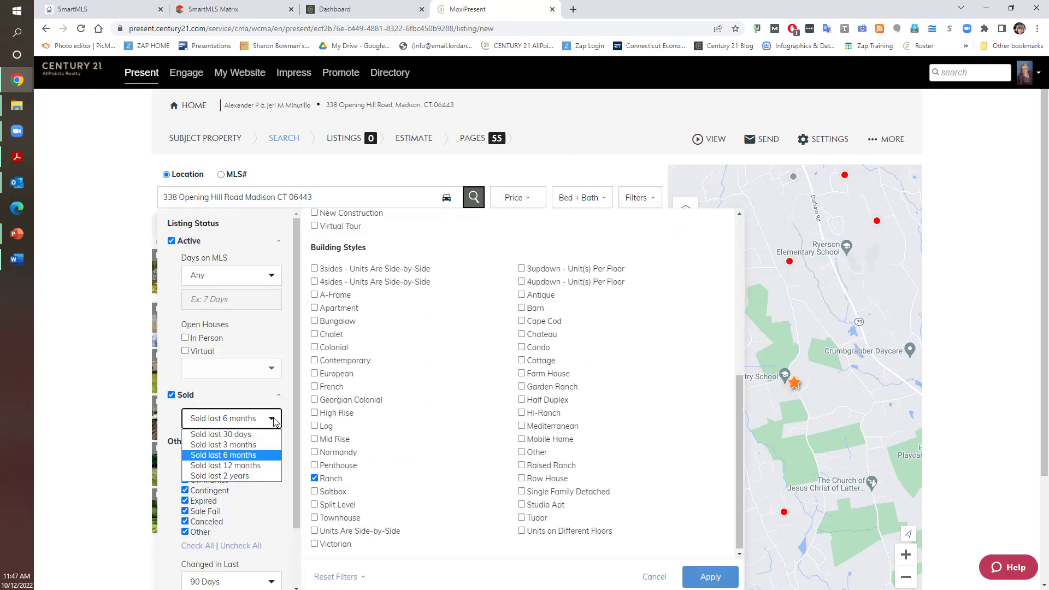
{"action": "left_click", "coordinate": [249, 466]}
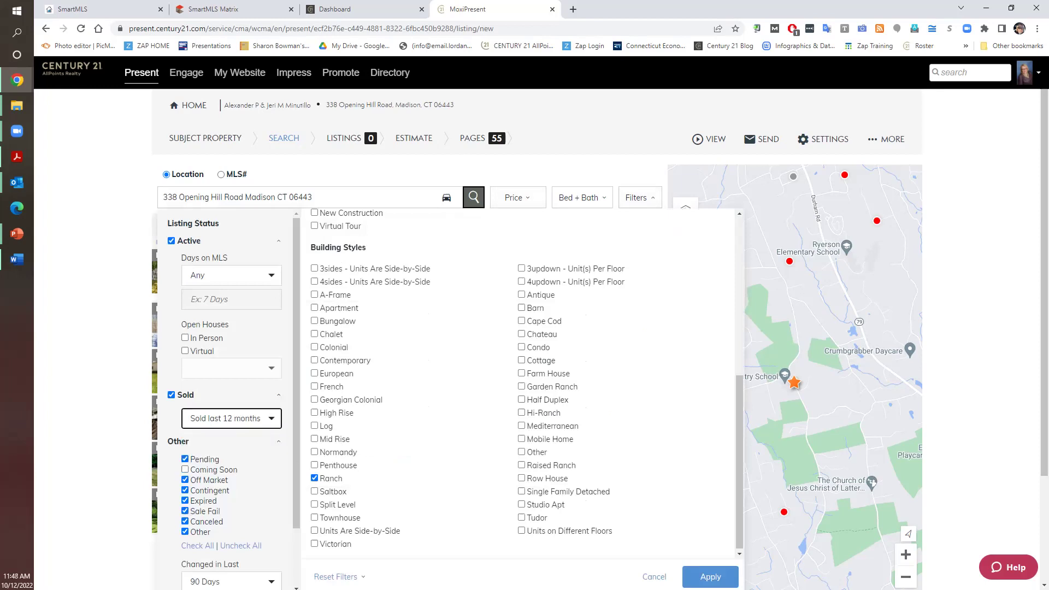
{"action": "left_click", "coordinate": [710, 575]}
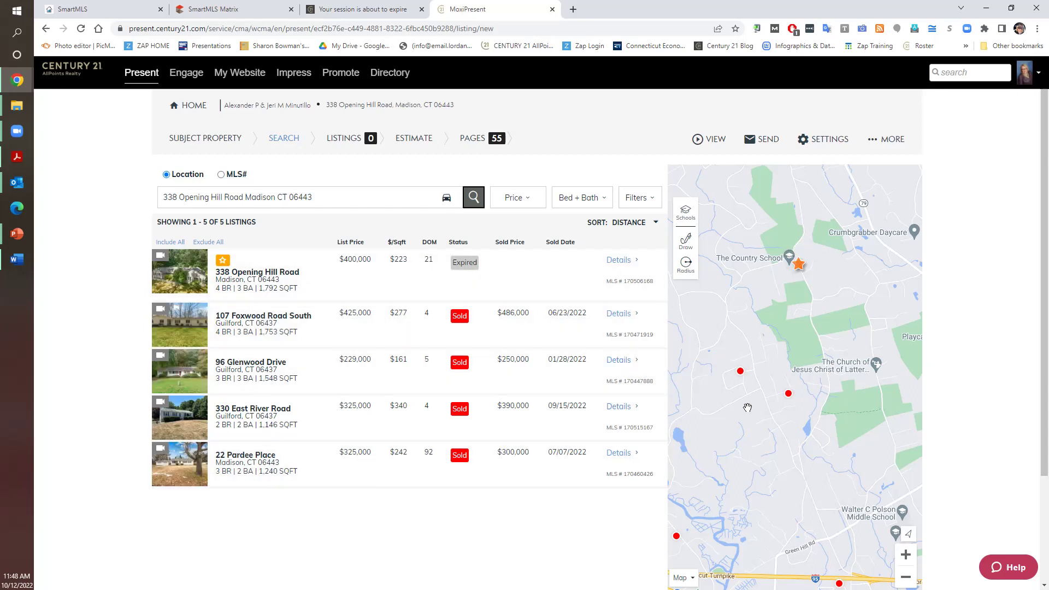
Pan the map south toward the turnpike and Shoreline Guilford, checking the $625k pin along the way
{"action": "left_click_drag", "start_coordinate": [806, 525], "coordinate": [805, 365]}
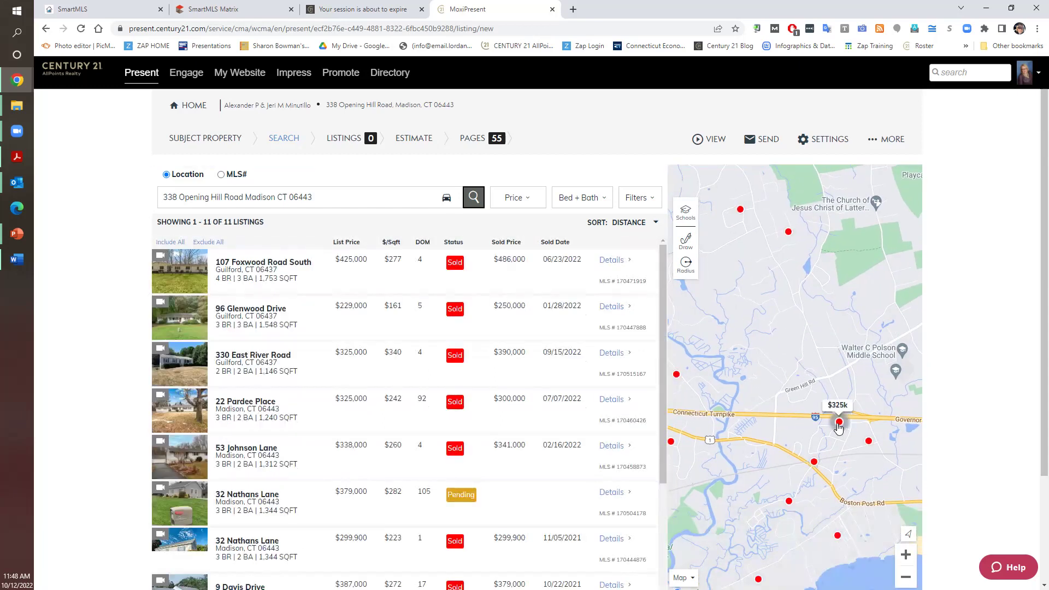
{"action": "mouse_move", "coordinate": [680, 378]}
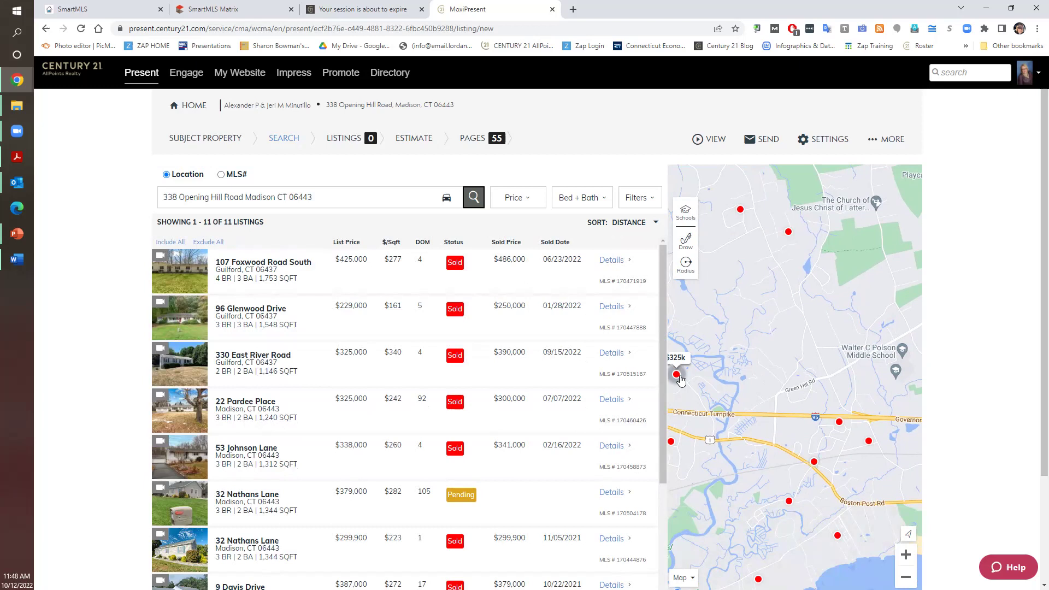
{"action": "mouse_move", "coordinate": [675, 445]}
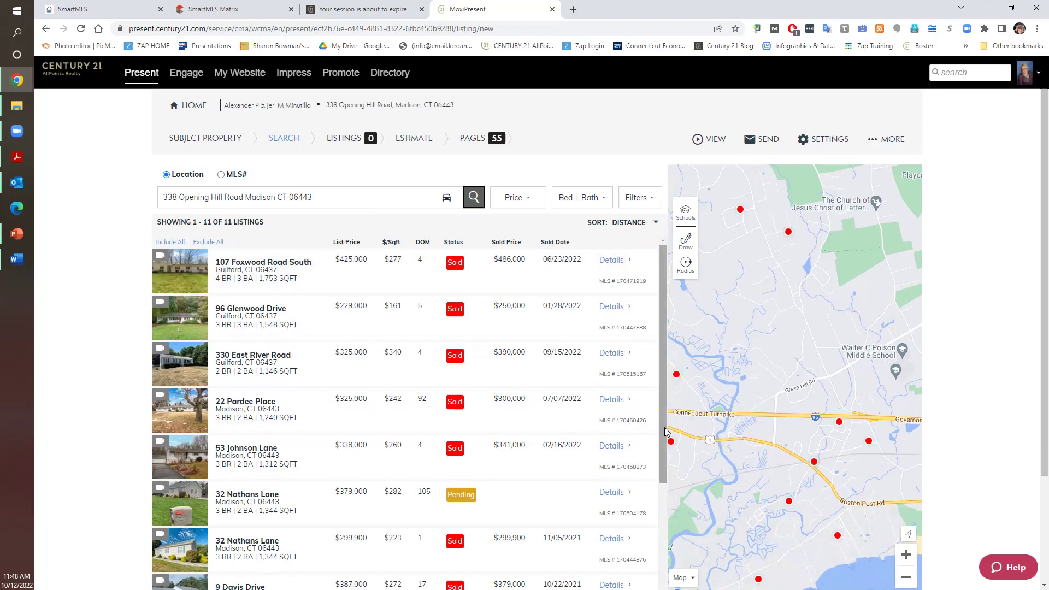
{"action": "scroll", "coordinate": [654, 545], "scroll_direction": "down", "scroll_amount": 3}
{"action": "scroll", "coordinate": [654, 545], "scroll_direction": "down", "scroll_amount": 1}
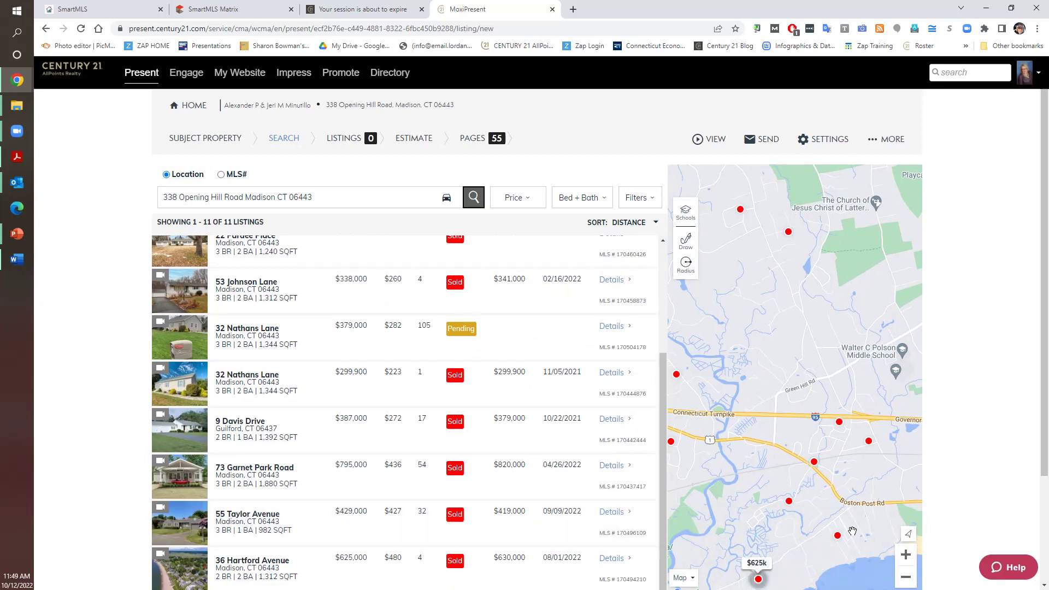
{"action": "left_click", "coordinate": [814, 461]}
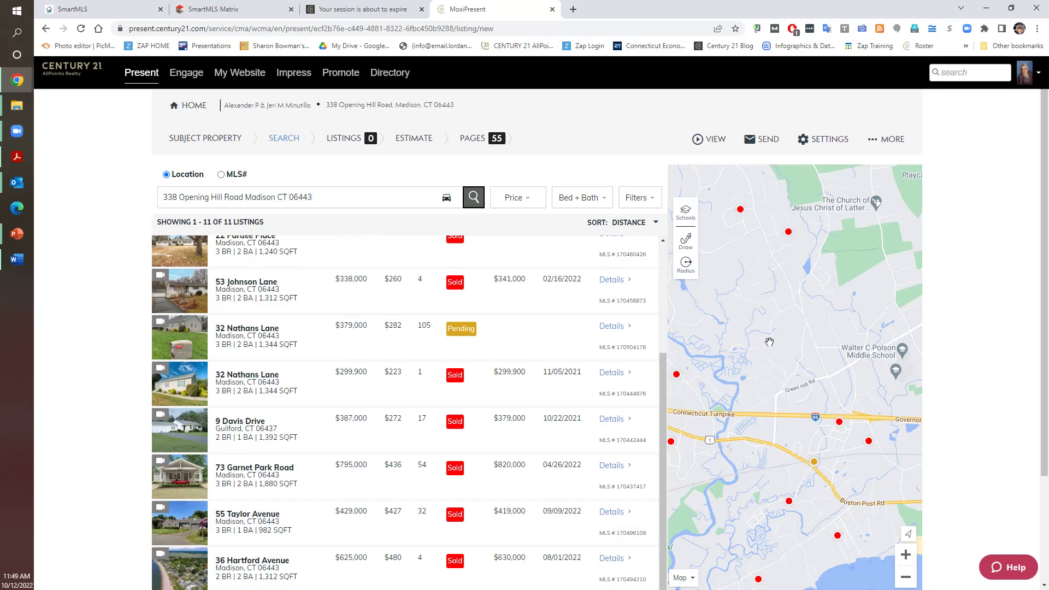
{"action": "left_click_drag", "start_coordinate": [677, 383], "coordinate": [769, 411]}
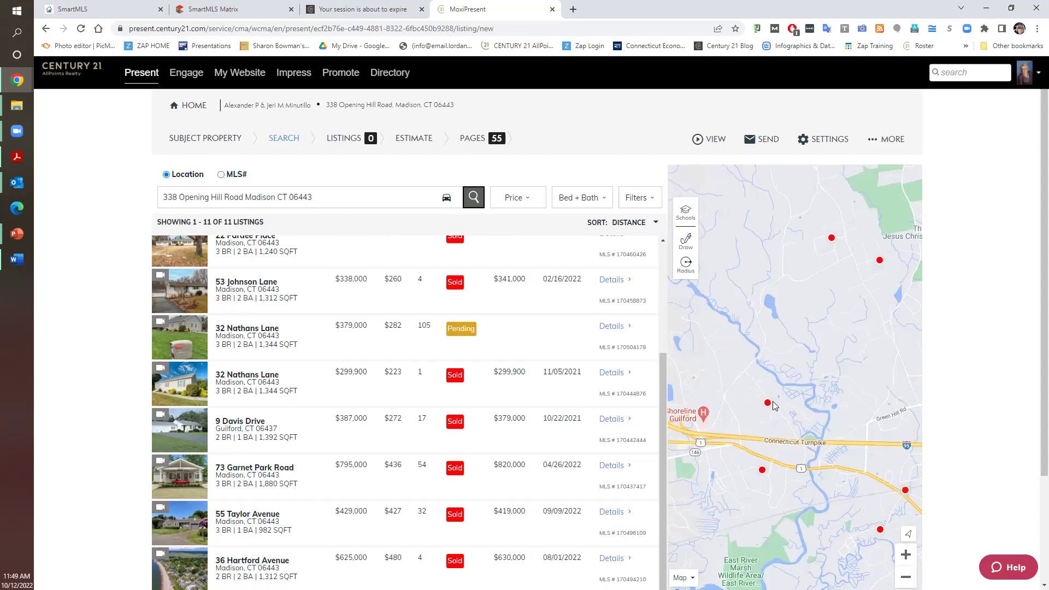
{"action": "mouse_move", "coordinate": [768, 405]}
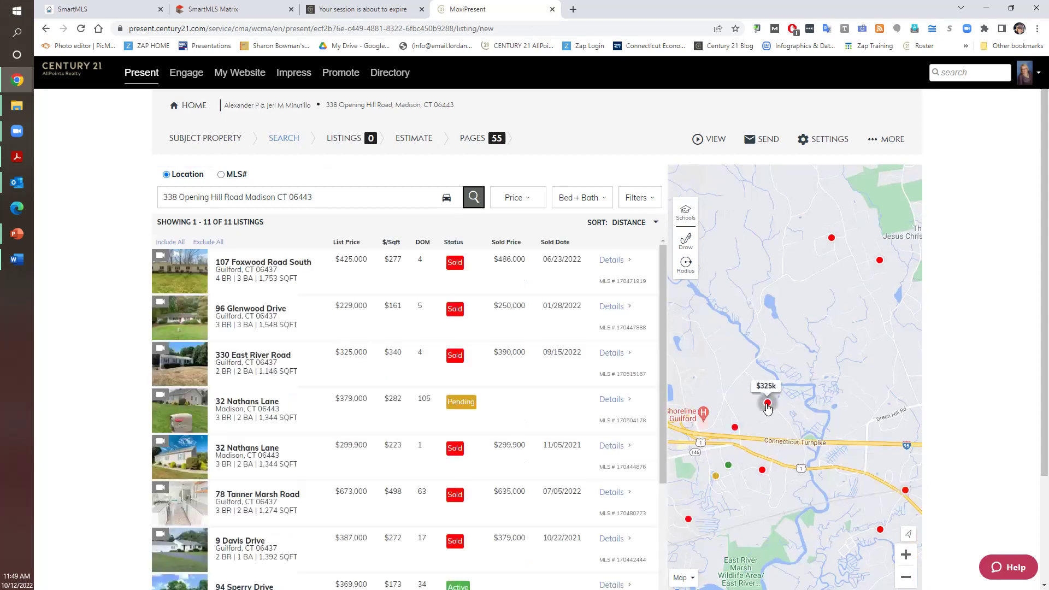
{"action": "left_click_drag", "start_coordinate": [799, 231], "coordinate": [795, 289]}
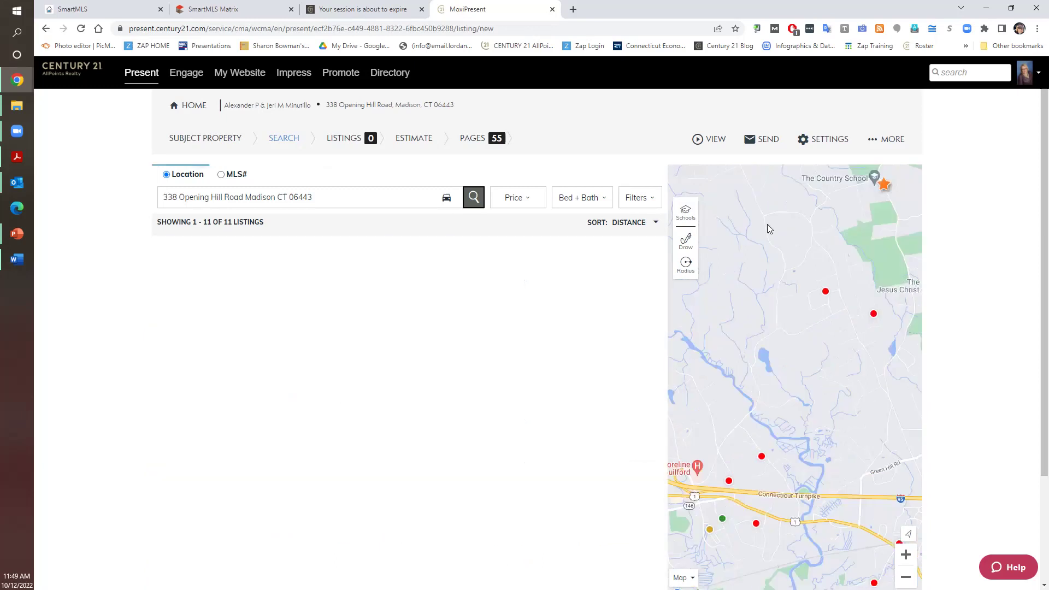
Set the price range to a $375,000 minimum and a $525,000 maximum
{"action": "left_click", "coordinate": [528, 203]}
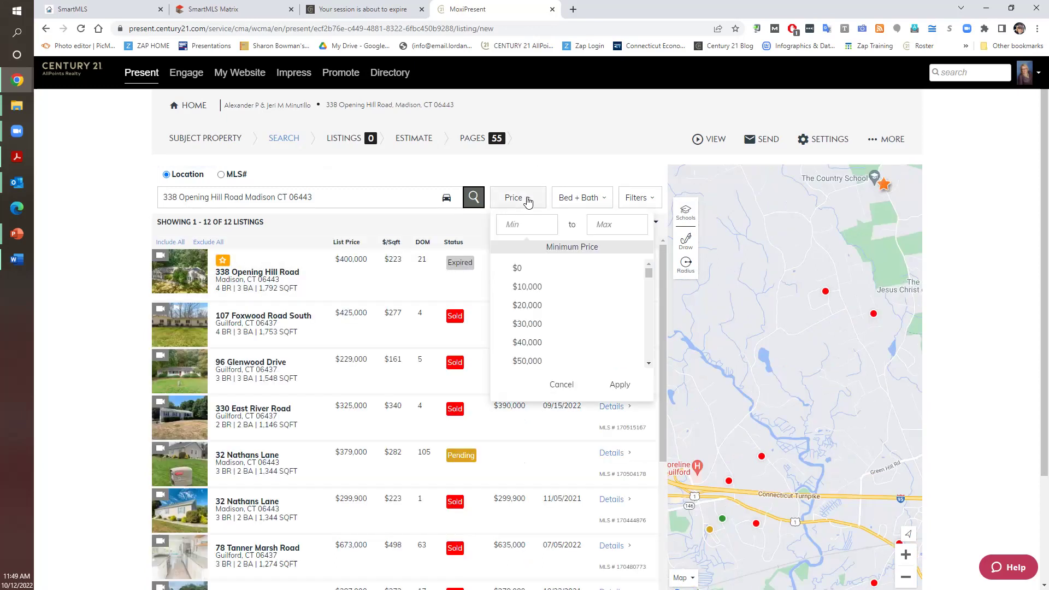
{"action": "left_click_drag", "start_coordinate": [650, 273], "coordinate": [647, 289]}
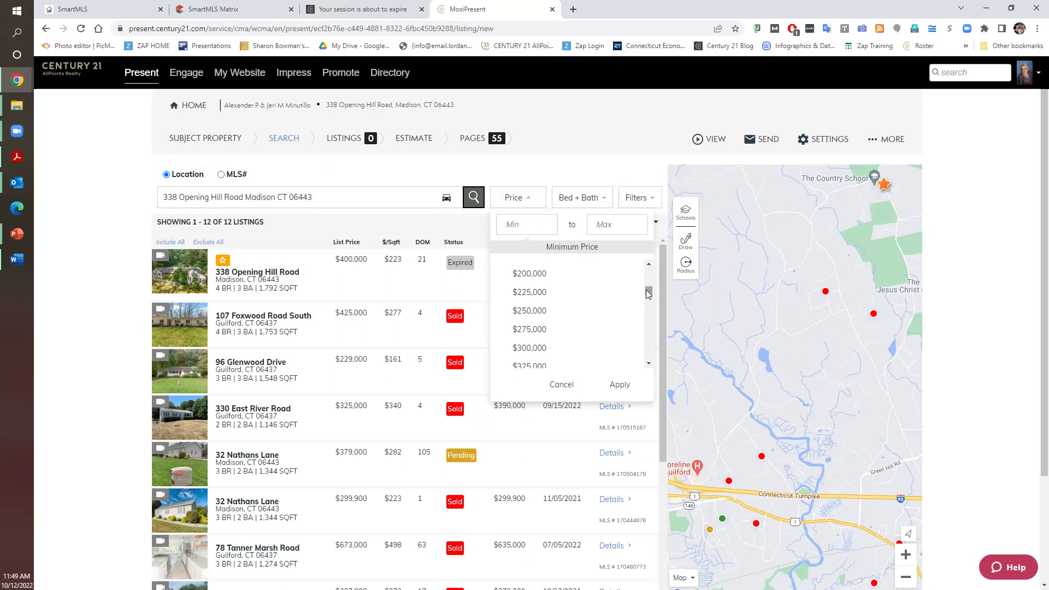
{"action": "left_click_drag", "start_coordinate": [645, 293], "coordinate": [647, 299]}
{"action": "left_click", "coordinate": [525, 337]}
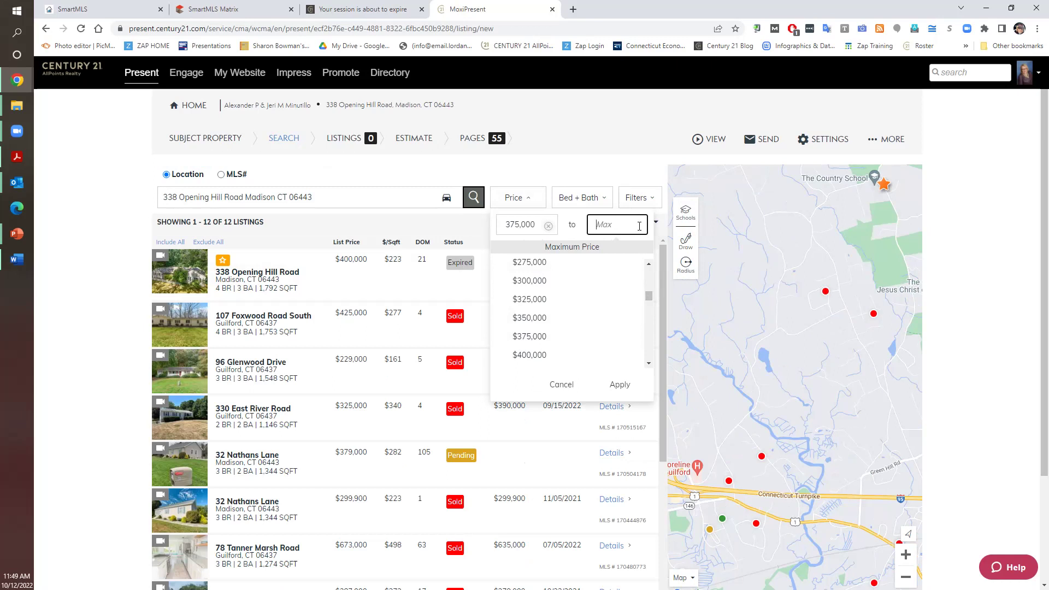
{"action": "left_click", "coordinate": [640, 261]}
{"action": "left_click_drag", "start_coordinate": [649, 296], "coordinate": [648, 314]}
{"action": "left_click", "coordinate": [538, 330]}
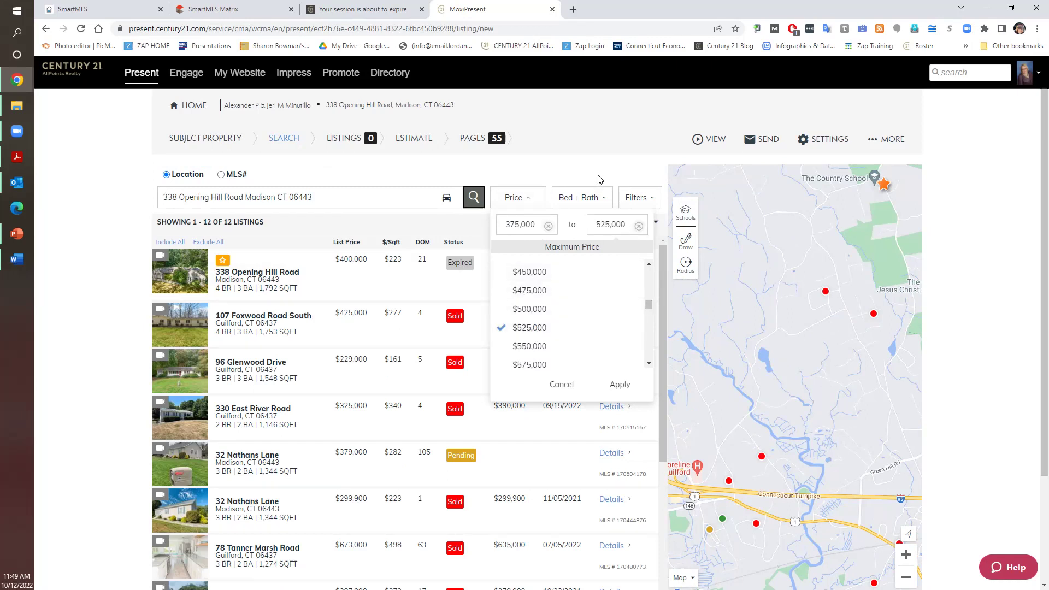
{"action": "left_click", "coordinate": [643, 201]}
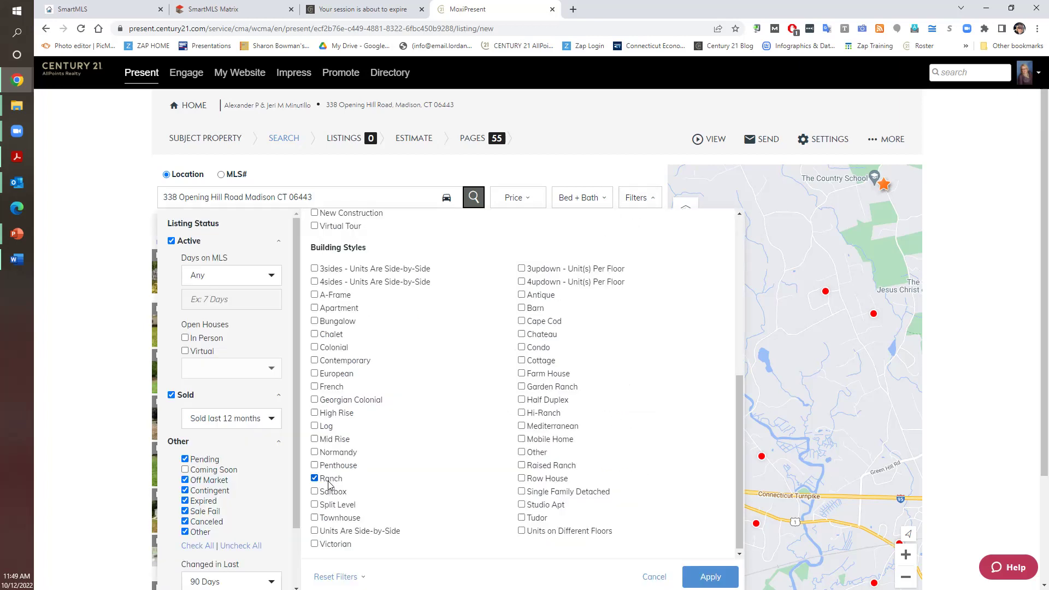
{"action": "left_click", "coordinate": [315, 479]}
{"action": "left_click", "coordinate": [710, 576]}
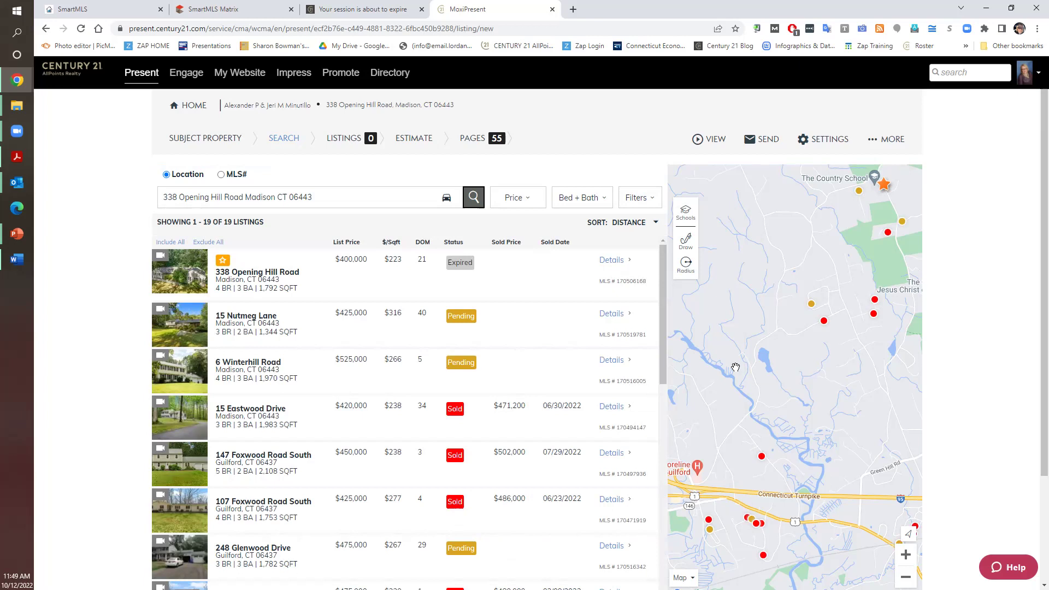
{"action": "left_click", "coordinate": [167, 281]}
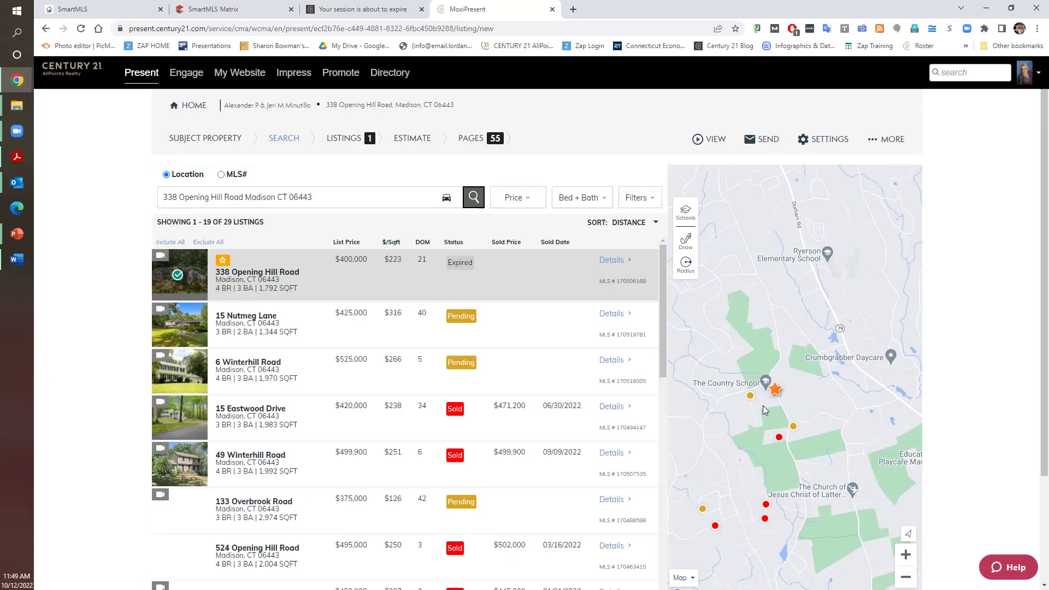
Show the 15 Nutmeg Lane virtual tour card on the map ($425k, 3 BR, 2 BA, pending)
{"action": "mouse_move", "coordinate": [752, 398]}
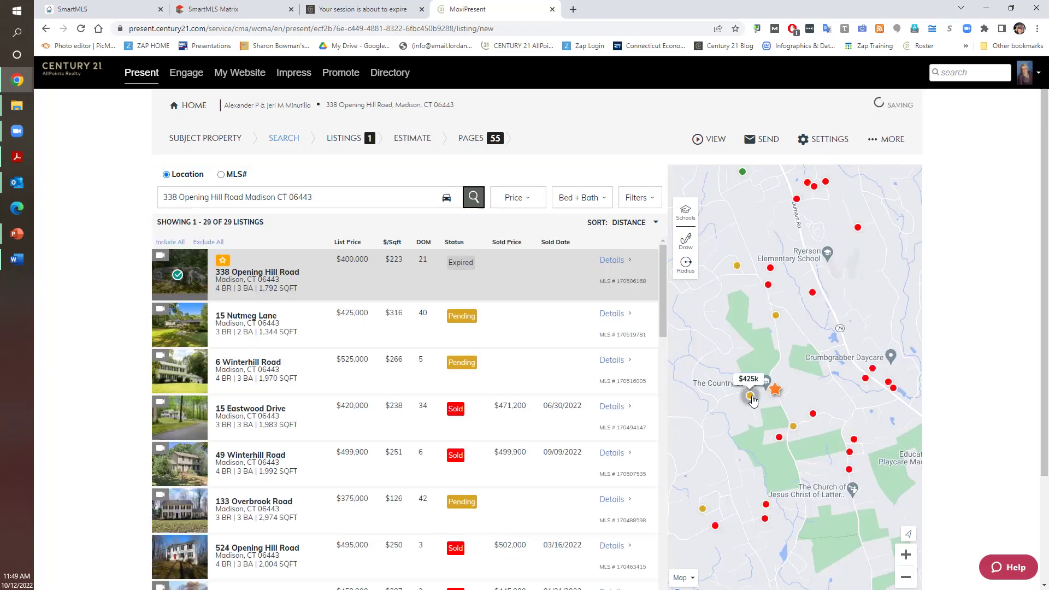
{"action": "left_click", "coordinate": [751, 398]}
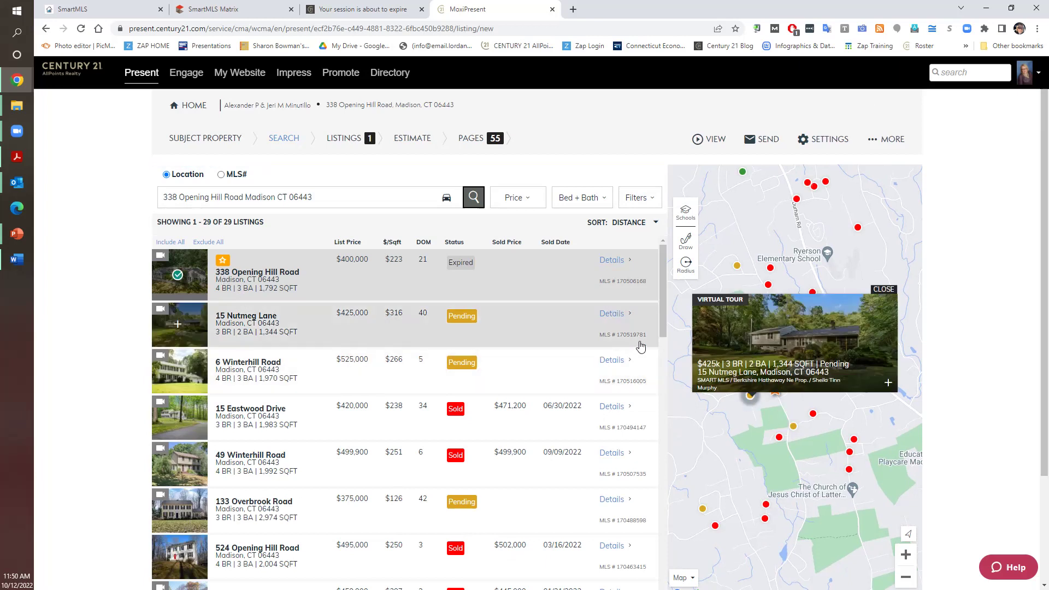
{"action": "mouse_move", "coordinate": [741, 330]}
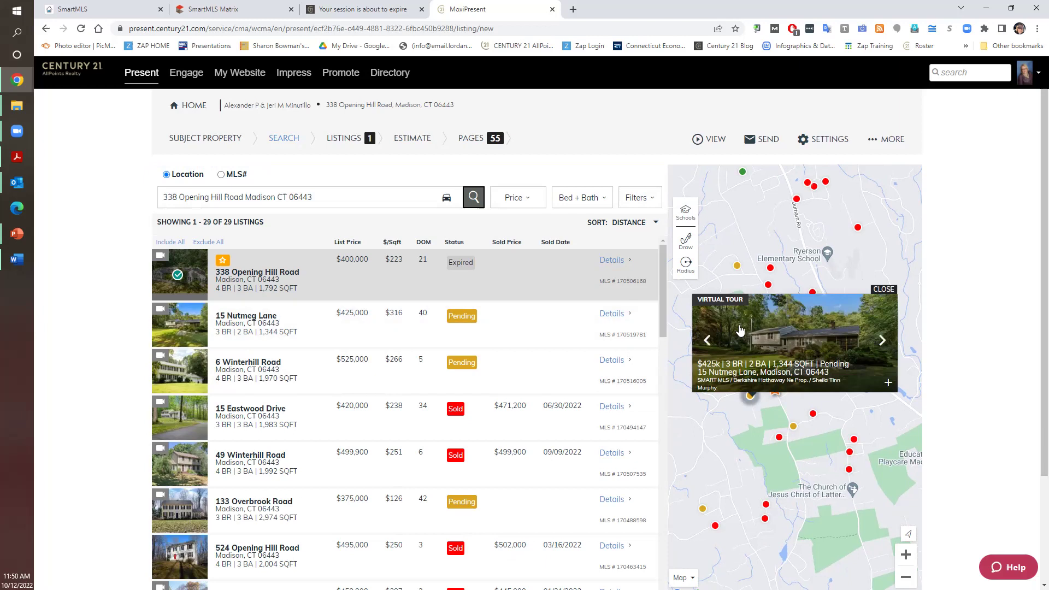
Review 15 Nutmeg Lane's listing details, check Include Listing, and close the details dialog
{"action": "left_click", "coordinate": [740, 327]}
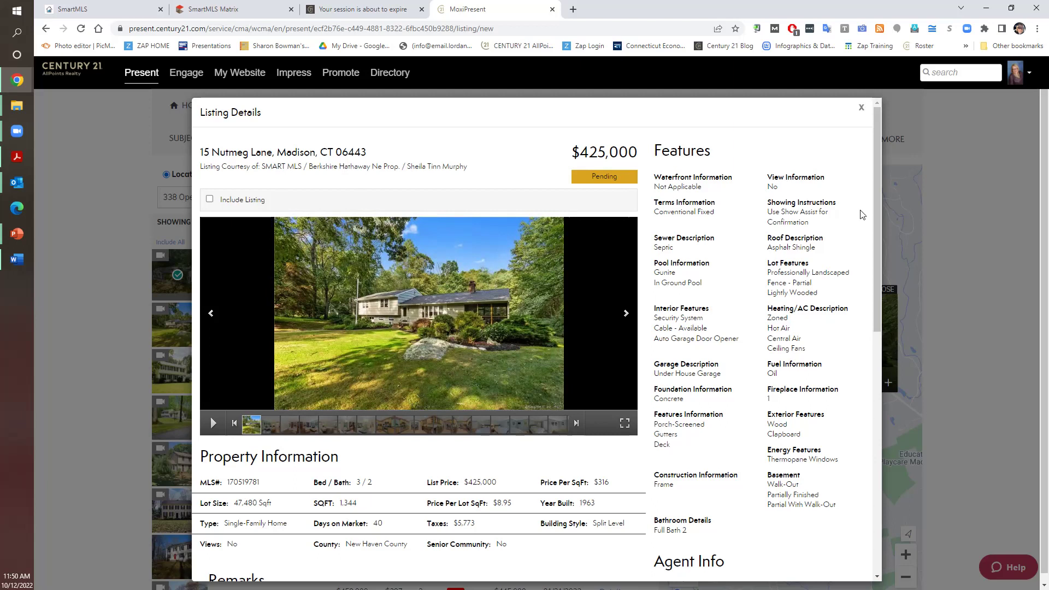
{"action": "left_click_drag", "start_coordinate": [872, 254], "coordinate": [873, 339]}
{"action": "scroll", "coordinate": [873, 336], "scroll_direction": "down", "scroll_amount": 2}
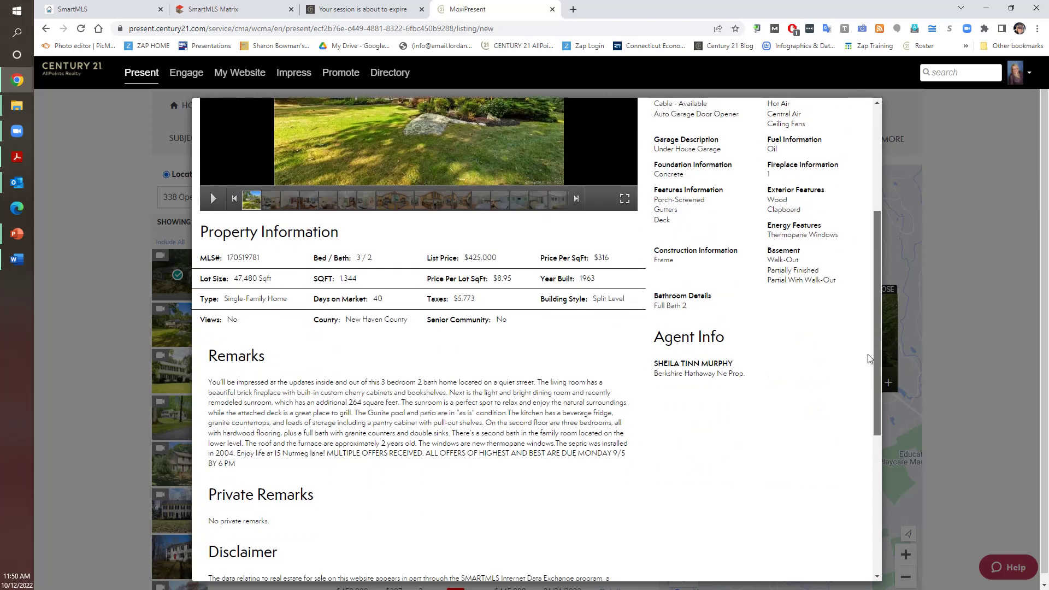
{"action": "scroll", "coordinate": [869, 359], "scroll_direction": "down", "scroll_amount": 3}
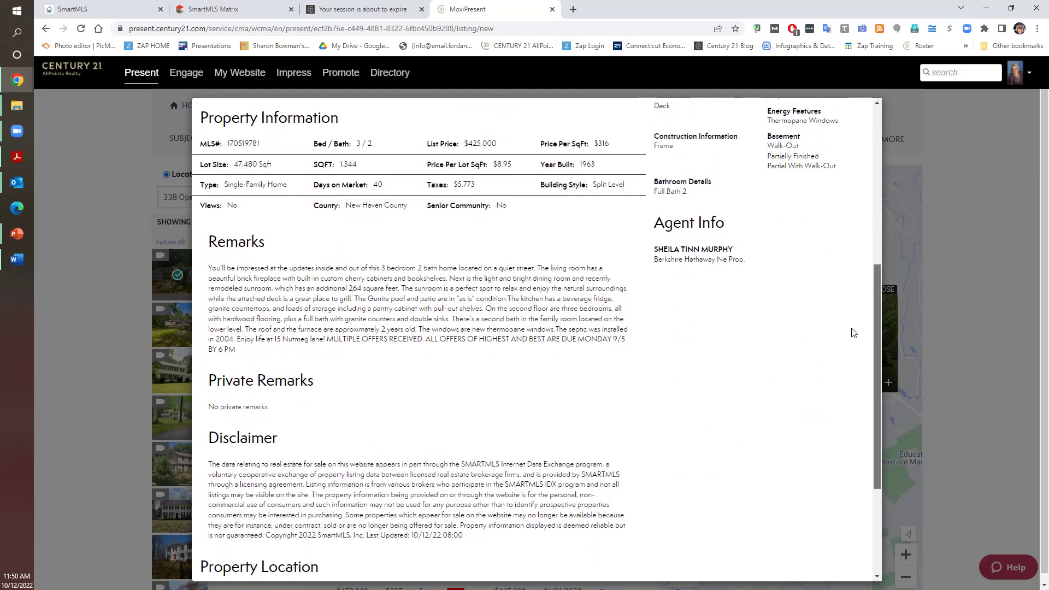
{"action": "left_click", "coordinate": [880, 176]}
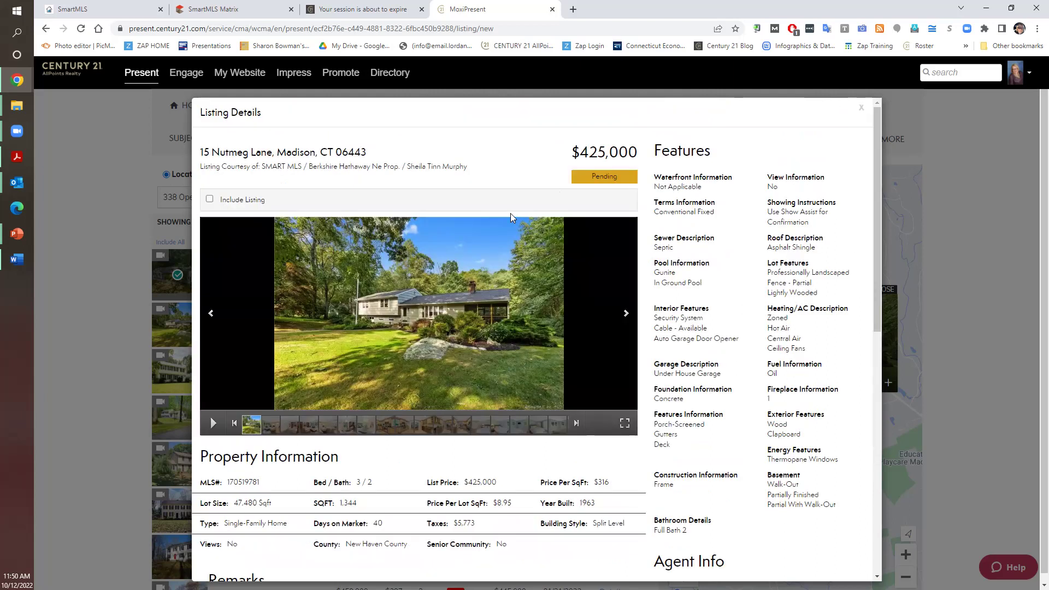
{"action": "left_click", "coordinate": [210, 199]}
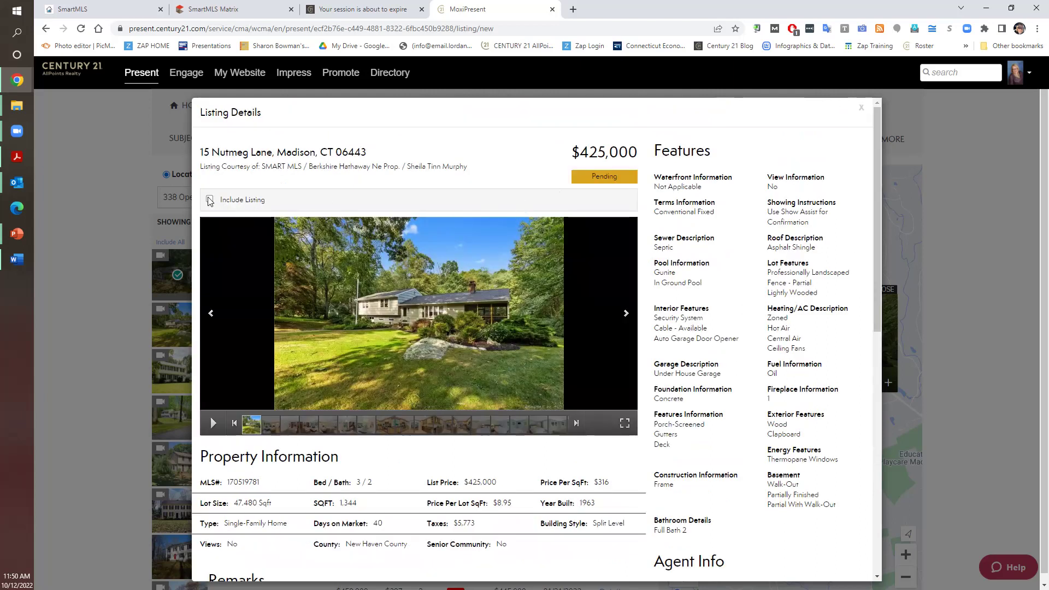
{"action": "left_click", "coordinate": [862, 108]}
{"action": "left_click", "coordinate": [863, 110]}
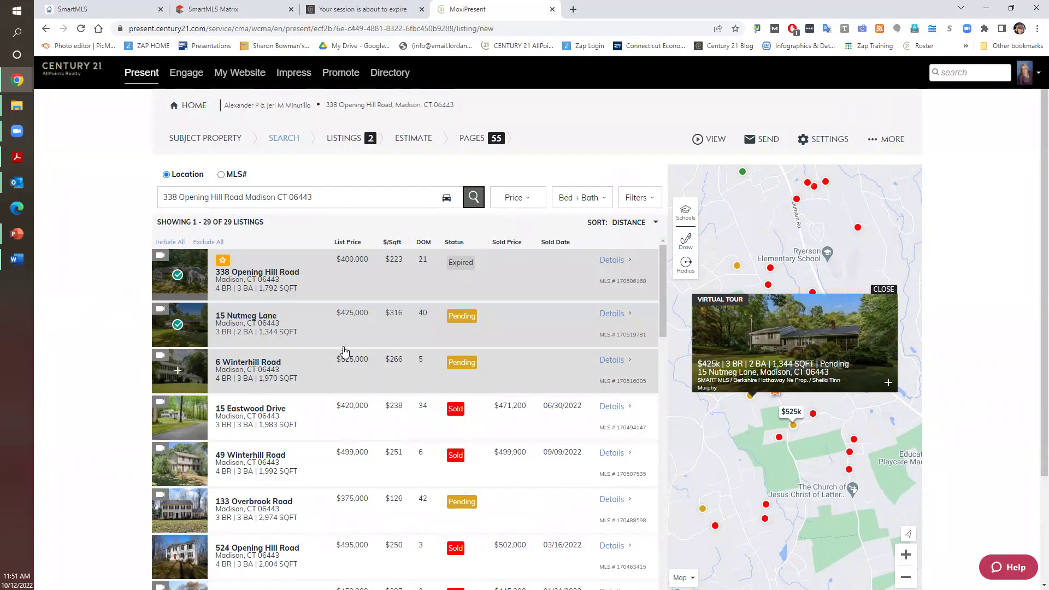
{"action": "left_click", "coordinate": [178, 372]}
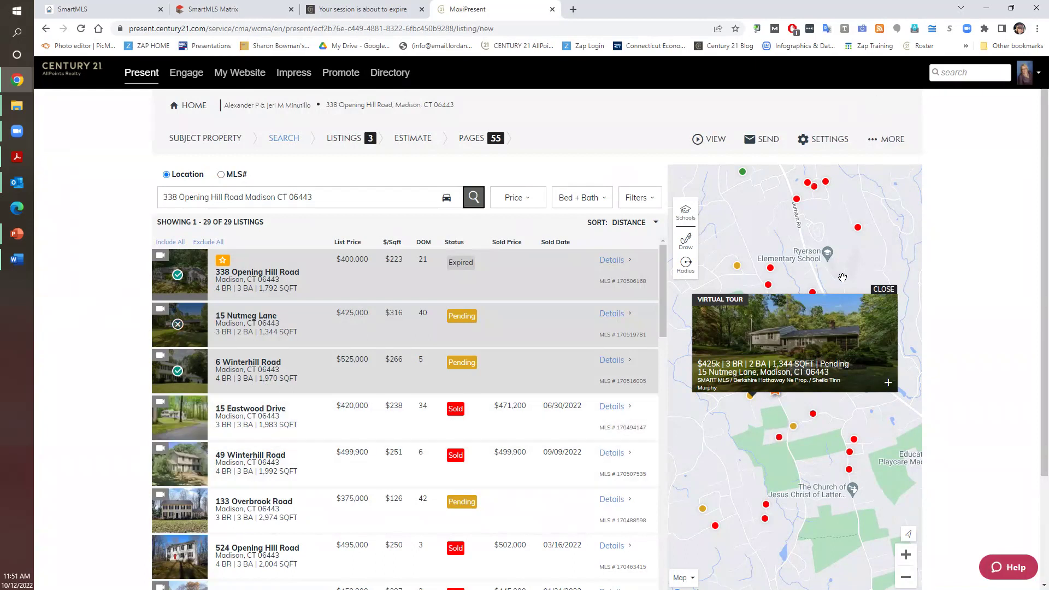
{"action": "left_click", "coordinate": [888, 290]}
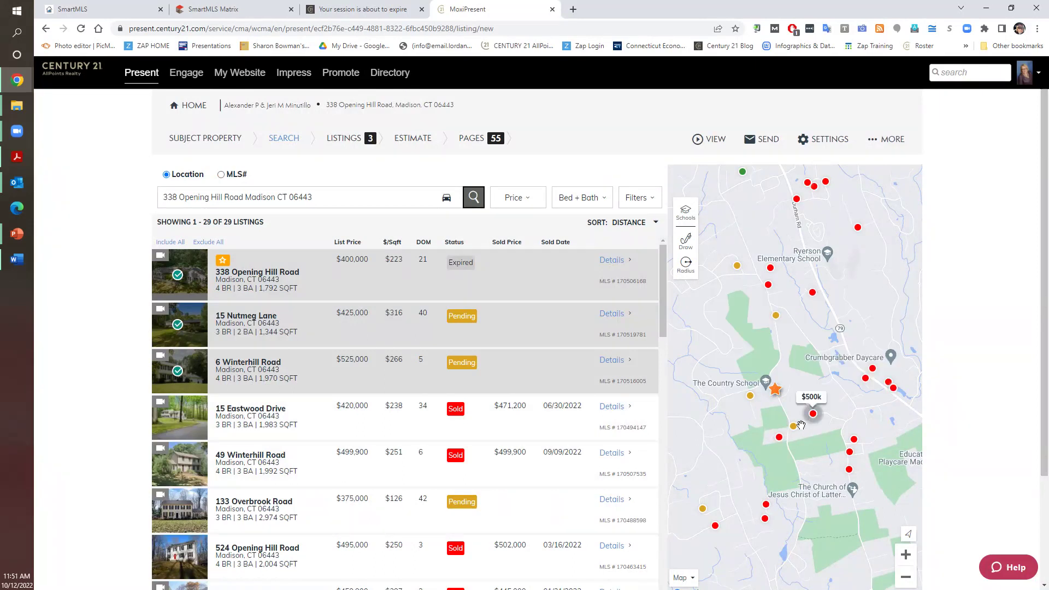
{"action": "mouse_move", "coordinate": [794, 432]}
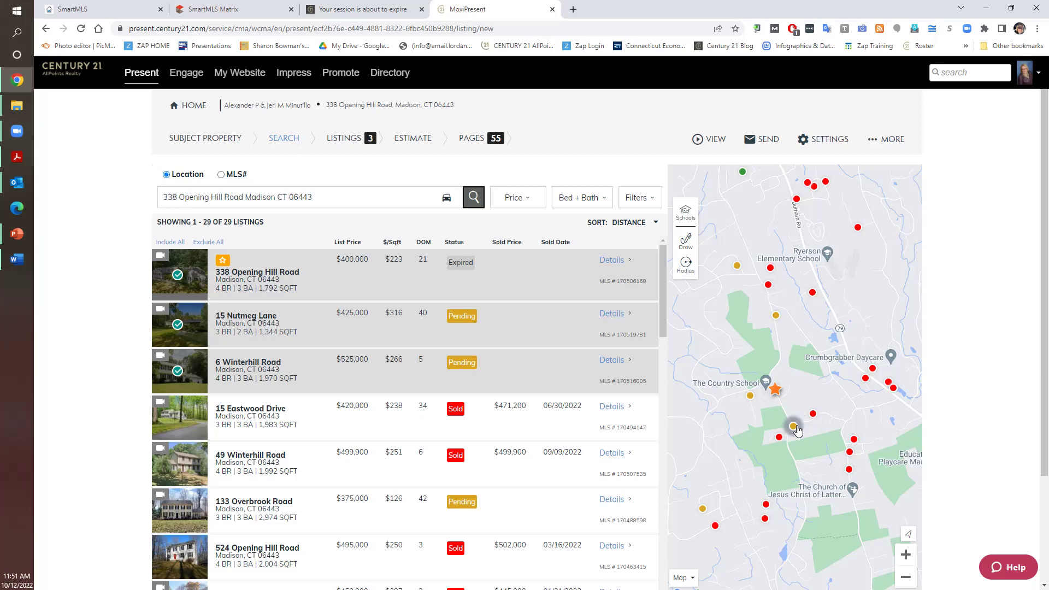
{"action": "left_click", "coordinate": [797, 428]}
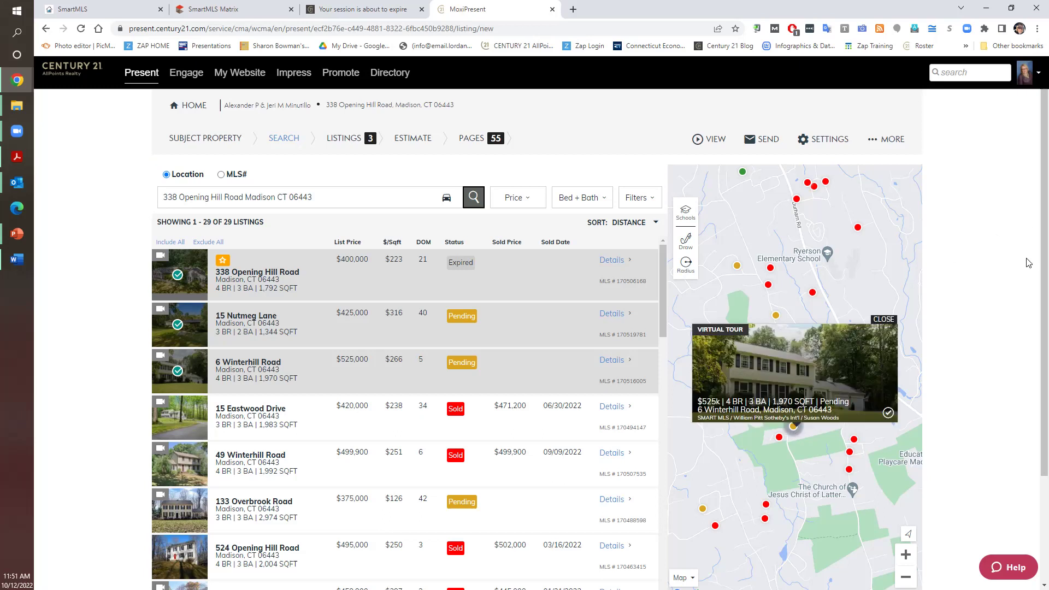
{"action": "left_click", "coordinate": [884, 321]}
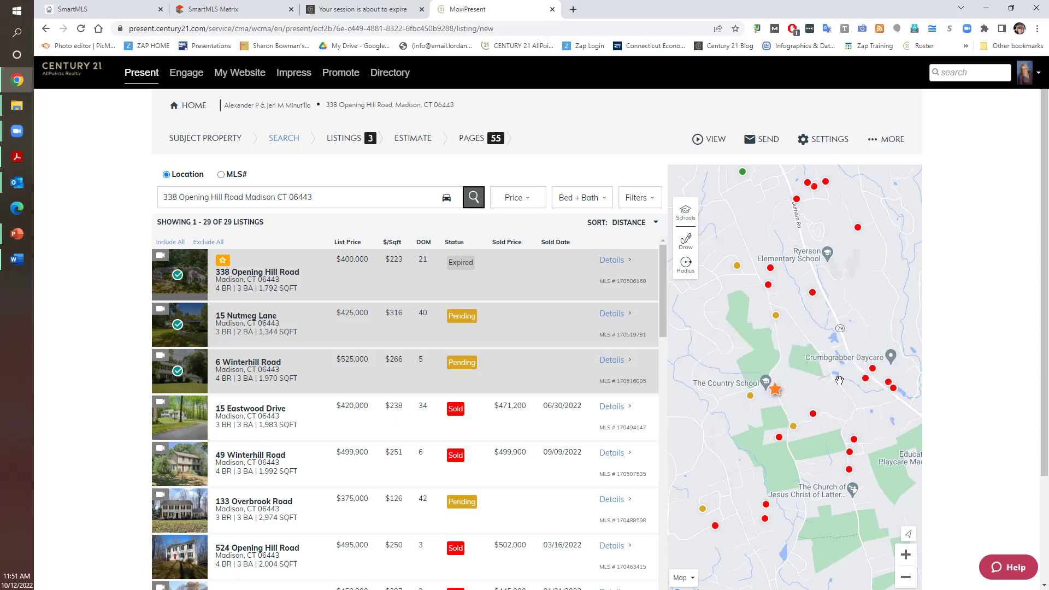
{"action": "left_click", "coordinate": [814, 420]}
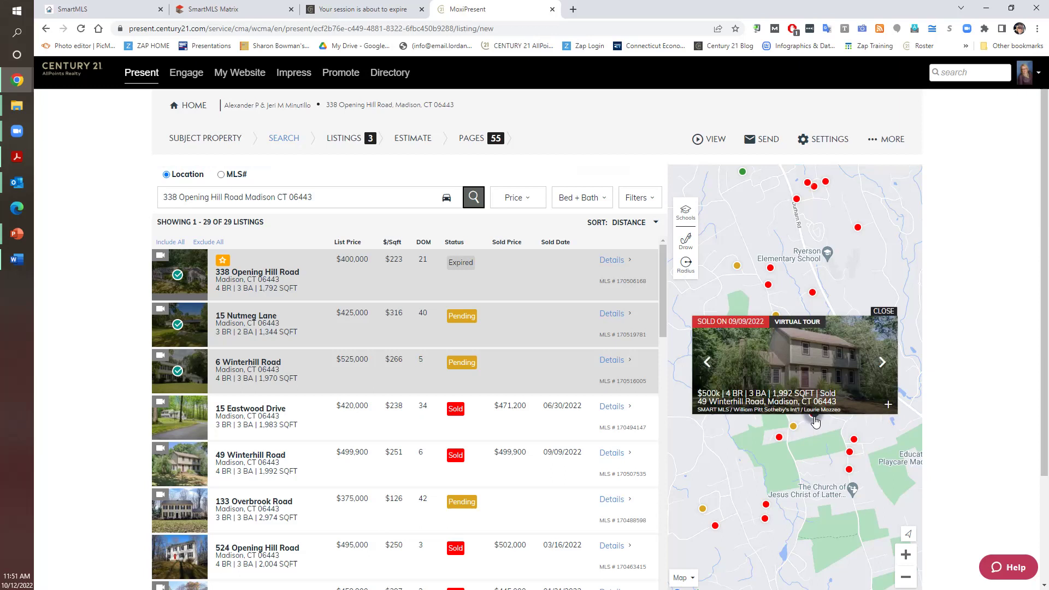
{"action": "left_click", "coordinate": [886, 311]}
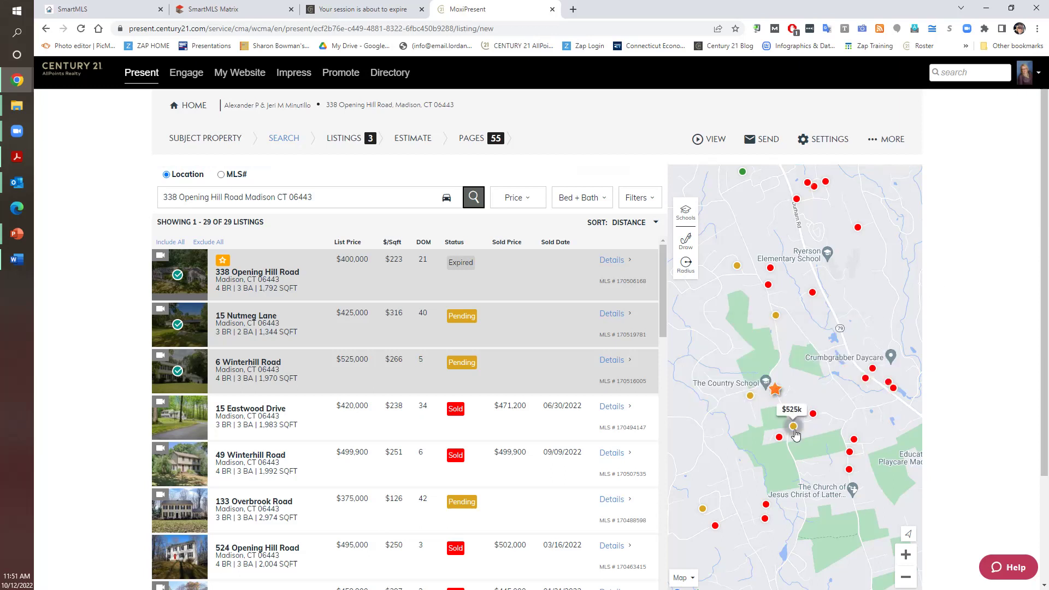
{"action": "left_click", "coordinate": [794, 428]}
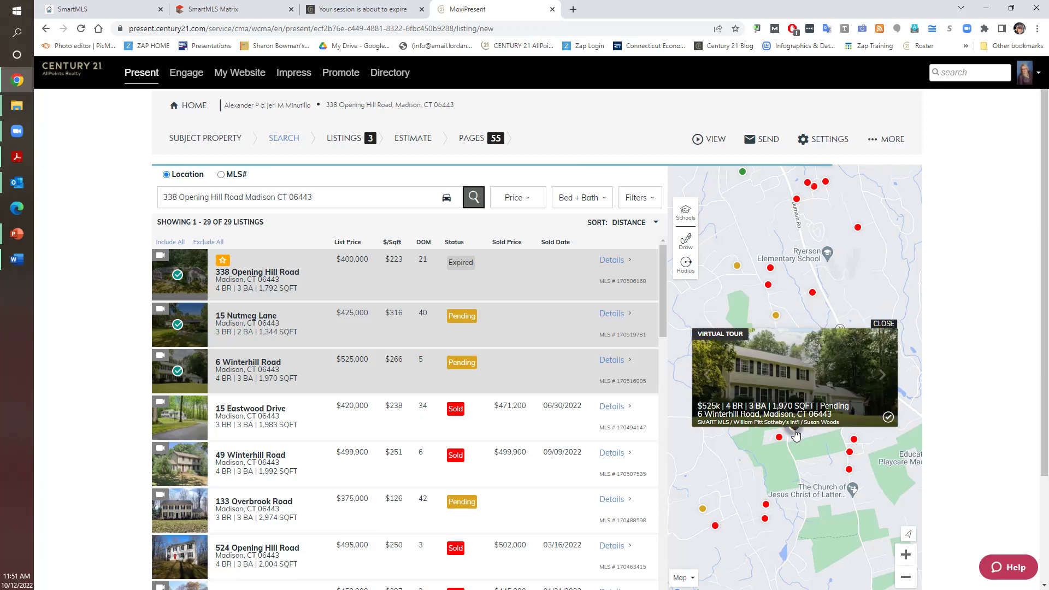
{"action": "left_click", "coordinate": [883, 327]}
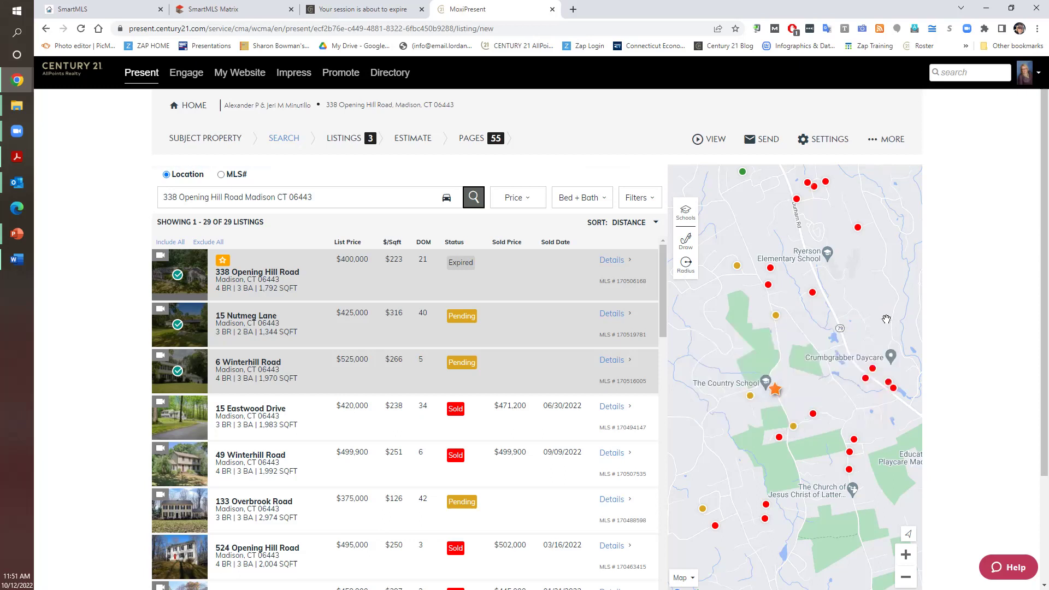
Preview the $420k sold 15 Eastwood Drive listing and browse all its photos
{"action": "left_click", "coordinate": [780, 439]}
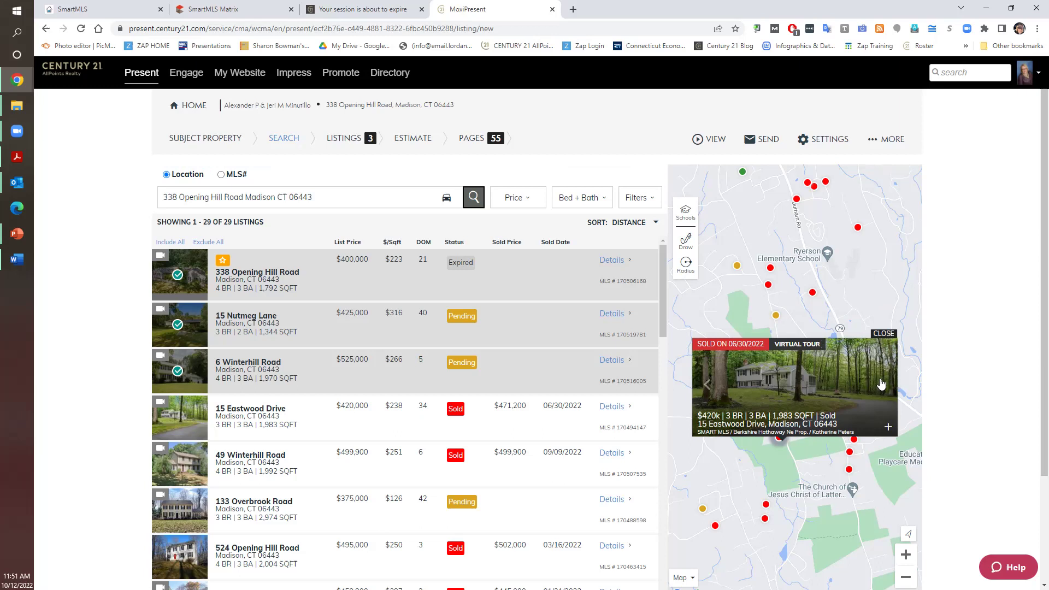
{"action": "left_click", "coordinate": [883, 384]}
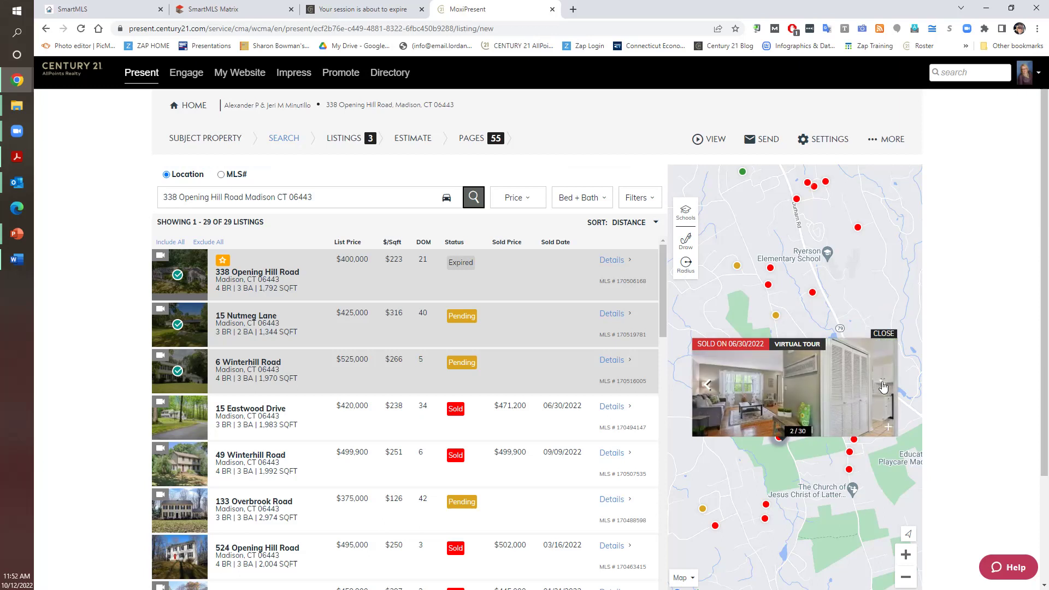
{"action": "left_click", "coordinate": [883, 386]}
{"action": "left_click", "coordinate": [883, 386]}
{"action": "left_click", "coordinate": [883, 386]}
{"action": "left_click", "coordinate": [883, 385]}
{"action": "left_click", "coordinate": [883, 386]}
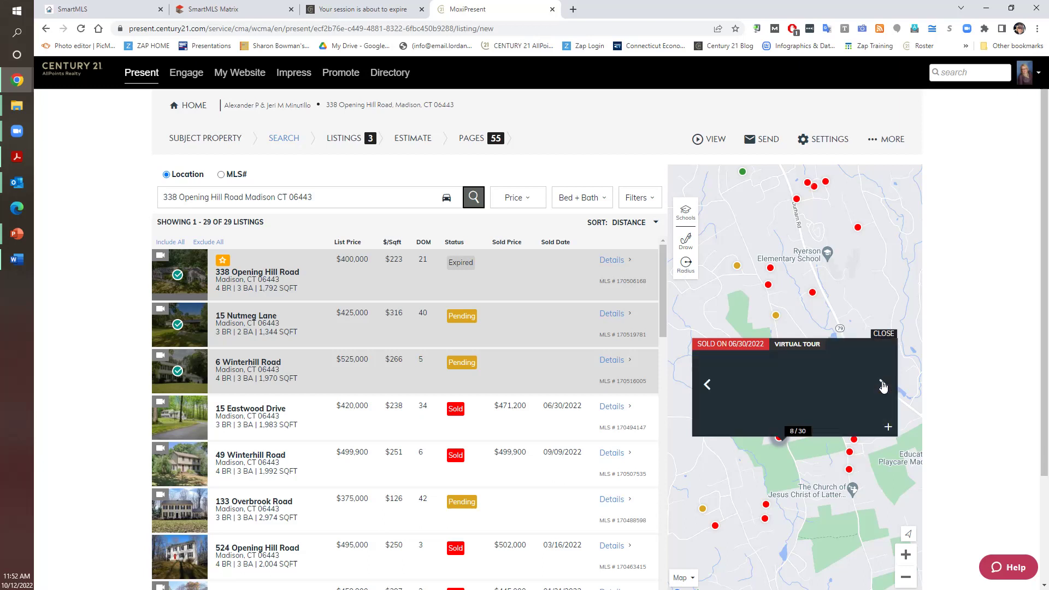
{"action": "left_click", "coordinate": [883, 386]}
{"action": "left_click", "coordinate": [884, 386]}
{"action": "left_click", "coordinate": [883, 386]}
{"action": "left_click", "coordinate": [883, 385]}
{"action": "left_click", "coordinate": [883, 386]}
{"action": "left_click", "coordinate": [883, 386]}
{"action": "left_click", "coordinate": [883, 386]}
{"action": "left_click", "coordinate": [883, 385]}
{"action": "left_click", "coordinate": [883, 386]}
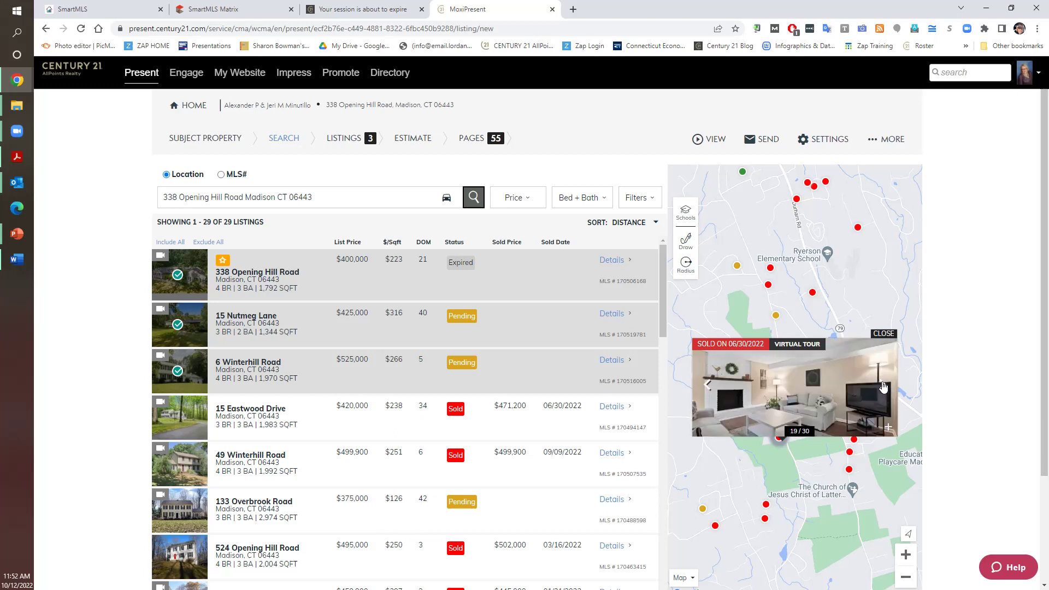
{"action": "left_click", "coordinate": [884, 333]}
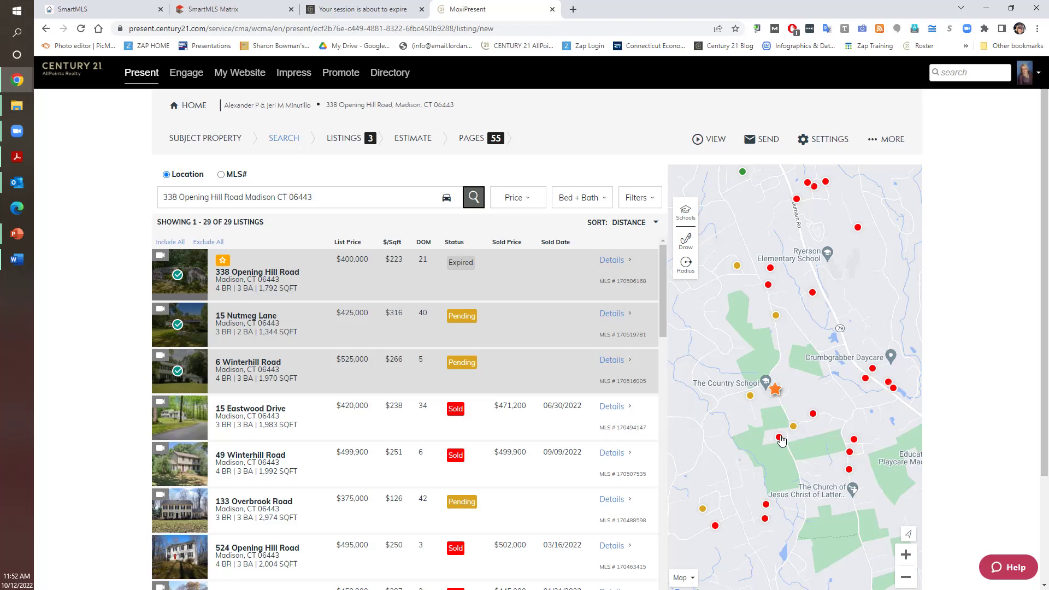
{"action": "left_click", "coordinate": [813, 418]}
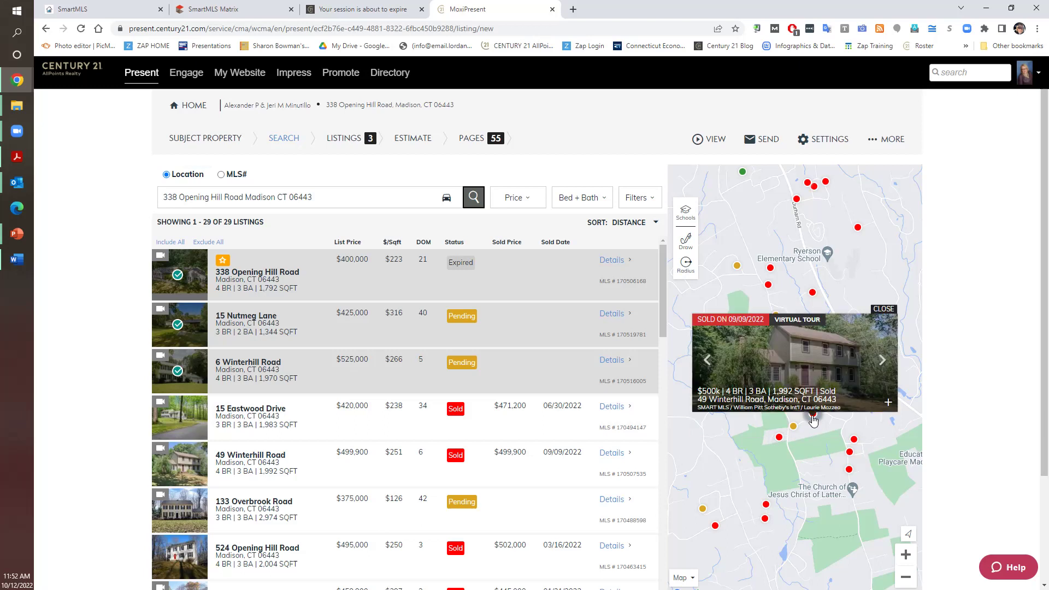
{"action": "left_click", "coordinate": [882, 359]}
{"action": "left_click", "coordinate": [882, 359]}
{"action": "left_click", "coordinate": [883, 359]}
{"action": "left_click", "coordinate": [883, 360]}
{"action": "left_click", "coordinate": [882, 359]}
{"action": "left_click", "coordinate": [883, 360]}
{"action": "left_click", "coordinate": [882, 359]}
{"action": "left_click", "coordinate": [883, 360]}
{"action": "left_click", "coordinate": [881, 308]}
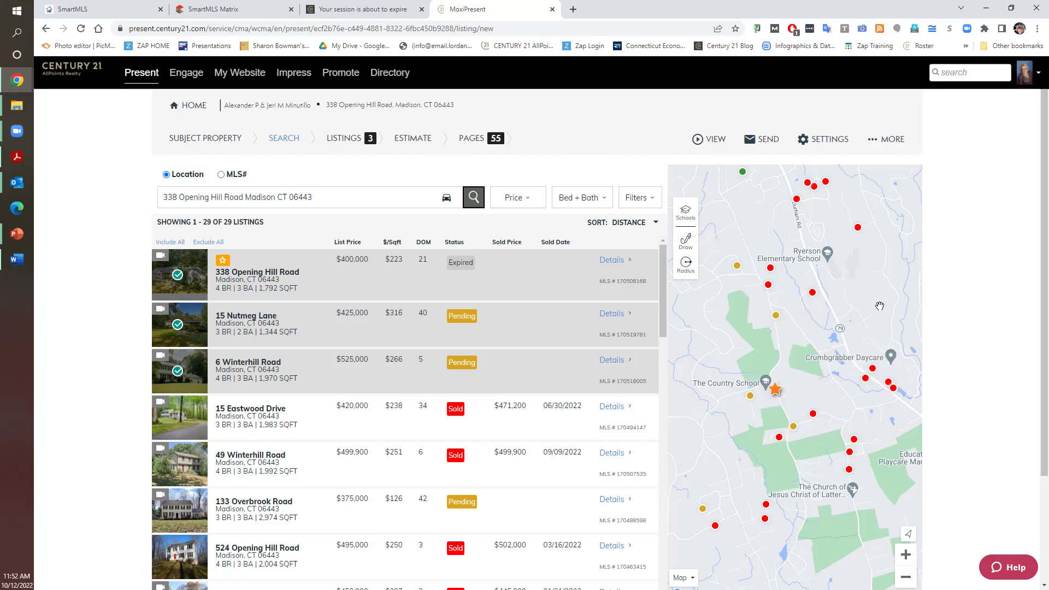
{"action": "left_click", "coordinate": [778, 439]}
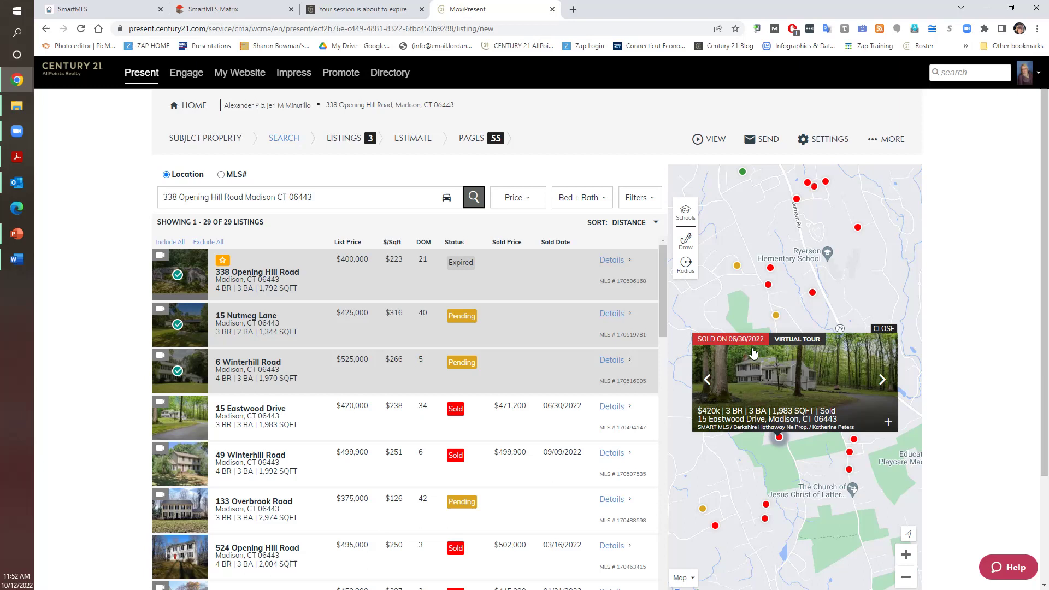
{"action": "left_click", "coordinate": [801, 370]}
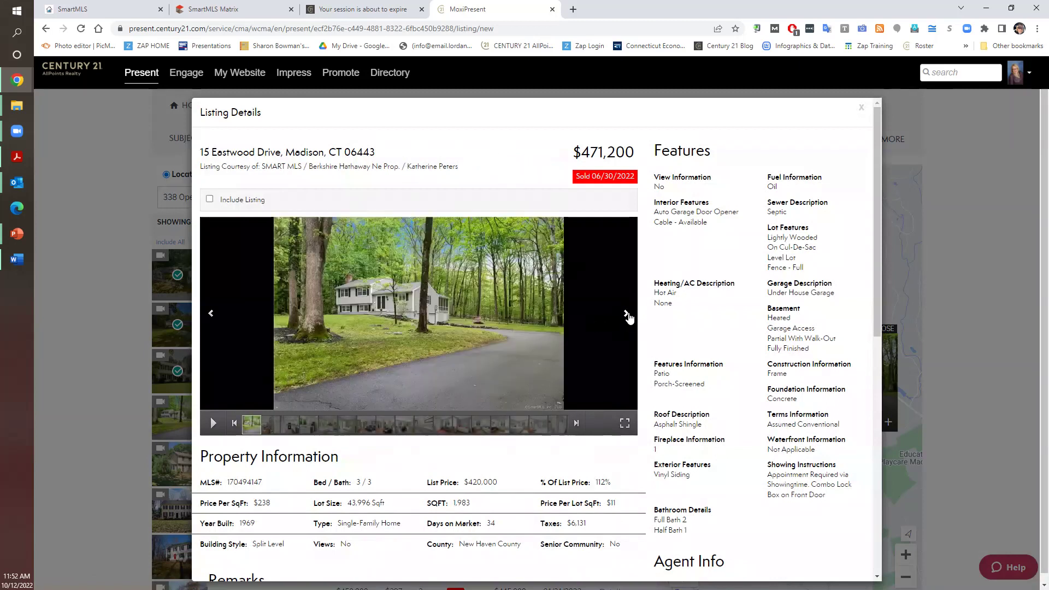
{"action": "left_click", "coordinate": [627, 314]}
{"action": "left_click", "coordinate": [626, 315]}
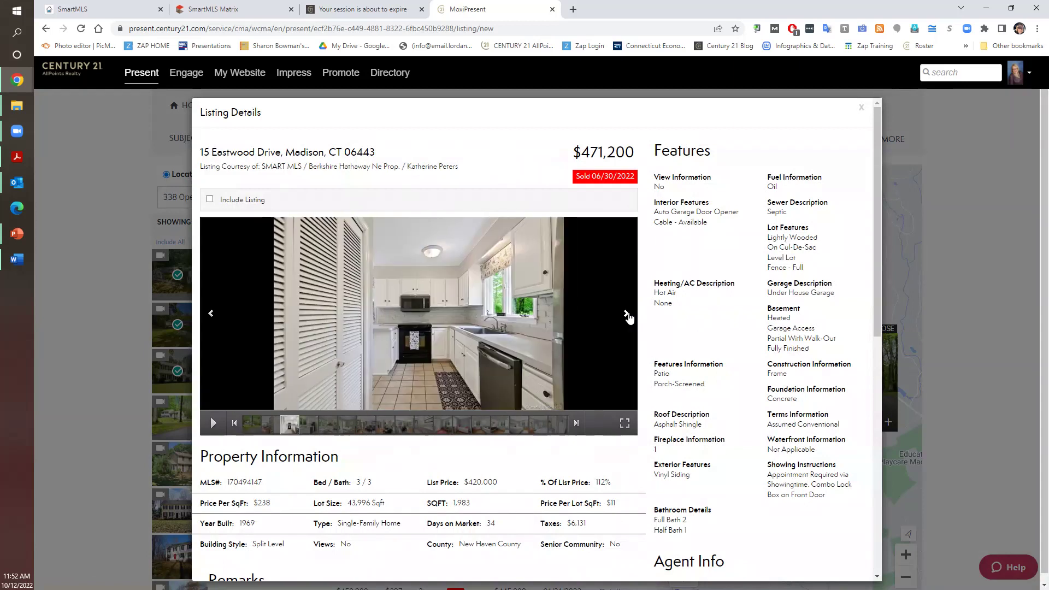
{"action": "left_click", "coordinate": [627, 314]}
{"action": "left_click", "coordinate": [626, 314]}
{"action": "left_click", "coordinate": [627, 315]}
{"action": "left_click", "coordinate": [627, 314]}
{"action": "left_click", "coordinate": [627, 314]}
{"action": "left_click", "coordinate": [627, 314]}
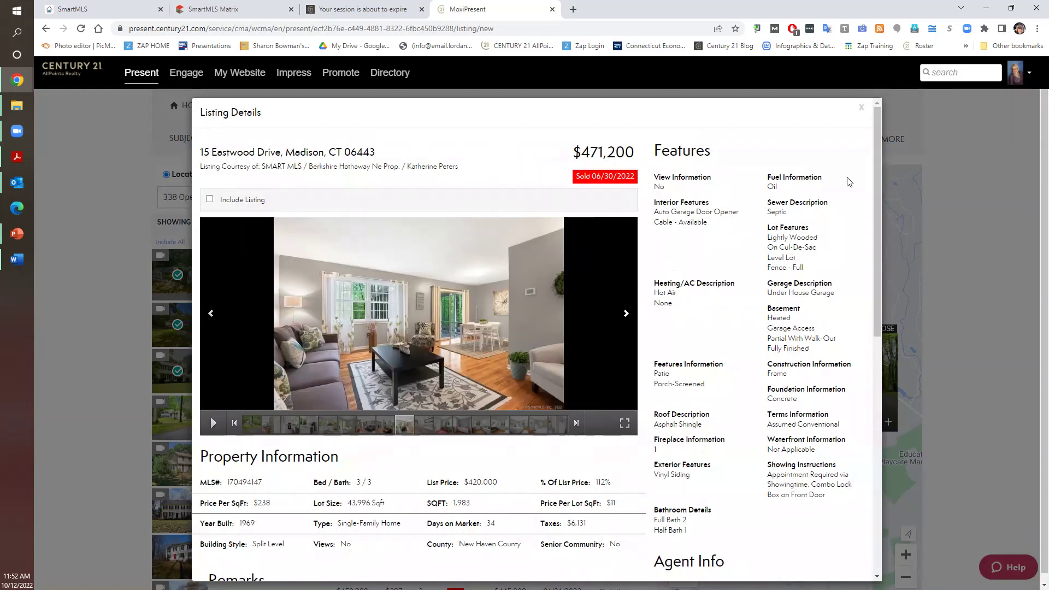
{"action": "left_click", "coordinate": [862, 108]}
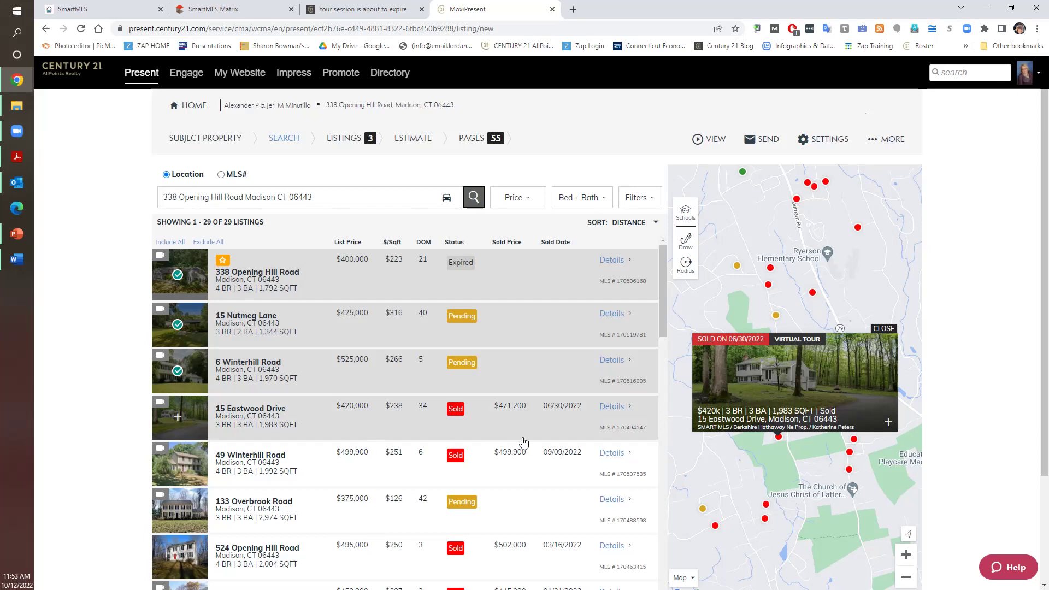
{"action": "left_click", "coordinate": [178, 417]}
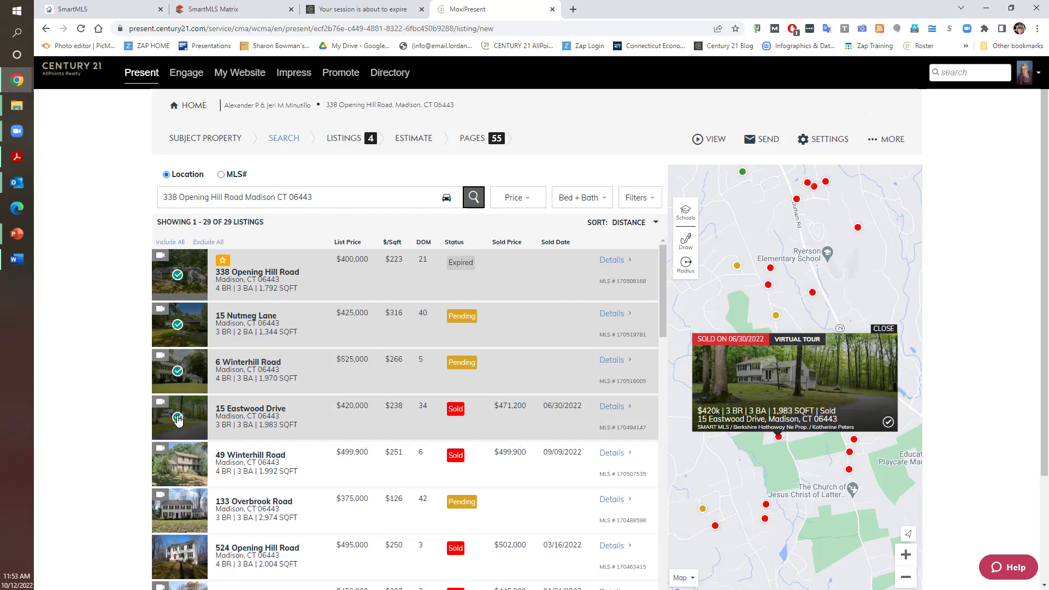
{"action": "left_click", "coordinate": [251, 459]}
{"action": "left_click", "coordinate": [251, 459]}
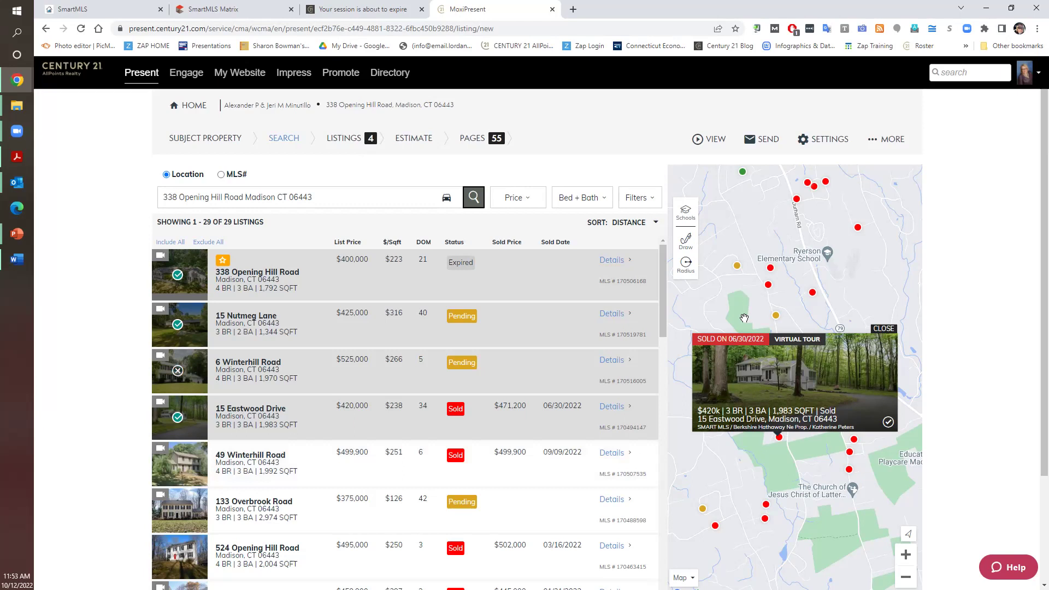
{"action": "mouse_move", "coordinate": [776, 382]}
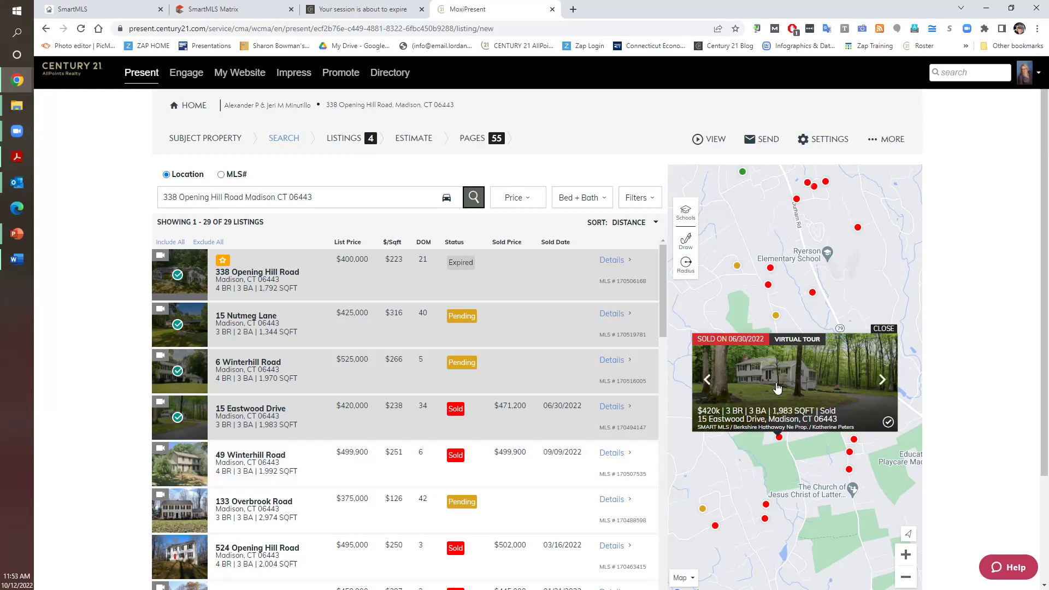
{"action": "left_click", "coordinate": [884, 382]}
{"action": "left_click", "coordinate": [884, 382]}
{"action": "left_click", "coordinate": [884, 382]}
{"action": "left_click", "coordinate": [884, 383]}
{"action": "left_click", "coordinate": [884, 383]}
{"action": "left_click", "coordinate": [884, 382]}
{"action": "left_click", "coordinate": [884, 383]}
{"action": "left_click", "coordinate": [884, 383]}
{"action": "left_click", "coordinate": [885, 330]}
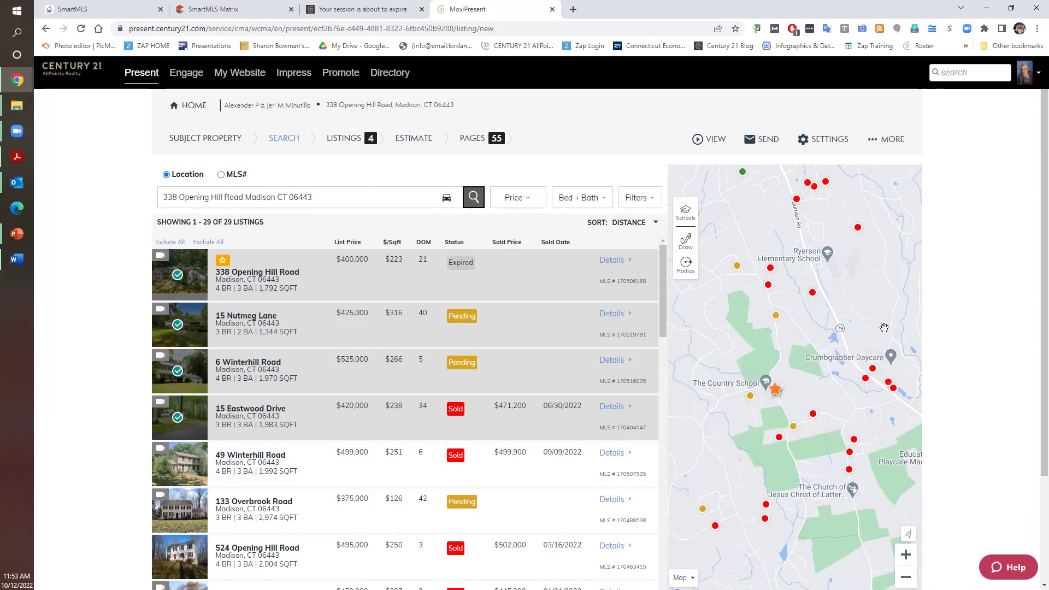
{"action": "left_click", "coordinate": [181, 470]}
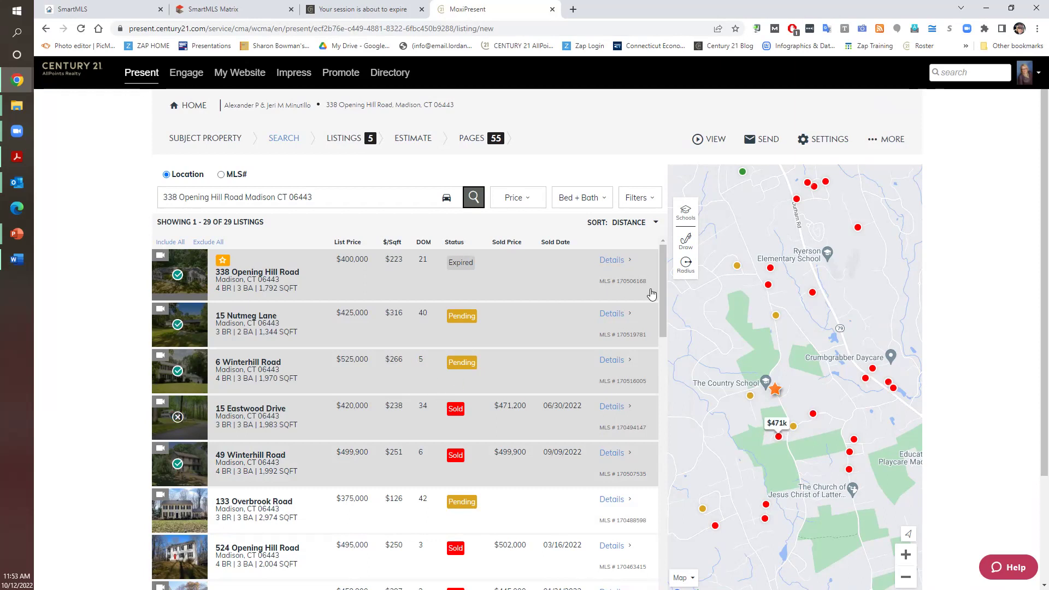
{"action": "scroll", "coordinate": [656, 348], "scroll_direction": "down", "scroll_amount": 4}
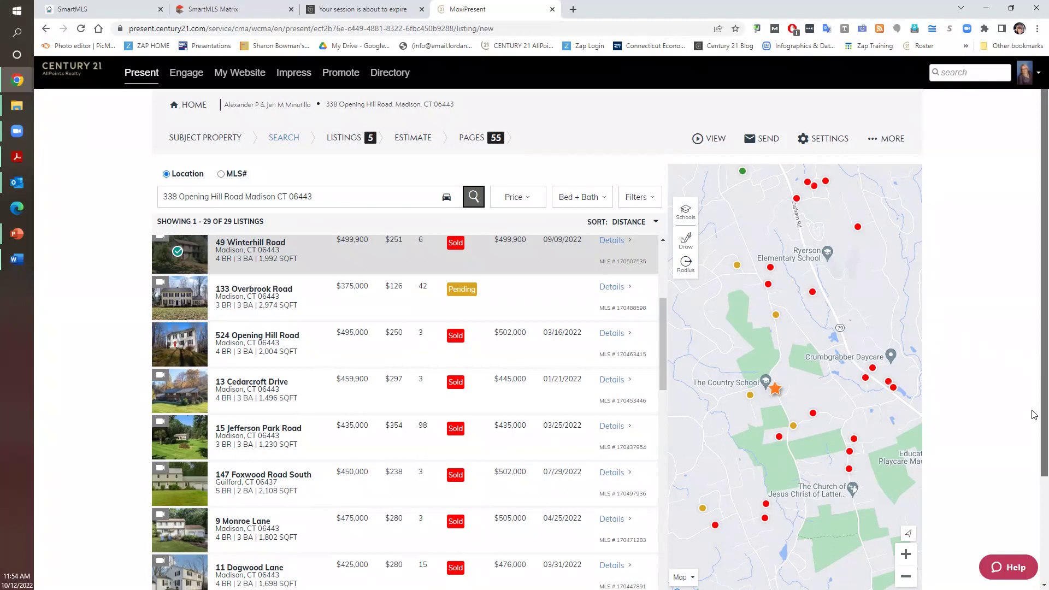
{"action": "scroll", "coordinate": [1035, 423], "scroll_direction": "down", "scroll_amount": 2}
{"action": "scroll", "coordinate": [1035, 424], "scroll_direction": "down", "scroll_amount": 1}
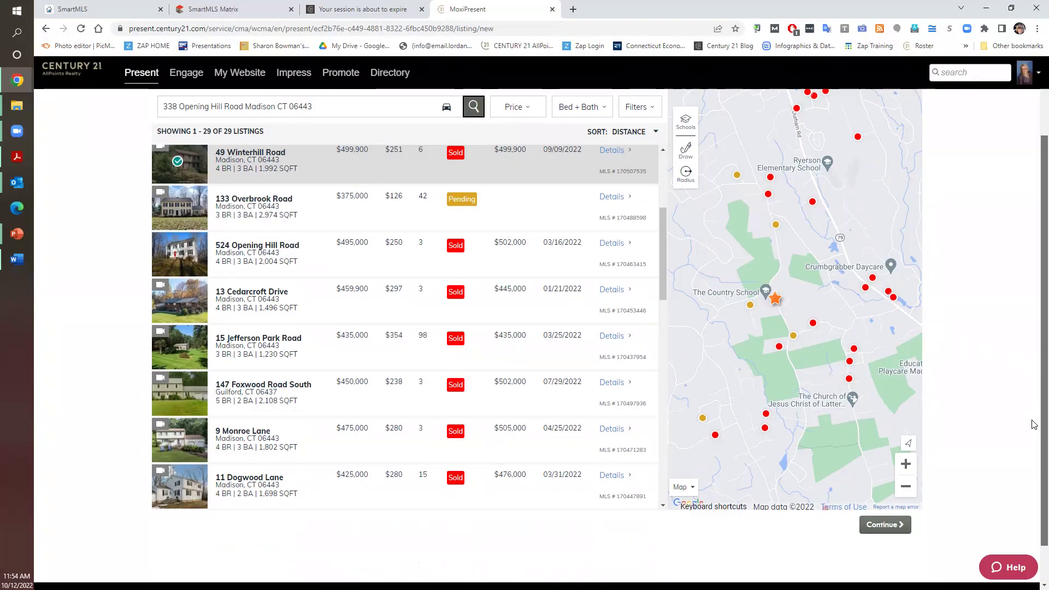
{"action": "scroll", "coordinate": [1034, 404], "scroll_direction": "up", "scroll_amount": 1}
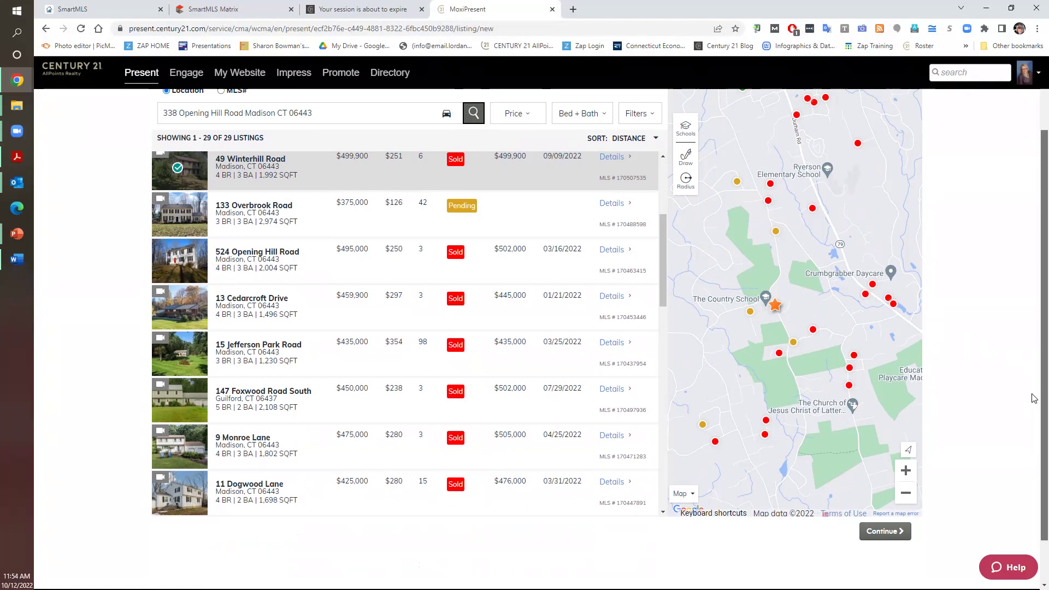
{"action": "scroll", "coordinate": [1035, 398], "scroll_direction": "up", "scroll_amount": 3}
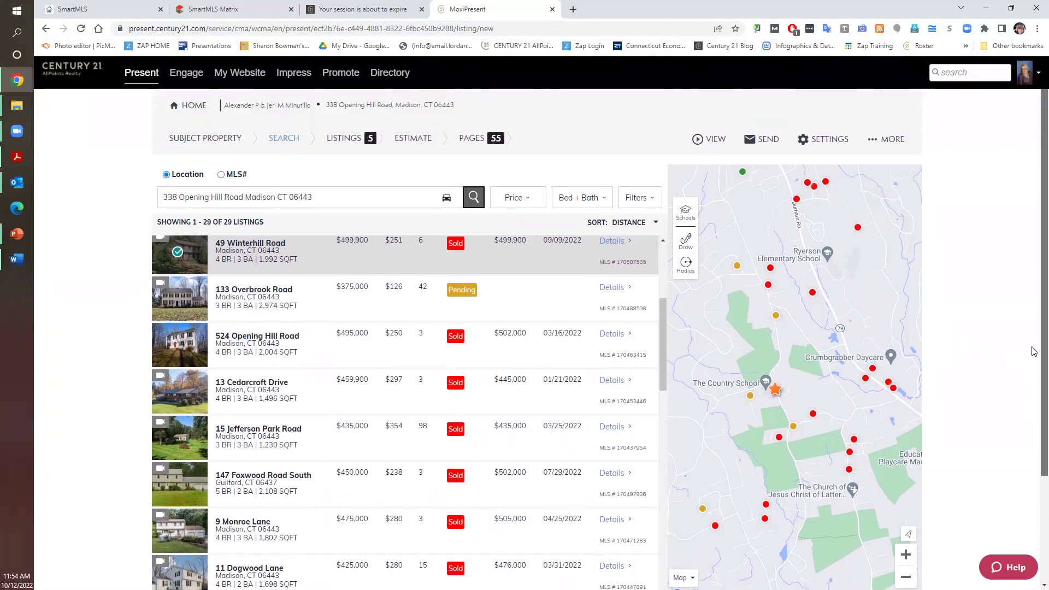
{"action": "scroll", "coordinate": [1035, 369], "scroll_direction": "down", "scroll_amount": 1}
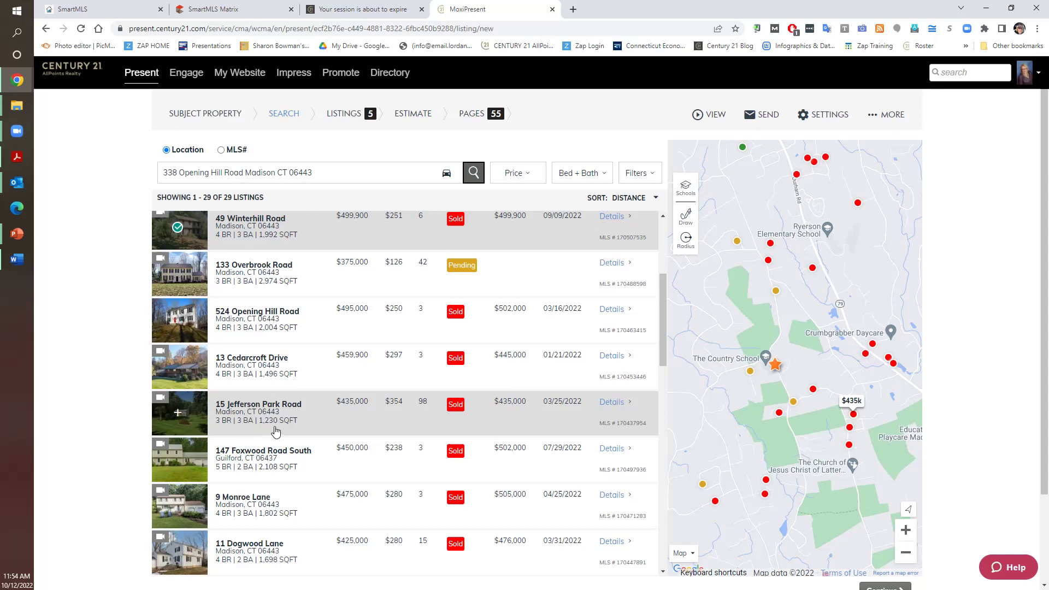
{"action": "left_click", "coordinate": [276, 431]}
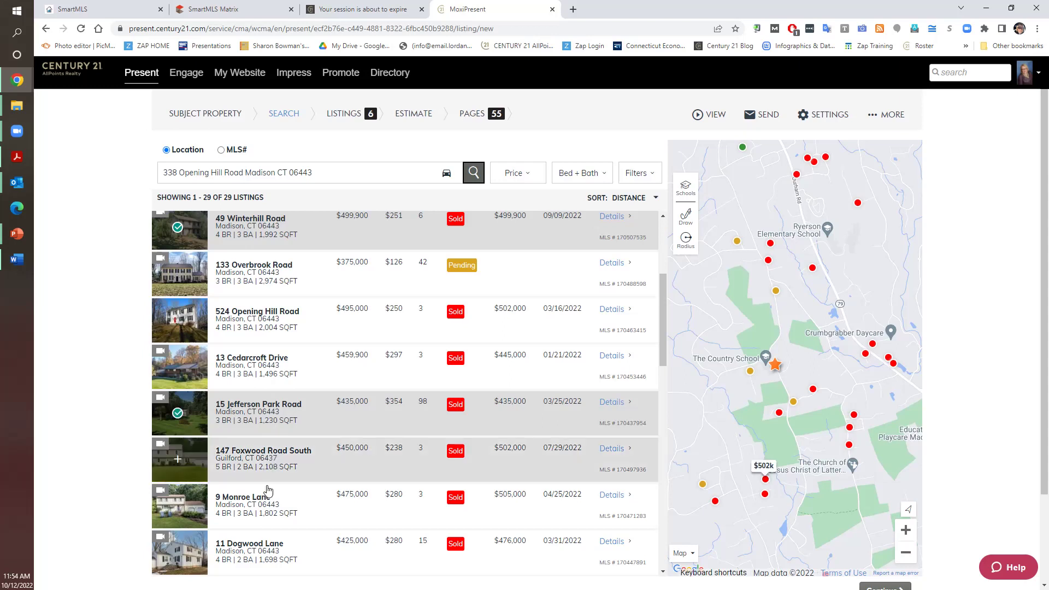
{"action": "left_click", "coordinate": [178, 555]}
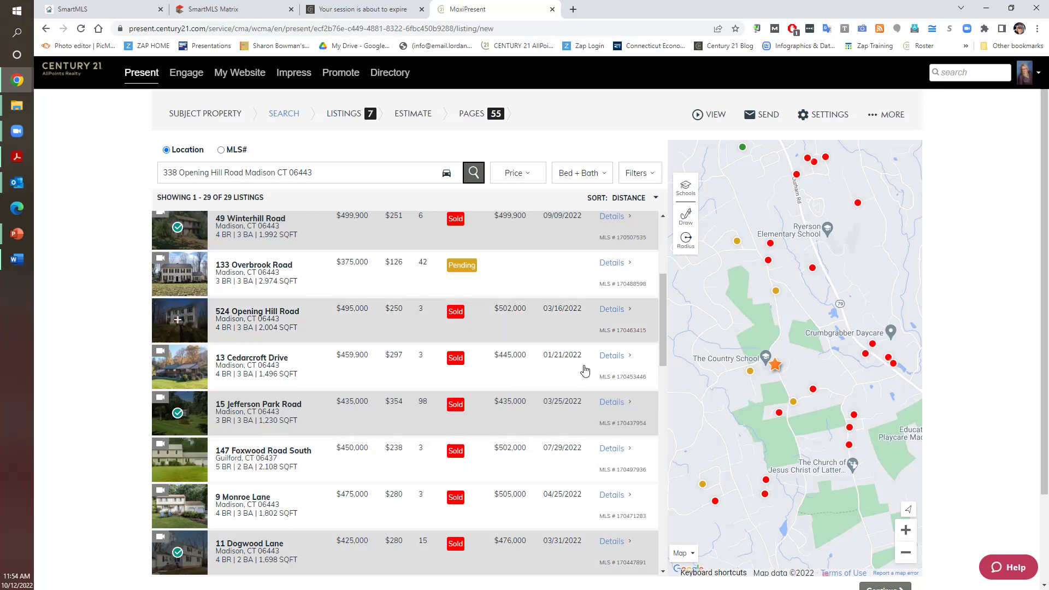
{"action": "scroll", "coordinate": [663, 376], "scroll_direction": "down", "scroll_amount": 1}
{"action": "scroll", "coordinate": [663, 376], "scroll_direction": "down", "scroll_amount": 4}
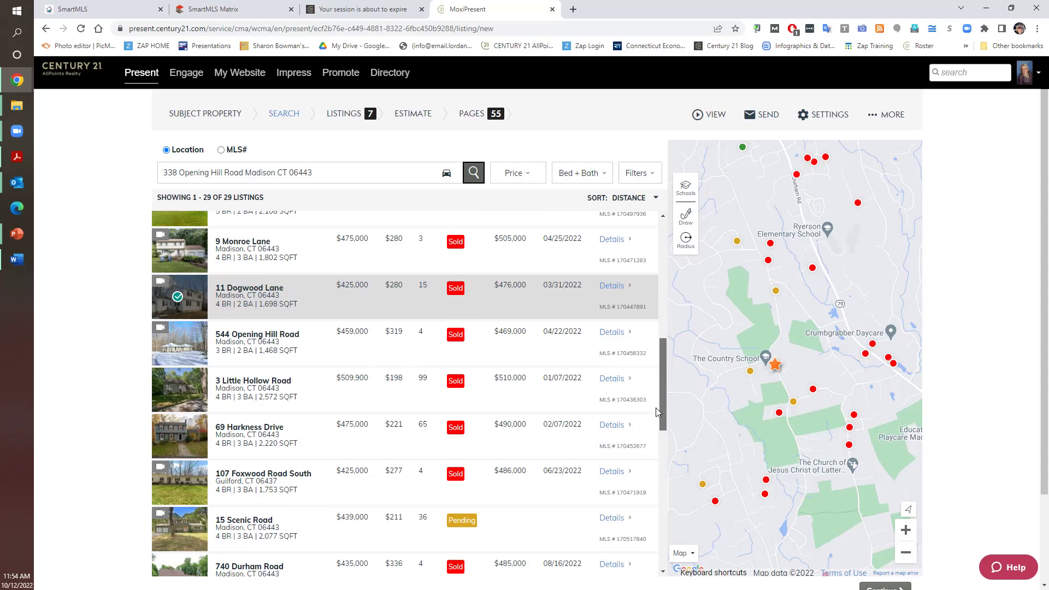
{"action": "scroll", "coordinate": [656, 407], "scroll_direction": "down", "scroll_amount": 2}
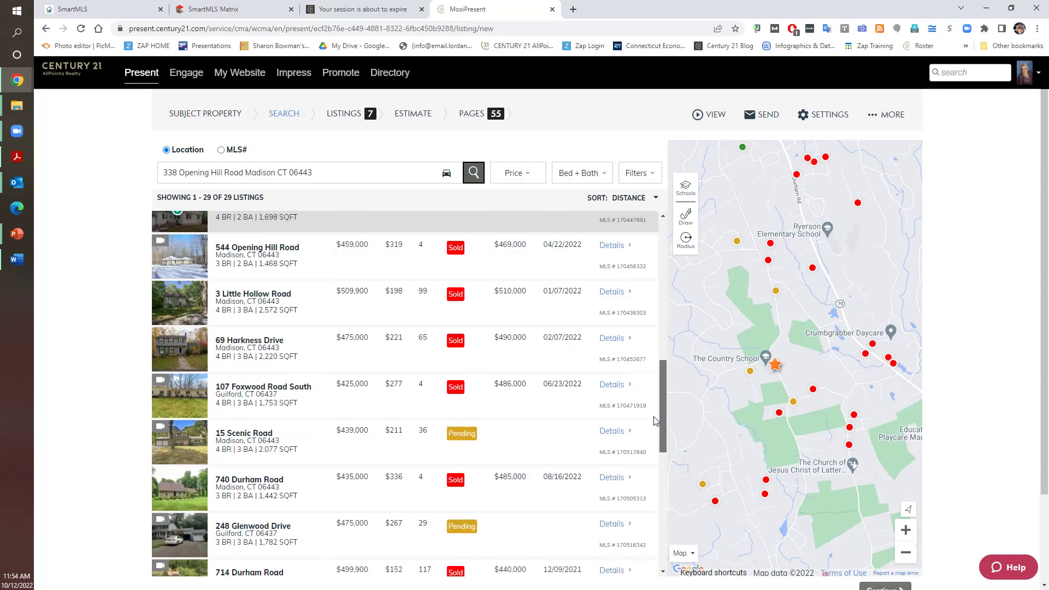
{"action": "scroll", "coordinate": [656, 421], "scroll_direction": "down", "scroll_amount": 1}
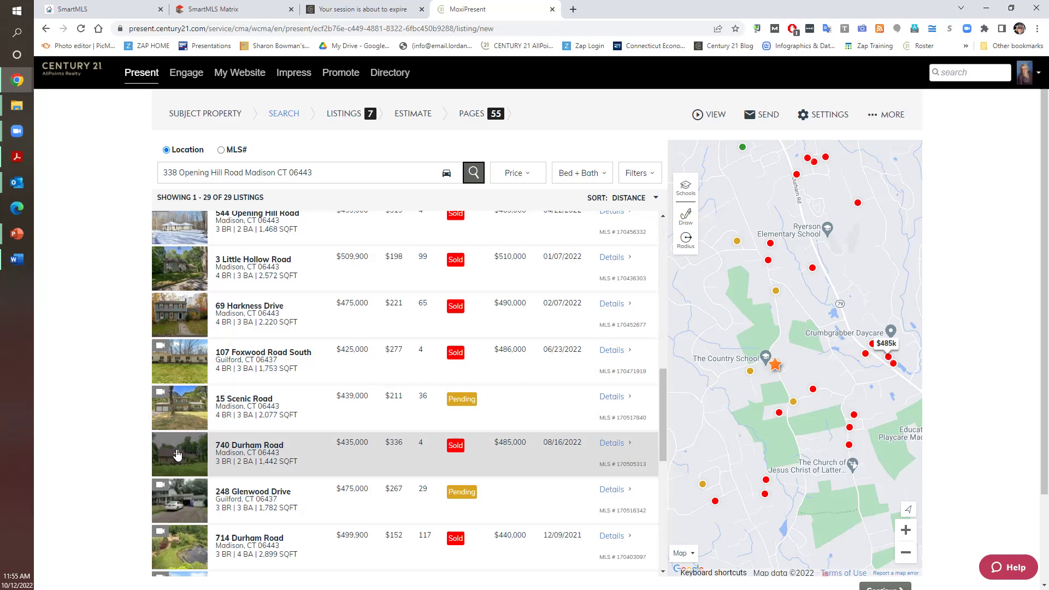
{"action": "left_click", "coordinate": [177, 455]}
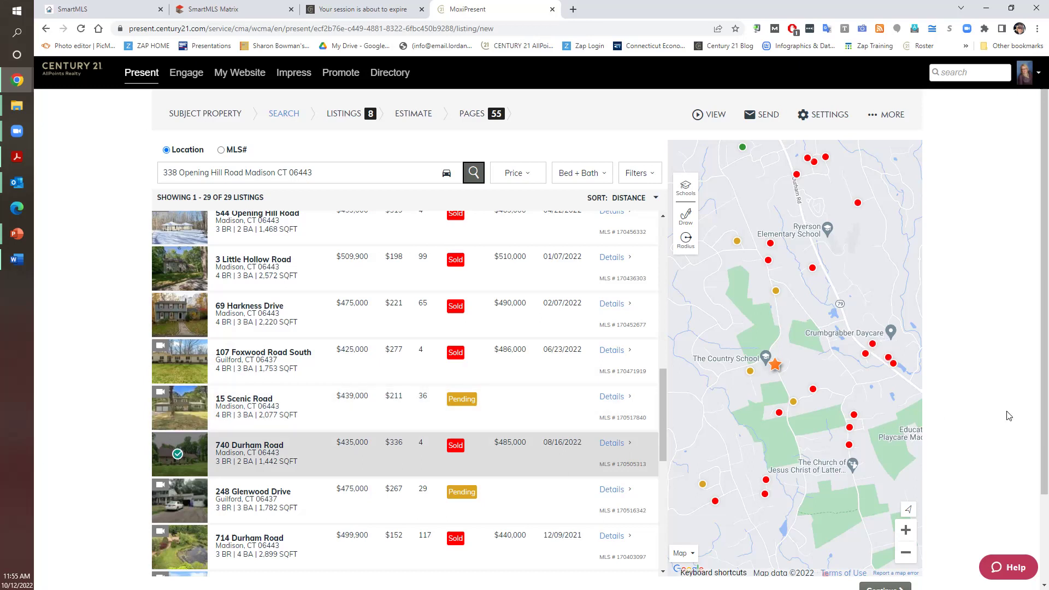
{"action": "scroll", "coordinate": [1035, 459], "scroll_direction": "down", "scroll_amount": 2}
{"action": "scroll", "coordinate": [1035, 470], "scroll_direction": "down", "scroll_amount": 2}
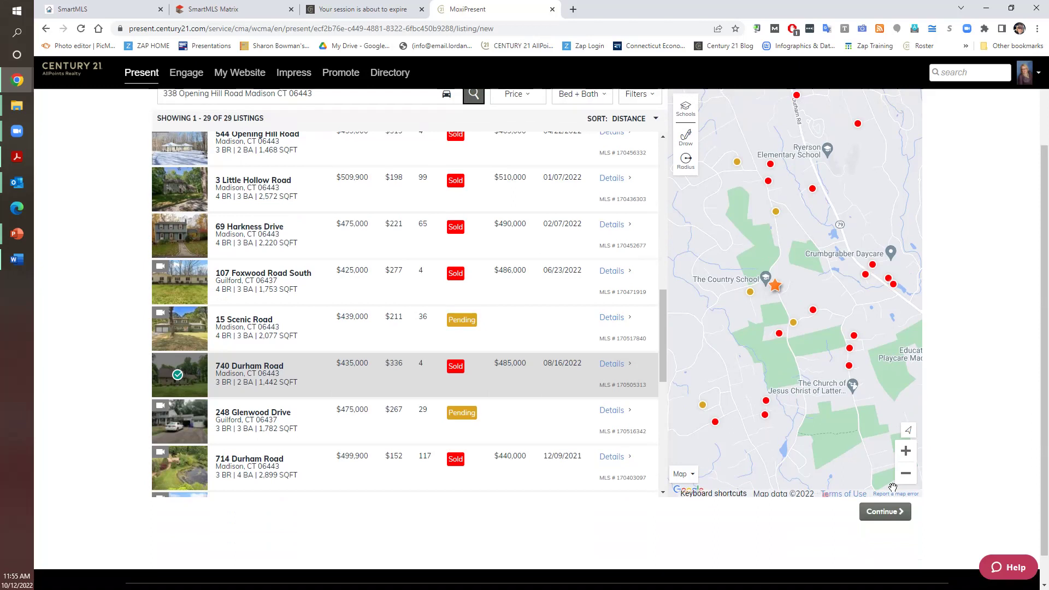
{"action": "left_click", "coordinate": [885, 511]}
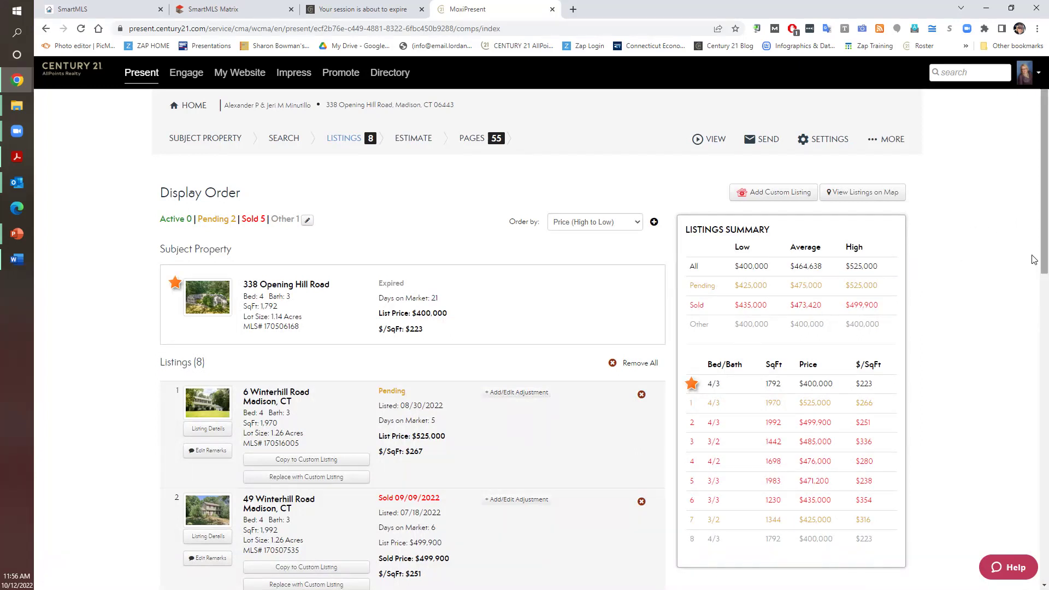
{"action": "scroll", "coordinate": [1035, 279], "scroll_direction": "down", "scroll_amount": 2}
{"action": "scroll", "coordinate": [1034, 294], "scroll_direction": "down", "scroll_amount": 6}
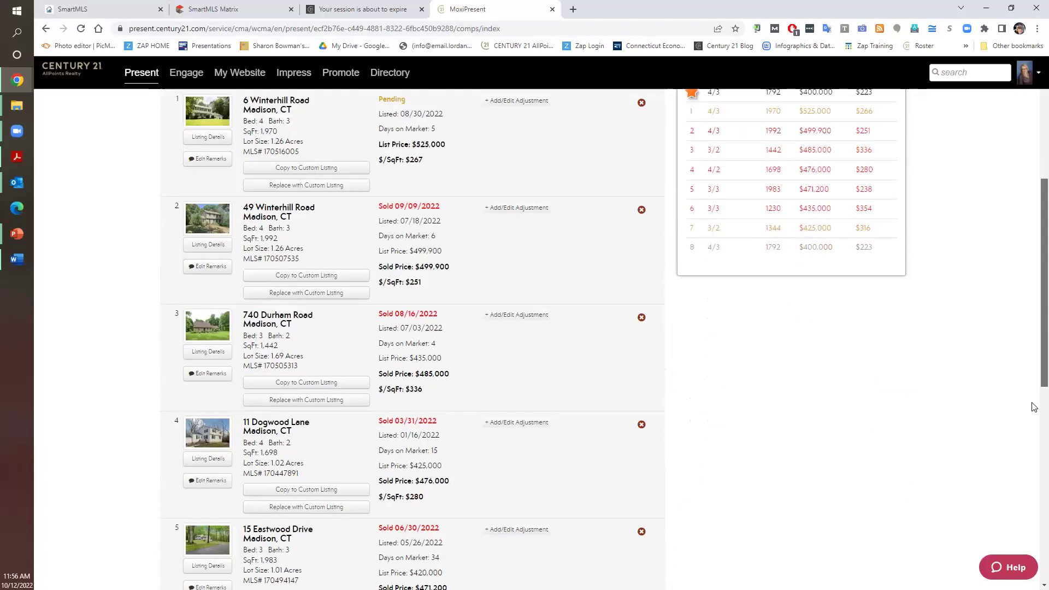
{"action": "scroll", "coordinate": [1034, 446], "scroll_direction": "down", "scroll_amount": 7}
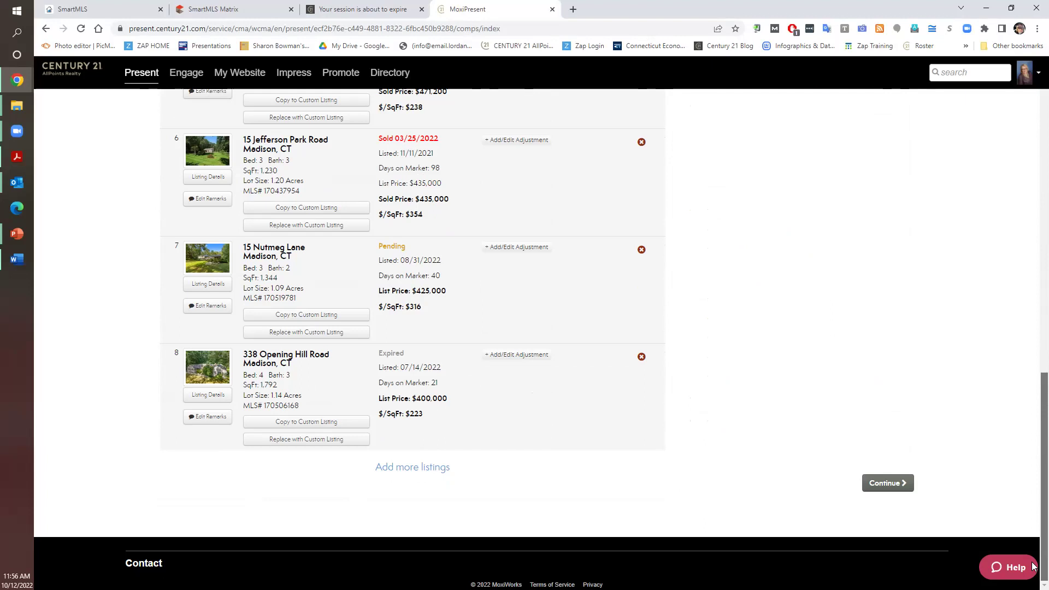
{"action": "scroll", "coordinate": [1035, 523], "scroll_direction": "up", "scroll_amount": 4}
{"action": "scroll", "coordinate": [1035, 523], "scroll_direction": "down", "scroll_amount": 3}
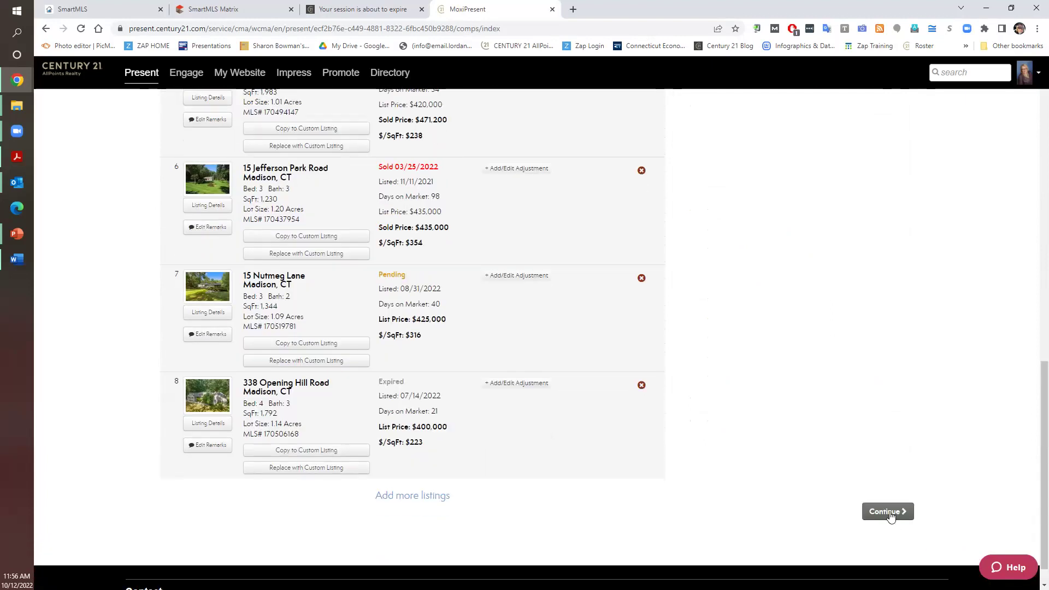
Continue to the Estimate page, then return to the SEARCH step via the breadcrumb
{"action": "left_click", "coordinate": [890, 514]}
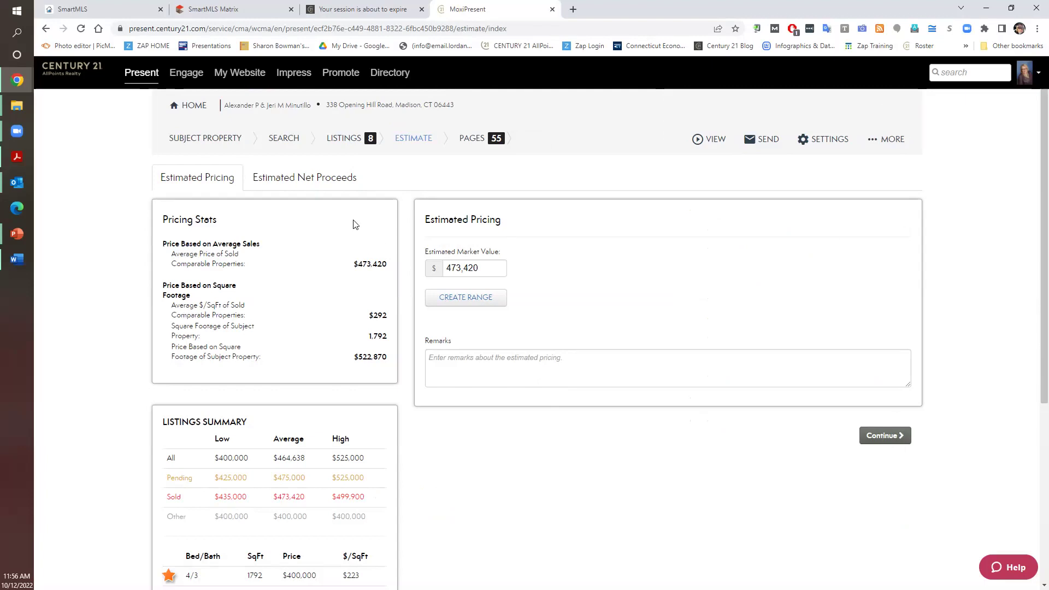
{"action": "left_click", "coordinate": [284, 140]}
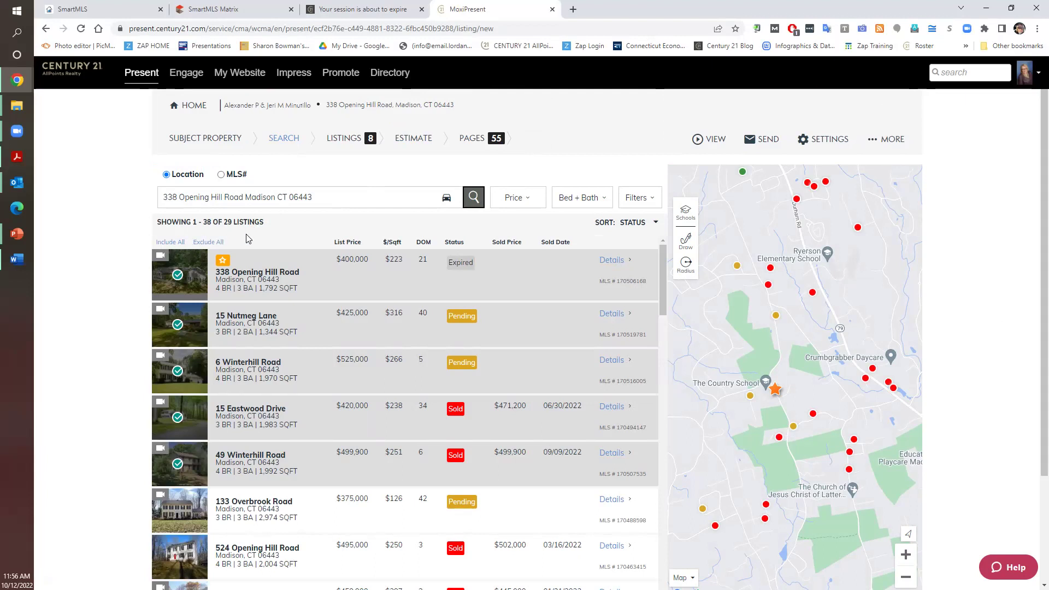
Pick a different SORT option and scroll the results to check which comparables are chosen
{"action": "left_click", "coordinate": [647, 224]}
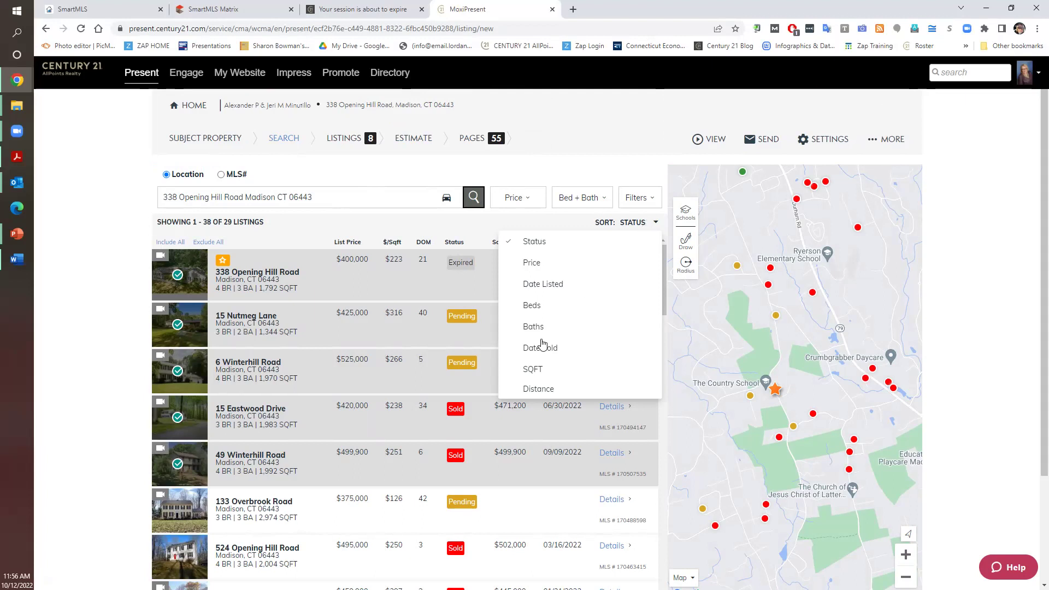
{"action": "left_click", "coordinate": [537, 389]}
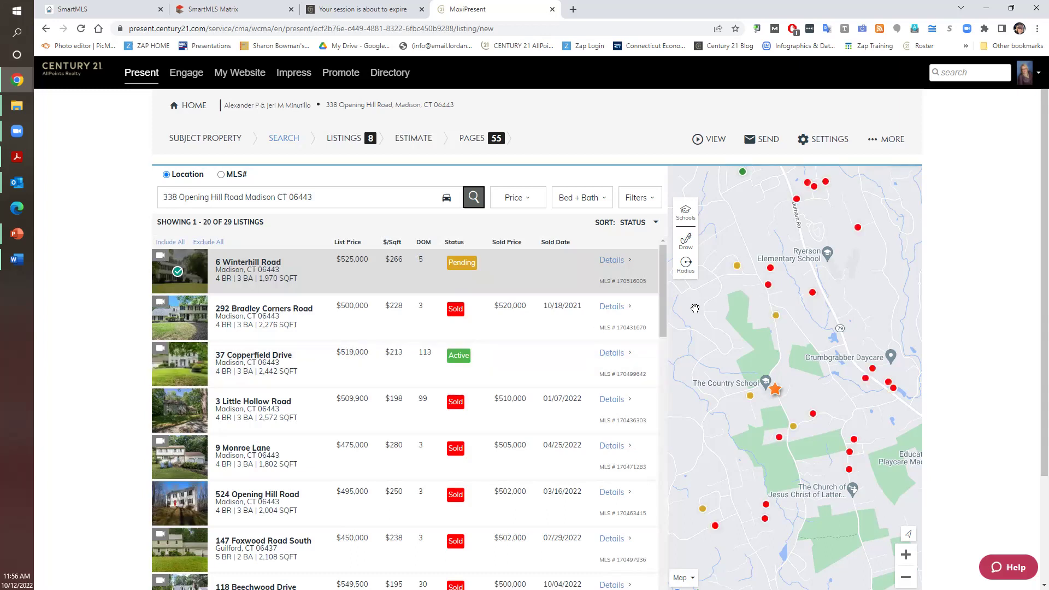
{"action": "scroll", "coordinate": [662, 316], "scroll_direction": "down", "scroll_amount": 3}
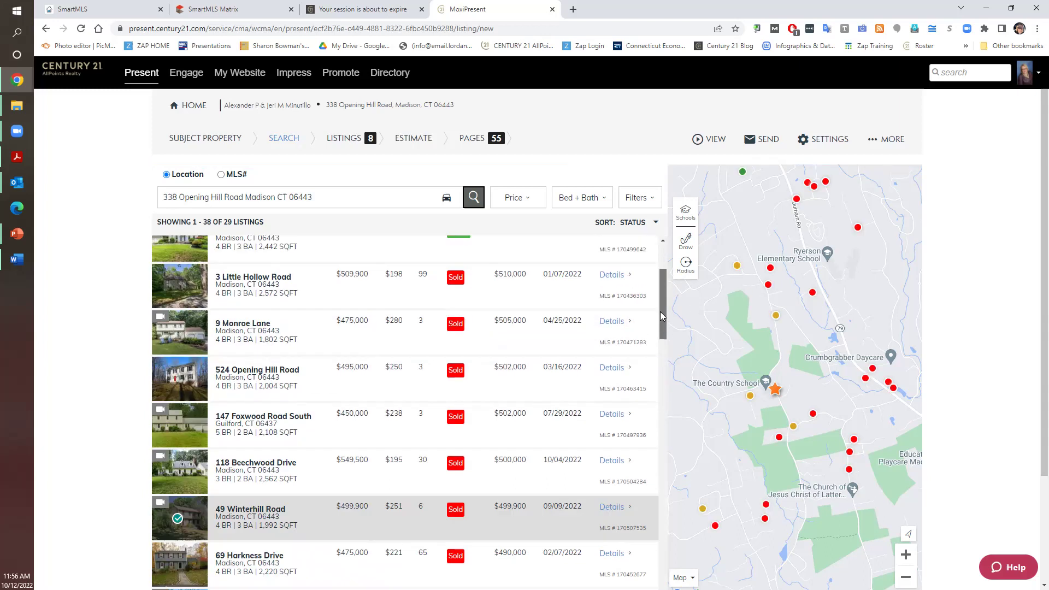
{"action": "left_click_drag", "start_coordinate": [661, 316], "coordinate": [660, 284]}
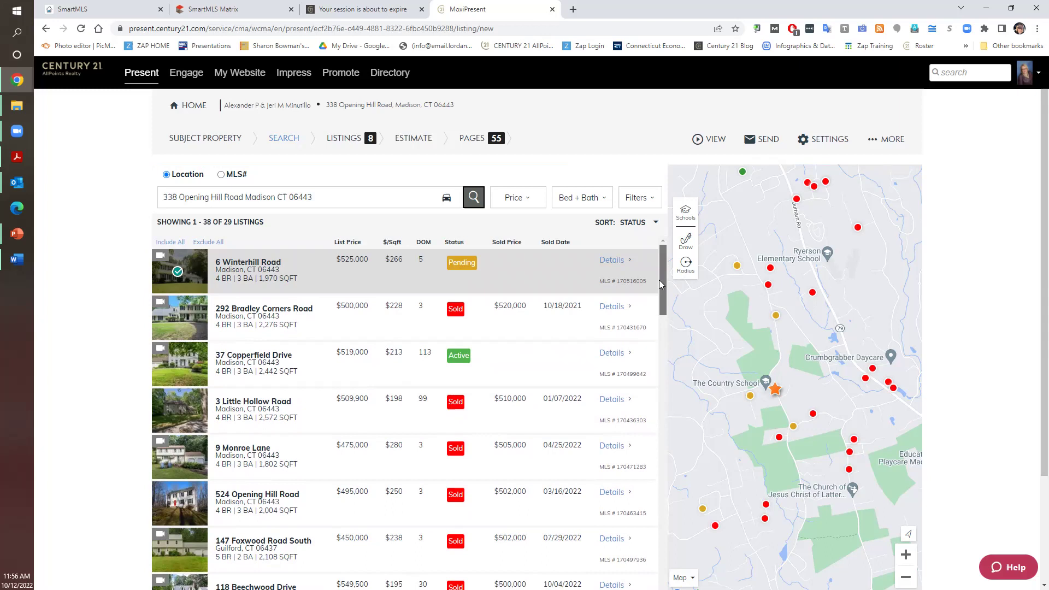
{"action": "scroll", "coordinate": [651, 344], "scroll_direction": "down", "scroll_amount": 5}
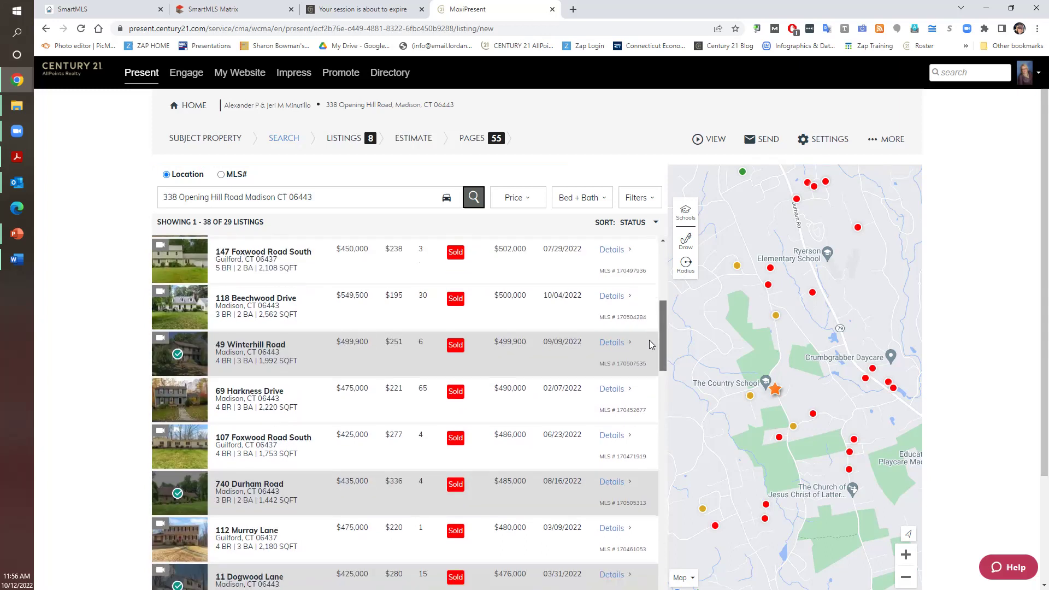
{"action": "scroll", "coordinate": [652, 344], "scroll_direction": "down", "scroll_amount": 2}
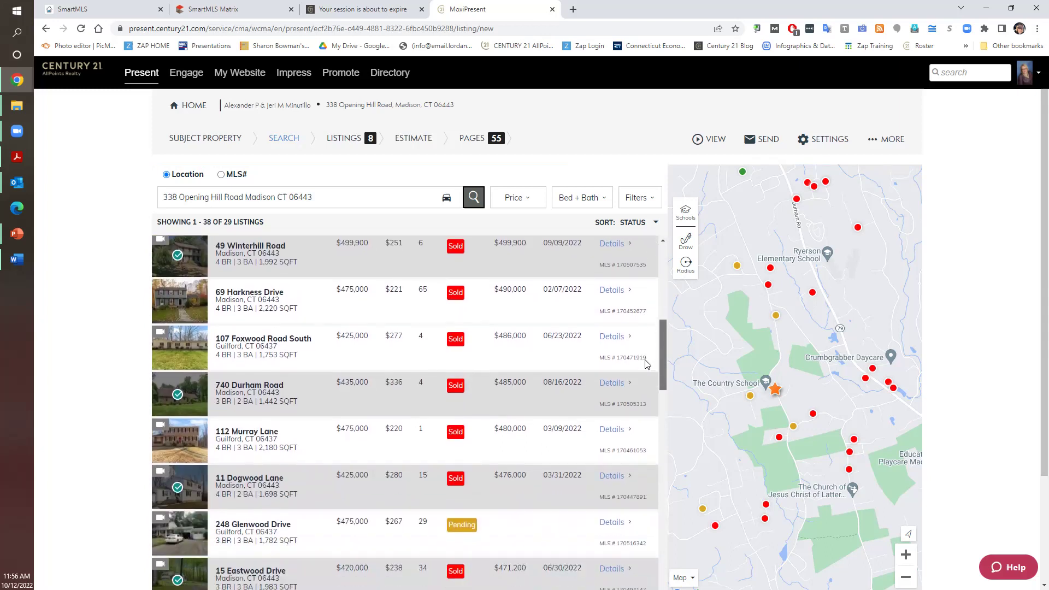
{"action": "scroll", "coordinate": [644, 364], "scroll_direction": "down", "scroll_amount": 4}
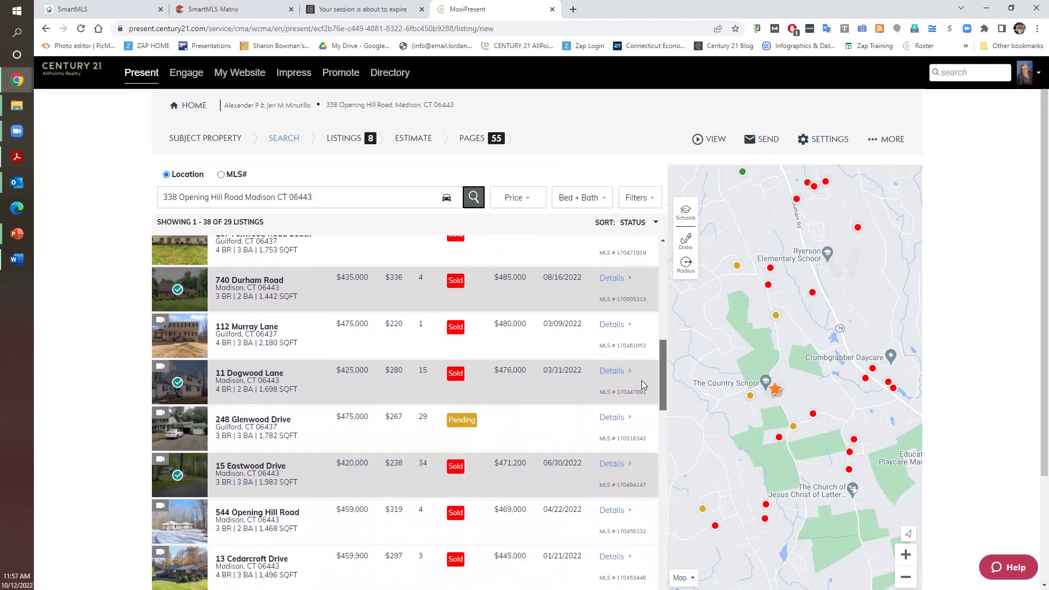
{"action": "scroll", "coordinate": [641, 417], "scroll_direction": "down", "scroll_amount": 10}
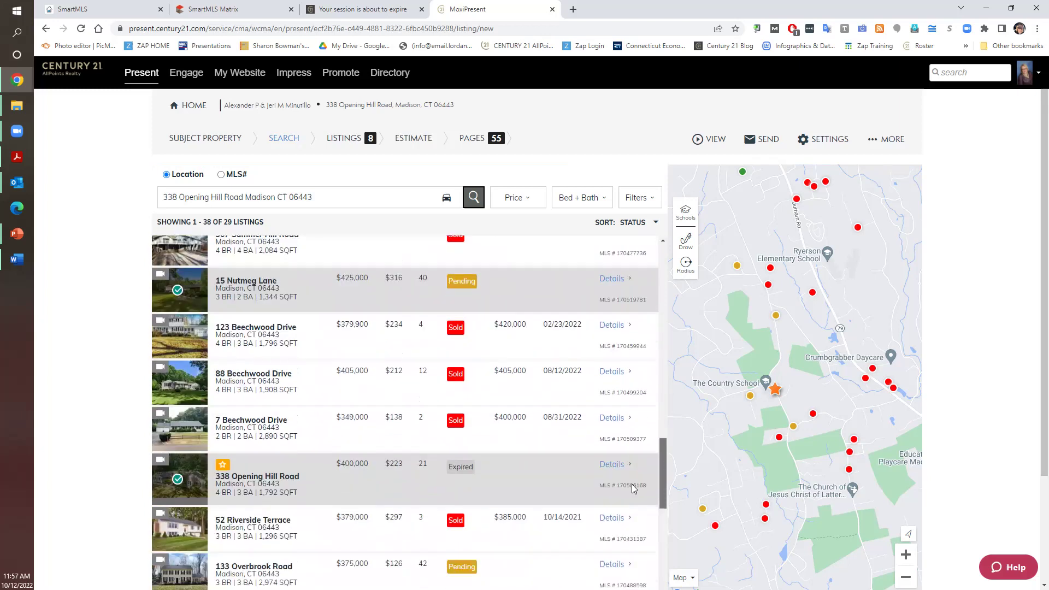
{"action": "scroll", "coordinate": [630, 521], "scroll_direction": "up", "scroll_amount": 3}
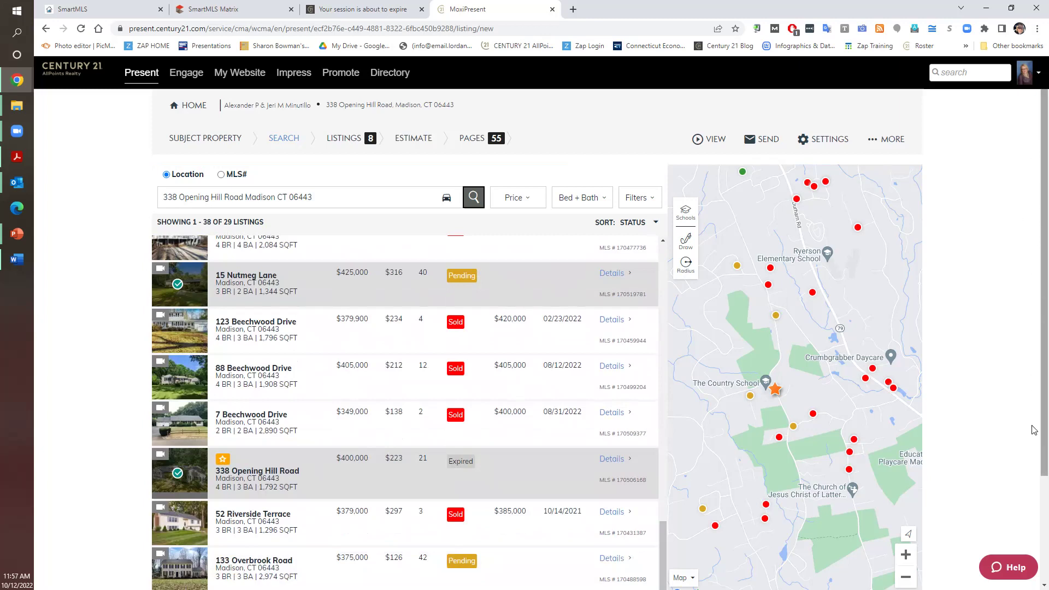
{"action": "scroll", "coordinate": [1034, 355], "scroll_direction": "down", "scroll_amount": 2}
{"action": "scroll", "coordinate": [1034, 306], "scroll_direction": "up", "scroll_amount": 2}
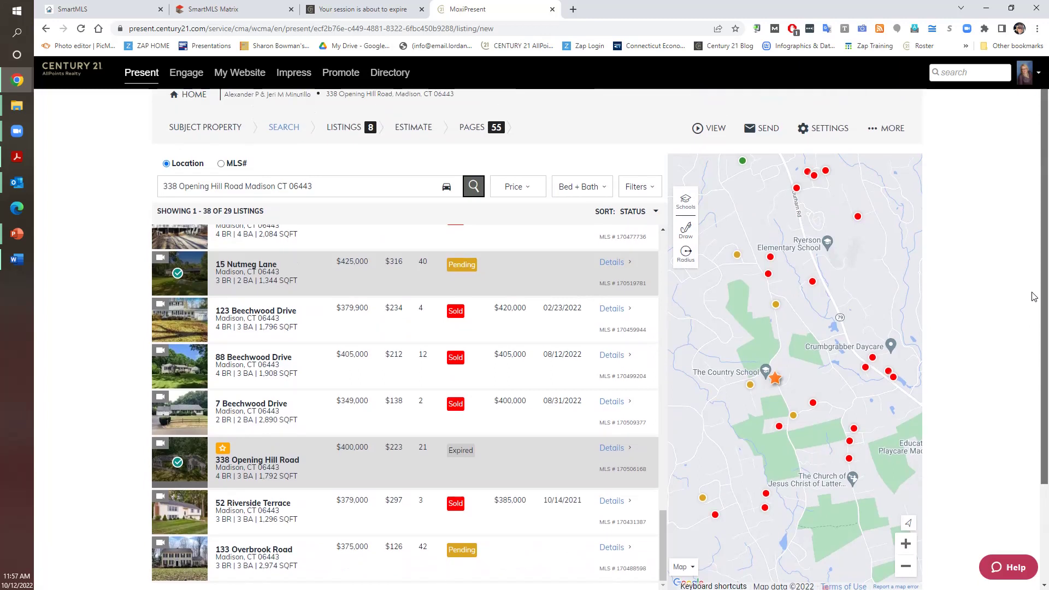
{"action": "scroll", "coordinate": [1030, 273], "scroll_direction": "up", "scroll_amount": 1}
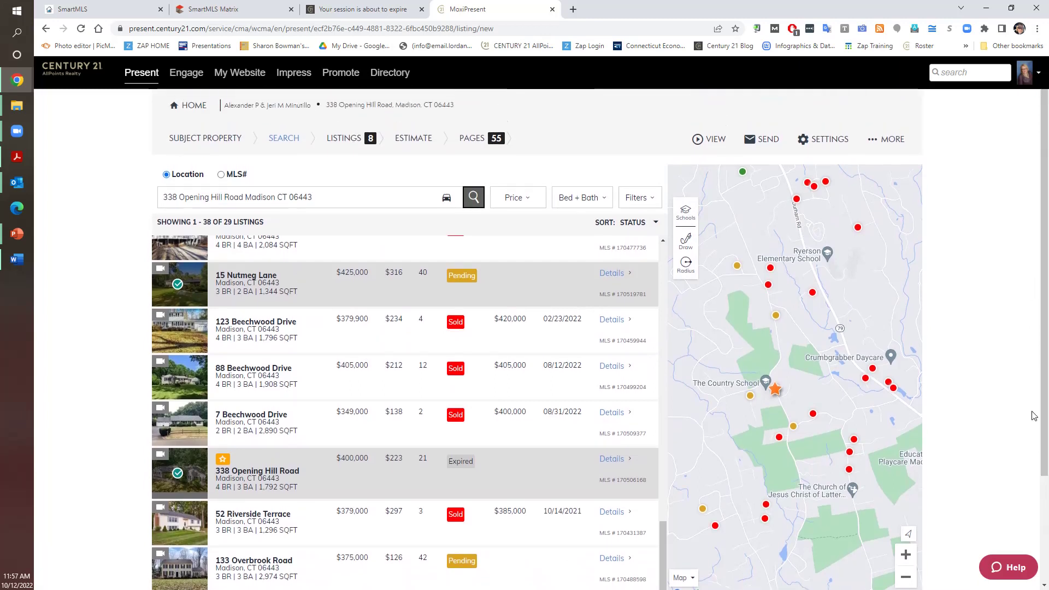
{"action": "scroll", "coordinate": [1034, 450], "scroll_direction": "down", "scroll_amount": 1}
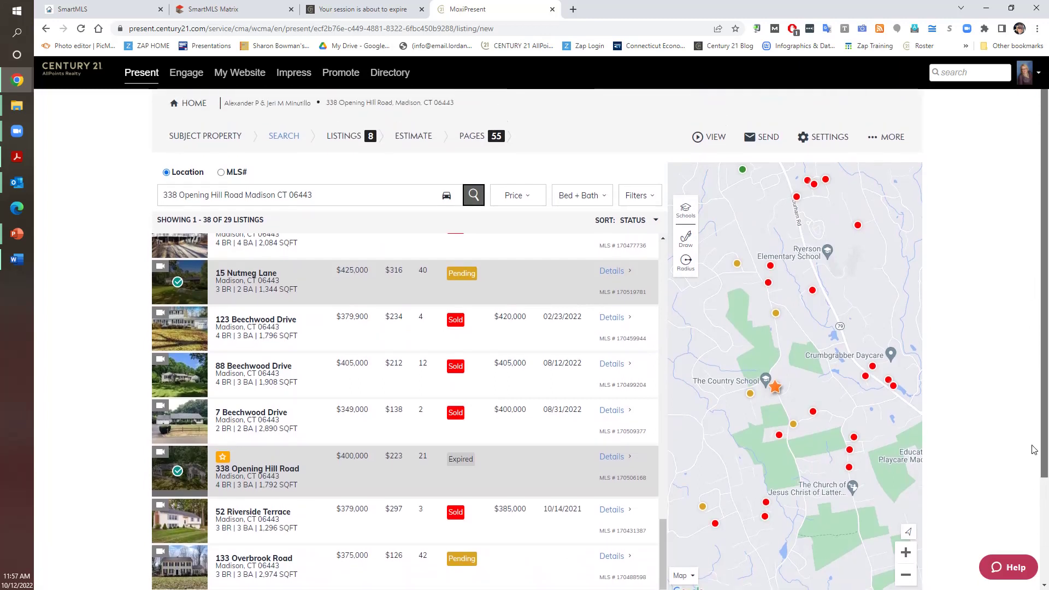
{"action": "scroll", "coordinate": [1035, 524], "scroll_direction": "down", "scroll_amount": 3}
{"action": "left_click", "coordinate": [887, 484]}
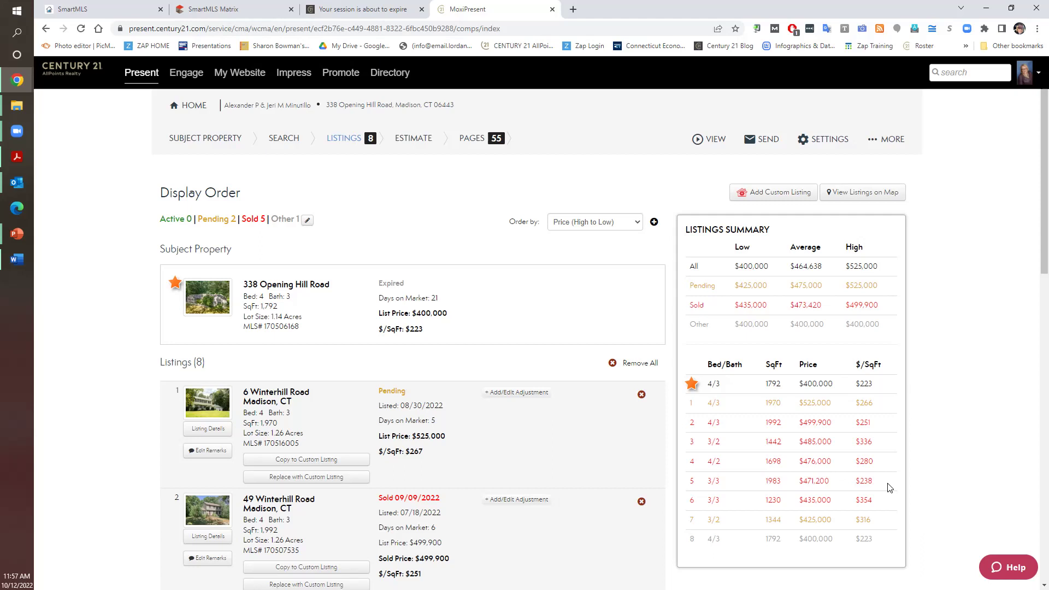
{"action": "left_click", "coordinate": [865, 194]}
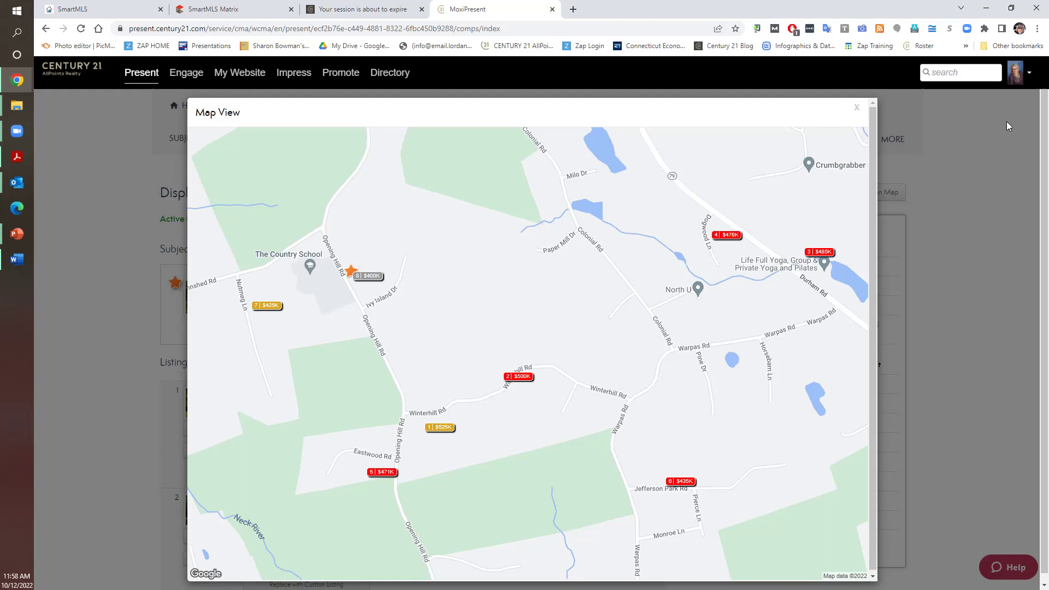
Close the listings map, continue to Estimated Pricing, and open CREATE RANGE for $473,420
{"action": "left_click", "coordinate": [857, 108]}
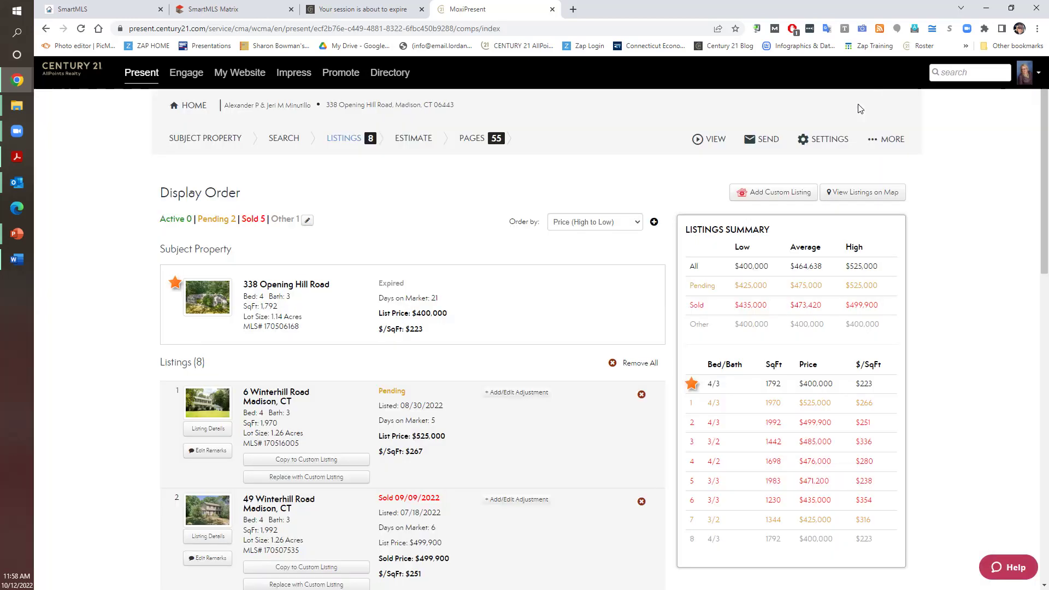
{"action": "scroll", "coordinate": [1035, 180], "scroll_direction": "down", "scroll_amount": 9}
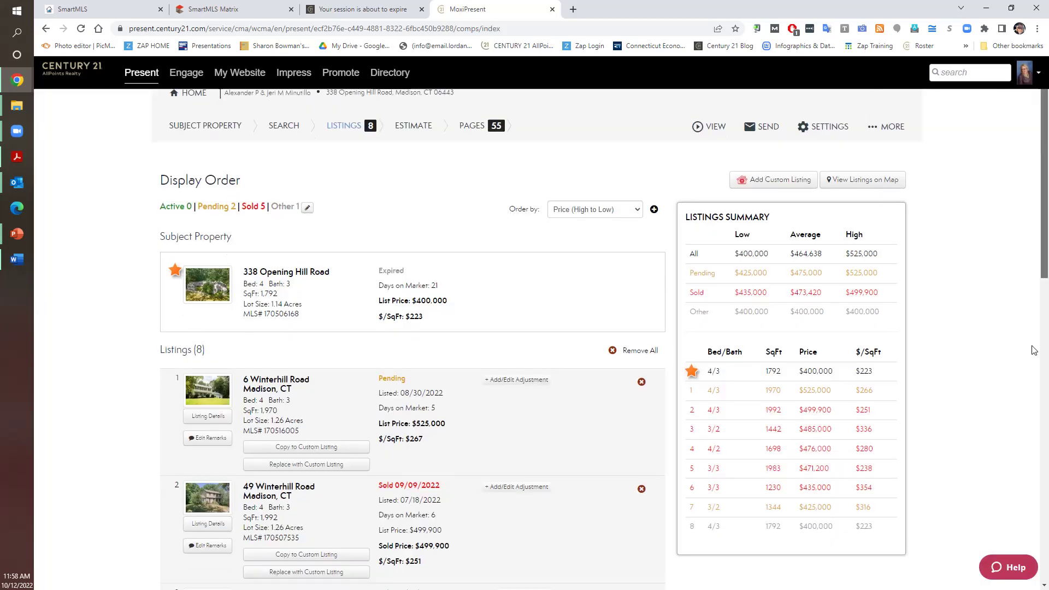
{"action": "scroll", "coordinate": [1035, 402], "scroll_direction": "down", "scroll_amount": 5}
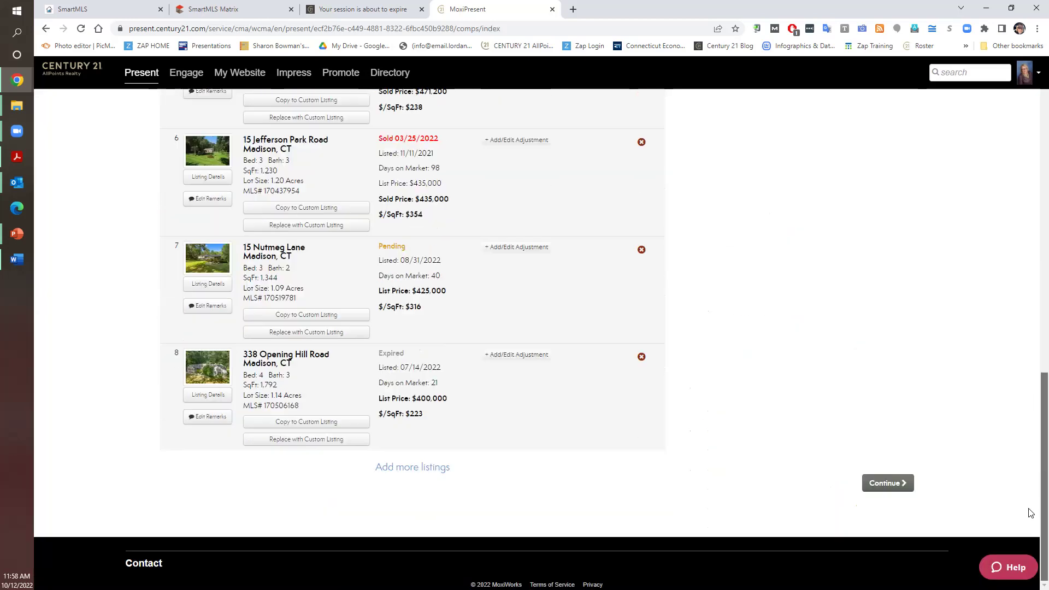
{"action": "left_click", "coordinate": [898, 484]}
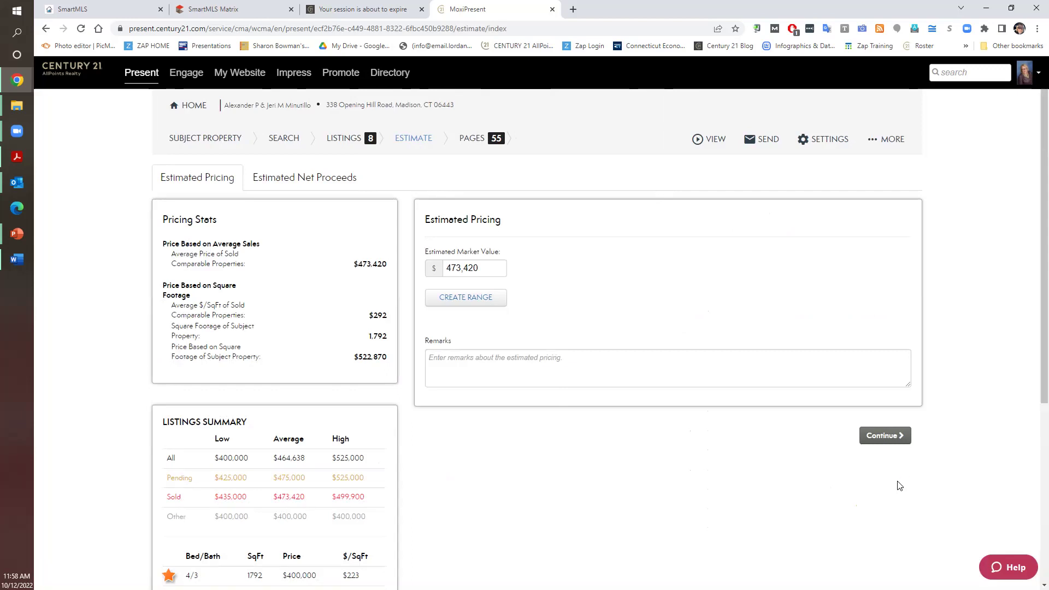
{"action": "left_click", "coordinate": [472, 304]}
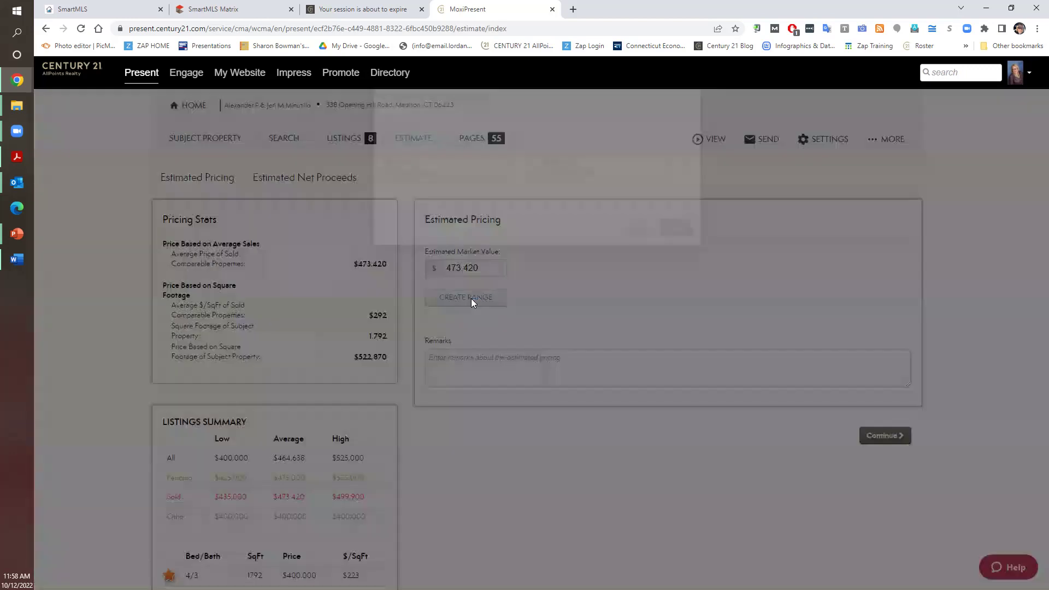
Try a market value range with a 450,000 minimum and a 480,000 maximum
{"action": "left_click", "coordinate": [436, 217]}
{"action": "left_click_drag", "start_coordinate": [436, 217], "coordinate": [405, 218]}
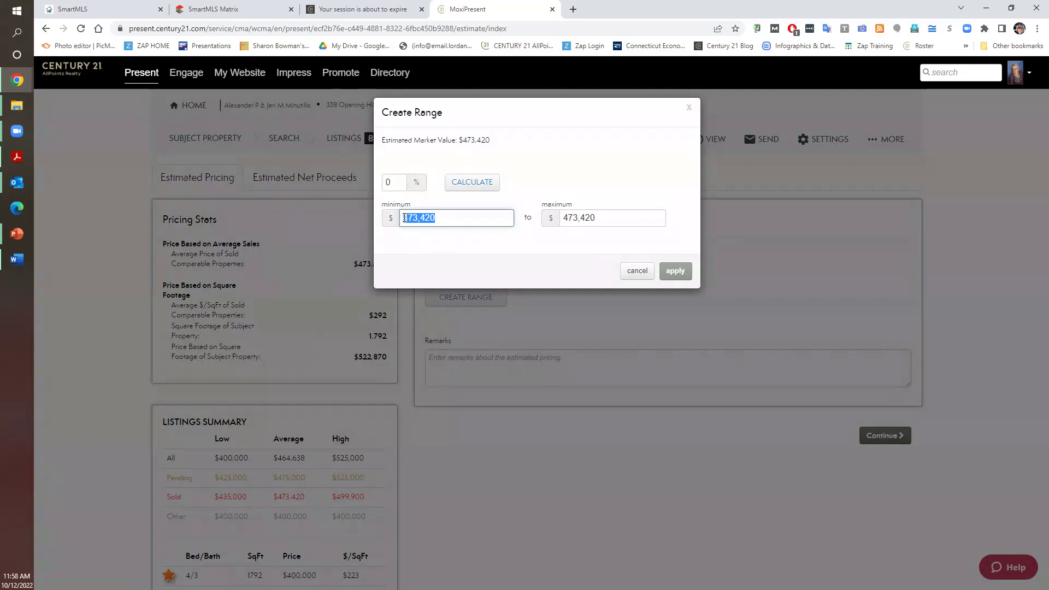
{"action": "key", "text": "BackSpace"}
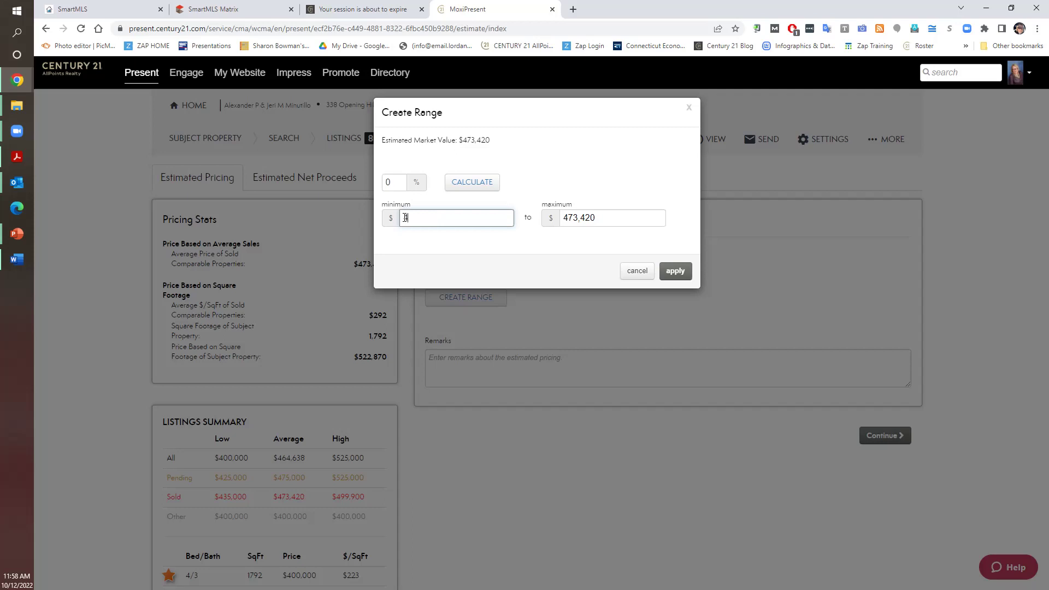
{"action": "type", "text": "460"}
{"action": "type", "text": "50"}
{"action": "type", "text": ",00"}
{"action": "type", "text": "0"}
{"action": "left_click", "coordinate": [608, 222]}
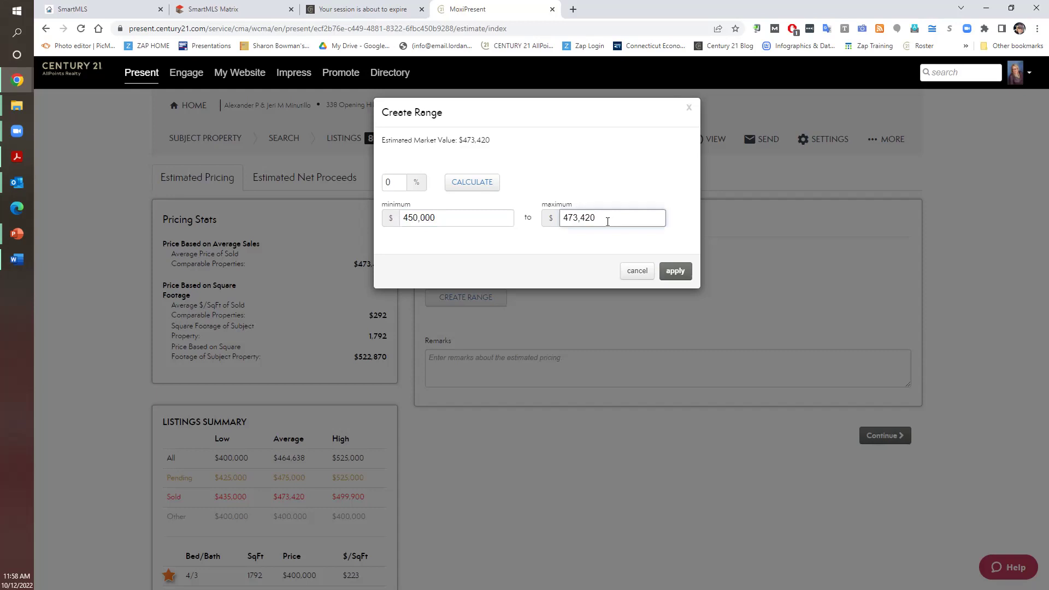
{"action": "key", "text": "BackSpace"}
{"action": "key", "text": "BackSpace"}
{"action": "key", "text": "BackSpace"}
{"action": "key", "text": "BackSpace"}
{"action": "key", "text": "BackSpace"}
{"action": "key", "text": "BackSpace"}
{"action": "key", "text": "BackSpace"}
{"action": "type", "text": "490"}
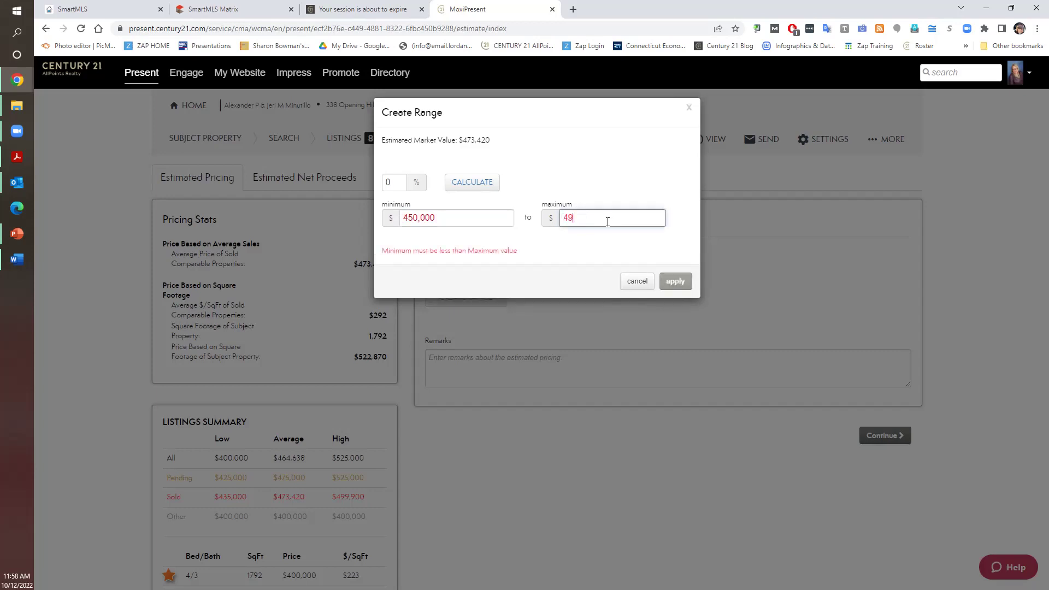
{"action": "key", "text": "BackSpace"}
{"action": "key", "text": "BackSpace"}
{"action": "key", "text": "BackSpace"}
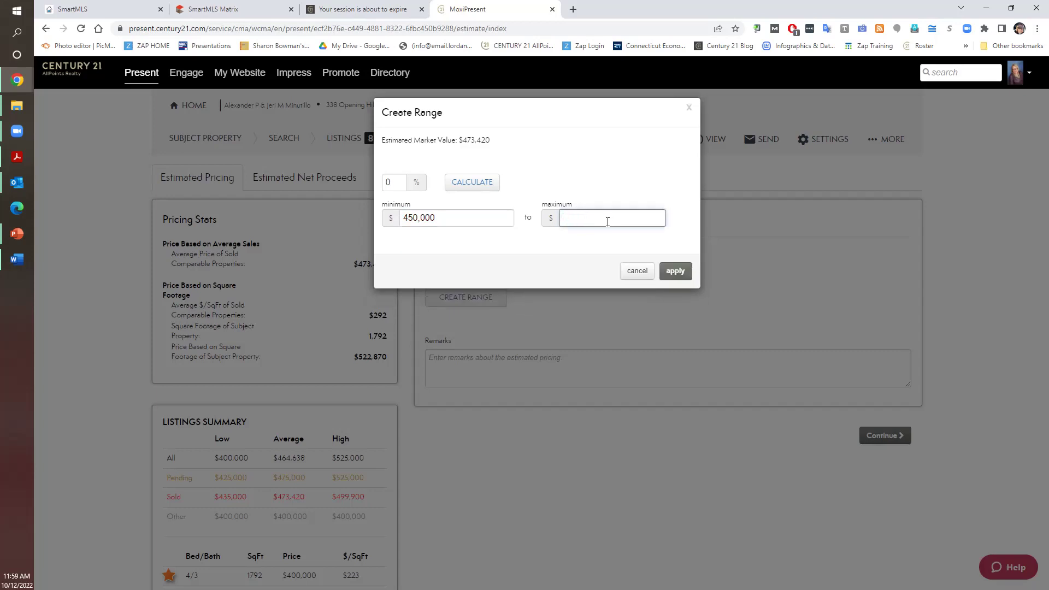
{"action": "type", "text": "480"}
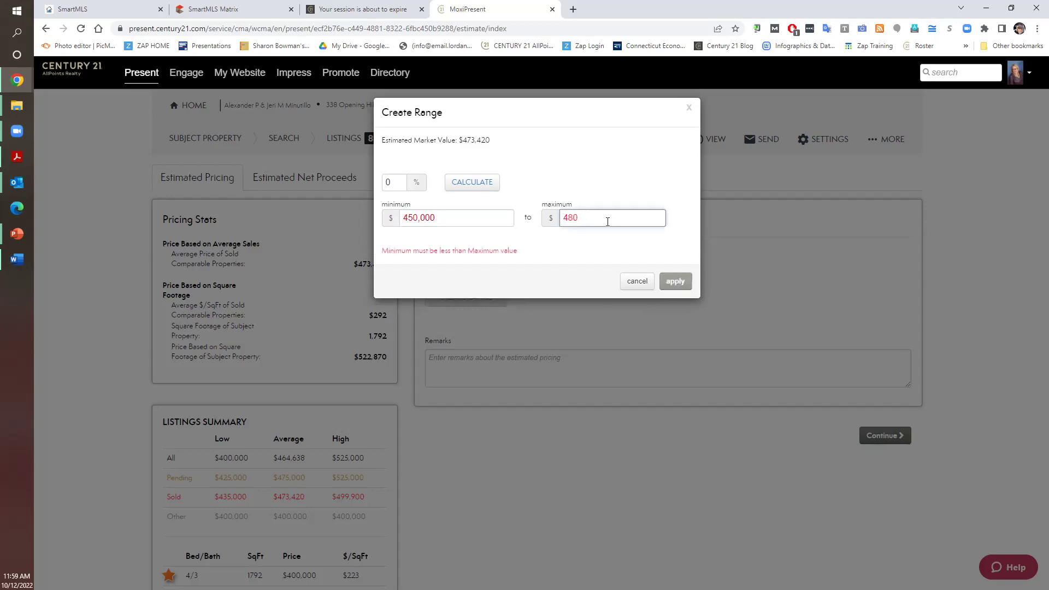
{"action": "type", "text": ",000"}
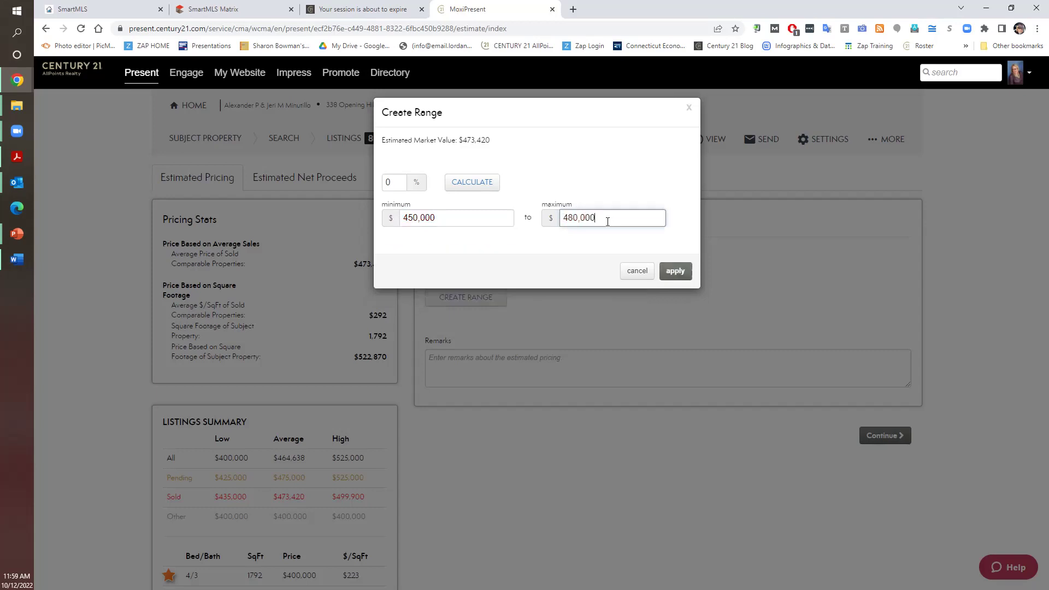
{"action": "left_click", "coordinate": [546, 241]}
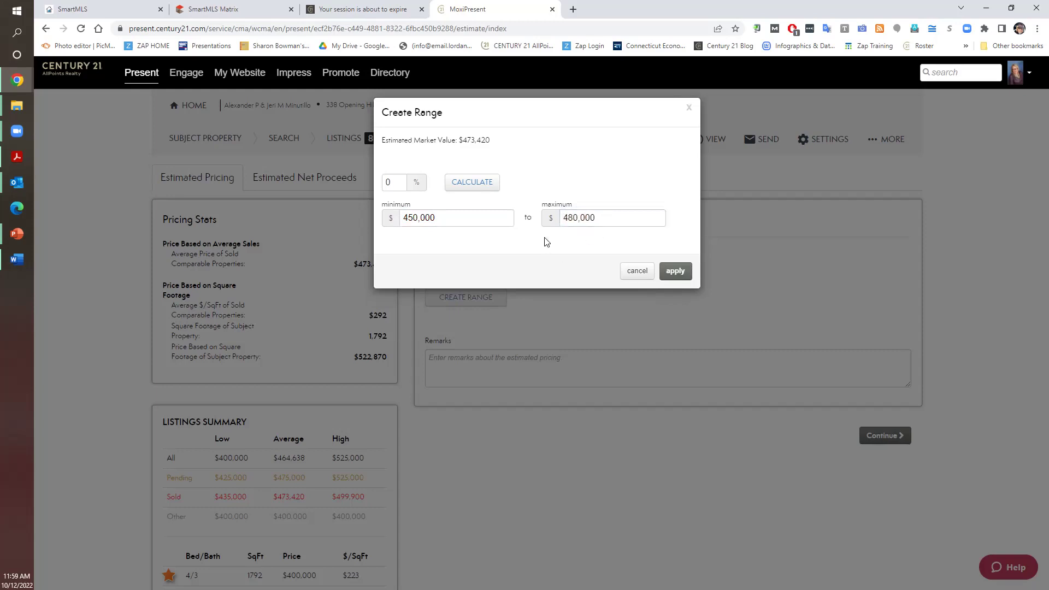
Recalculate the range as 3% around $473,420 ($459,217–$487,622) and apply it
{"action": "left_click", "coordinate": [400, 181]}
{"action": "key", "text": "BackSpace"}
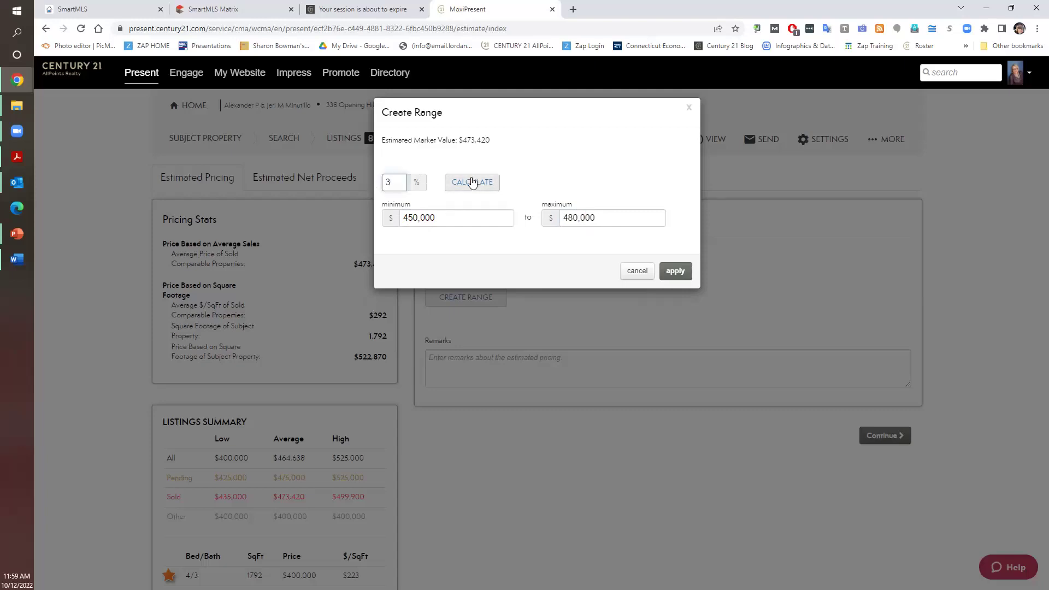
{"action": "left_click", "coordinate": [475, 182]}
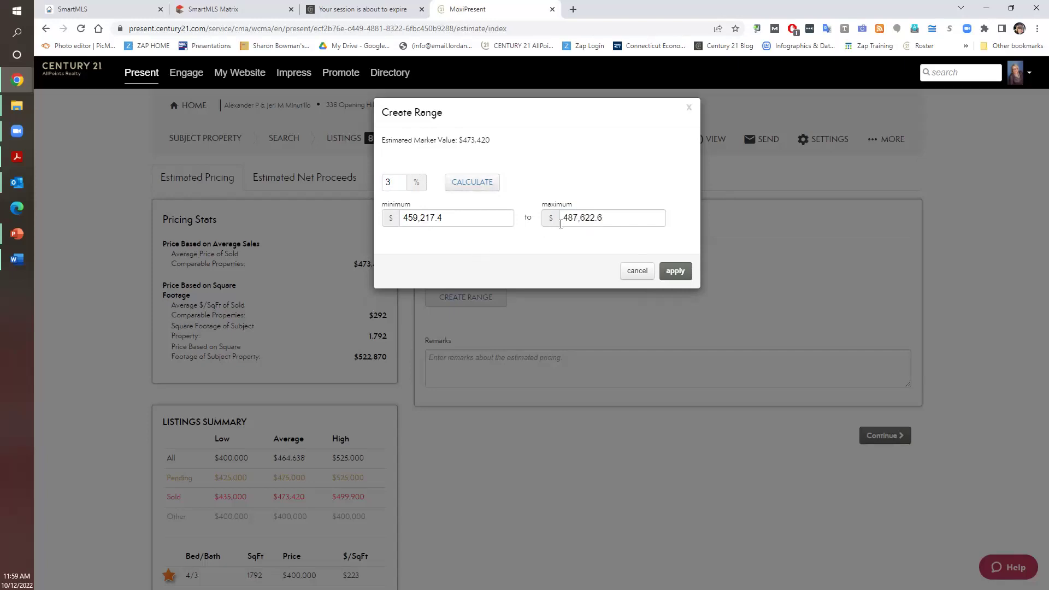
{"action": "left_click", "coordinate": [675, 271]}
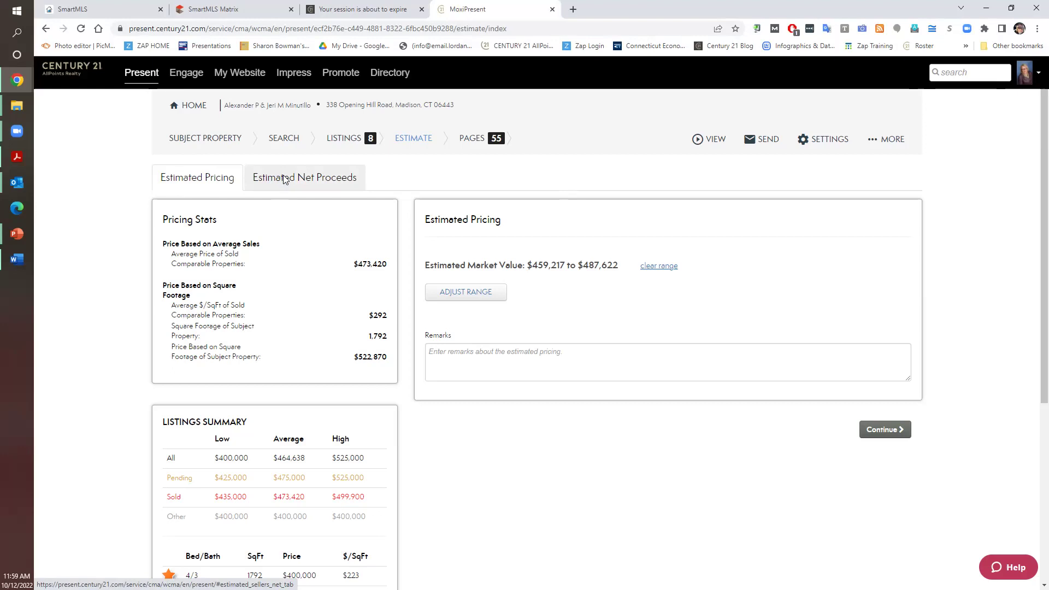
Open the Estimated Net Proceeds sheet, keep 21Online connected, and close the SmartMLS photo viewer
{"action": "left_click", "coordinate": [284, 180]}
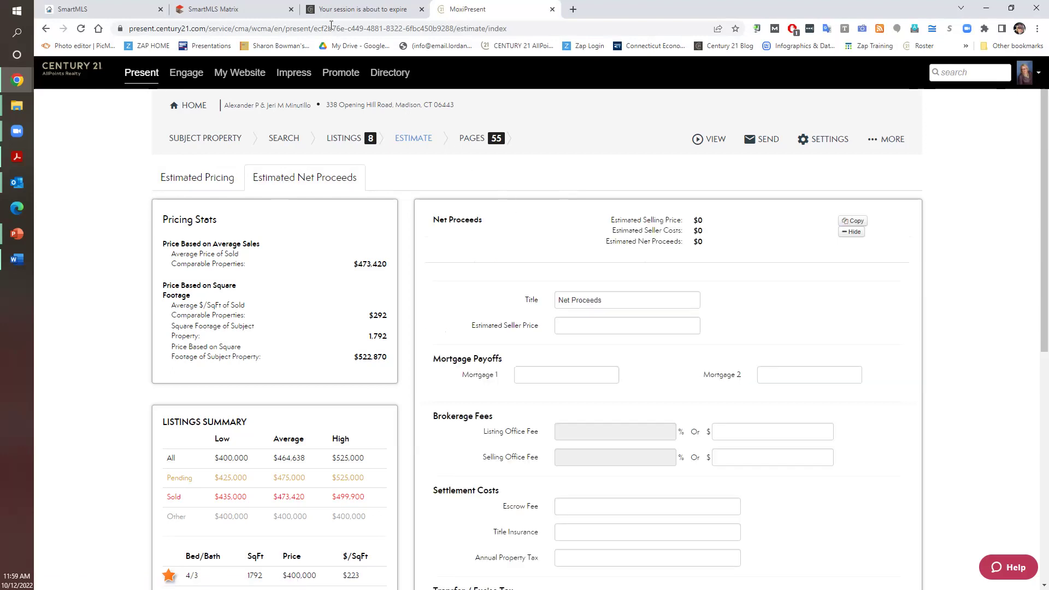
{"action": "left_click", "coordinate": [236, 11]}
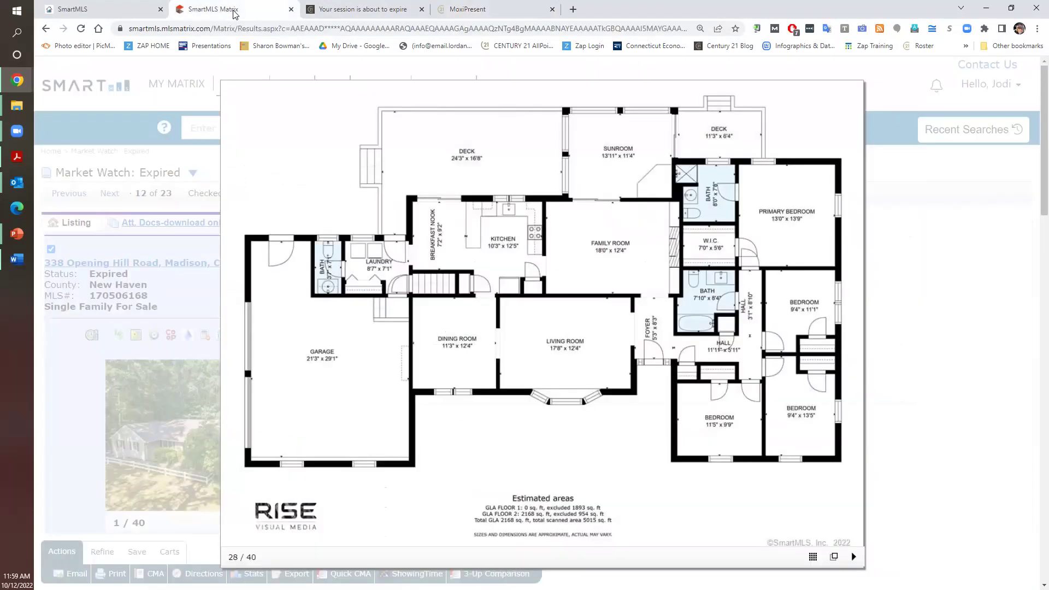
{"action": "left_click", "coordinate": [368, 9]}
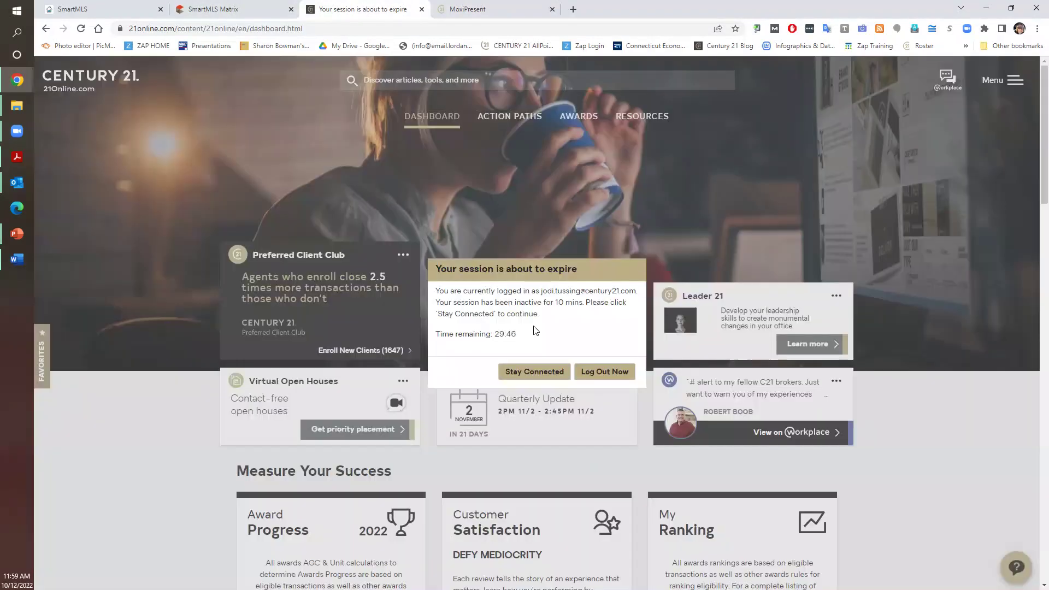
{"action": "left_click", "coordinate": [524, 372]}
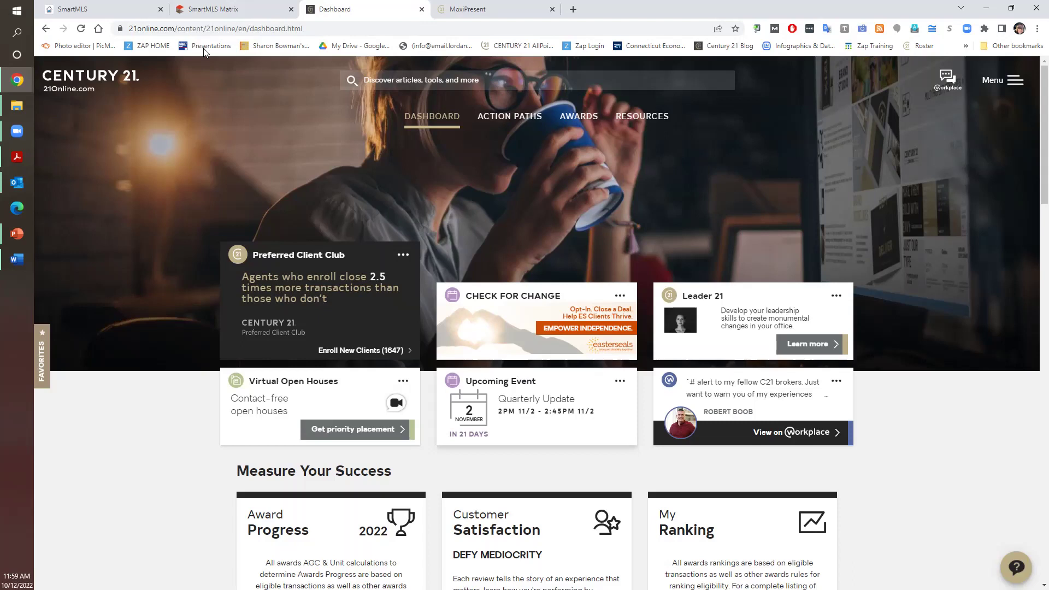
{"action": "left_click", "coordinate": [228, 11]}
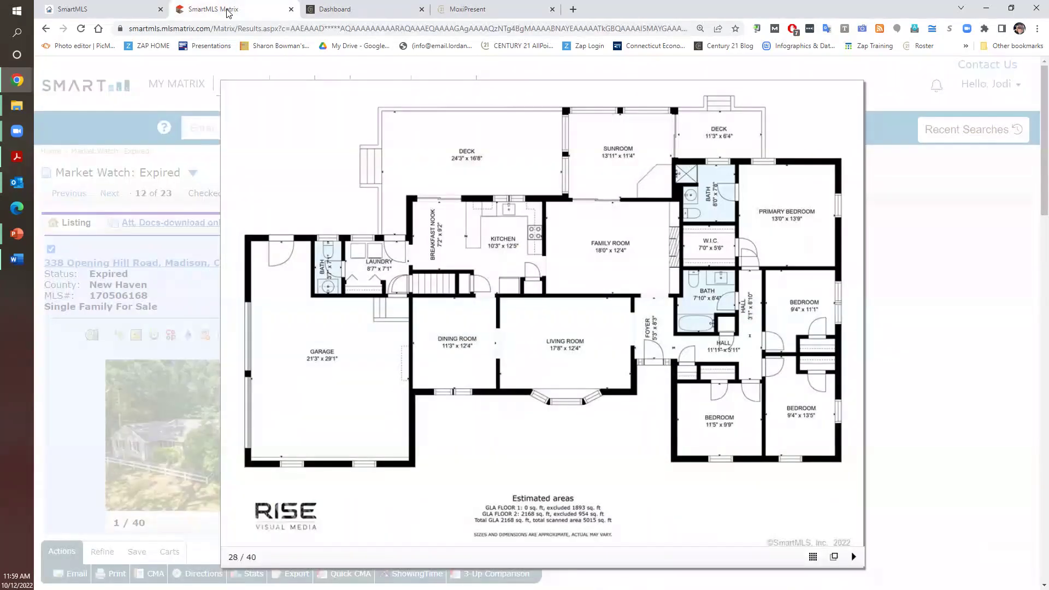
{"action": "left_click", "coordinate": [851, 92]}
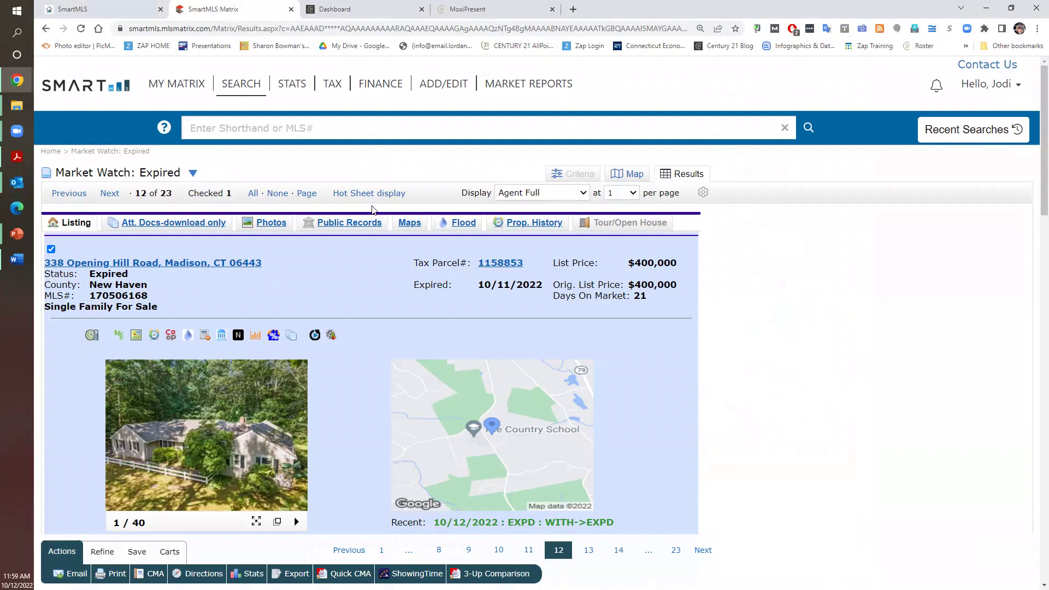
Open Public Records and scroll to mortgages of $50,000, $234,900 and $225,000
{"action": "left_click", "coordinate": [349, 225]}
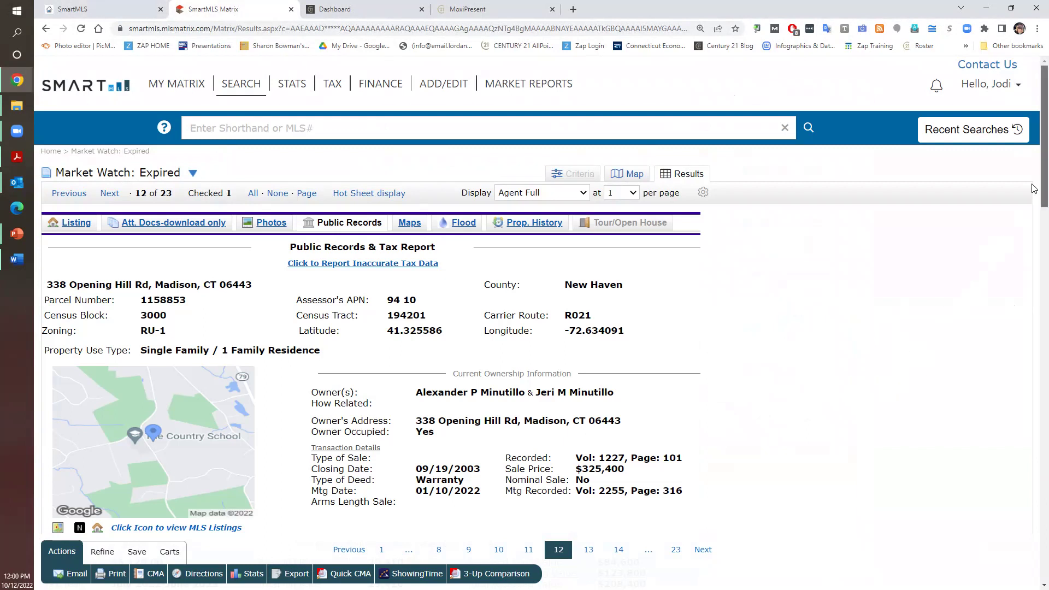
{"action": "left_click_drag", "start_coordinate": [1035, 191], "coordinate": [1034, 370]}
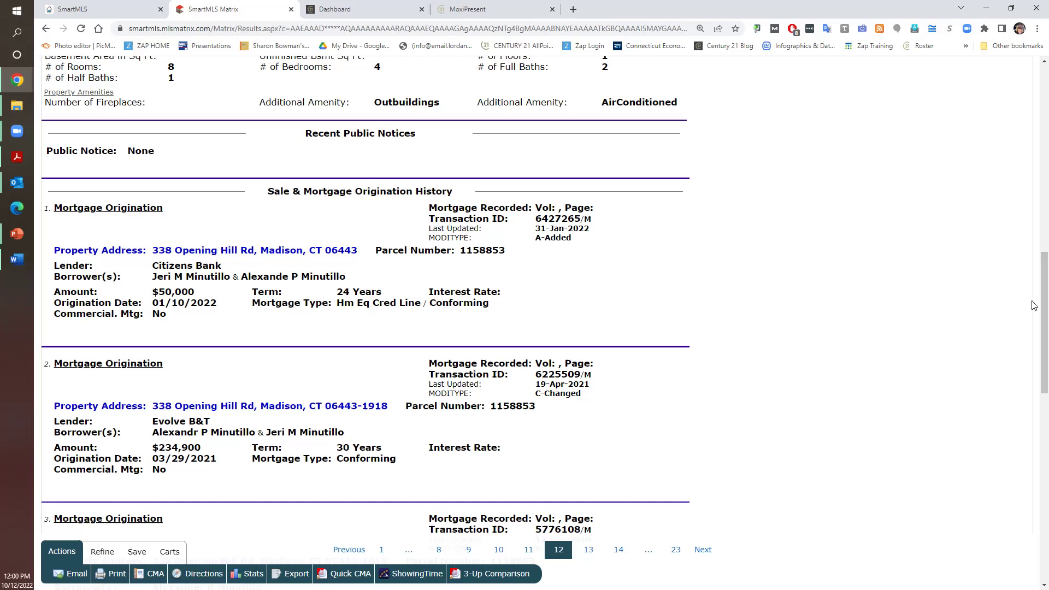
{"action": "left_click_drag", "start_coordinate": [1034, 305], "coordinate": [1035, 327]}
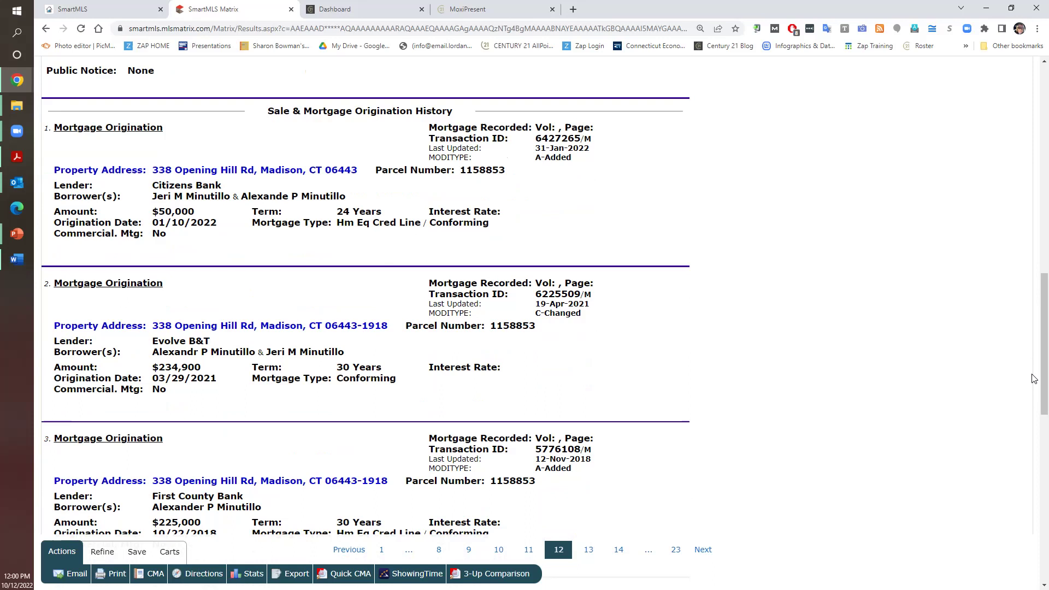
{"action": "mouse_move", "coordinate": [1037, 358]}
{"action": "left_mouse_down"}
{"action": "mouse_move", "coordinate": [1034, 414]}
{"action": "mouse_move", "coordinate": [1033, 375]}
{"action": "left_mouse_up"}
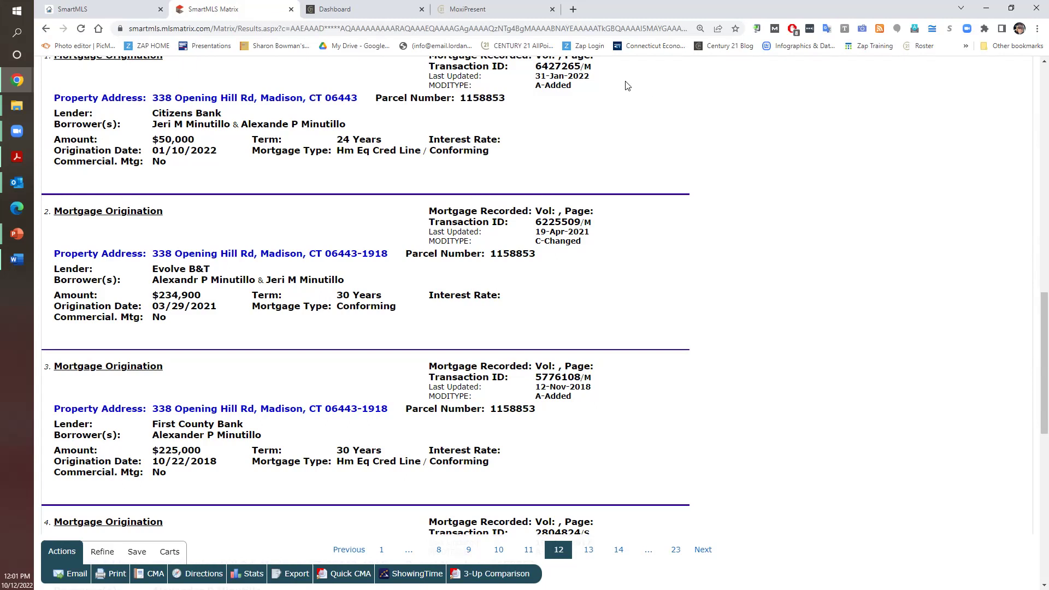
Enter $470,000 as the estimated seller price, then go back to the SmartMLS mortgage records
{"action": "left_click", "coordinate": [523, 12]}
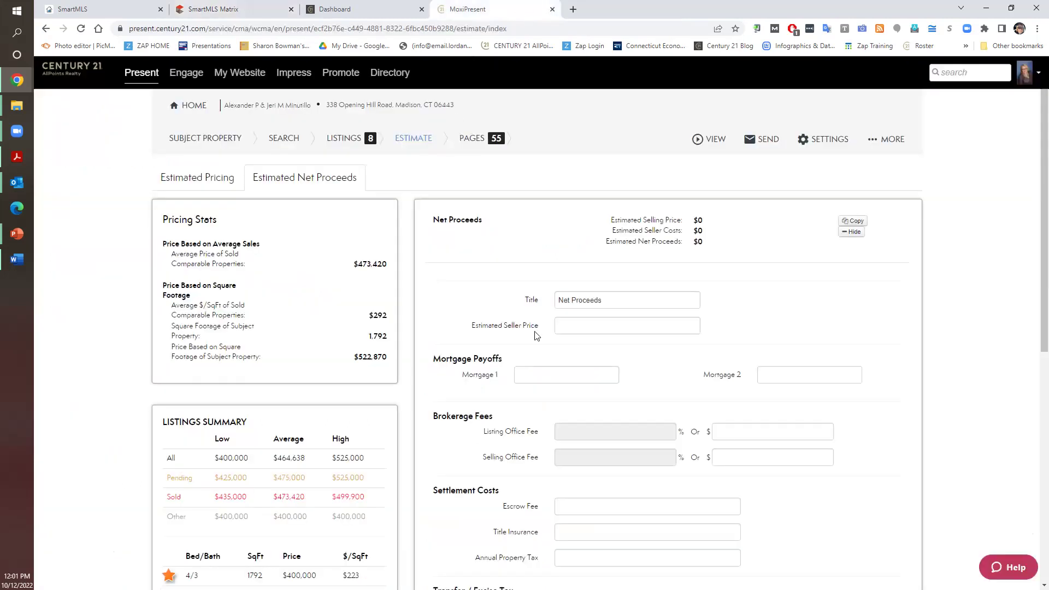
{"action": "left_click", "coordinate": [570, 327]}
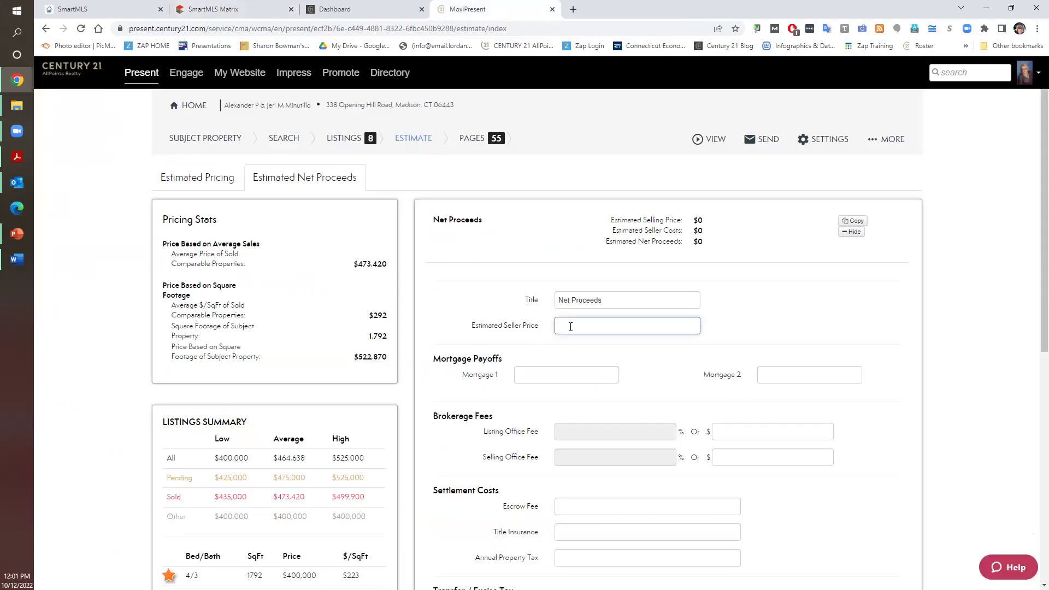
{"action": "type", "text": "470,000"}
{"action": "key", "text": "Tab"}
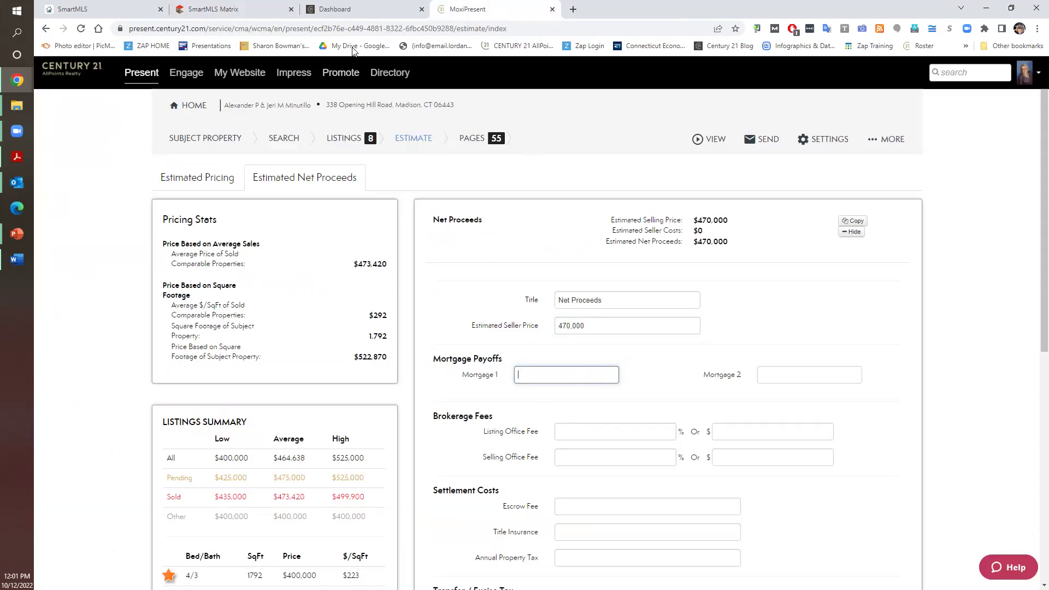
{"action": "left_click", "coordinate": [239, 11]}
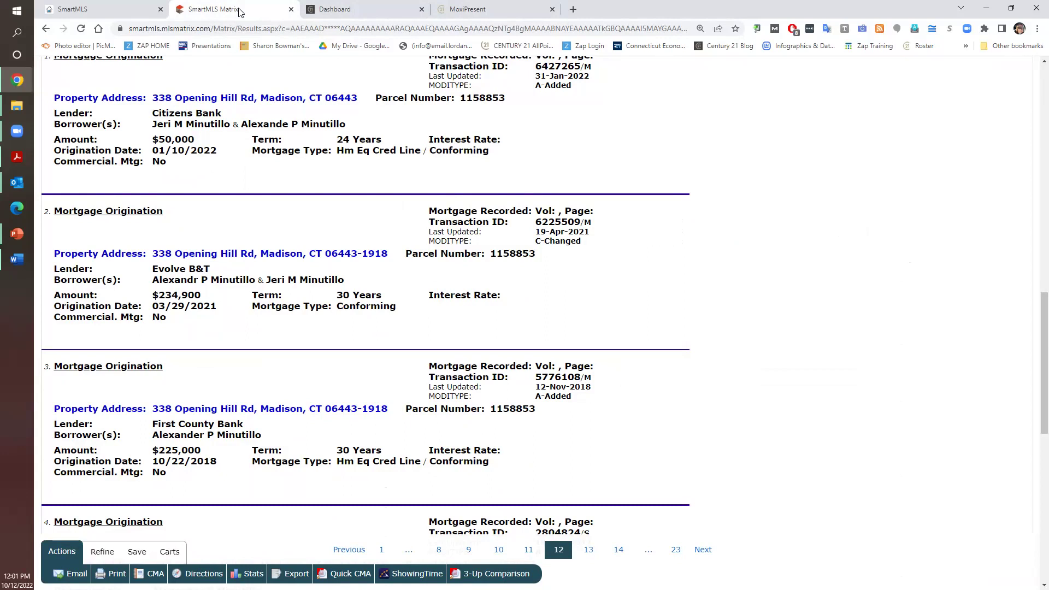
Fill in Mortgage 1 as 234,900 and Mortgage 2 as 50,000
{"action": "left_click", "coordinate": [486, 8]}
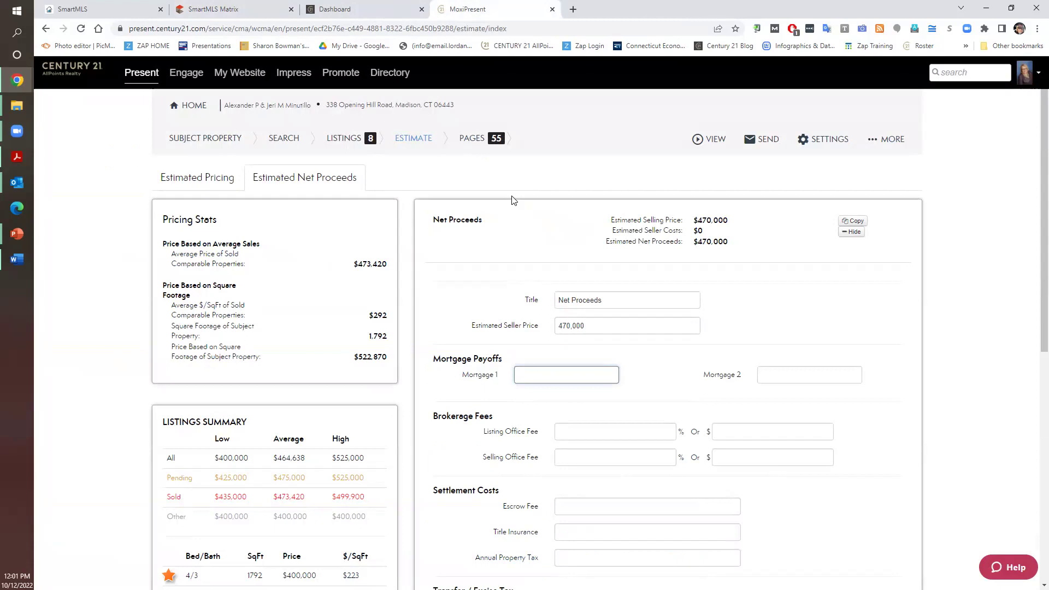
{"action": "left_click", "coordinate": [257, 5]}
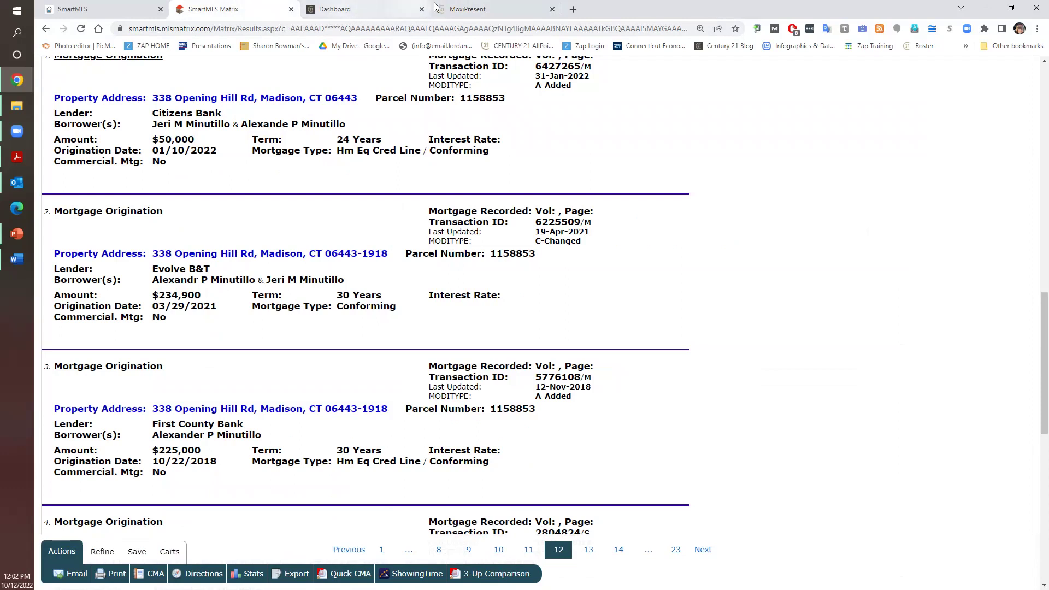
{"action": "left_click", "coordinate": [447, 6]}
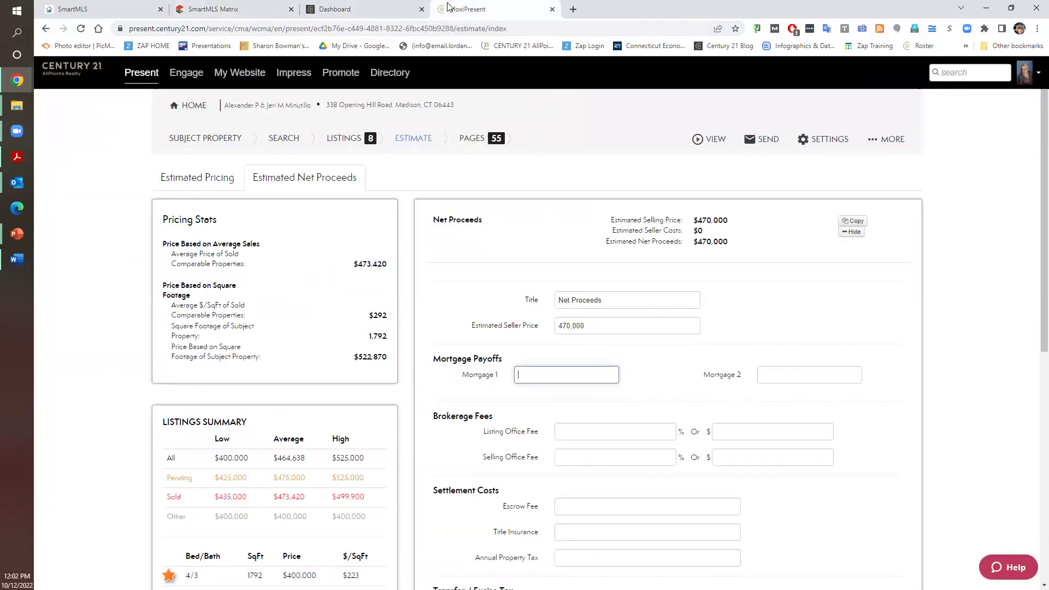
{"action": "type", "text": "234900"}
{"action": "left_click", "coordinate": [804, 367]}
{"action": "type", "text": "50000"}
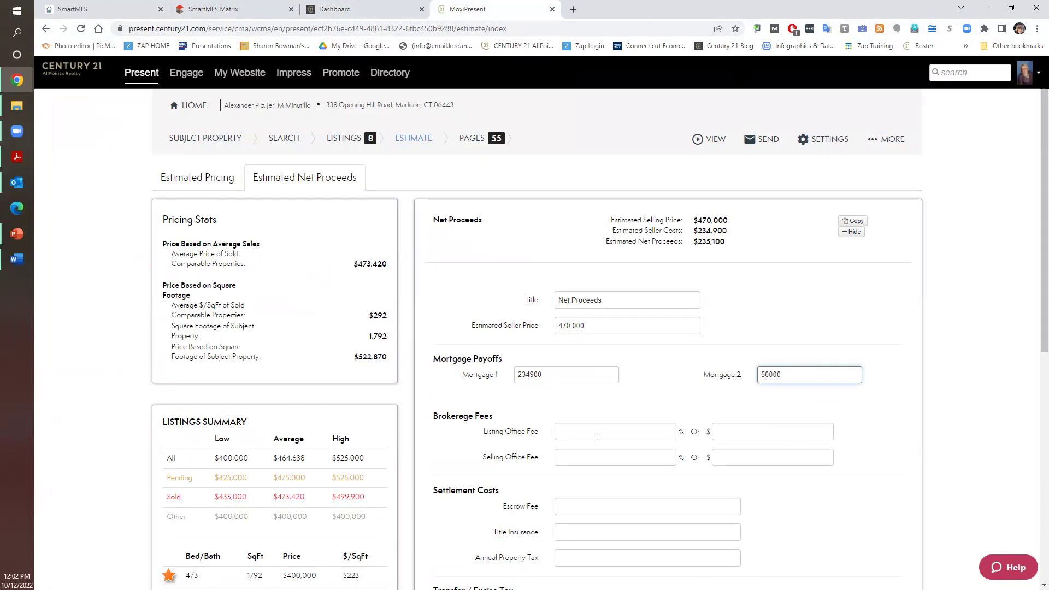
Set the listing office fee to 3.5% ($16,450) and the selling office fee to 2.5% ($11,750)
{"action": "left_click", "coordinate": [596, 434]}
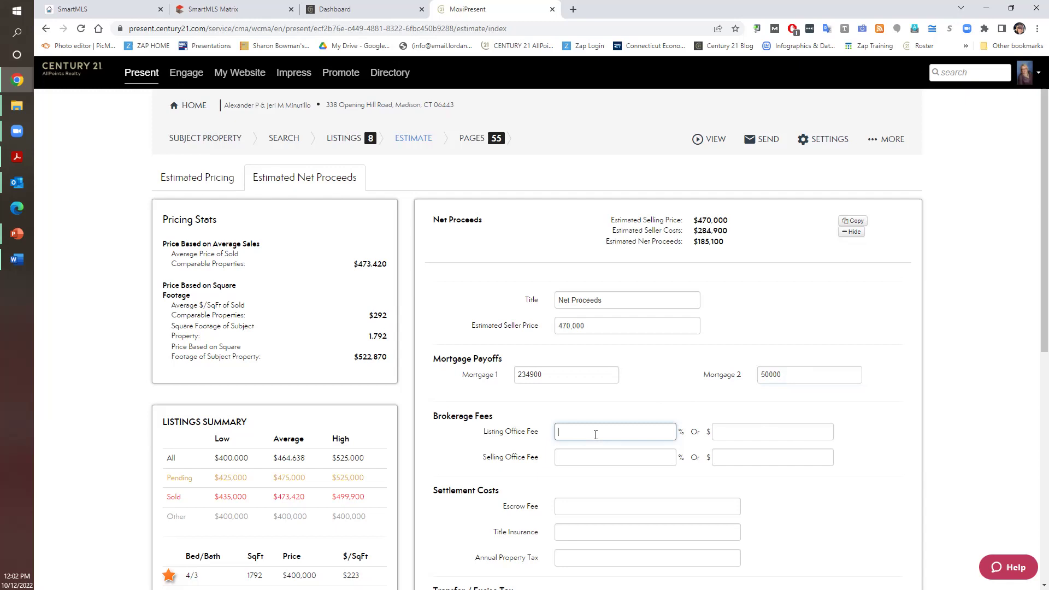
{"action": "type", "text": "3.5"}
{"action": "left_click", "coordinate": [585, 458]}
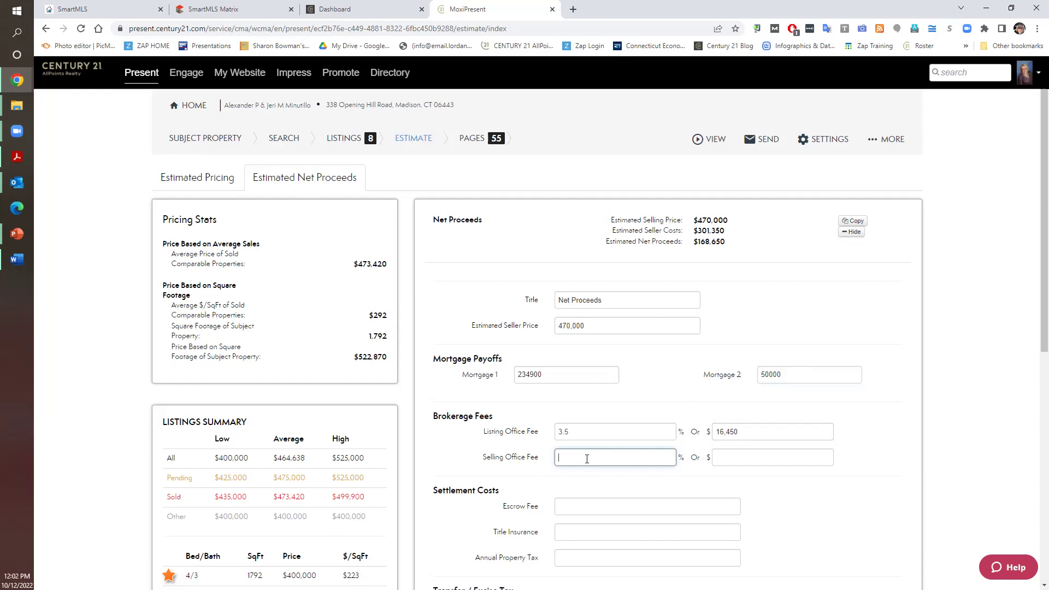
{"action": "type", "text": "2.5"}
{"action": "left_click", "coordinate": [586, 487]}
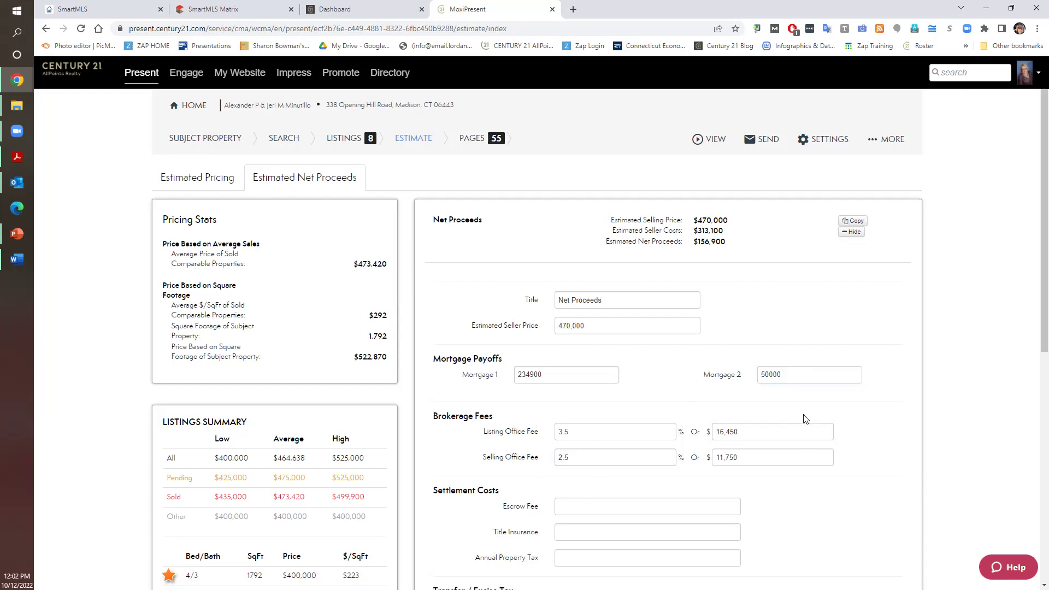
{"action": "scroll", "coordinate": [1034, 308], "scroll_direction": "down", "scroll_amount": 3}
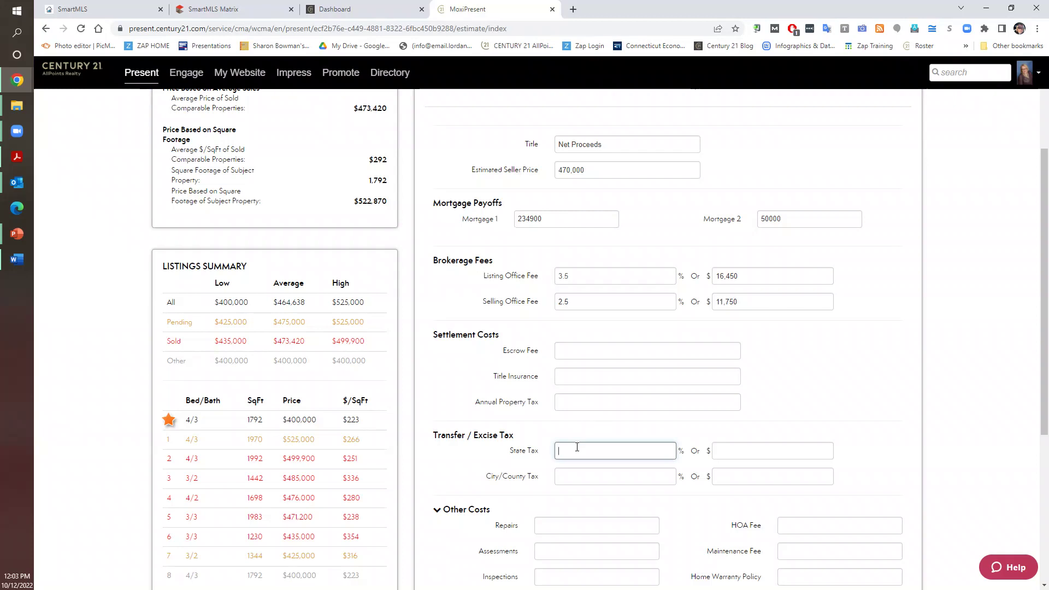
Search 'madison ct conveyance tax' in a new tab and highlight the CGA 1%–2.75% rate snippet
{"action": "left_click", "coordinate": [573, 10]}
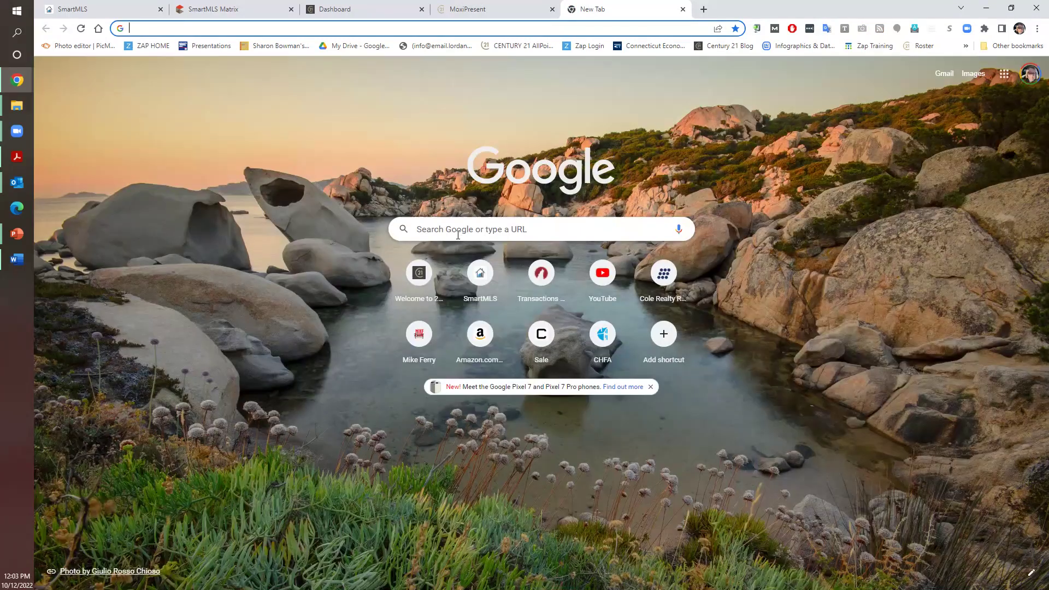
{"action": "left_click", "coordinate": [458, 231]}
{"action": "type", "text": "ja"}
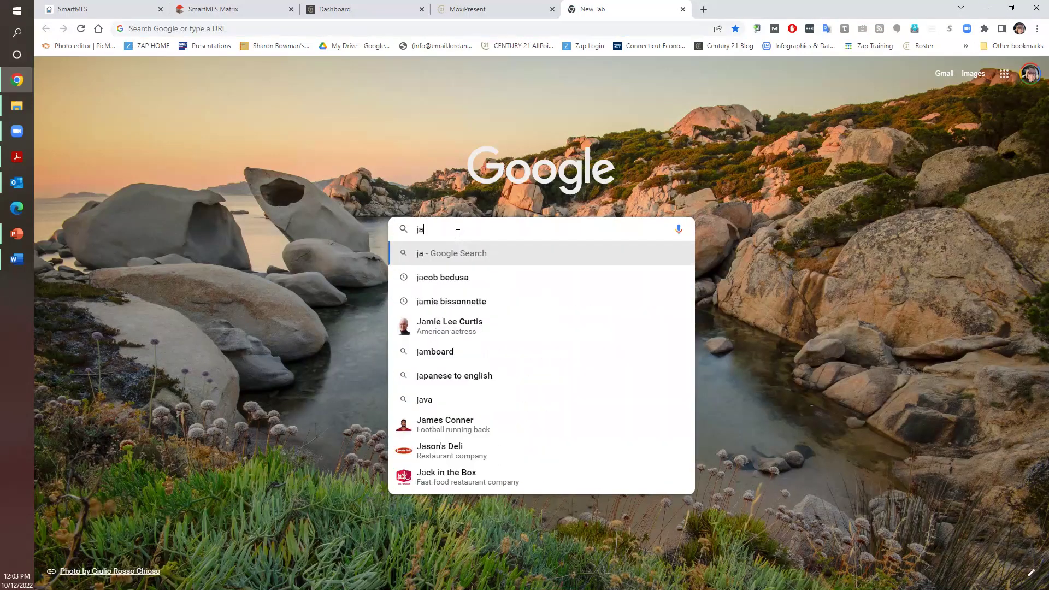
{"action": "key", "text": "BackSpace"}
{"action": "type", "text": "polo"}
{"action": "key", "text": "BackSpace"}
{"action": "key", "text": "Escape"}
{"action": "type", "text": "m"}
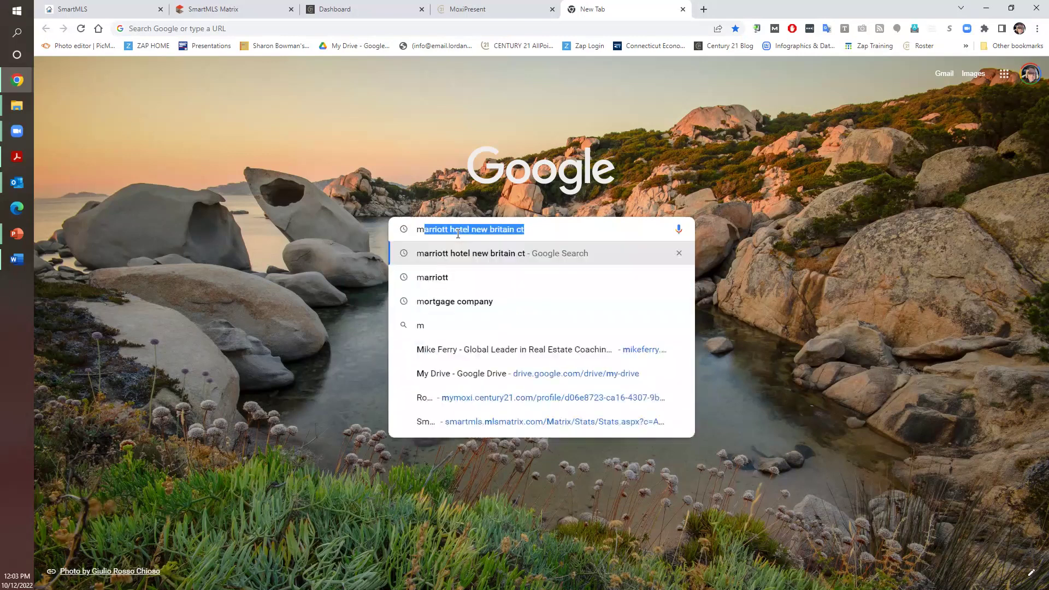
{"action": "type", "text": "adison "}
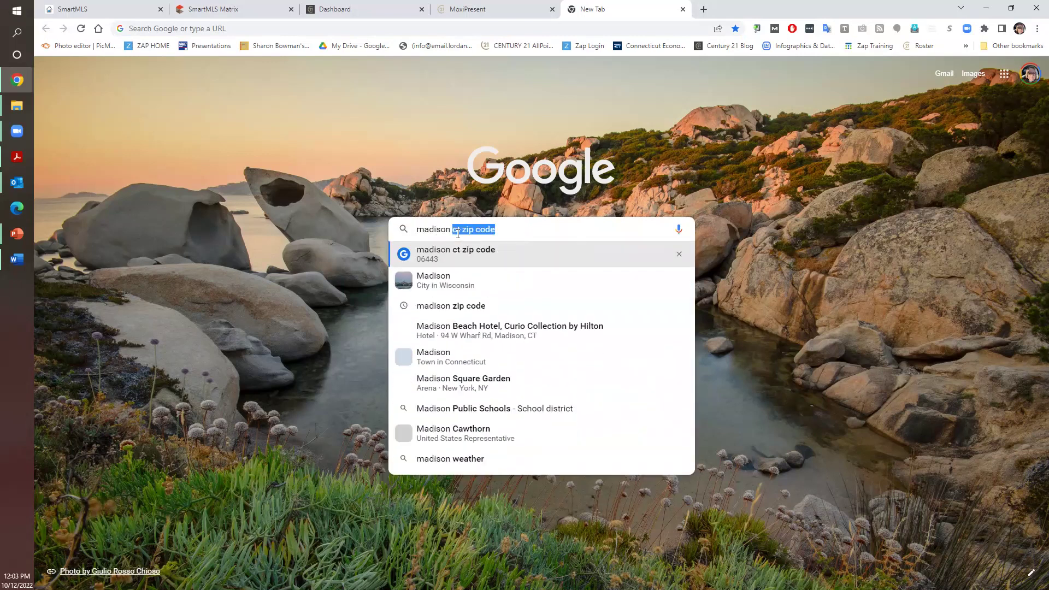
{"action": "type", "text": "ct con"}
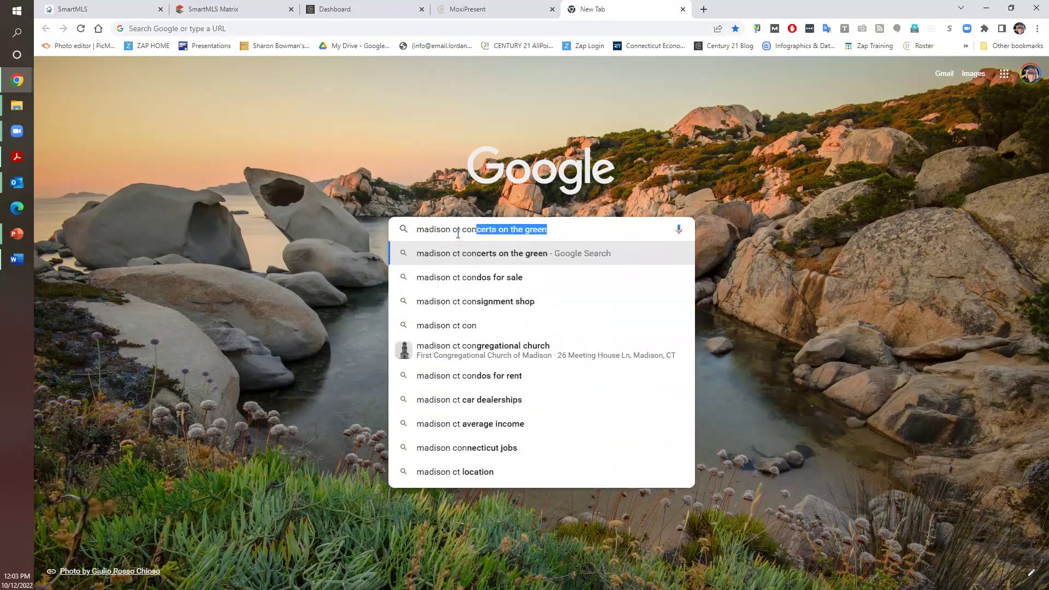
{"action": "type", "text": "ve"}
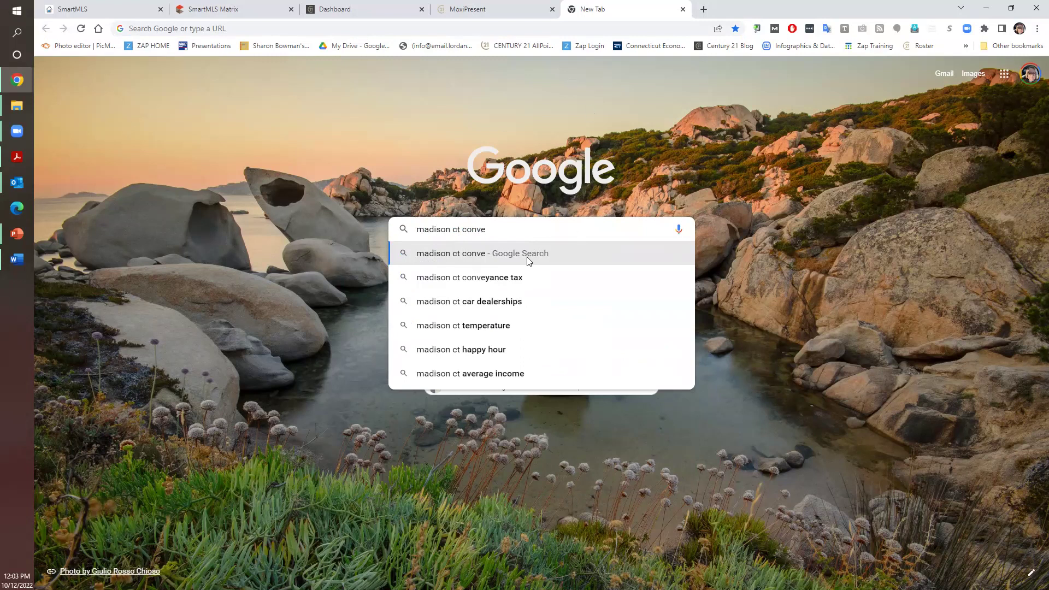
{"action": "left_click", "coordinate": [468, 278]}
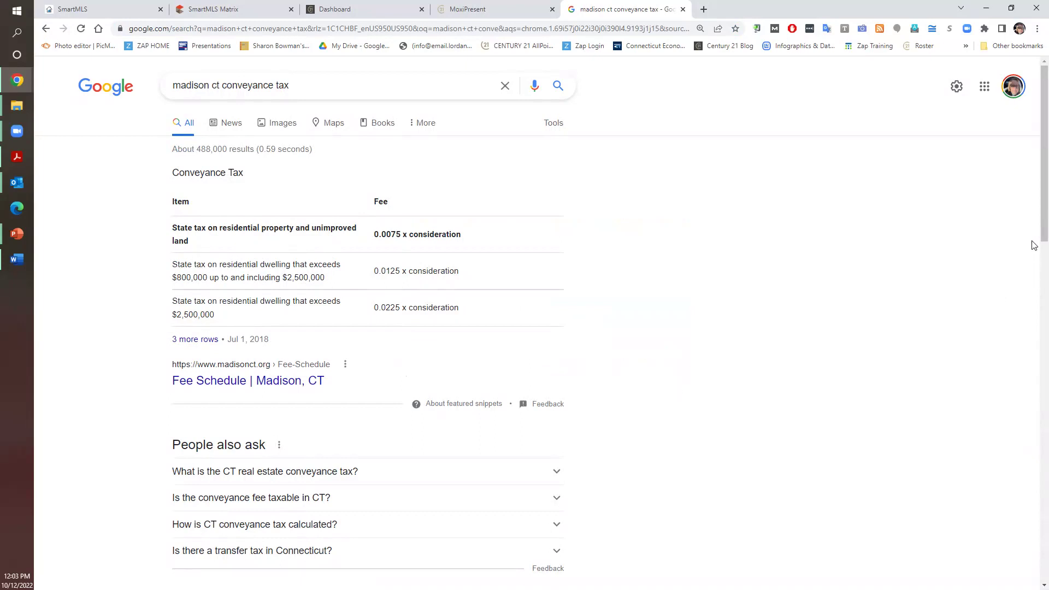
{"action": "scroll", "coordinate": [1034, 284], "scroll_direction": "down", "scroll_amount": 6}
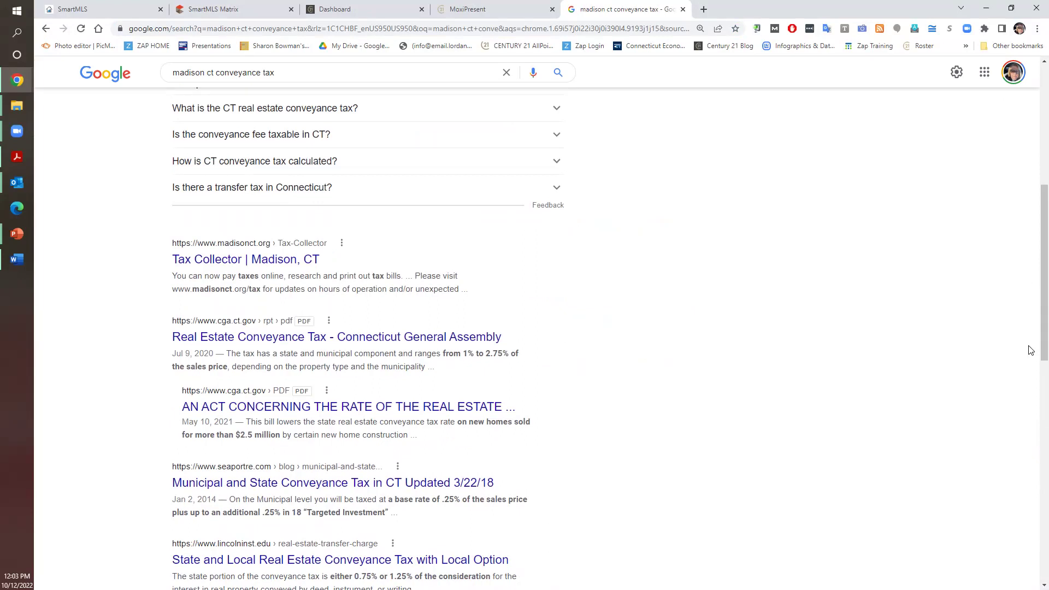
{"action": "left_click_drag", "start_coordinate": [1024, 384], "coordinate": [910, 385]}
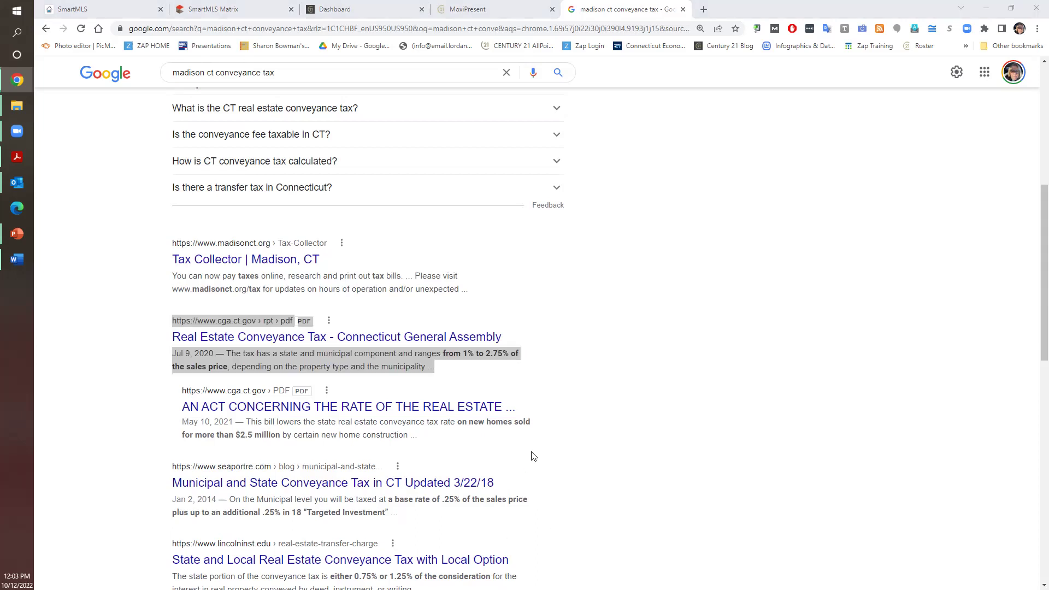
Set state tax to 0.75% ($3,525) and city/county tax to 0.50% ($2,350)
{"action": "left_click", "coordinate": [503, 3]}
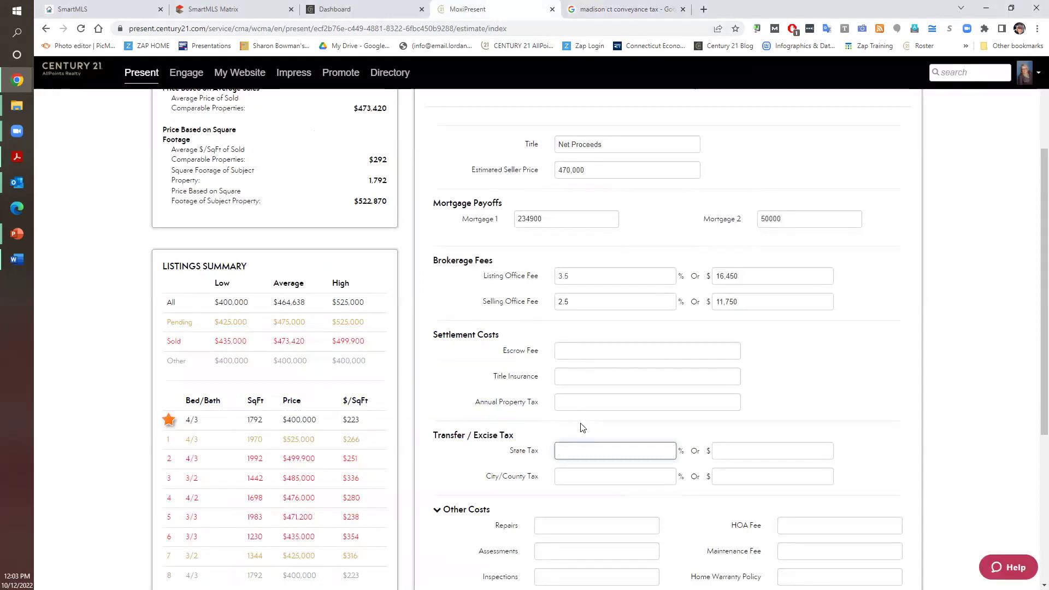
{"action": "type", "text": "50"}
{"action": "key", "text": "Tab"}
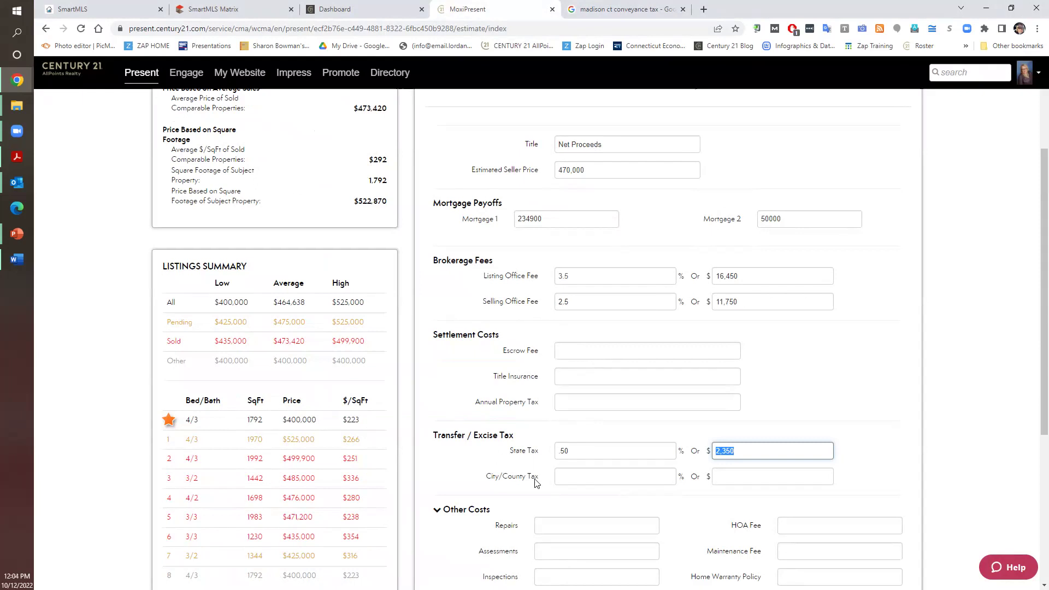
{"action": "left_click", "coordinate": [580, 476]}
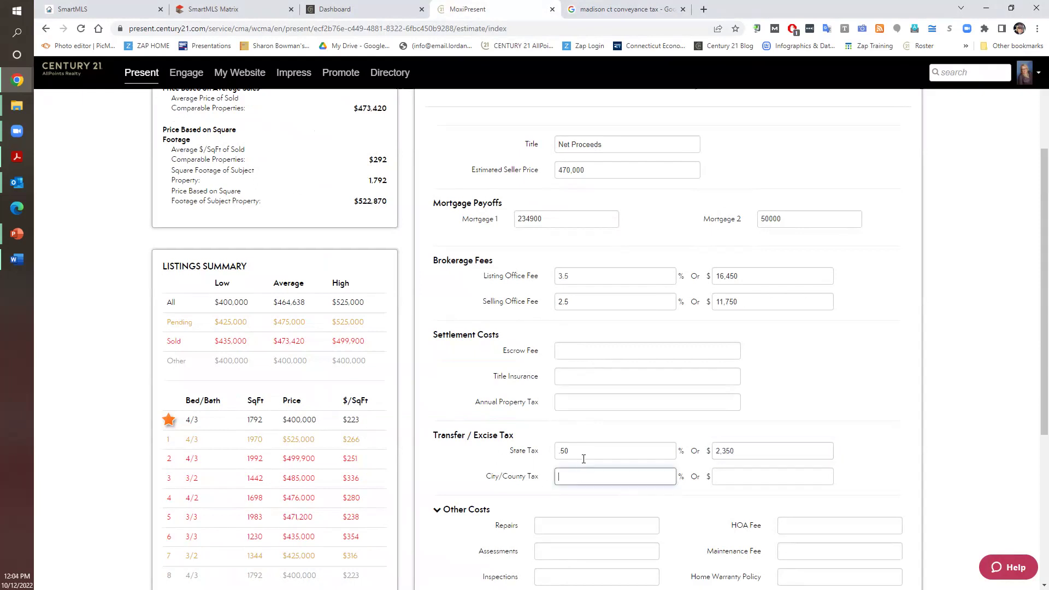
{"action": "key", "text": "shift+Tab"}
{"action": "key", "text": "BackSpace"}
{"action": "type", "text": ".75"}
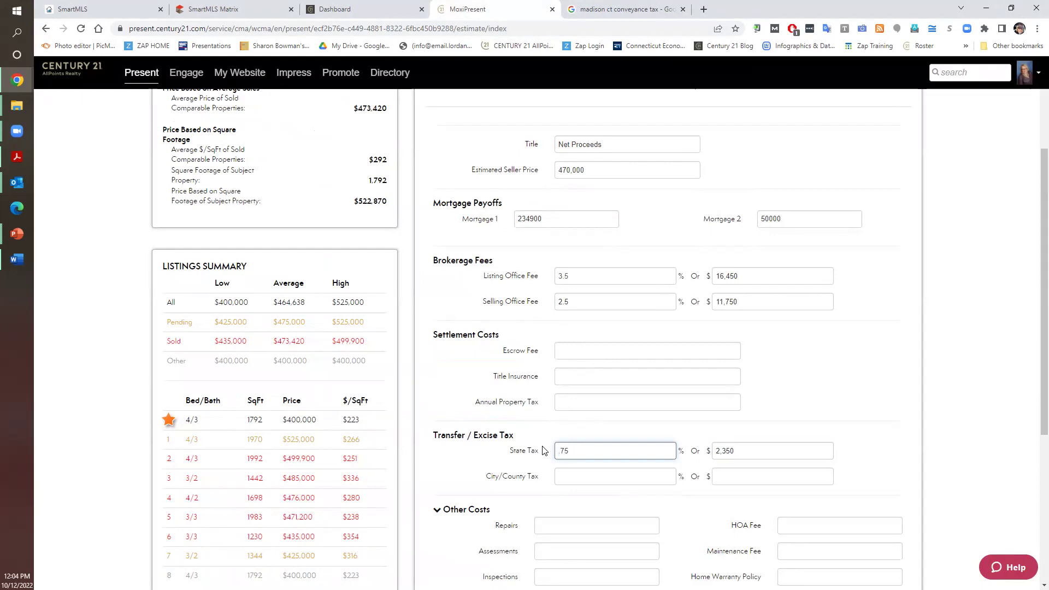
{"action": "key", "text": "Tab"}
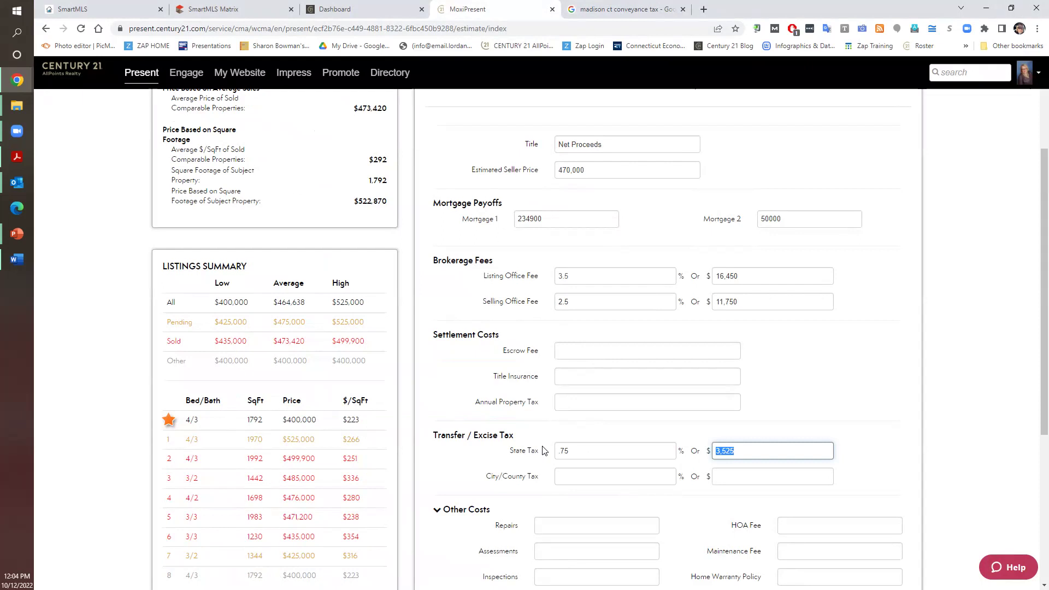
{"action": "key", "text": "Tab"}
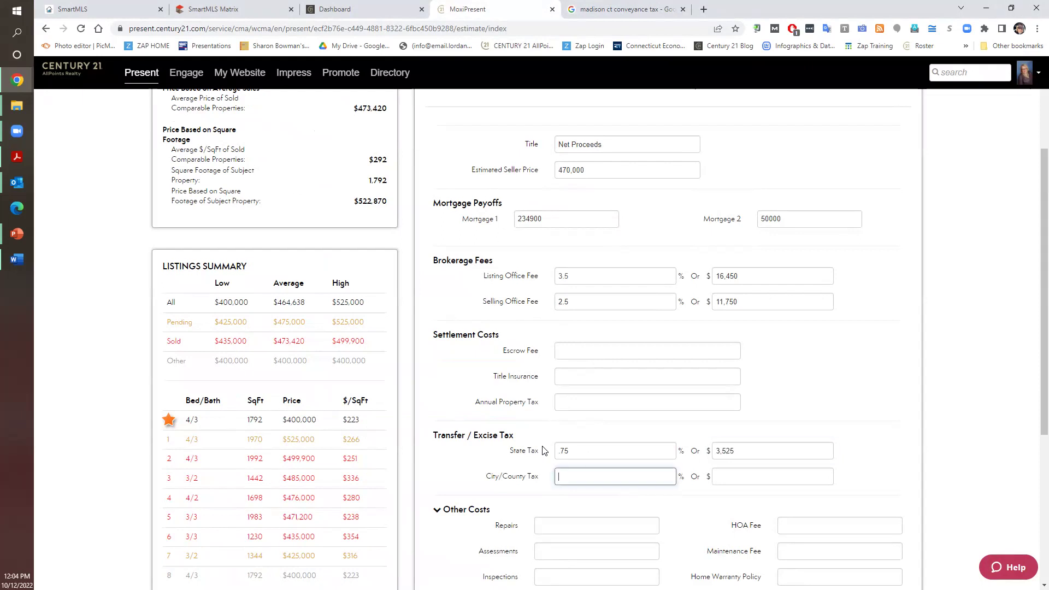
{"action": "type", "text": ".50"}
{"action": "key", "text": "Tab"}
{"action": "left_click", "coordinate": [555, 503]}
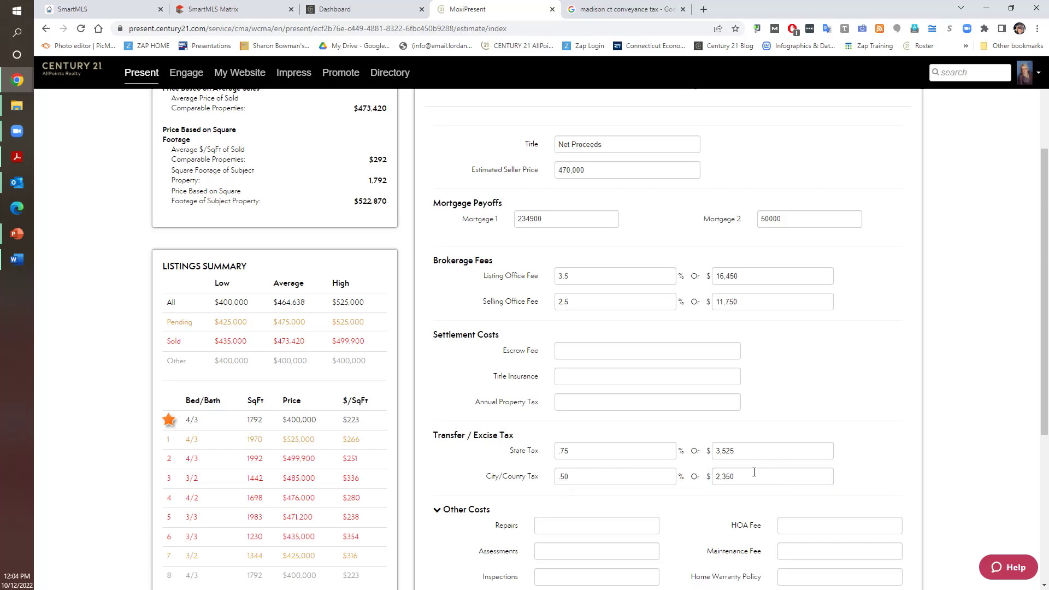
Add an 'Attorney Fee' custom cost of $1,000
{"action": "left_click_drag", "start_coordinate": [1033, 311], "coordinate": [1034, 419]}
{"action": "scroll", "coordinate": [721, 479], "scroll_direction": "down", "scroll_amount": 1}
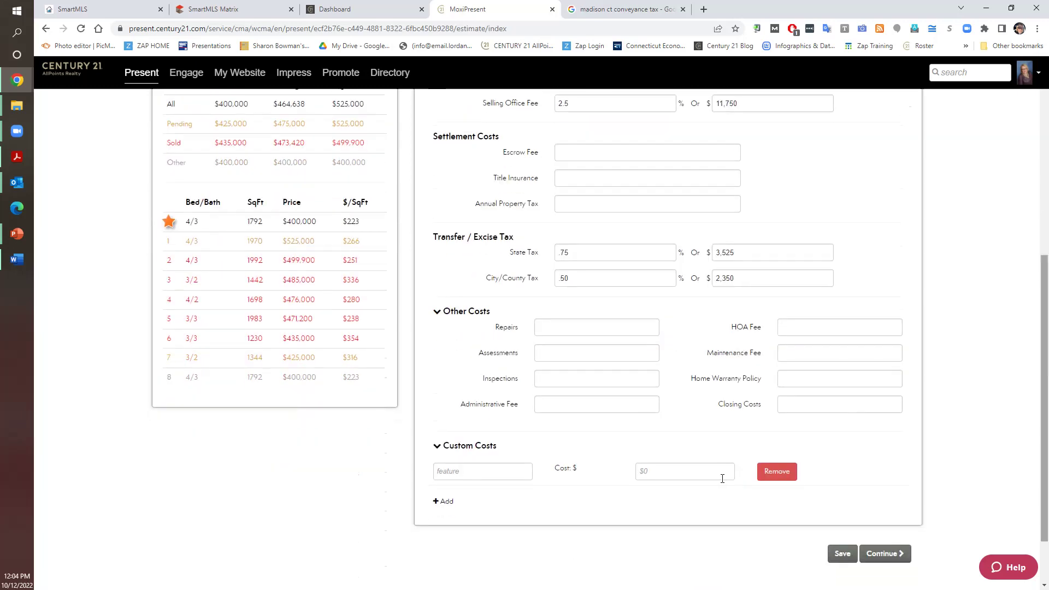
{"action": "left_click", "coordinate": [588, 405]}
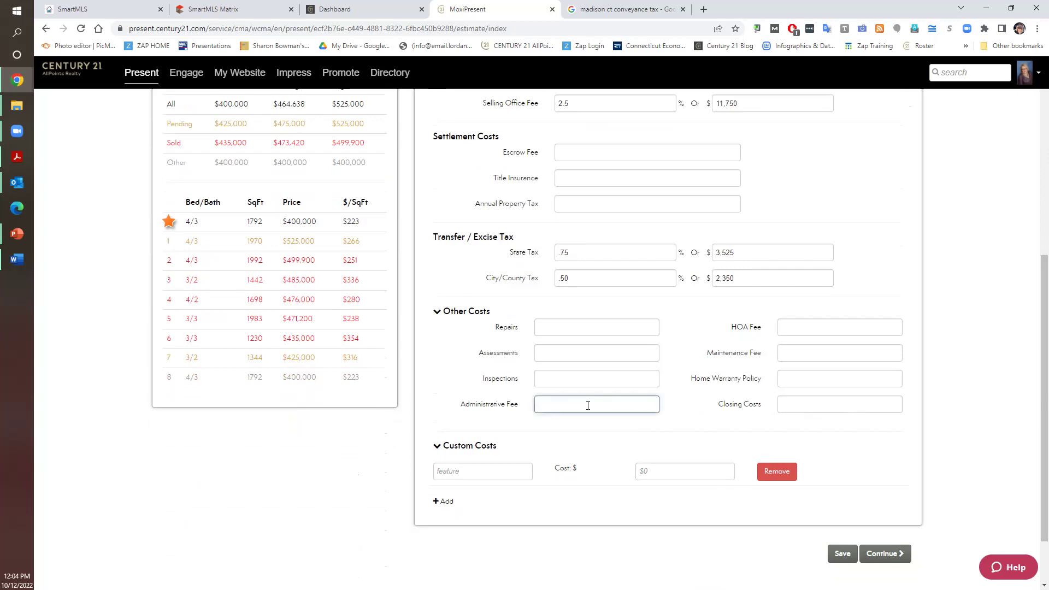
{"action": "left_click", "coordinate": [488, 470]}
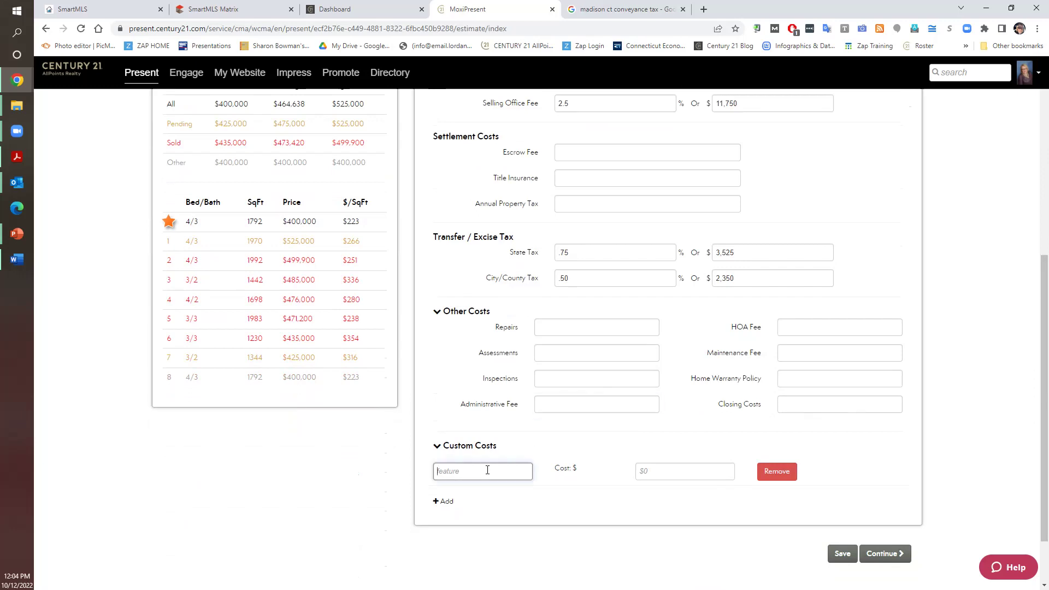
{"action": "type", "text": "Attorney Fee"}
{"action": "key", "text": "Tab"}
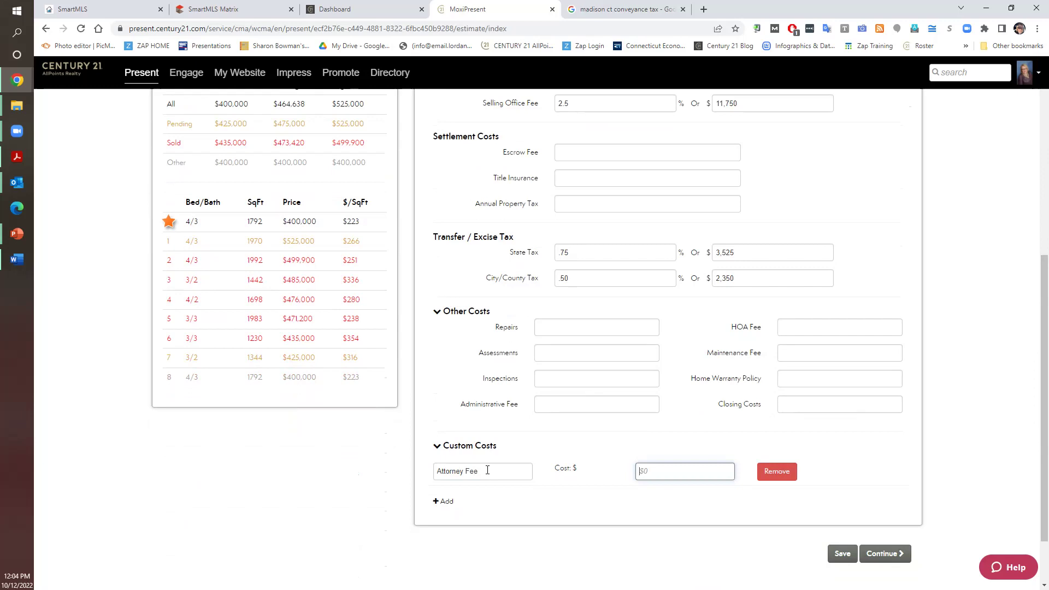
{"action": "type", "text": "1"}
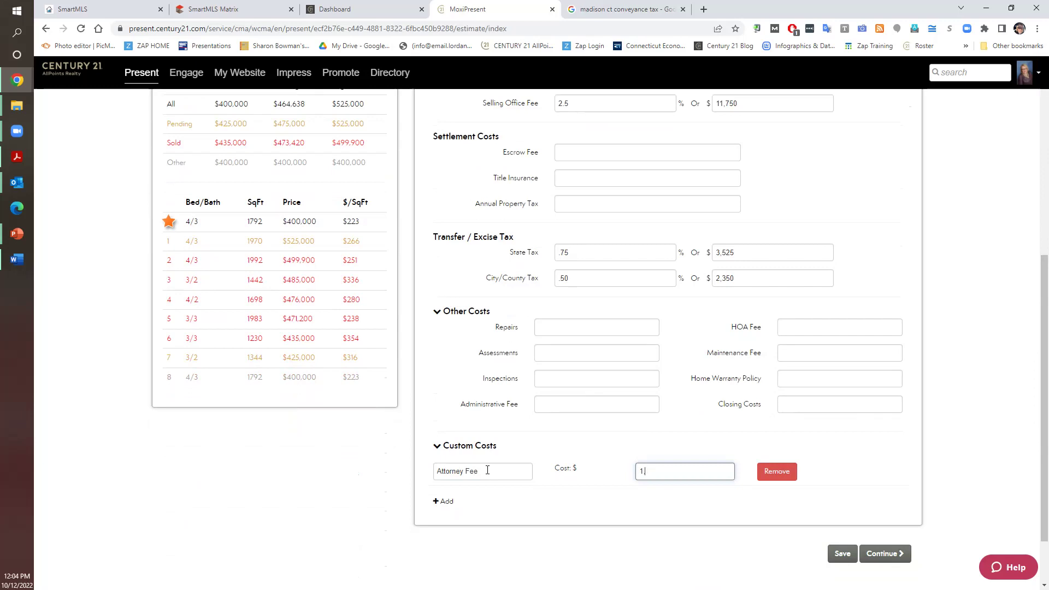
{"action": "type", "text": ",000"}
{"action": "key", "text": "Tab"}
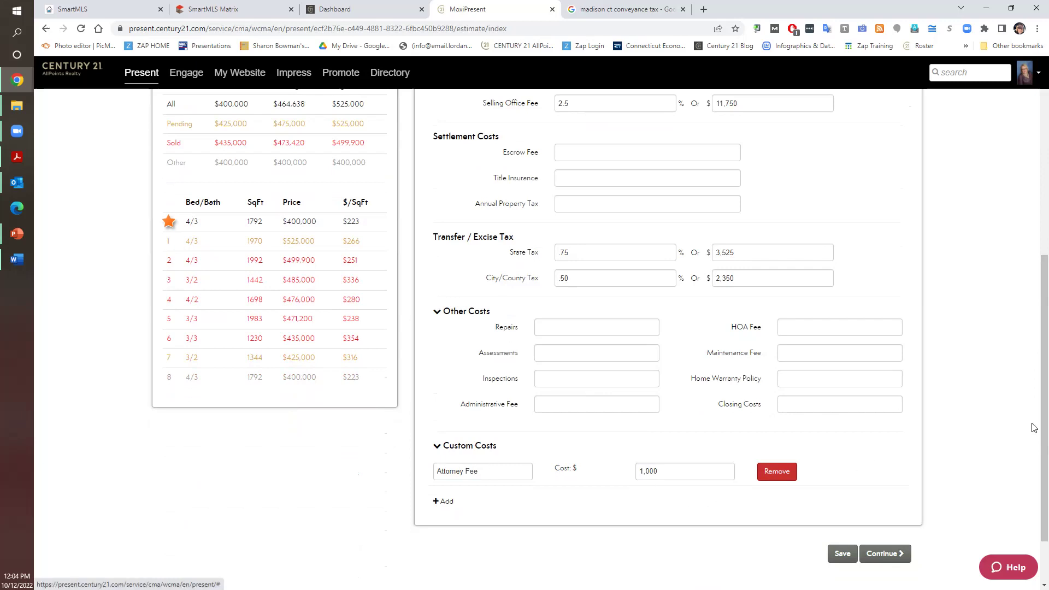
{"action": "scroll", "coordinate": [1034, 426], "scroll_direction": "up", "scroll_amount": 6}
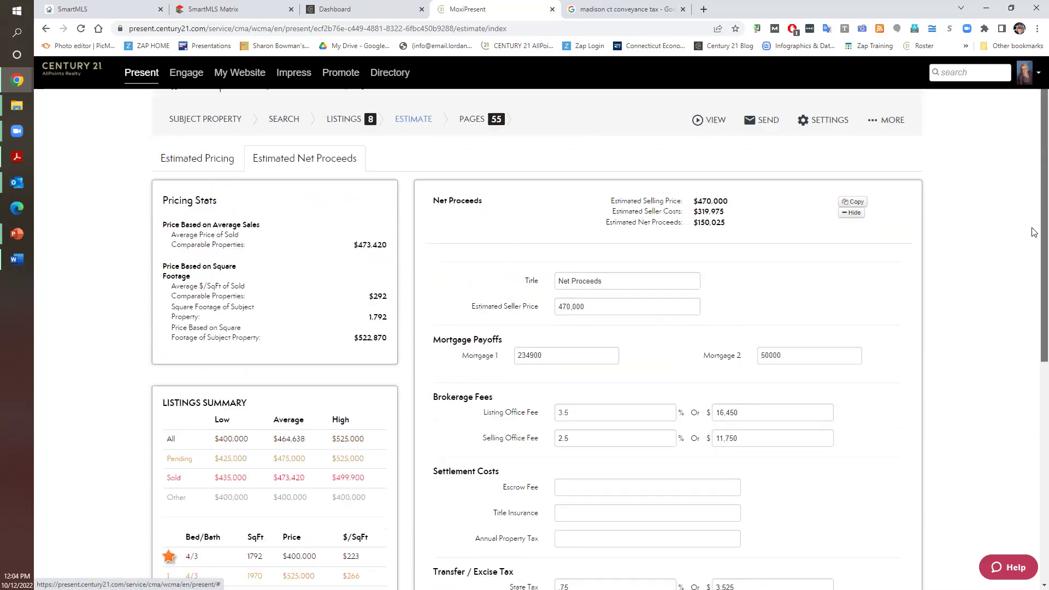
{"action": "scroll", "coordinate": [1034, 229], "scroll_direction": "up", "scroll_amount": 1}
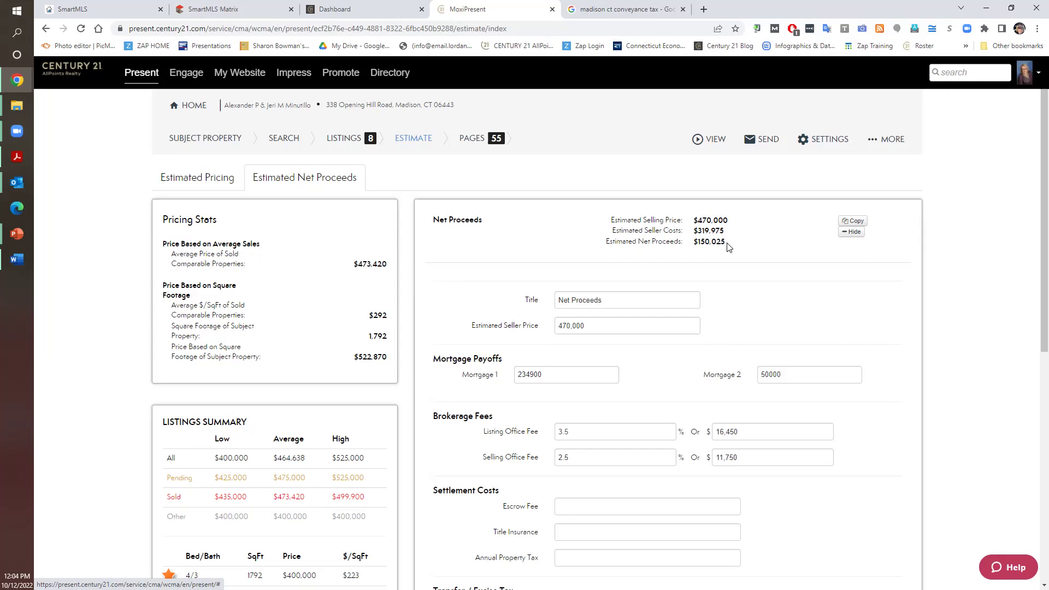
{"action": "scroll", "coordinate": [1034, 491], "scroll_direction": "down", "scroll_amount": 2}
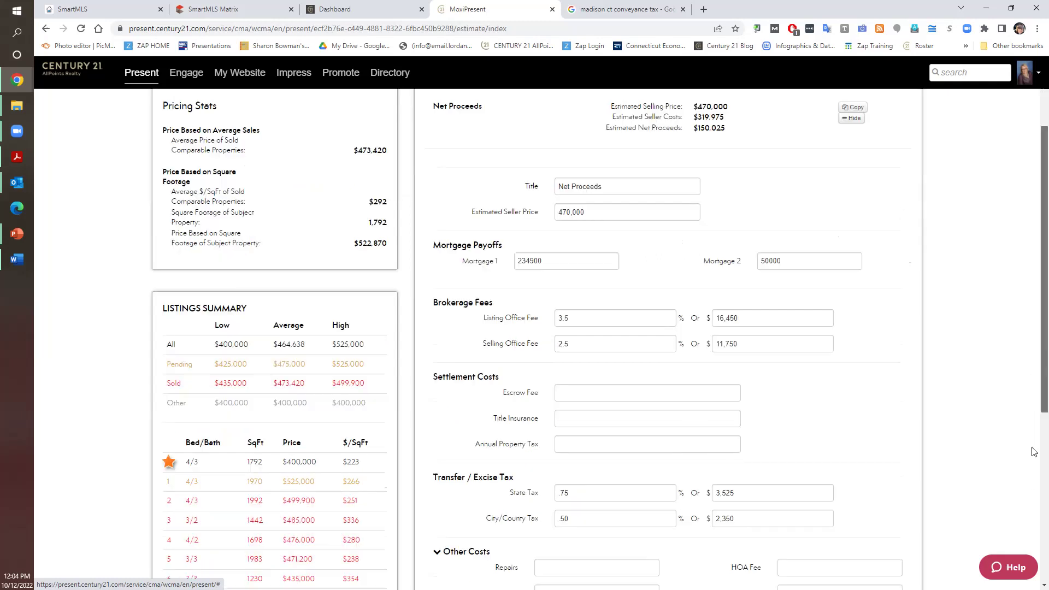
{"action": "scroll", "coordinate": [1034, 491], "scroll_direction": "down", "scroll_amount": 5}
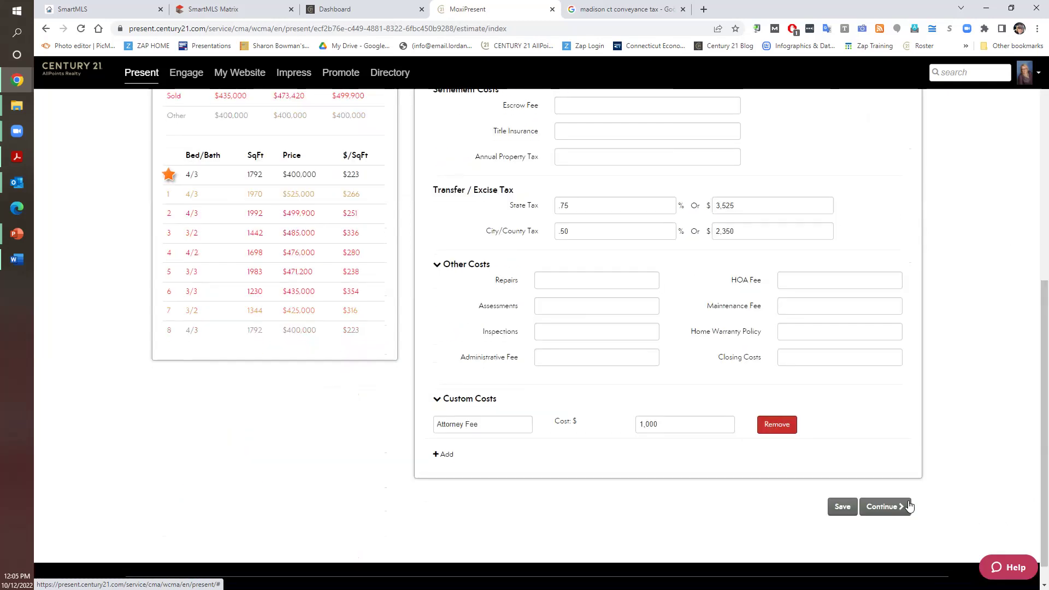
Continue to the presentation pages and generate the PDF - Portrait view
{"action": "left_click", "coordinate": [903, 507]}
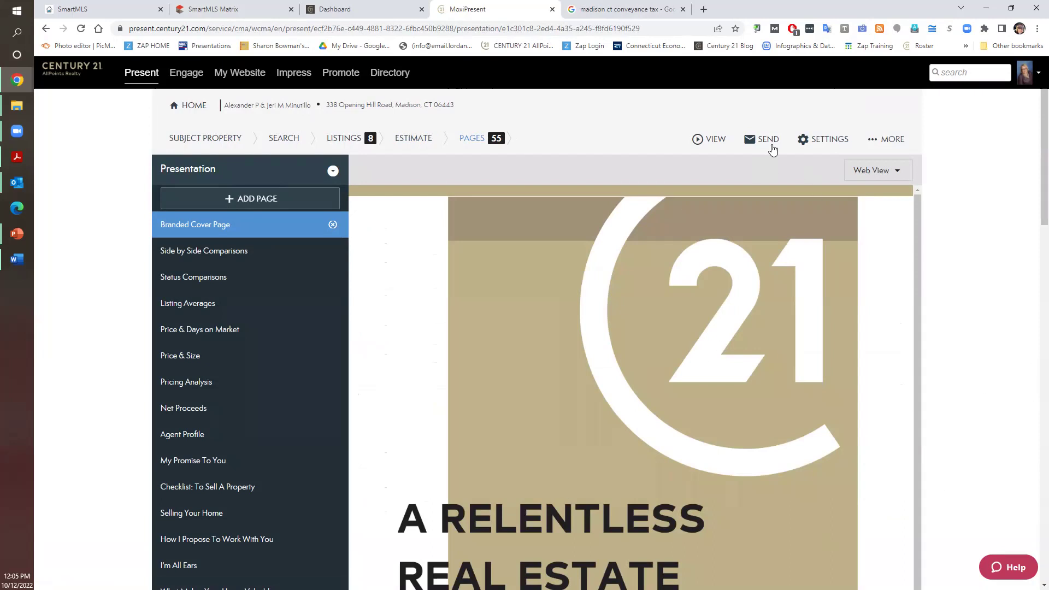
{"action": "left_click", "coordinate": [713, 140]}
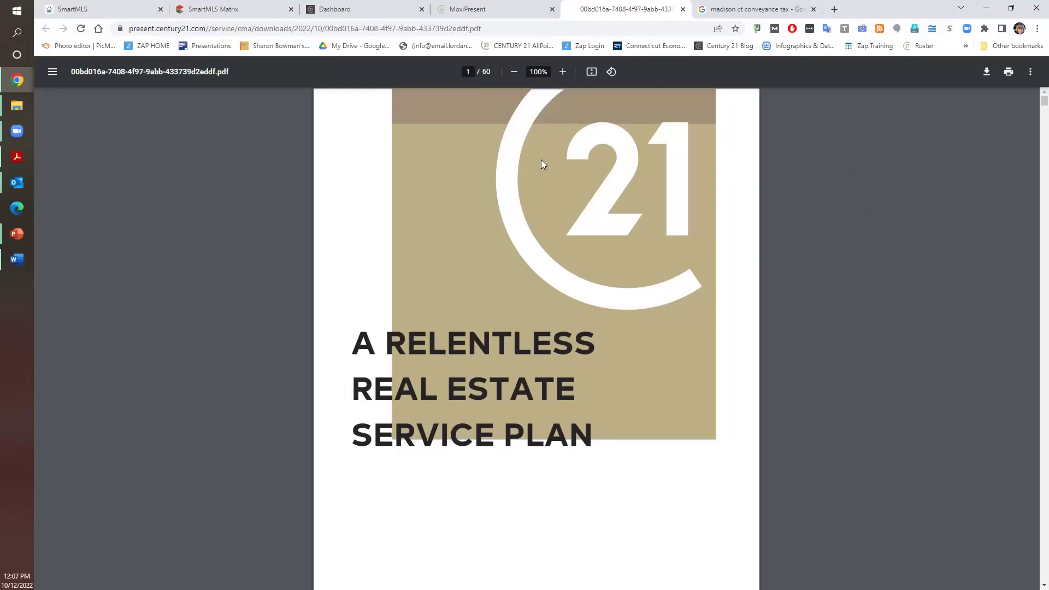
Save the presentation PDF to the Desktop and open the saved copy
{"action": "left_click", "coordinate": [986, 72]}
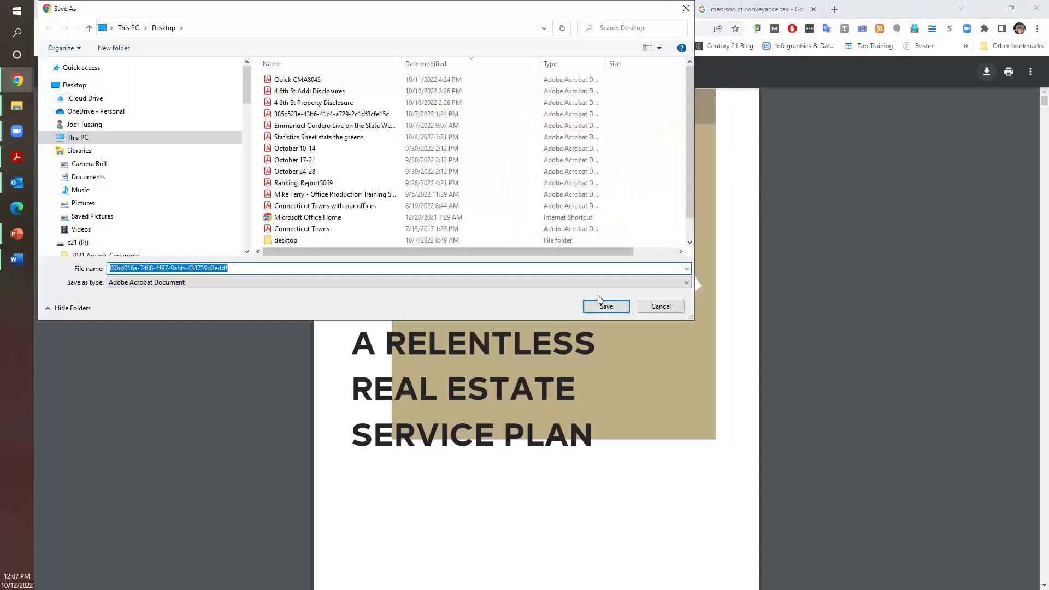
{"action": "left_click", "coordinate": [600, 308]}
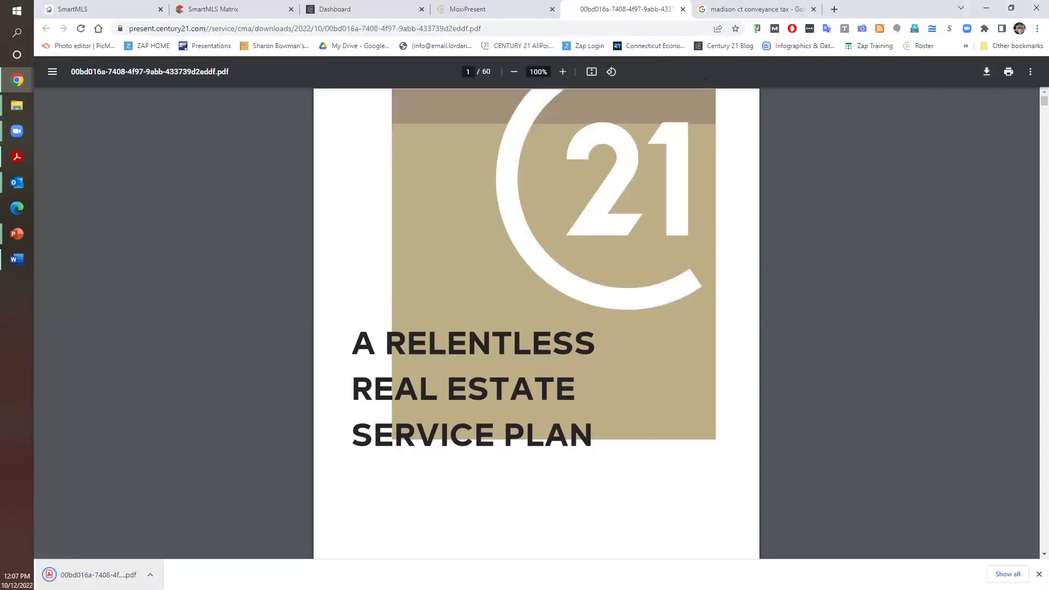
{"action": "left_click", "coordinate": [93, 575]}
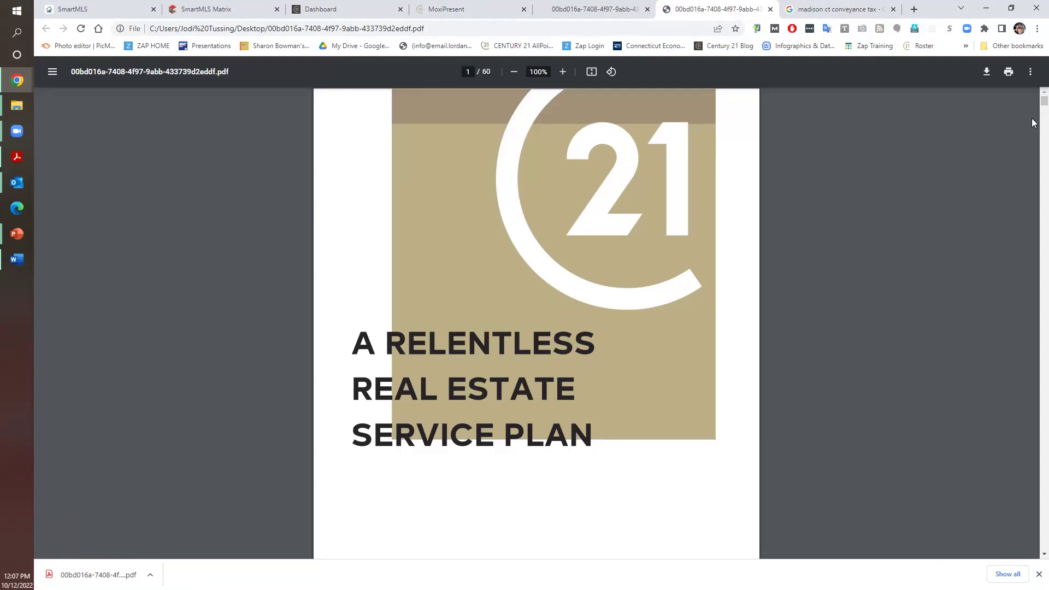
{"action": "scroll", "coordinate": [1033, 106], "scroll_direction": "down", "scroll_amount": 1}
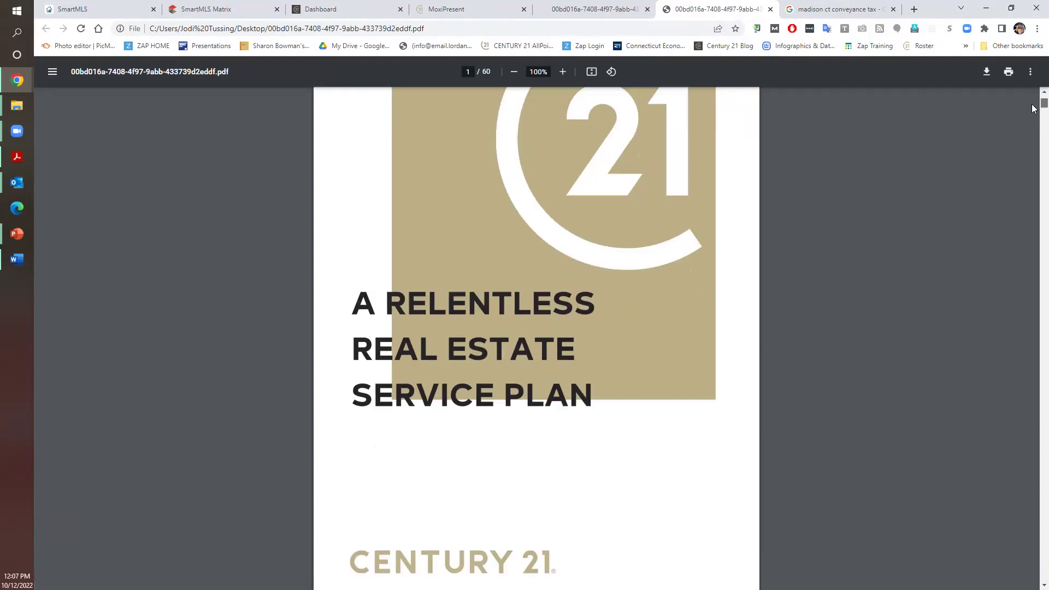
{"action": "scroll", "coordinate": [1034, 108], "scroll_direction": "down", "scroll_amount": 7}
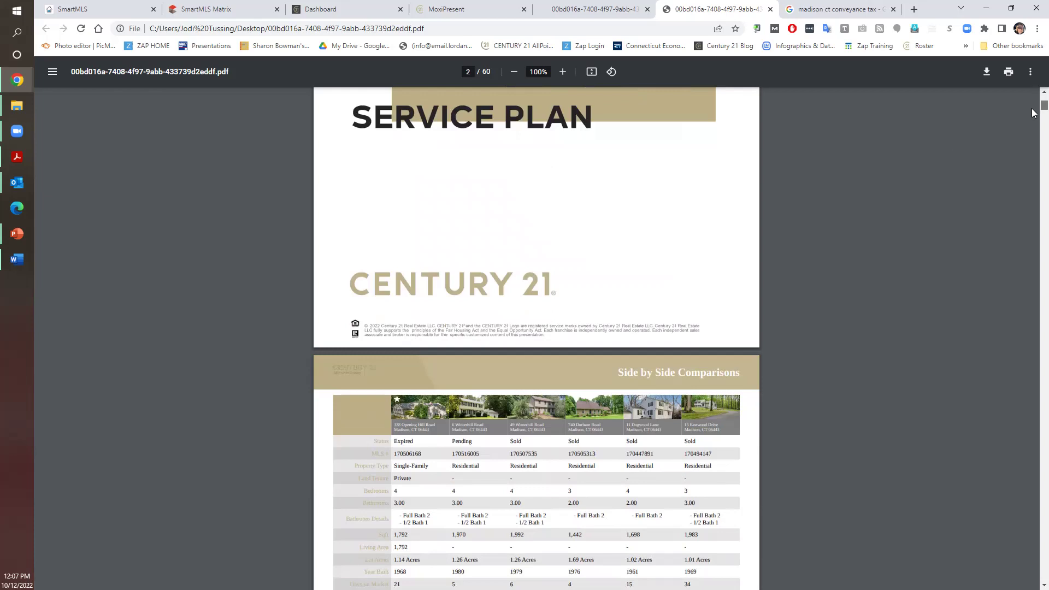
{"action": "scroll", "coordinate": [1033, 113], "scroll_direction": "down", "scroll_amount": 3}
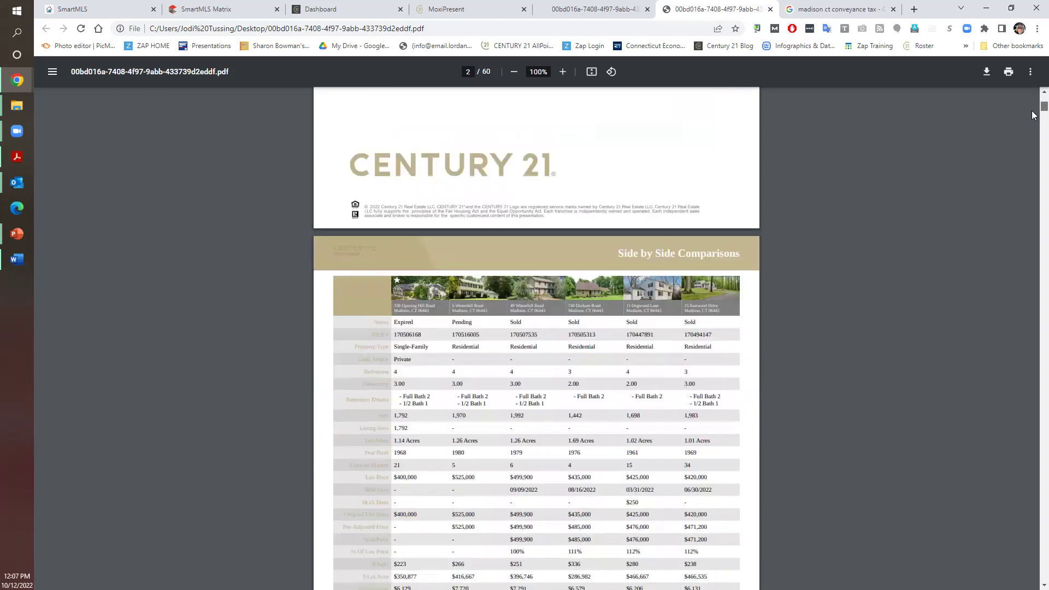
{"action": "scroll", "coordinate": [1033, 114], "scroll_direction": "down", "scroll_amount": 3}
{"action": "scroll", "coordinate": [608, 225], "scroll_direction": "up", "scroll_amount": 5}
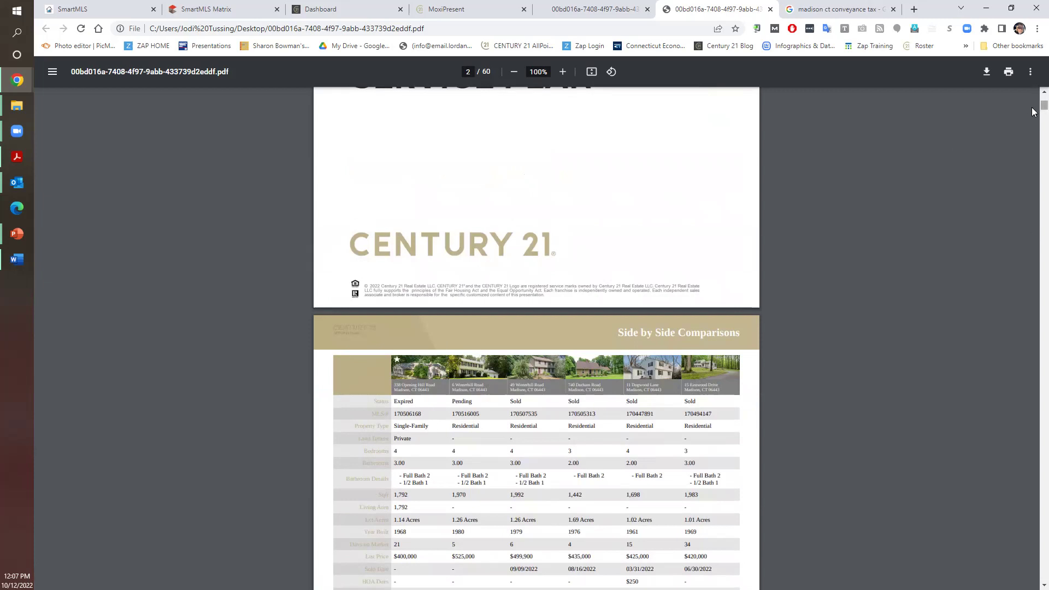
{"action": "scroll", "coordinate": [1032, 112], "scroll_direction": "down", "scroll_amount": 4}
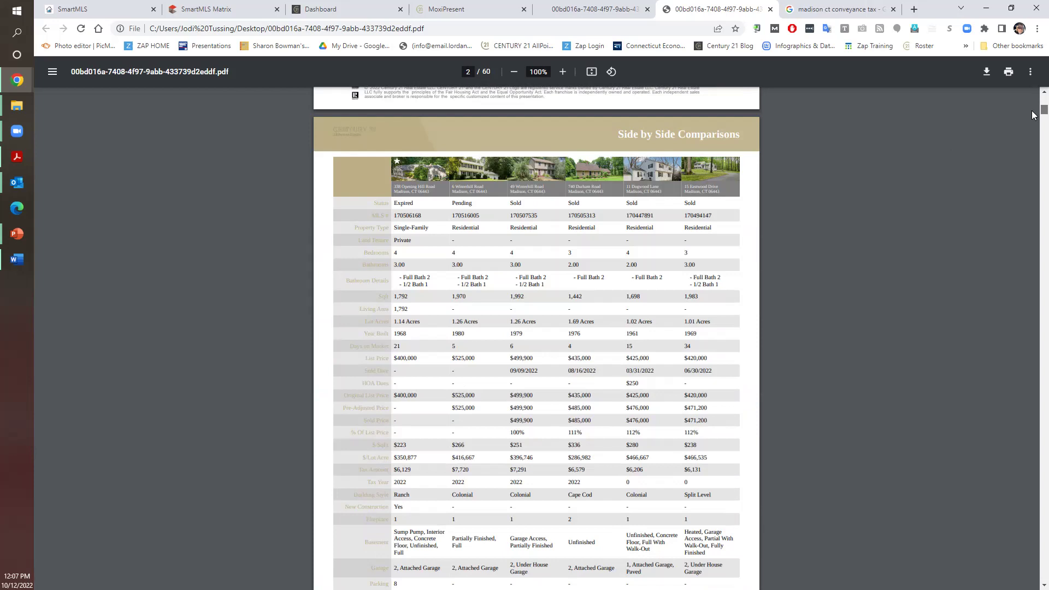
{"action": "scroll", "coordinate": [1033, 115], "scroll_direction": "down", "scroll_amount": 2}
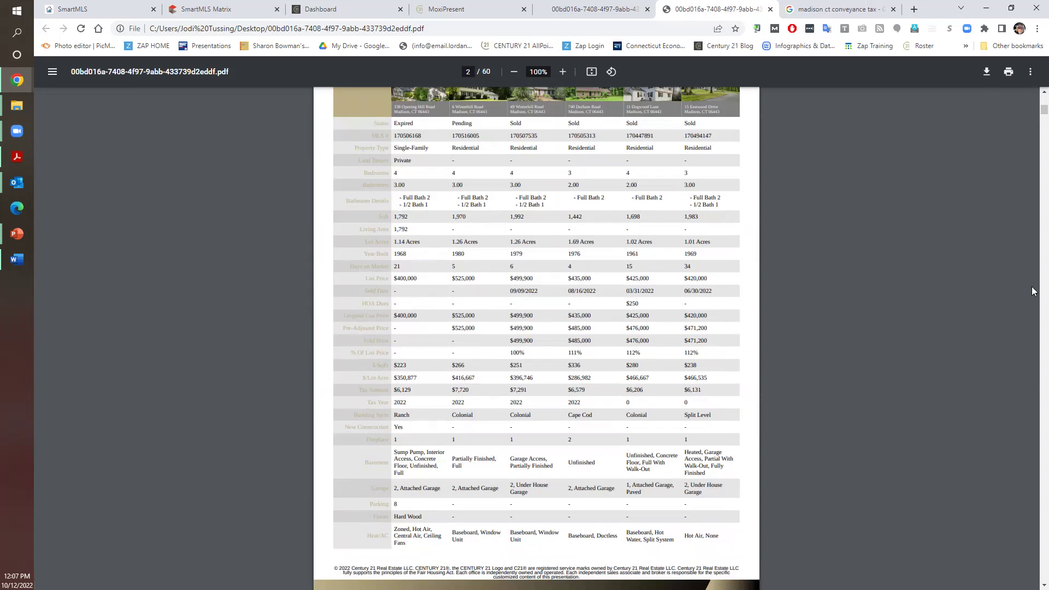
{"action": "scroll", "coordinate": [1033, 114], "scroll_direction": "down", "scroll_amount": 5}
{"action": "scroll", "coordinate": [1033, 113], "scroll_direction": "down", "scroll_amount": 5}
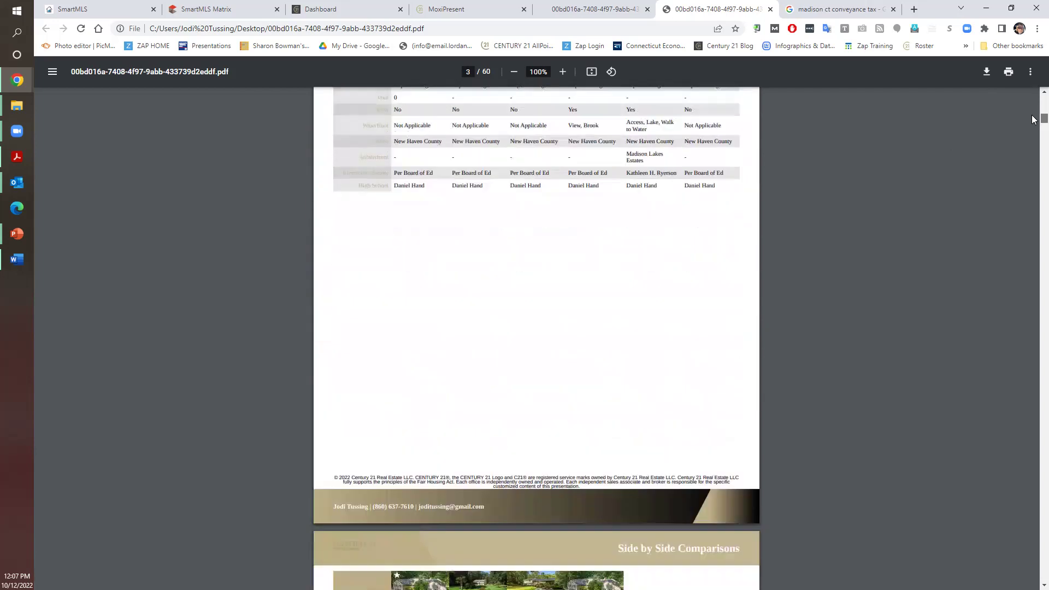
{"action": "scroll", "coordinate": [1033, 116], "scroll_direction": "up", "scroll_amount": 2}
{"action": "scroll", "coordinate": [1033, 116], "scroll_direction": "down", "scroll_amount": 10}
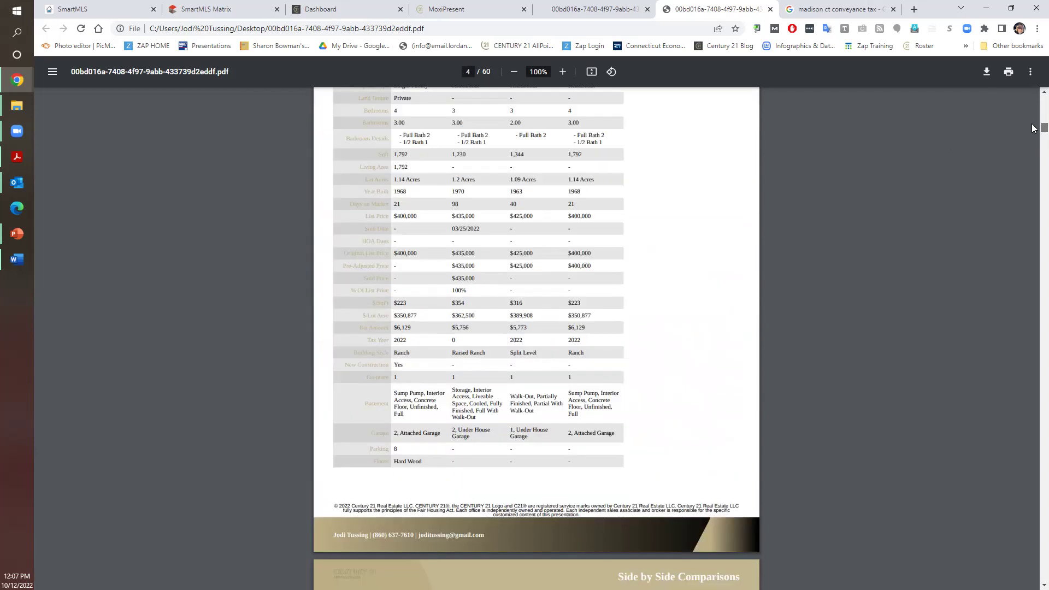
{"action": "scroll", "coordinate": [1033, 125], "scroll_direction": "down", "scroll_amount": 5}
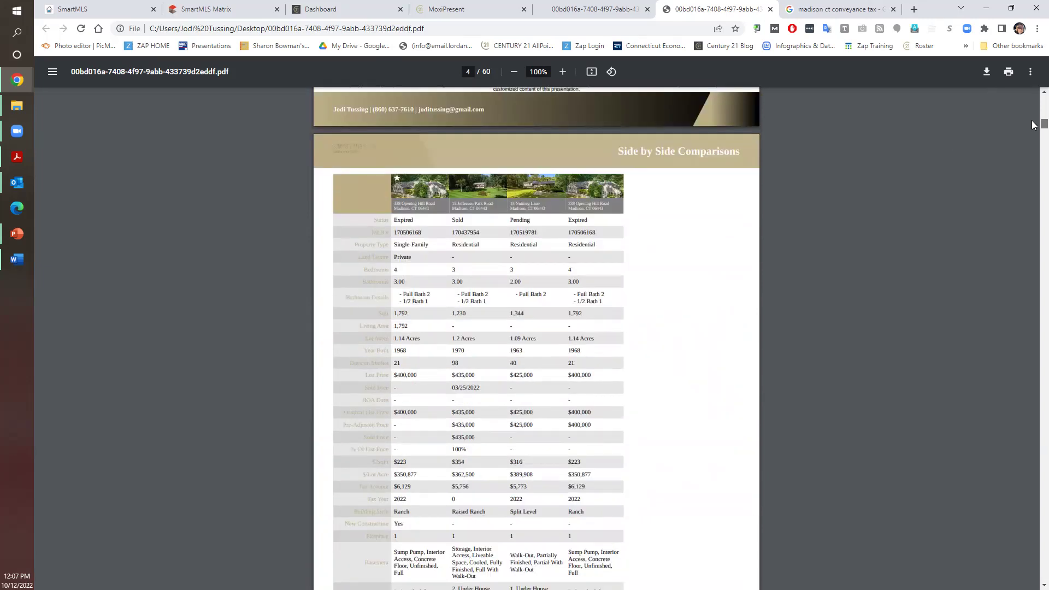
{"action": "scroll", "coordinate": [1033, 131], "scroll_direction": "down", "scroll_amount": 10}
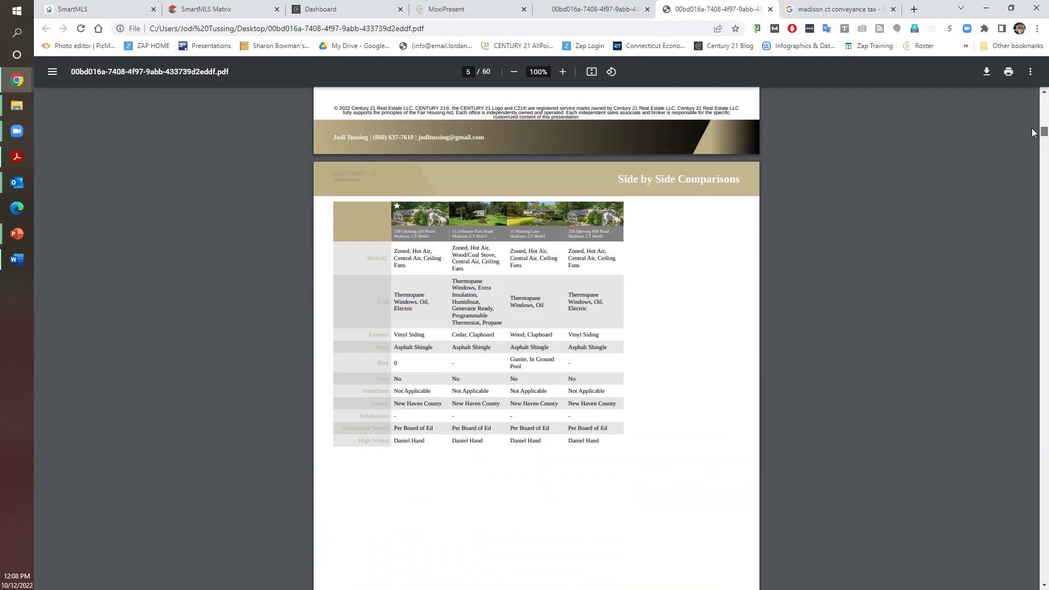
{"action": "scroll", "coordinate": [1033, 133], "scroll_direction": "down", "scroll_amount": 8}
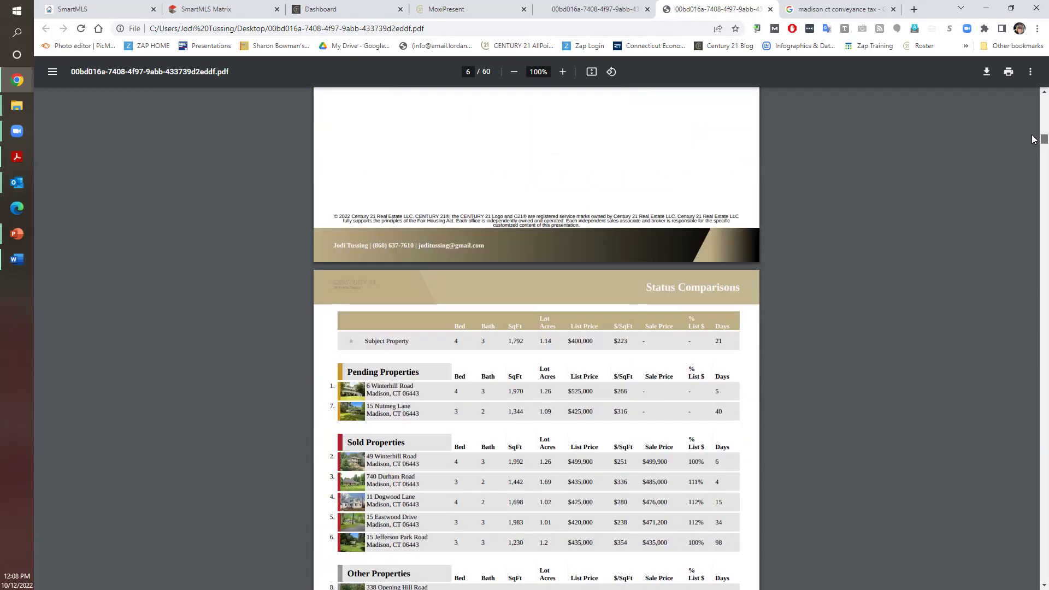
{"action": "scroll", "coordinate": [1033, 139], "scroll_direction": "down", "scroll_amount": 1}
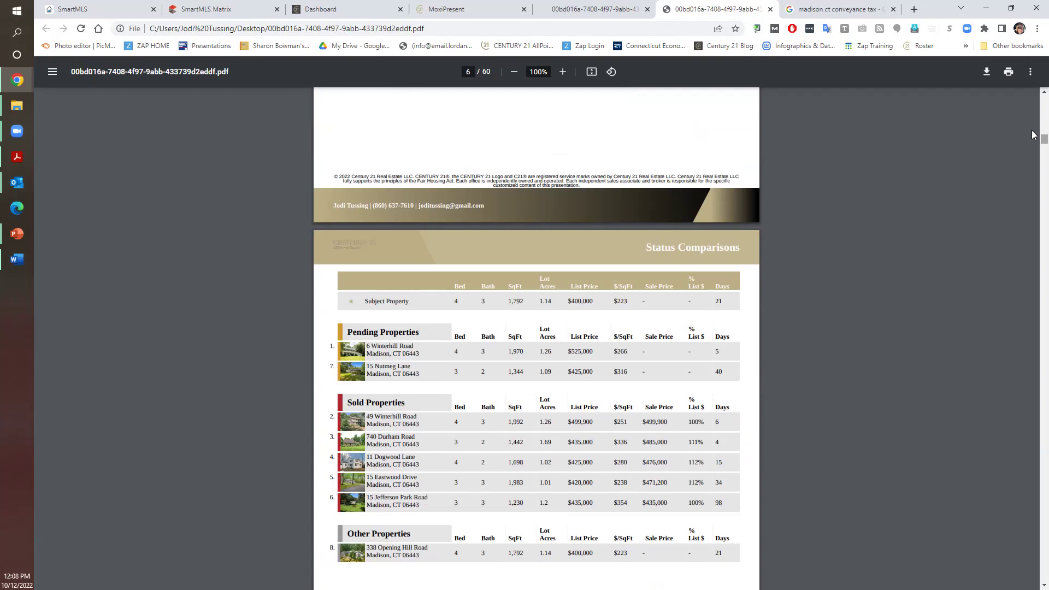
{"action": "scroll", "coordinate": [1033, 140], "scroll_direction": "down", "scroll_amount": 4}
{"action": "scroll", "coordinate": [1033, 147], "scroll_direction": "down", "scroll_amount": 10}
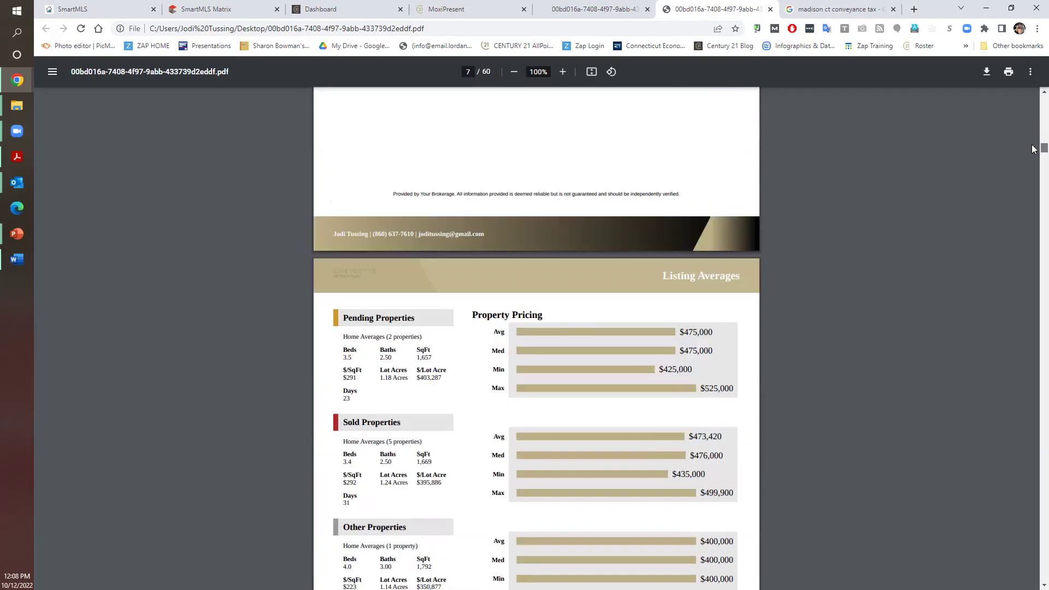
{"action": "scroll", "coordinate": [1033, 149], "scroll_direction": "down", "scroll_amount": 2}
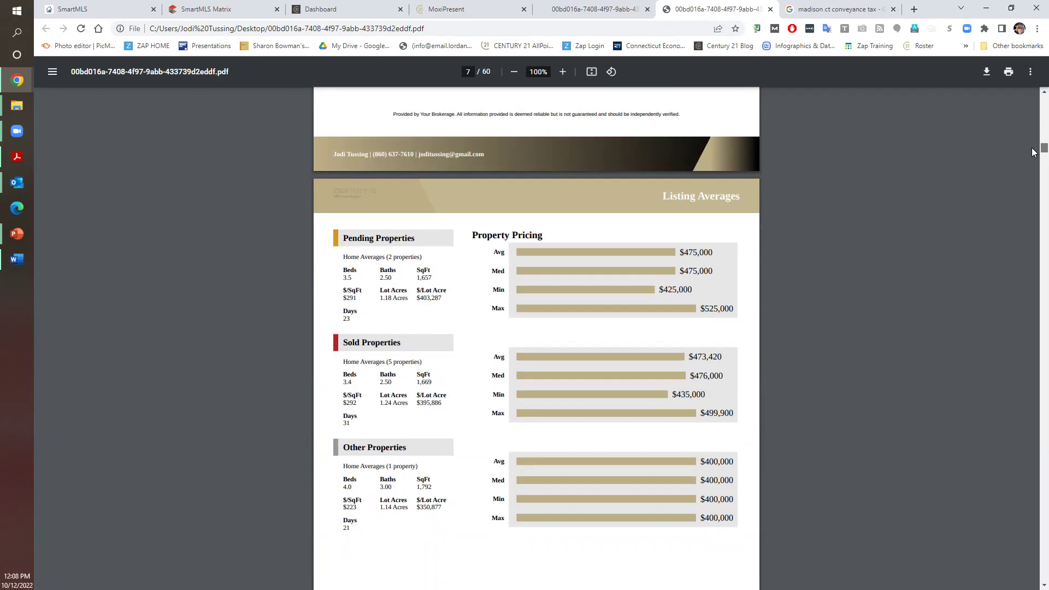
{"action": "scroll", "coordinate": [1033, 151], "scroll_direction": "down", "scroll_amount": 20}
{"action": "scroll", "coordinate": [1033, 136], "scroll_direction": "up", "scroll_amount": 16}
{"action": "scroll", "coordinate": [1033, 132], "scroll_direction": "up", "scroll_amount": 20}
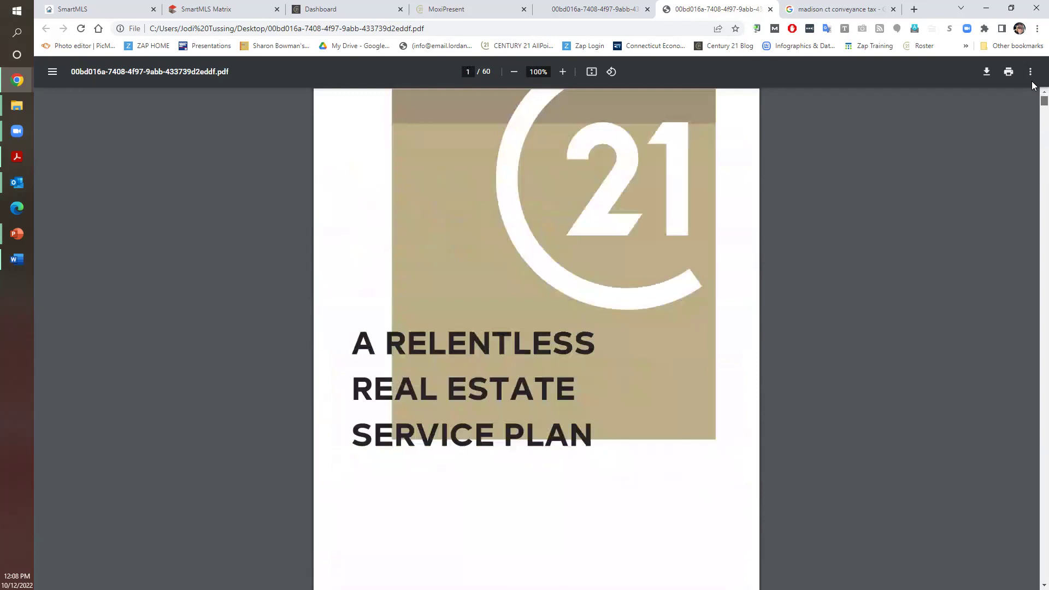
{"action": "scroll", "coordinate": [1033, 98], "scroll_direction": "down", "scroll_amount": 2}
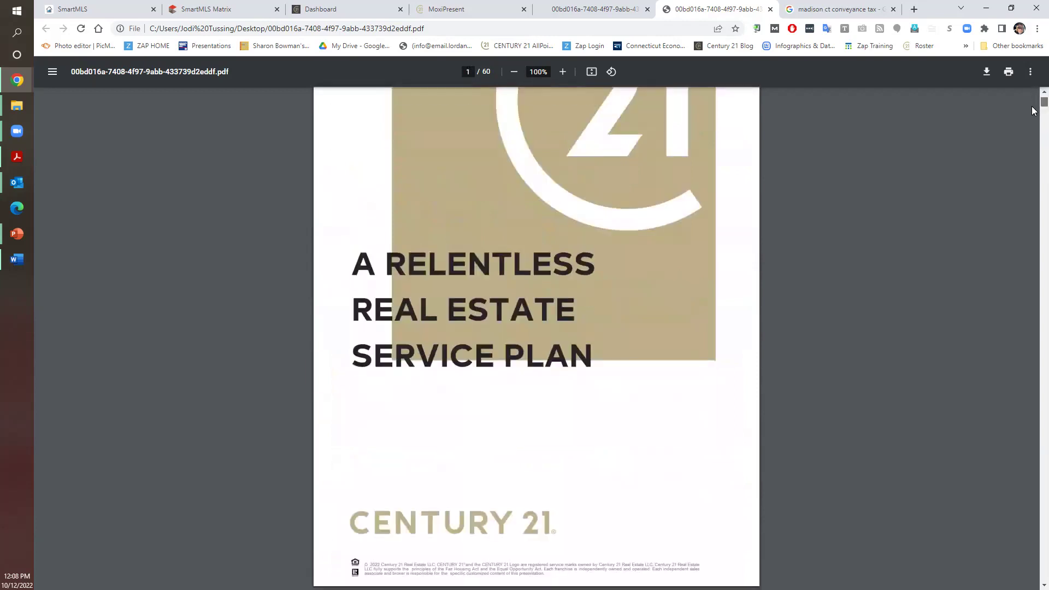
{"action": "scroll", "coordinate": [1033, 113], "scroll_direction": "down", "scroll_amount": 4}
{"action": "scroll", "coordinate": [1033, 113], "scroll_direction": "down", "scroll_amount": 4}
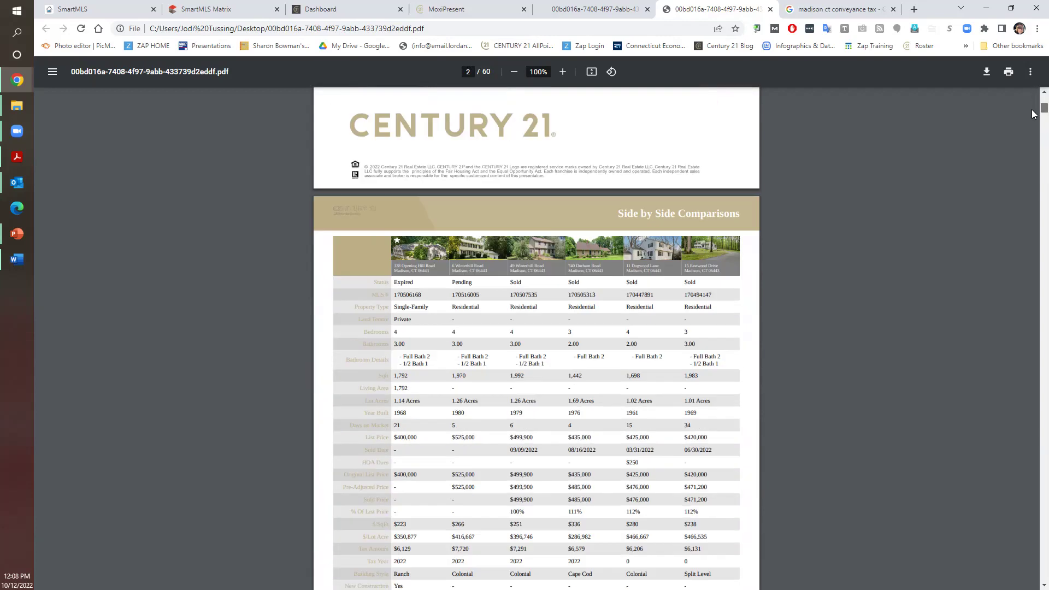
{"action": "left_click_drag", "start_coordinate": [1033, 114], "coordinate": [1029, 233]}
{"action": "scroll", "coordinate": [1029, 238], "scroll_direction": "down", "scroll_amount": 20}
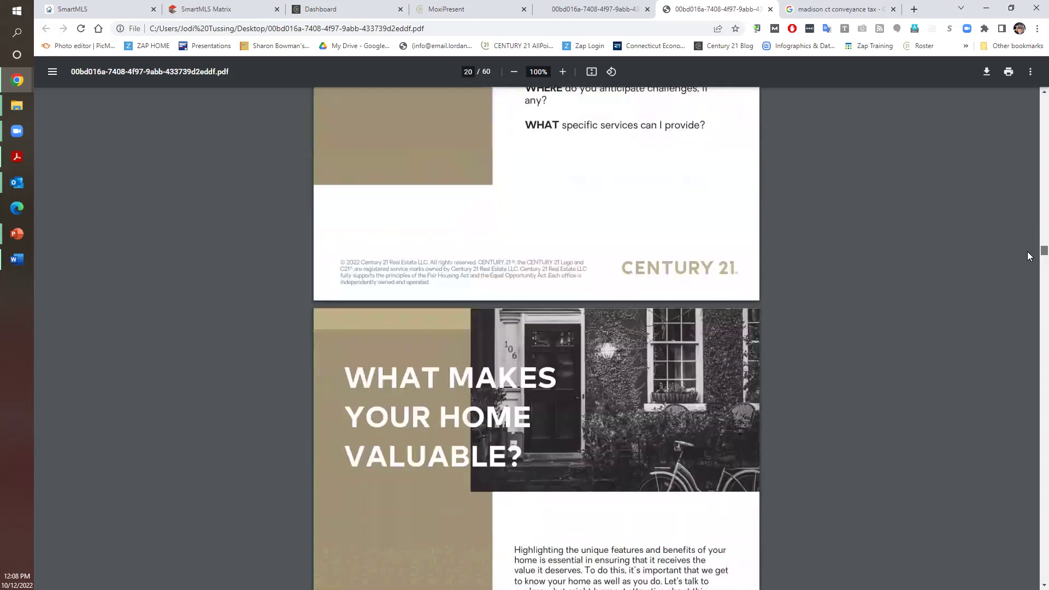
{"action": "left_click_drag", "start_coordinate": [1029, 194], "coordinate": [1034, 32]}
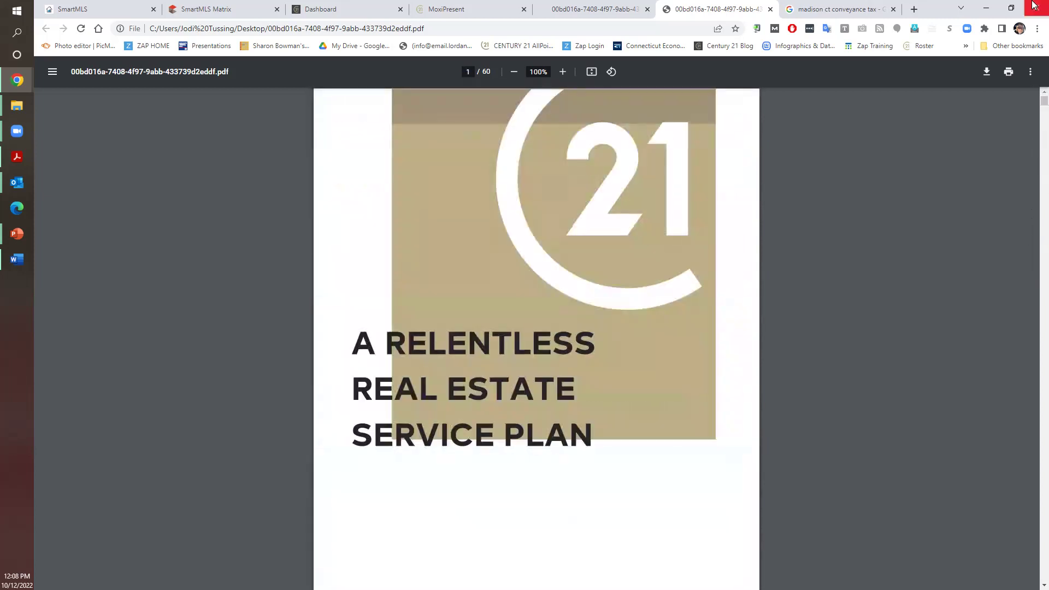